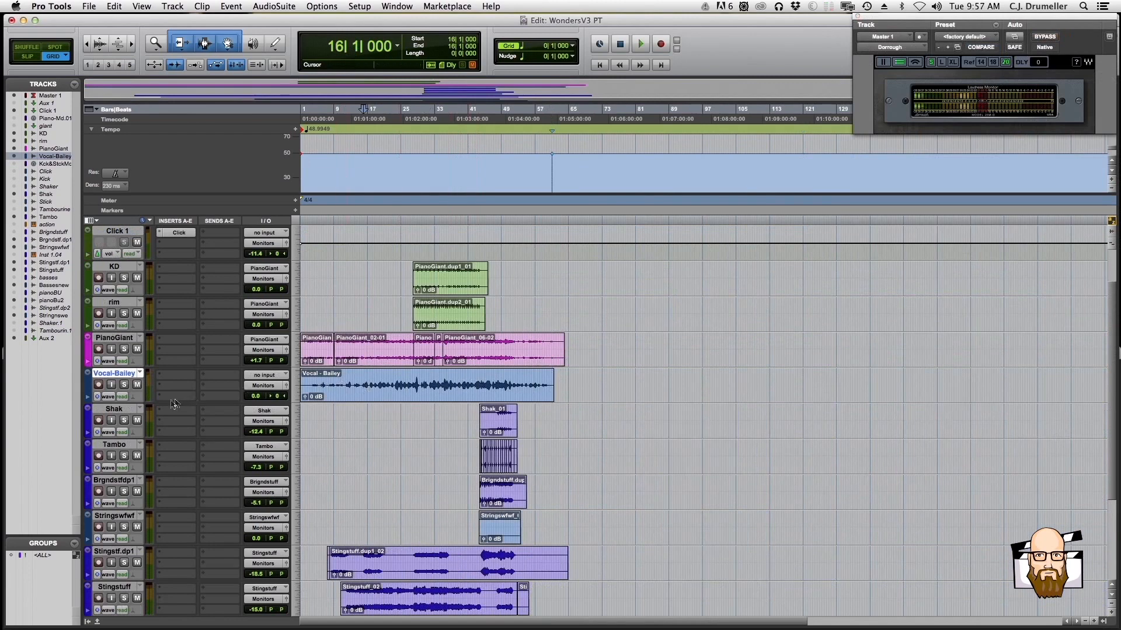
# Enlarge the lead vocal track's height so its waveform is easier to see
pyautogui.click(114, 409)
pyautogui.moveTo(122, 403); pyautogui.dragTo(125, 429)
pyautogui.press('t')
pyautogui.click(353, 391)
pyautogui.press('t')
pyautogui.press('t')
pyautogui.click(393, 390)
pyautogui.press('r')
pyautogui.press('r')
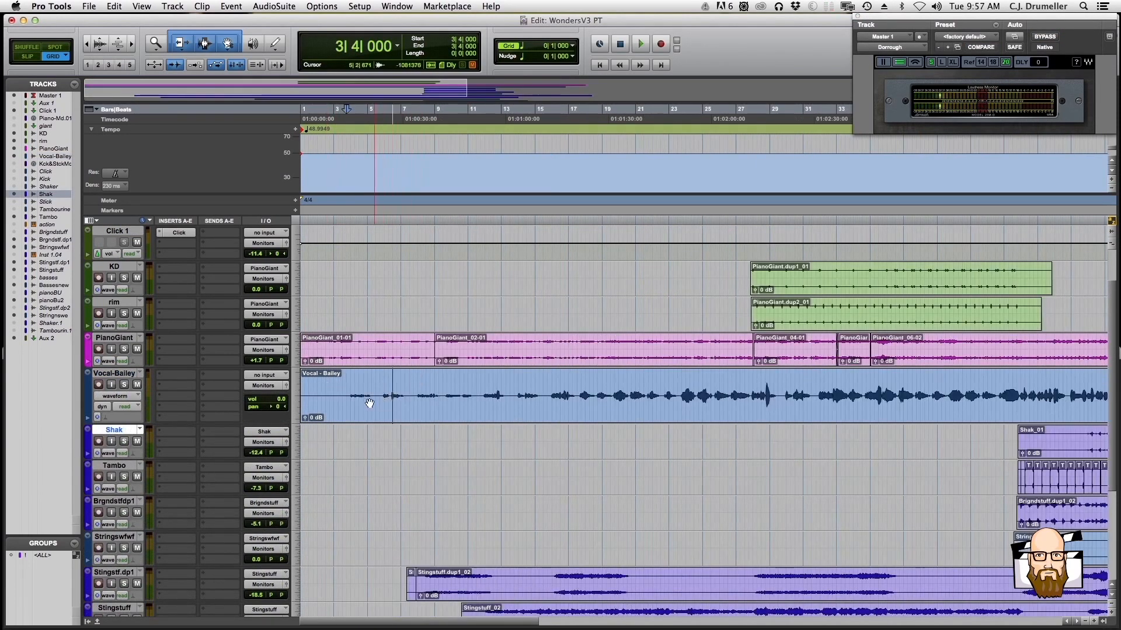
pyautogui.moveTo(353, 387); pyautogui.dragTo(633, 385)
pyautogui.click(361, 390)
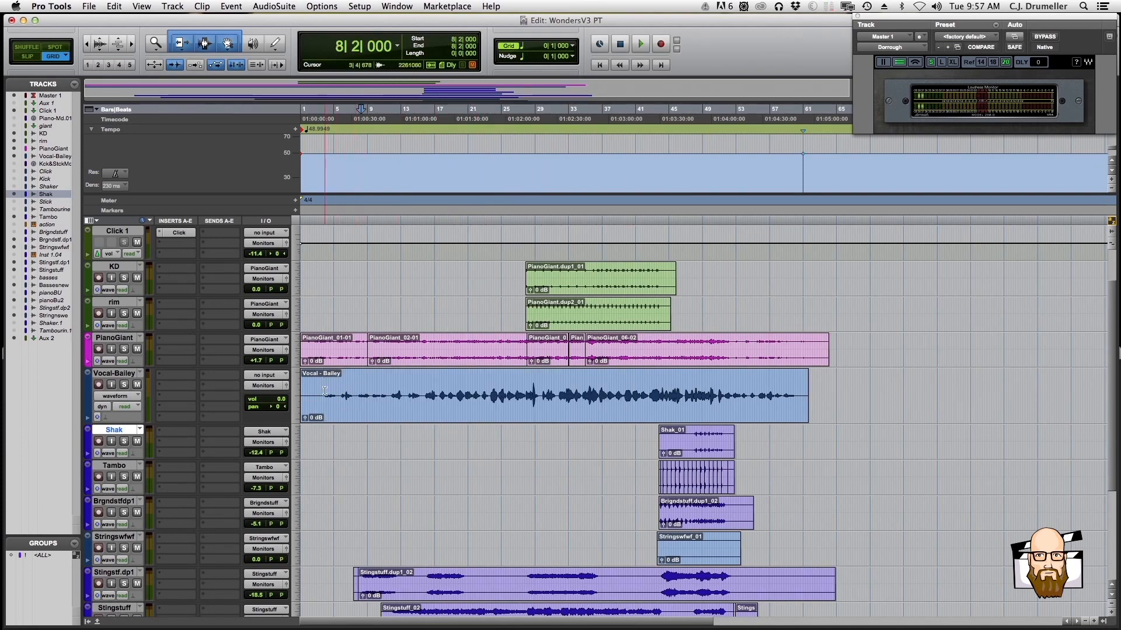
# Create one new mono audio track directly below the lead vocal track
pyautogui.click(115, 375)
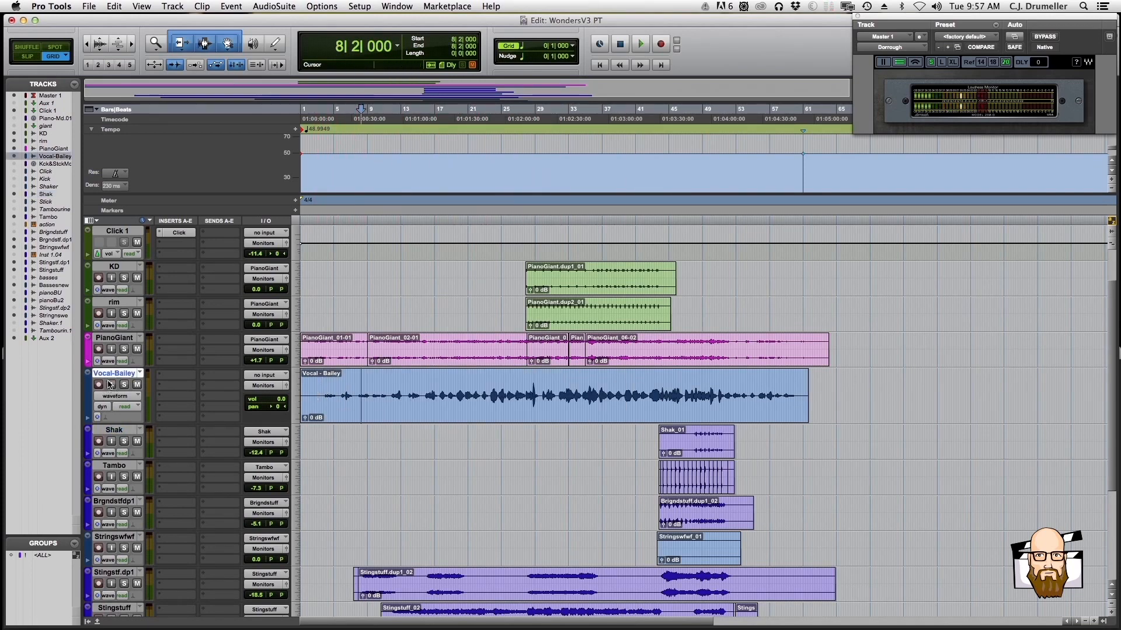
pyautogui.press('t')
pyautogui.press('t')
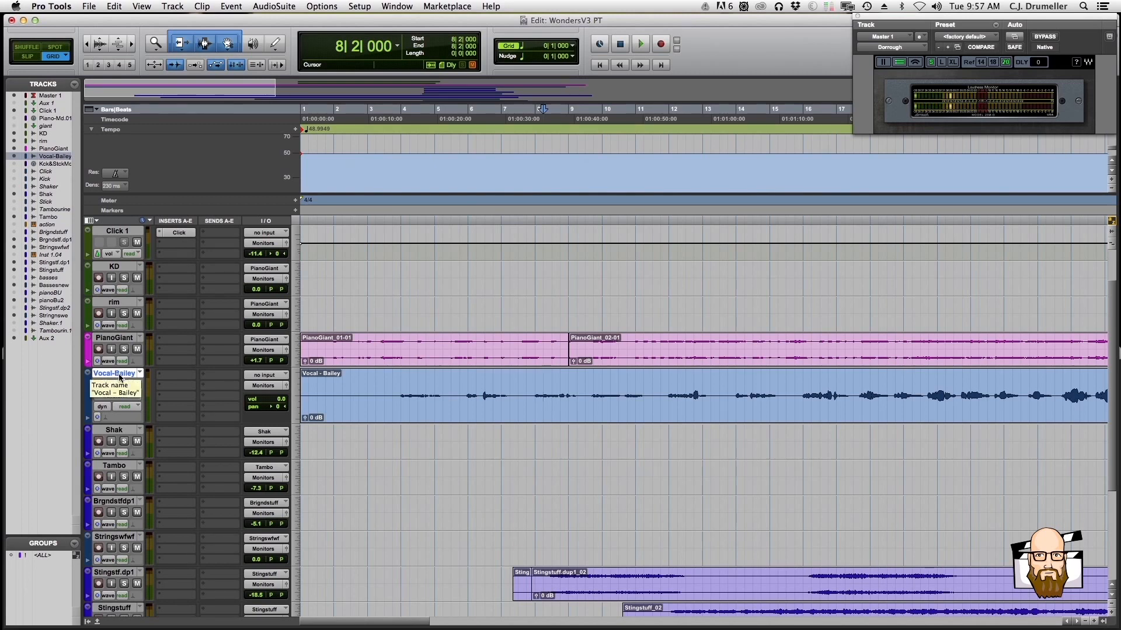
pyautogui.press('super+shift+n')
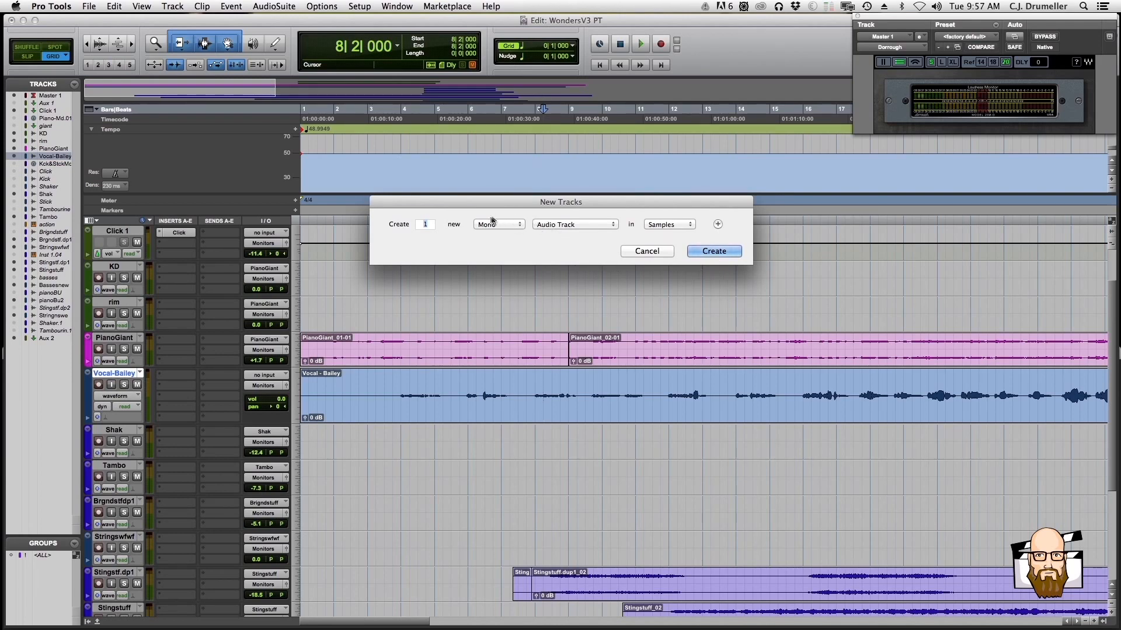
pyautogui.click(711, 253)
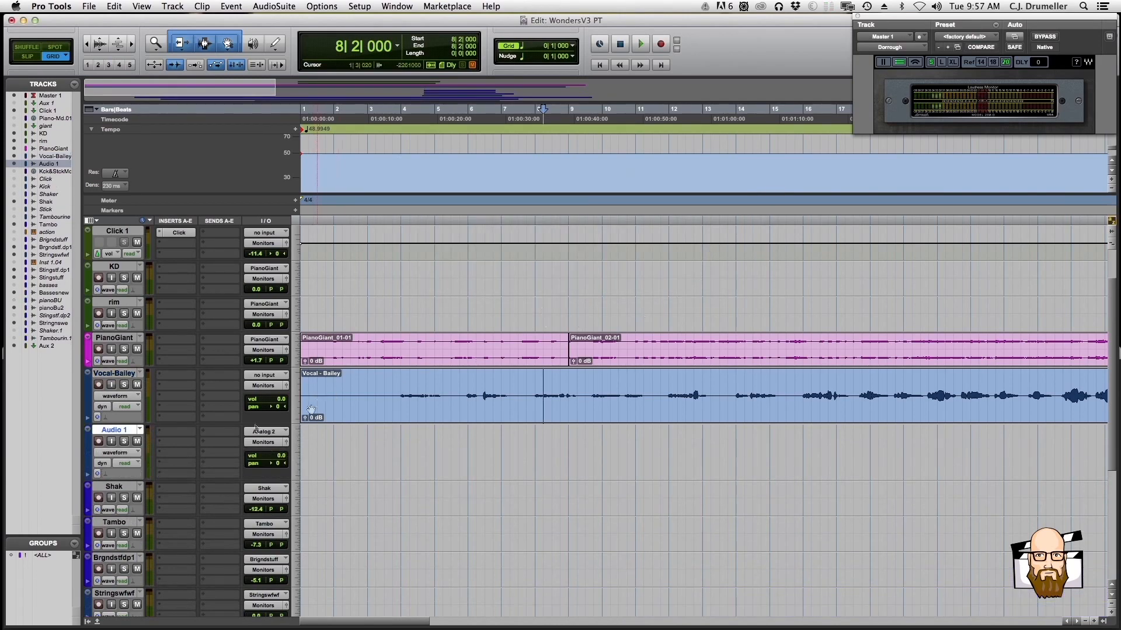
# Solo the lead vocal, play it from bar 4 and raise its clip gain to +0.6 dB
pyautogui.press('super+bracketleft')
pyautogui.press('super+bracketleft')
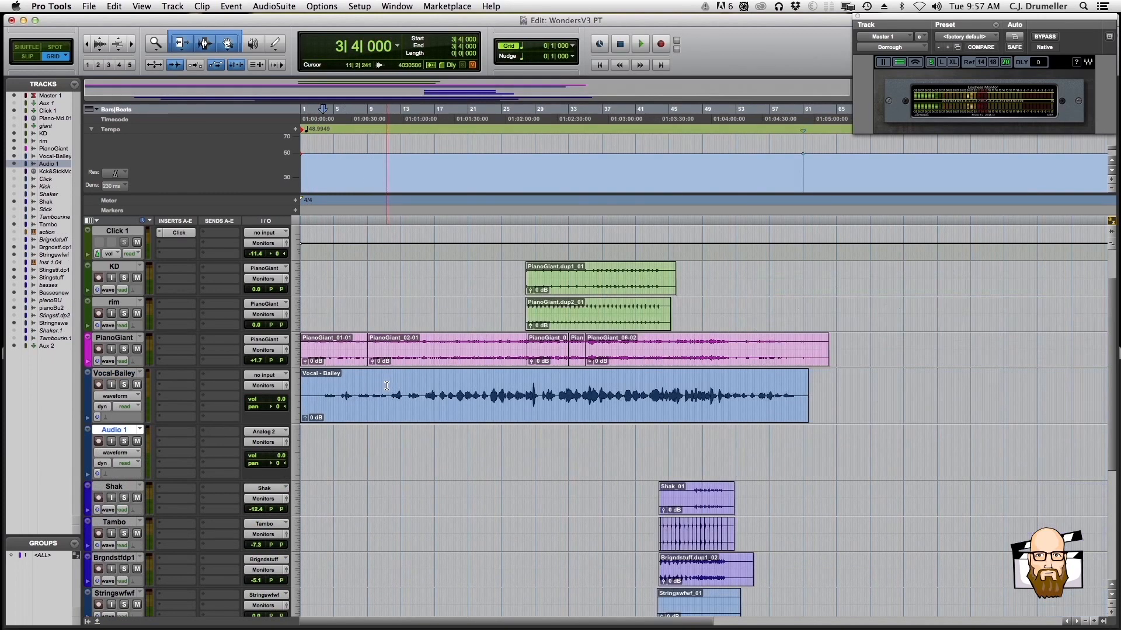
pyautogui.press('super+bracketright')
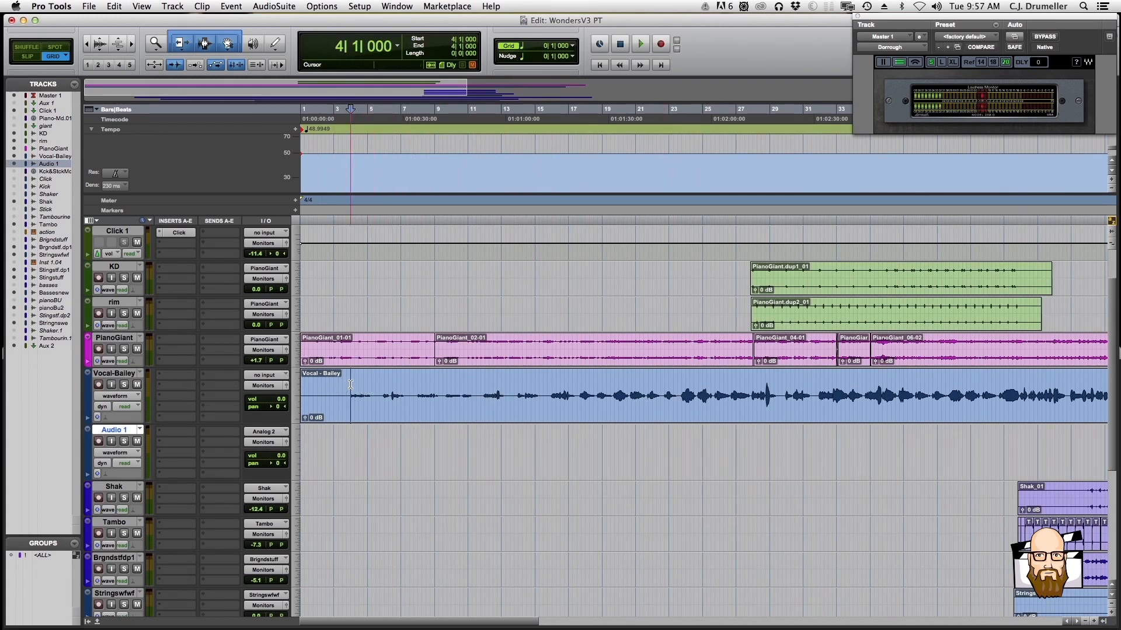
pyautogui.press('space')
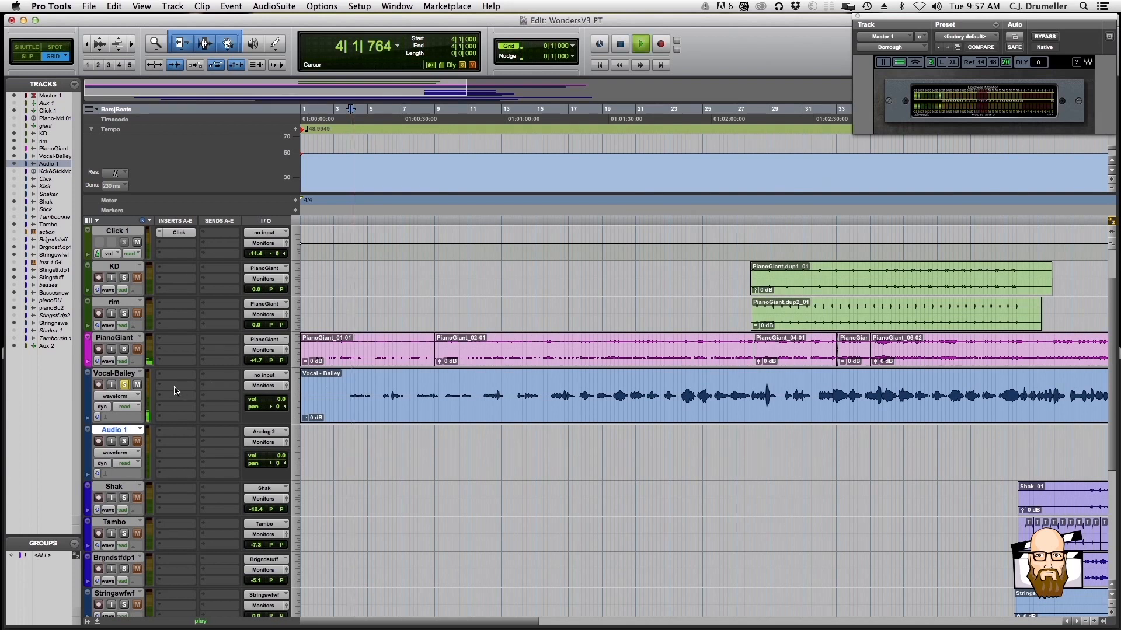
pyautogui.moveTo(304, 417); pyautogui.dragTo(321, 408)
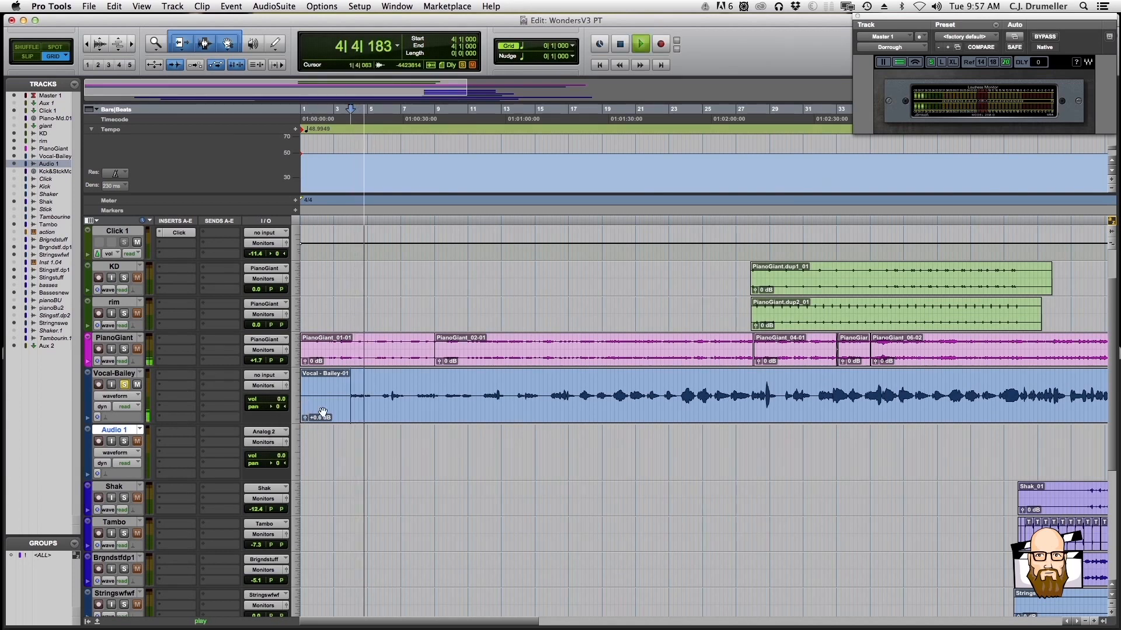
pyautogui.press('space')
# Insert the mono REQ 6 equalizer in the first insert slot of the lead vocal track
pyautogui.click(180, 381)
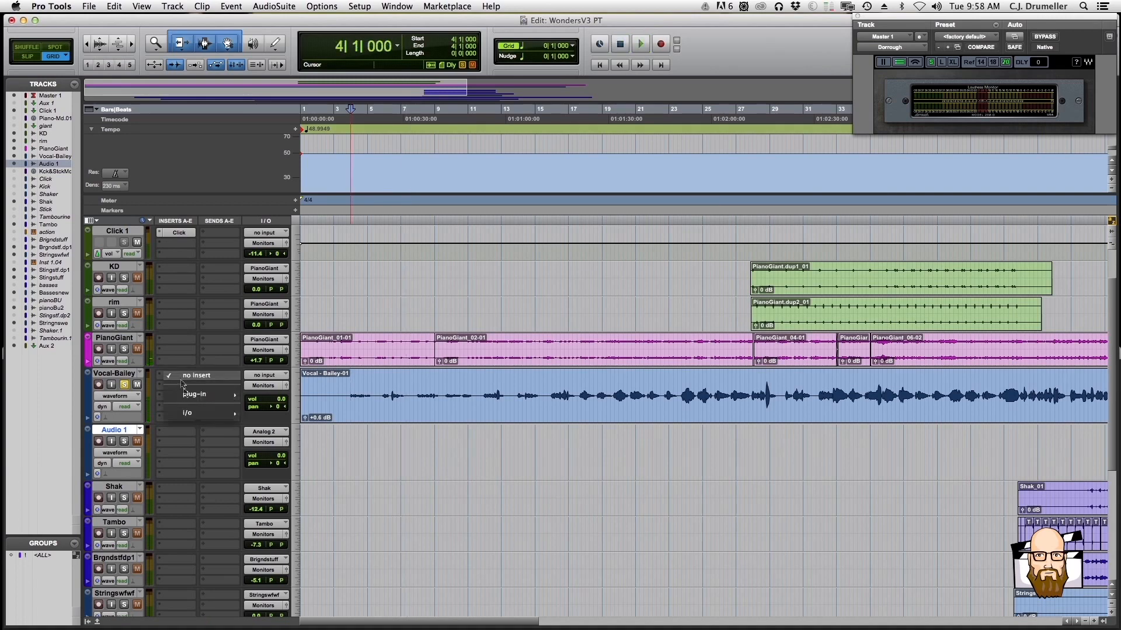
pyautogui.moveTo(198, 395)
pyautogui.moveTo(268, 395)
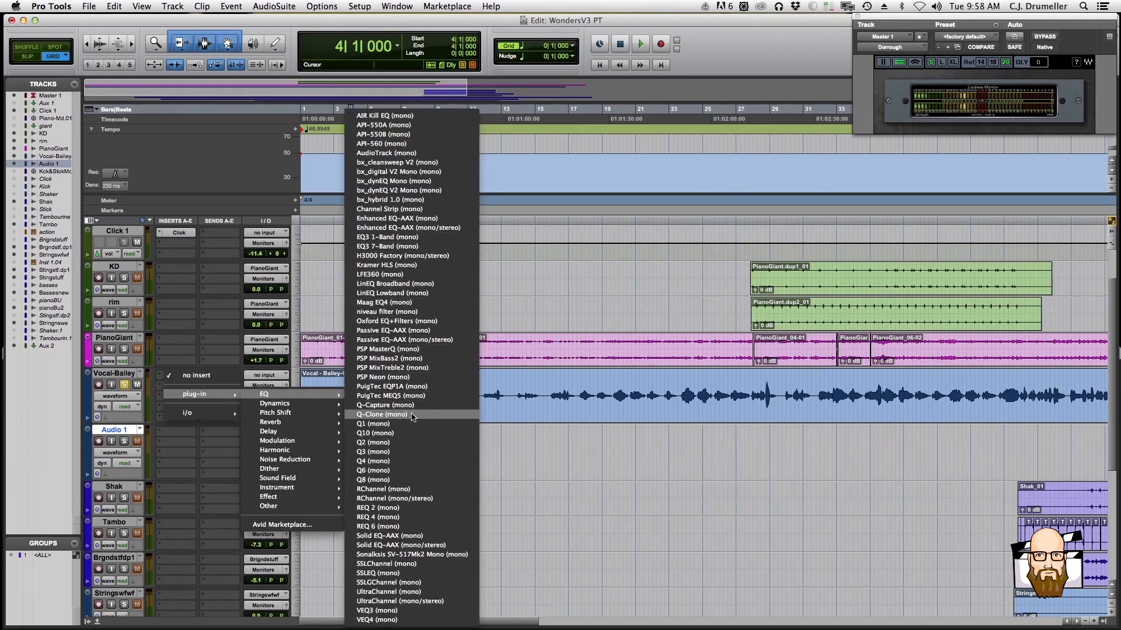
pyautogui.click(408, 526)
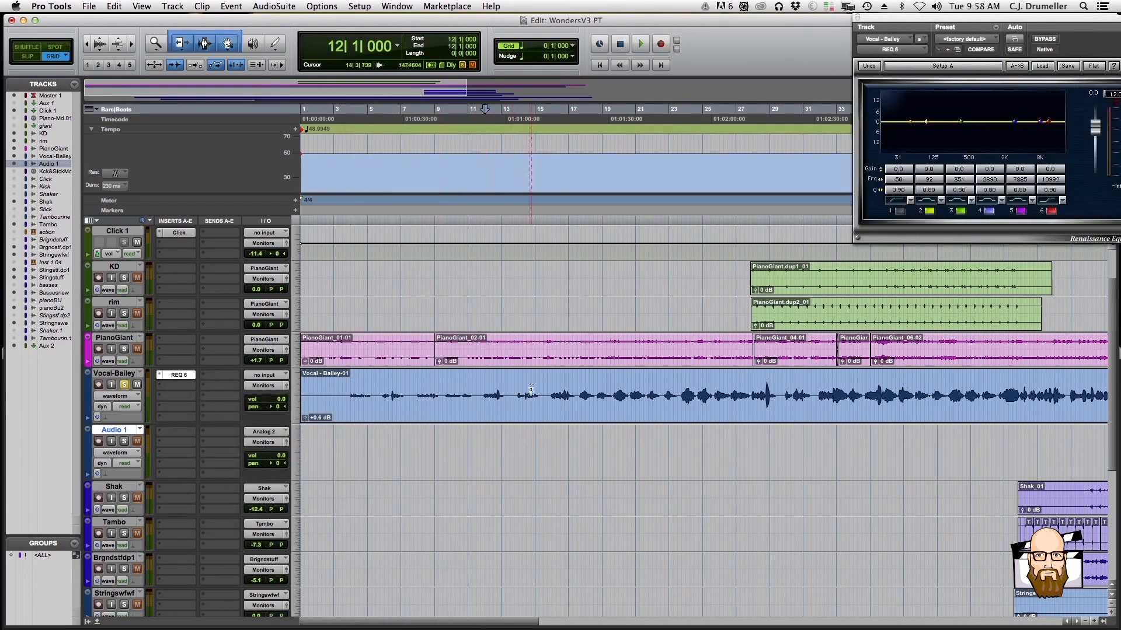
# Audition the vocal from around bar 15 and enable the REQ 6 low-cut band at 71 Hz
pyautogui.press('space')
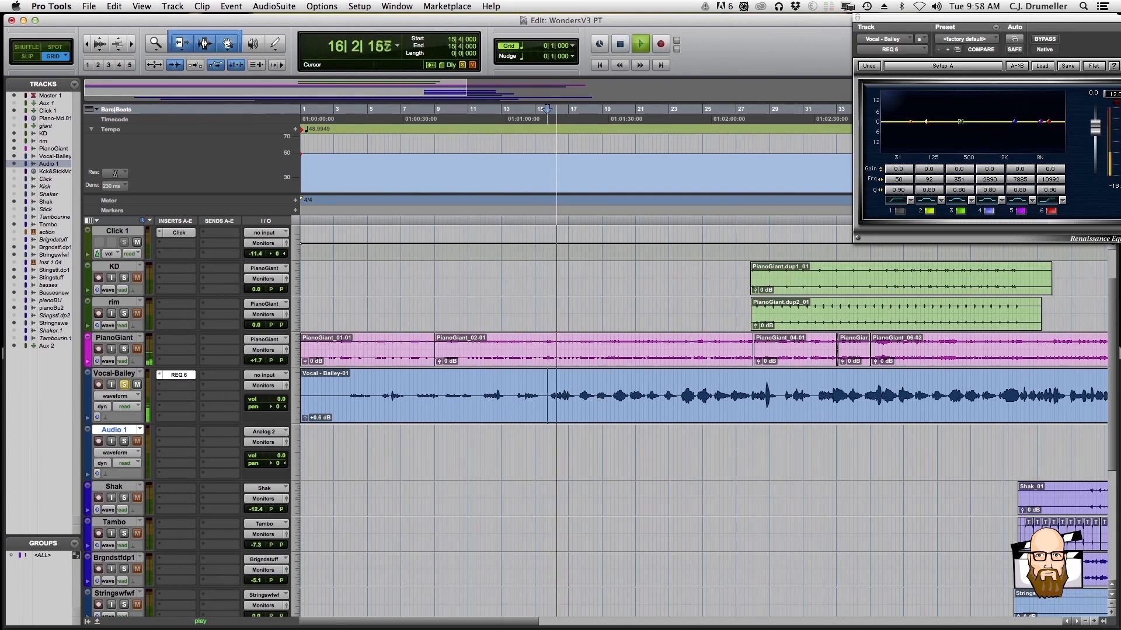
pyautogui.press('space')
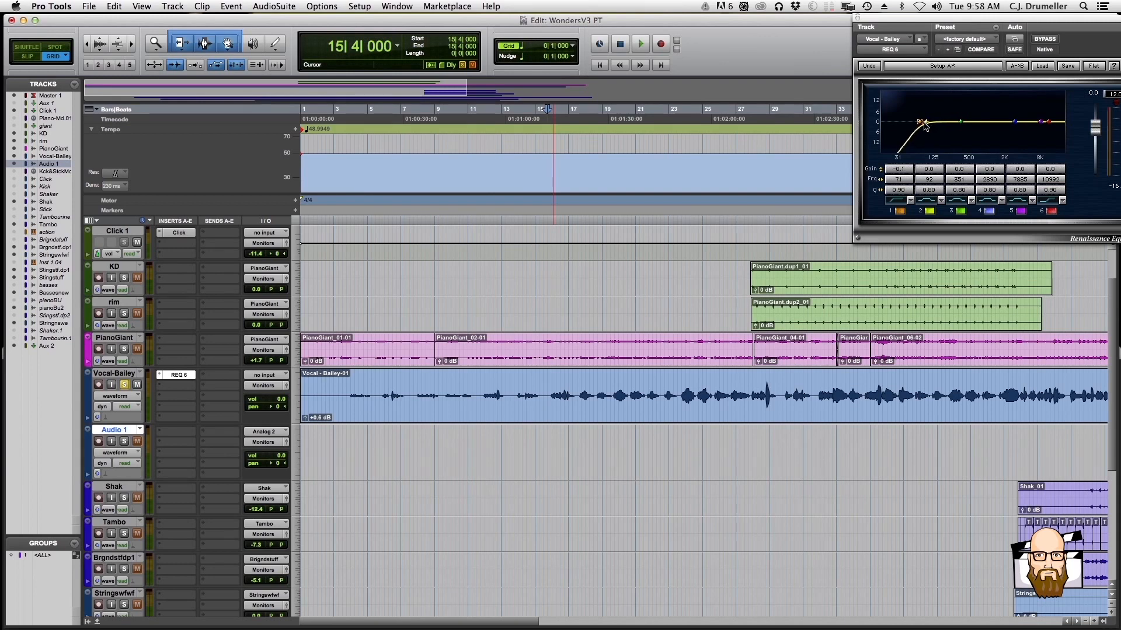
pyautogui.press('space')
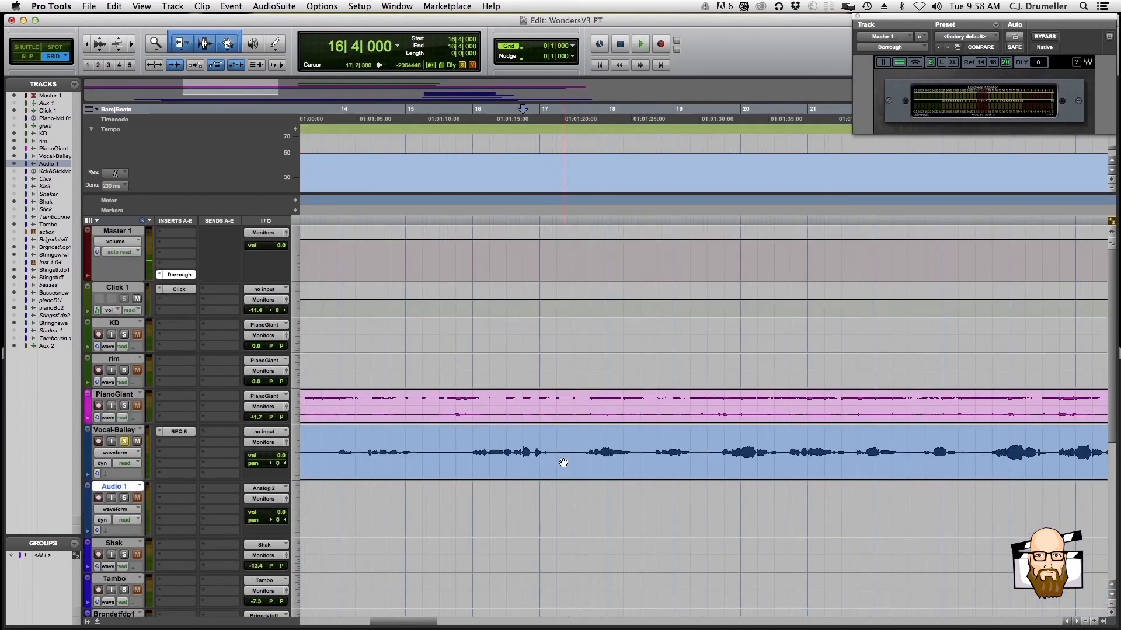
# Loop the vocal from bar 16 and cut REQ 6 band 3 to -3.1 dB at 367 Hz
pyautogui.press('space')
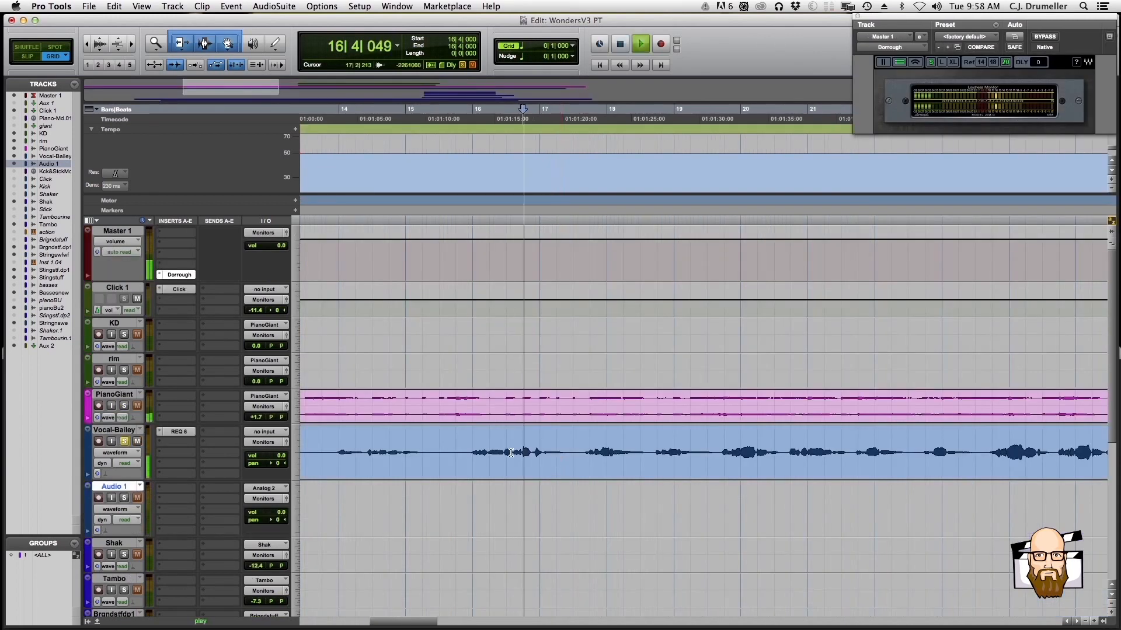
pyautogui.press('space')
pyautogui.click(473, 448)
pyautogui.press('space')
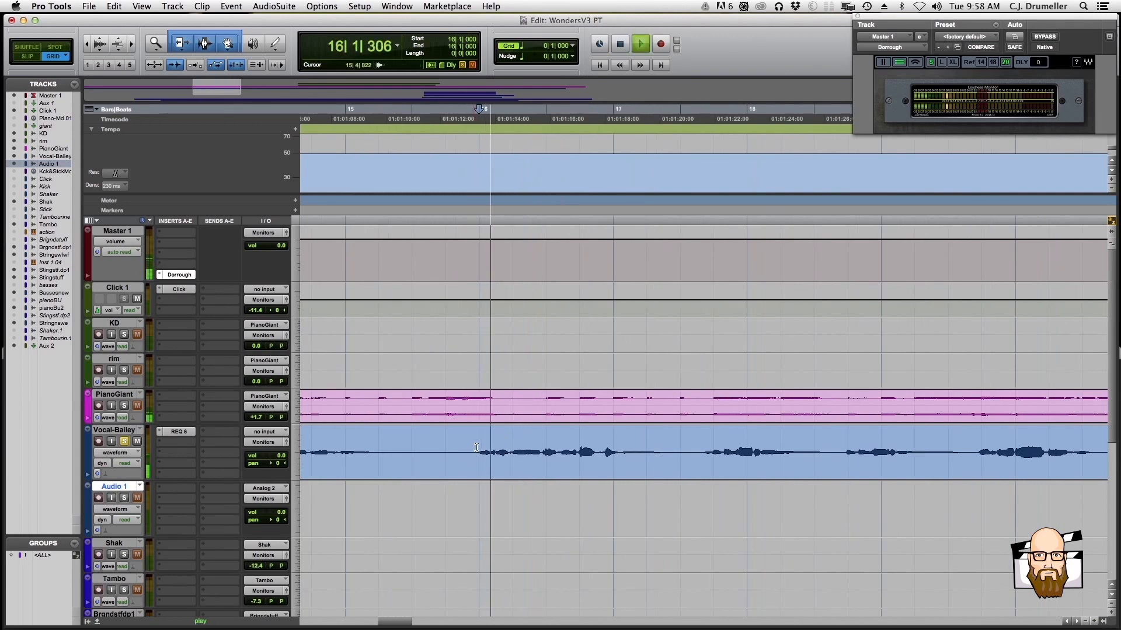
pyautogui.click(177, 432)
pyautogui.press('space')
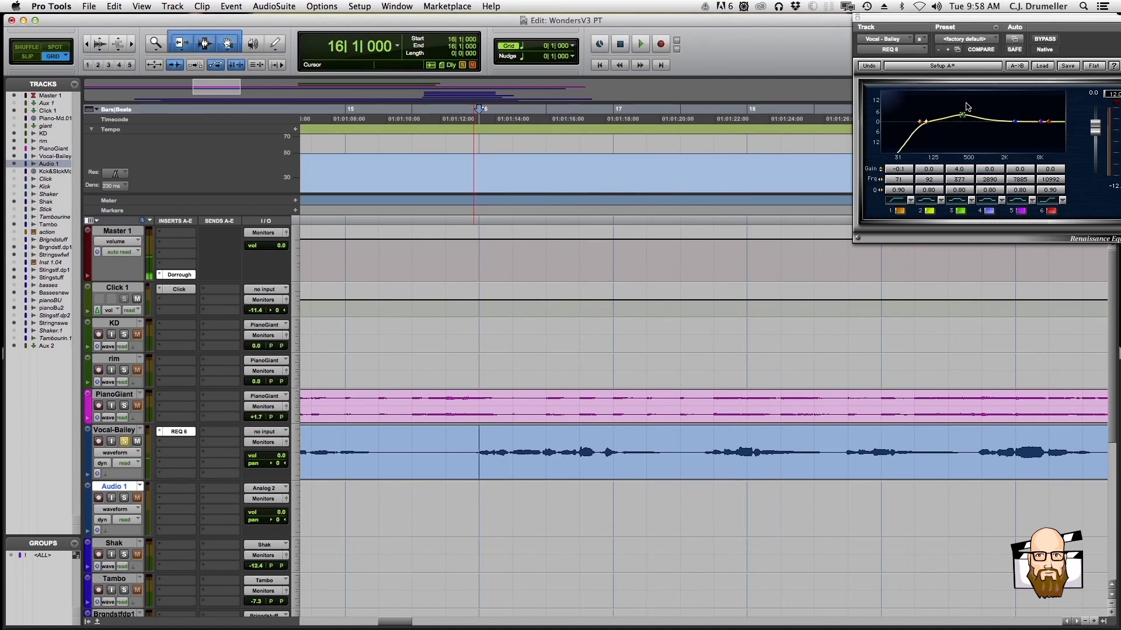
pyautogui.press('space')
pyautogui.moveTo(966, 116)
pyautogui.mouseDown()
pyautogui.moveTo(963, 89)
pyautogui.moveTo(963, 130)
pyautogui.mouseUp()
pyautogui.press('space')
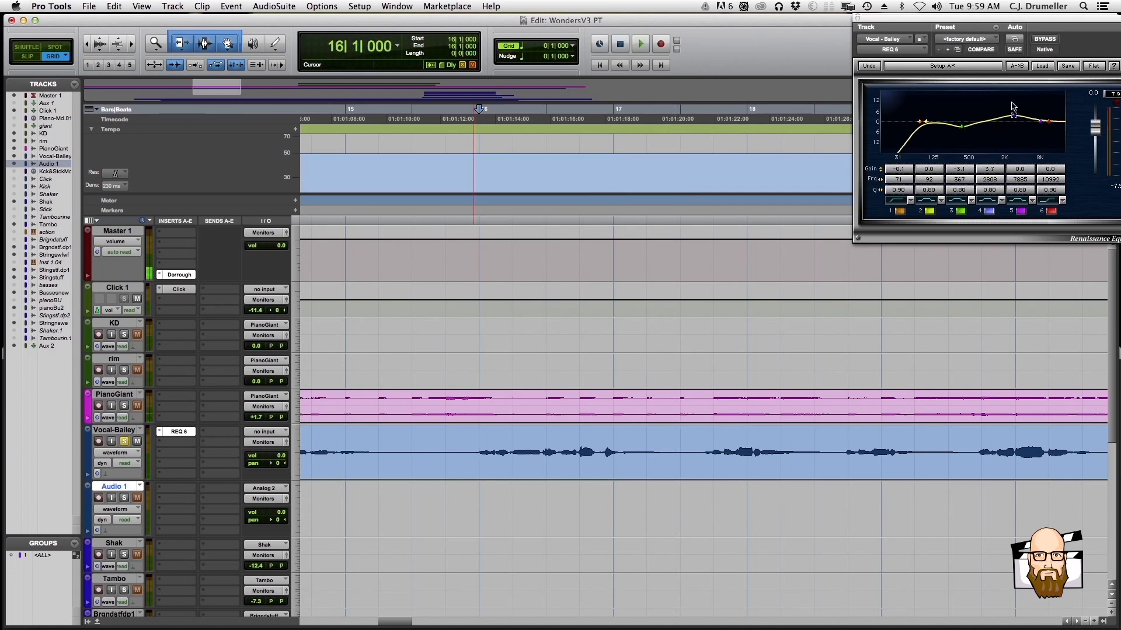
# Cut REQ 6 band 4 to -5.0 dB at 2378 Hz during playback, then return to just before bar 16
pyautogui.press('space')
pyautogui.moveTo(1016, 129)
pyautogui.mouseDown()
pyautogui.moveTo(1007, 161)
pyautogui.moveTo(1010, 135)
pyautogui.mouseUp()
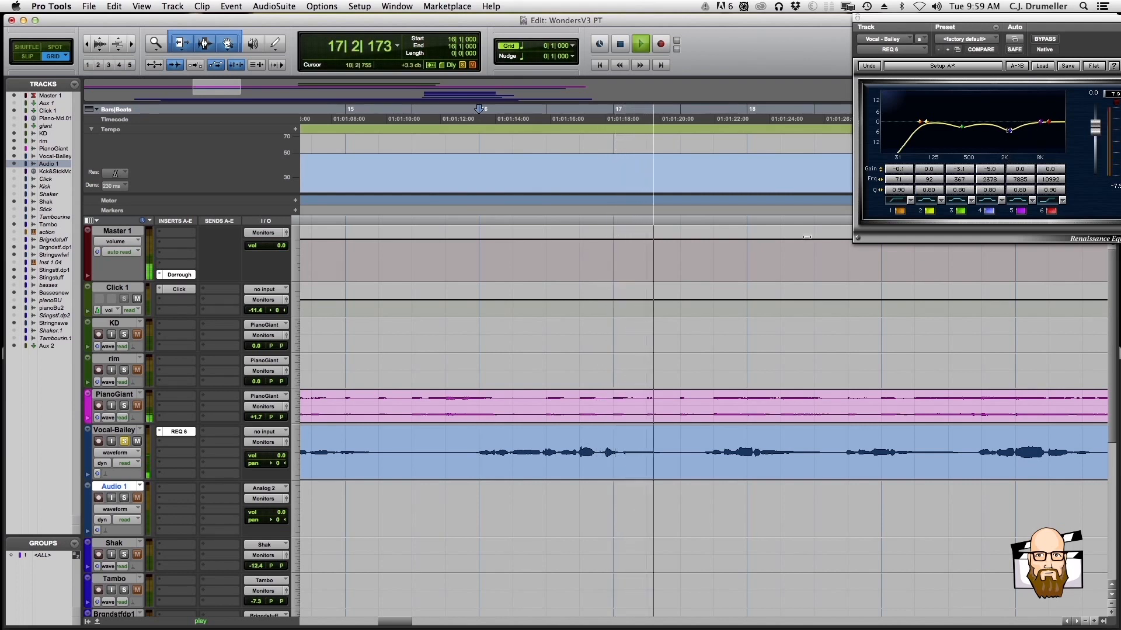
pyautogui.press('space')
pyautogui.click(464, 436)
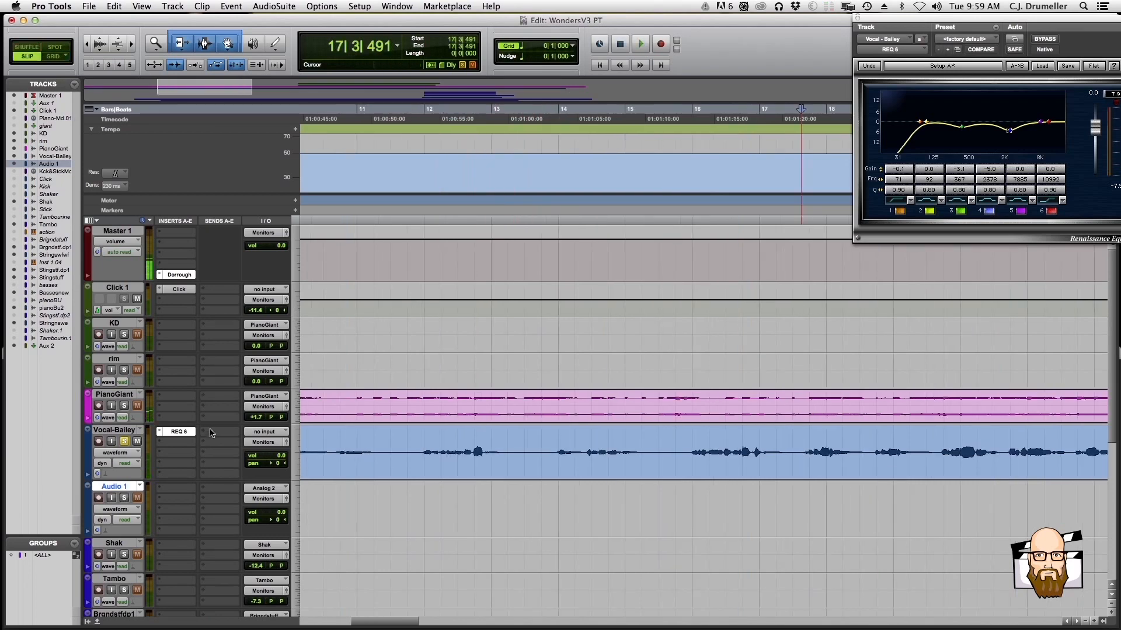
# Send the lead vocal to a new stereo aux input track named V-vocal, created next to the current track
pyautogui.click(210, 433)
pyautogui.moveTo(239, 463)
pyautogui.moveTo(327, 458)
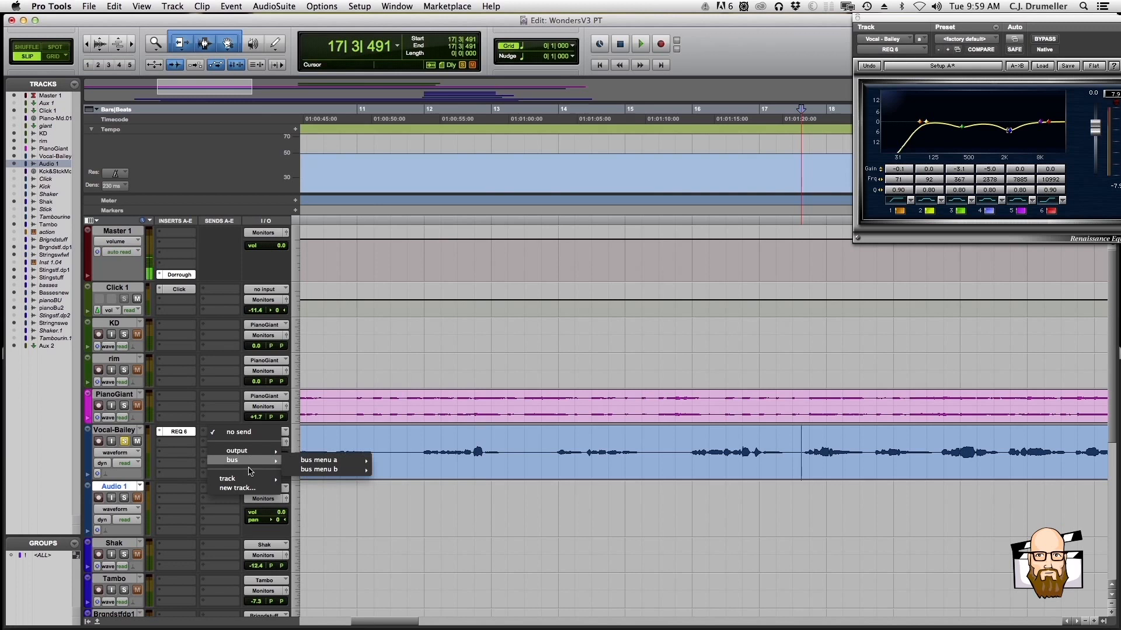
pyautogui.click(245, 488)
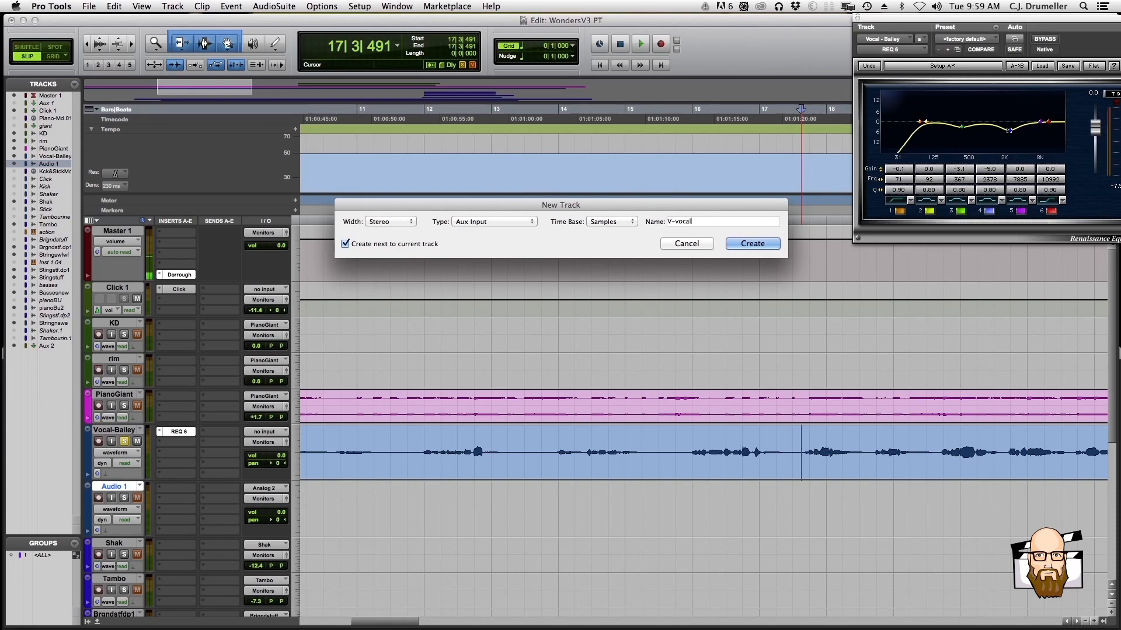
pyautogui.press('Return')
# Insert the stereo RC 24-AAX reverb on the V-vocal aux and move its window to the middle of the screen
pyautogui.click(175, 453)
pyautogui.moveTo(257, 471)
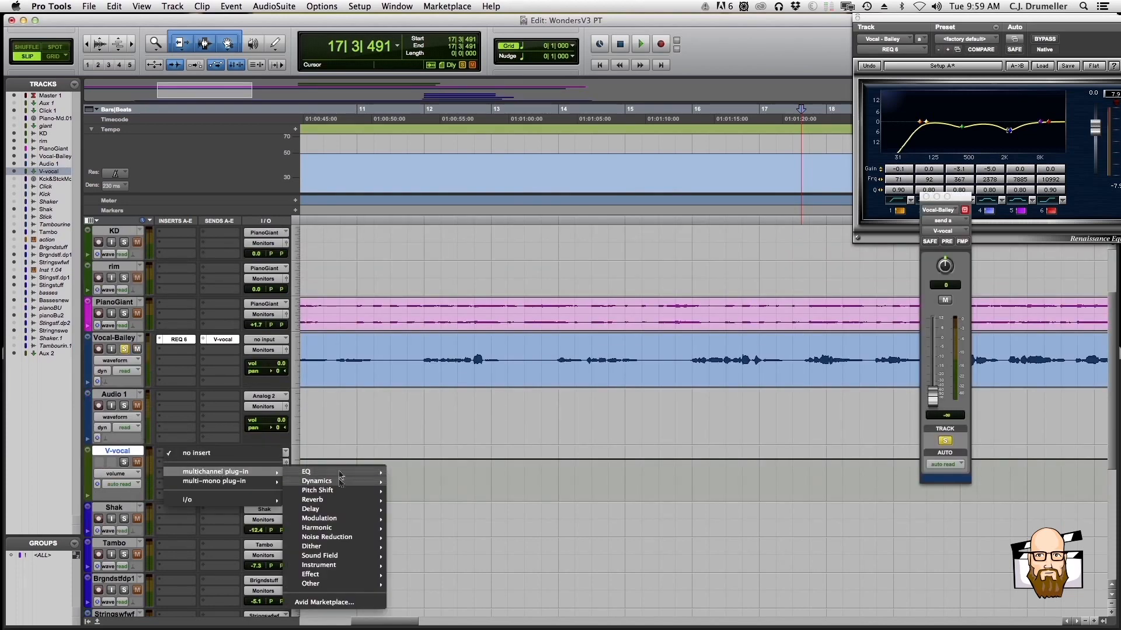
pyautogui.moveTo(339, 500)
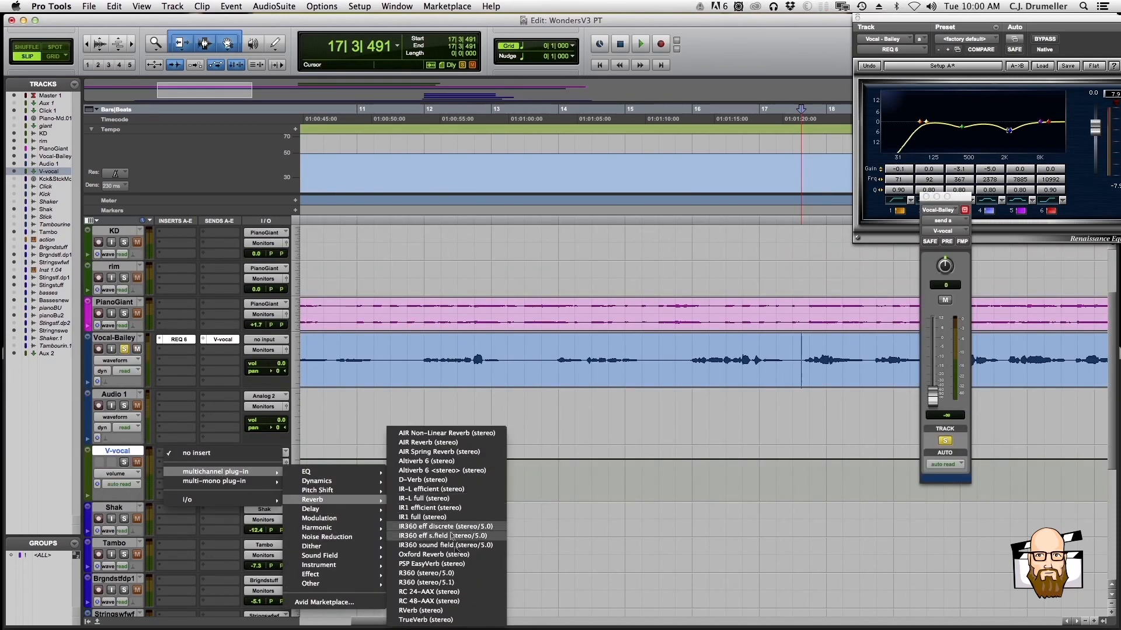
pyautogui.click(456, 593)
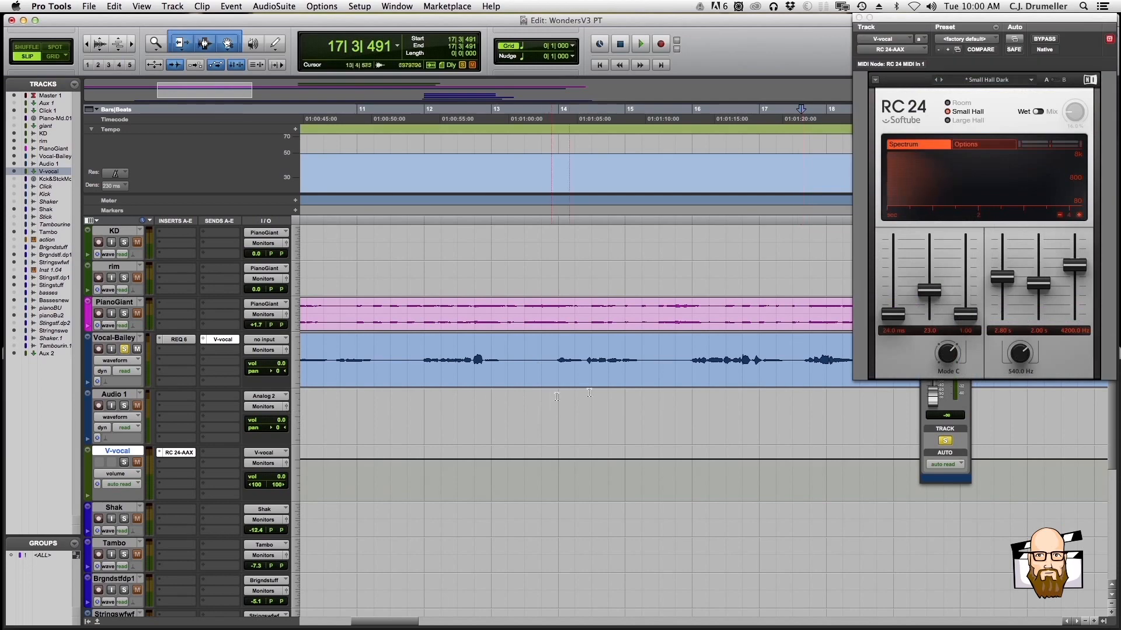
pyautogui.moveTo(1022, 17); pyautogui.dragTo(573, 86)
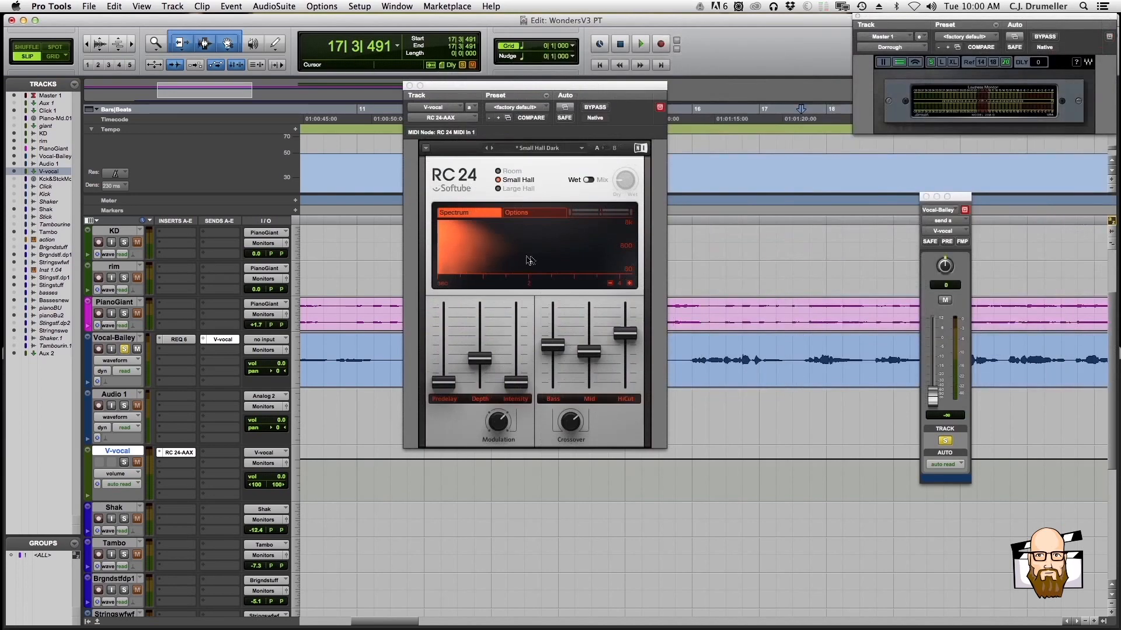
# During playback, set the vocal's reverb send to -2.5 dB, and solo V-vocal with its volume at -15.1 dB
pyautogui.press('space')
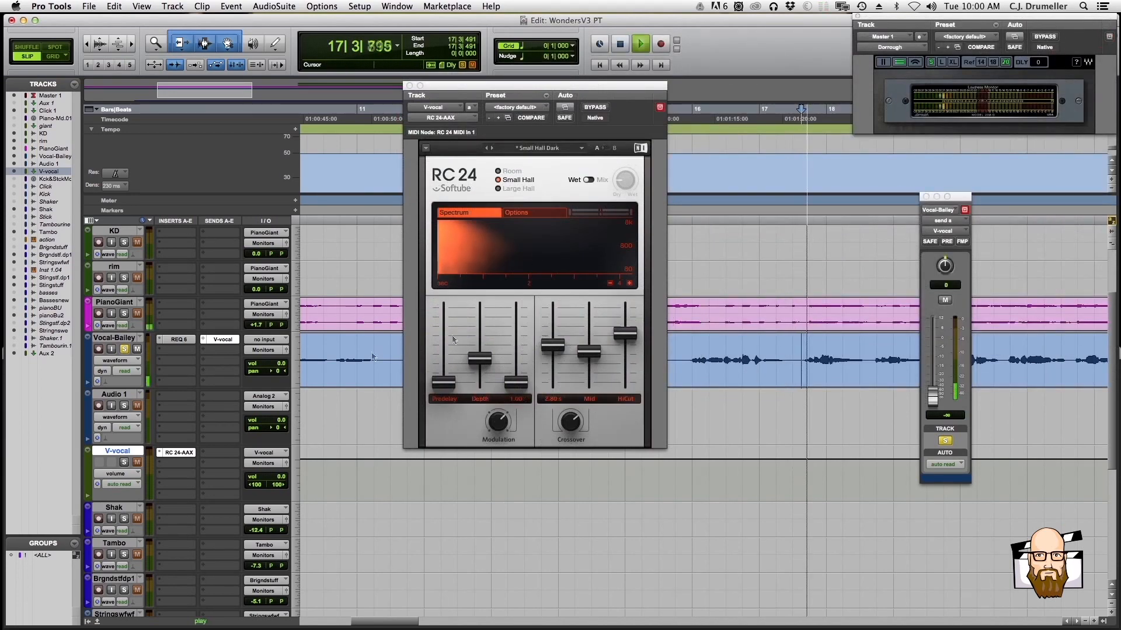
pyautogui.moveTo(932, 396); pyautogui.dragTo(932, 342)
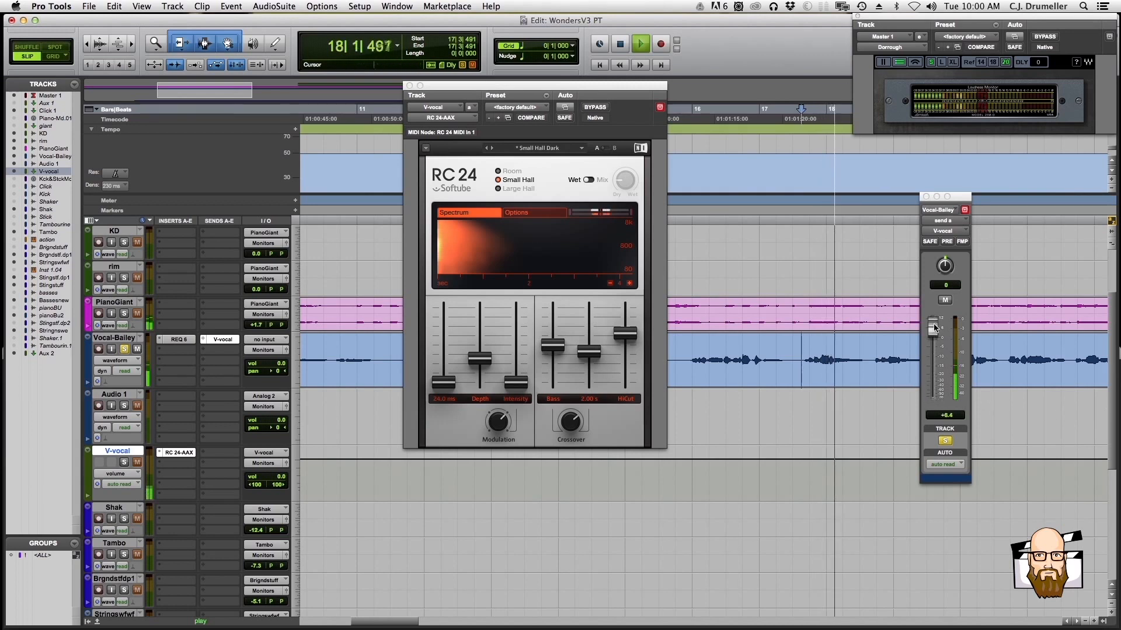
pyautogui.click(123, 462)
pyautogui.moveTo(932, 341); pyautogui.dragTo(932, 342)
pyautogui.moveTo(280, 477); pyautogui.dragTo(278, 481)
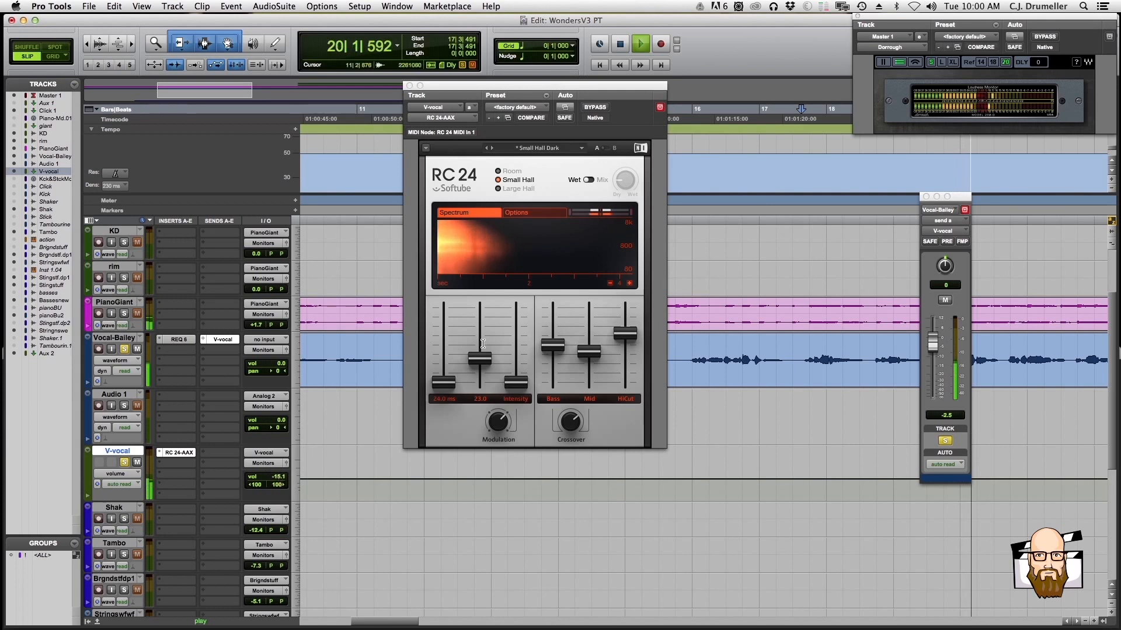
pyautogui.press('space')
# Load the large-space Air preset in RC 24 and raise V-vocal's volume slightly while auditioning the reverb
pyautogui.click(553, 150)
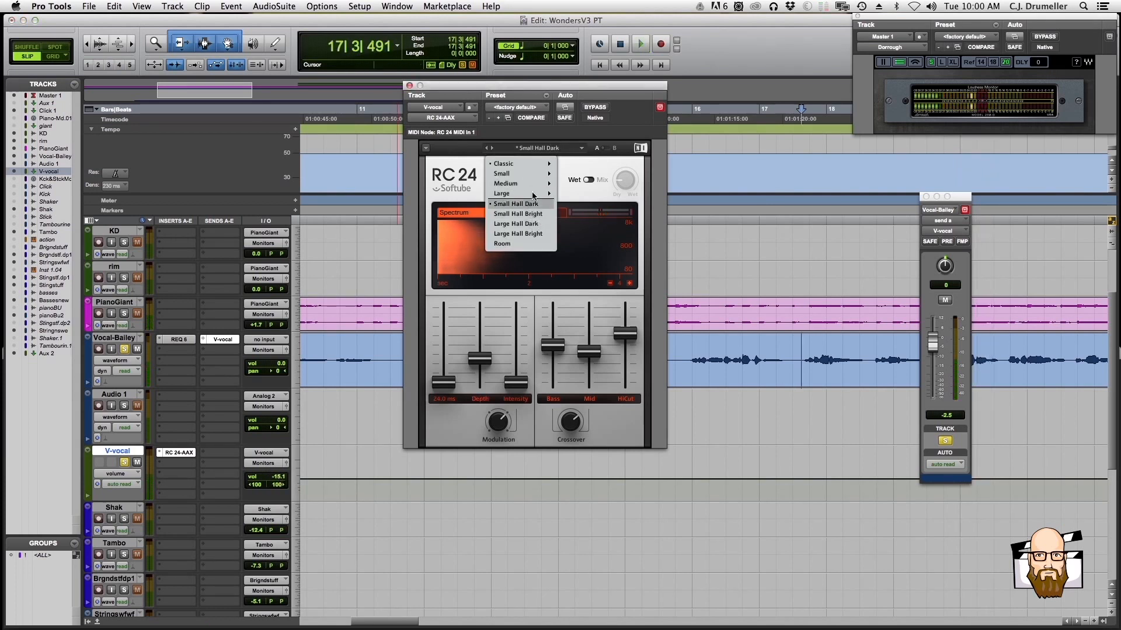
pyautogui.moveTo(529, 188)
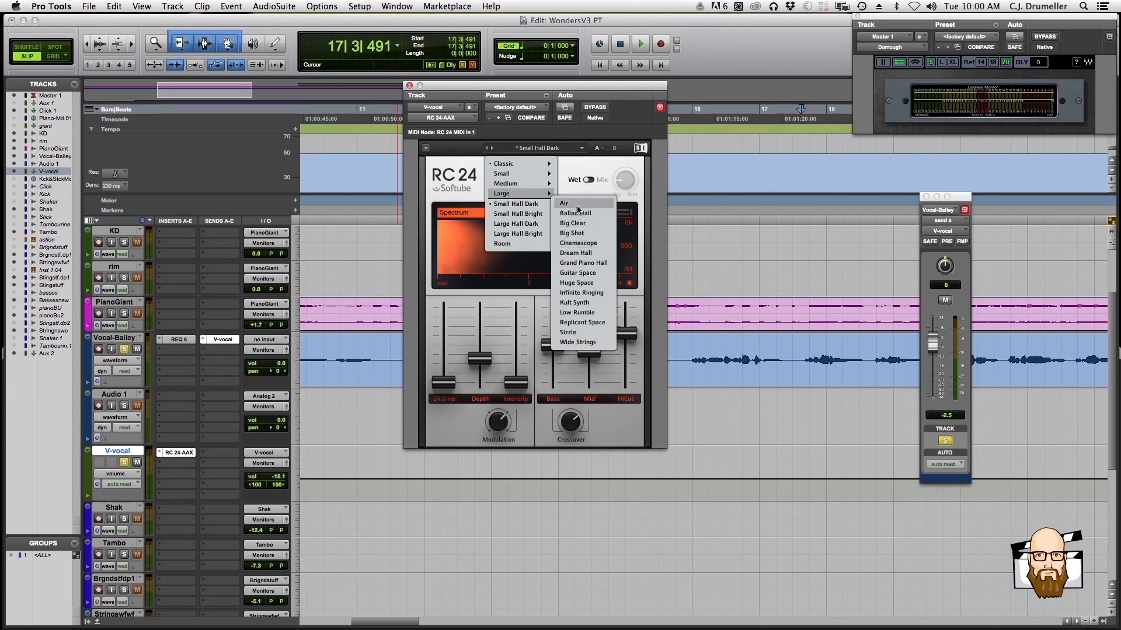
pyautogui.click(566, 203)
pyautogui.press('space')
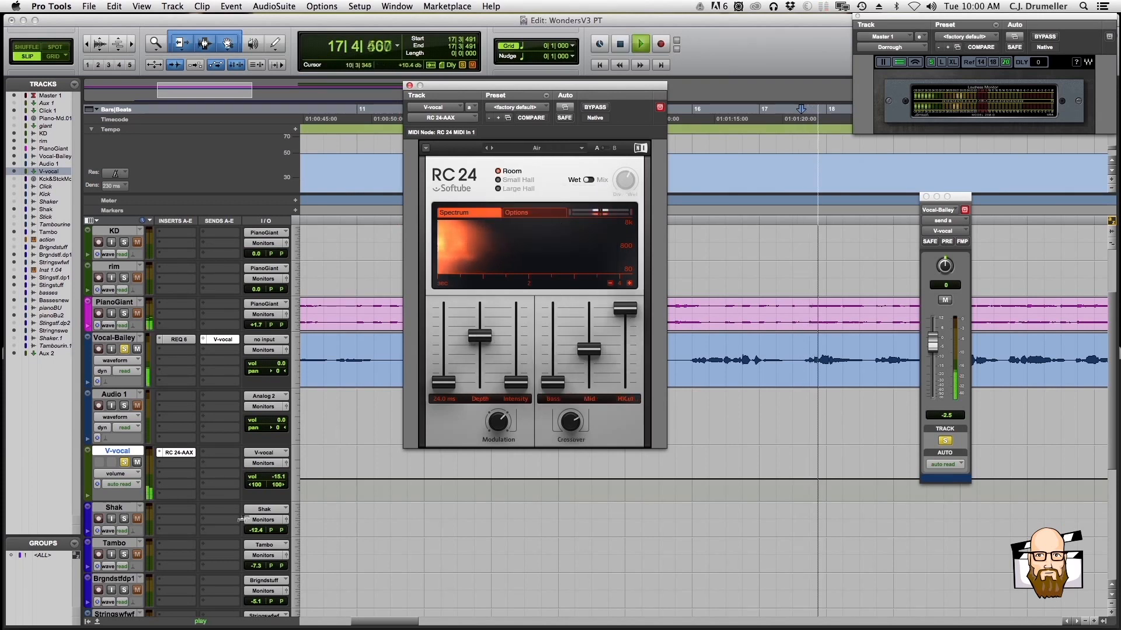
pyautogui.moveTo(277, 479); pyautogui.dragTo(276, 478)
pyautogui.press('space')
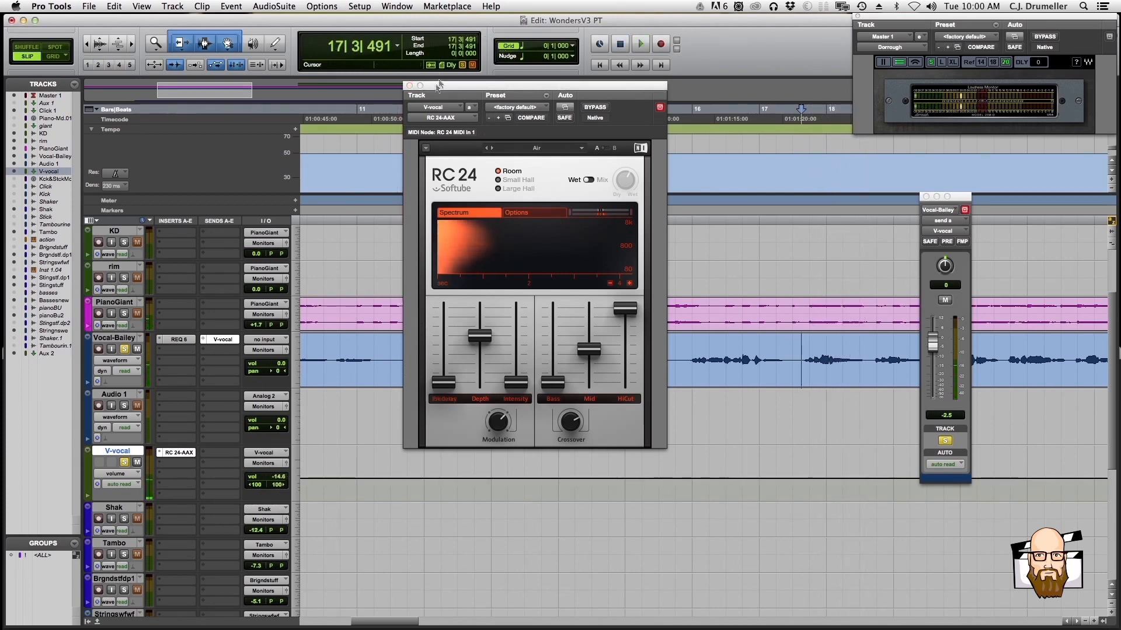
pyautogui.click(410, 85)
# Insert the mono RCompressor on the Vocal-Bailey track in the slot below the equalizer
pyautogui.click(178, 349)
pyautogui.moveTo(193, 369)
pyautogui.moveTo(268, 378)
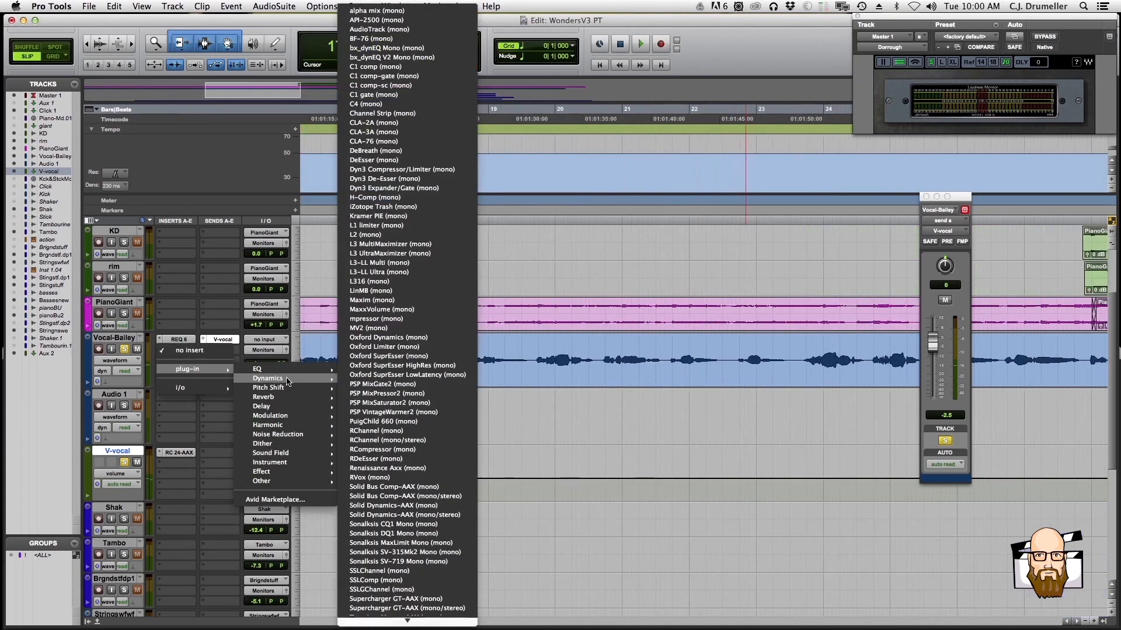
pyautogui.click(382, 449)
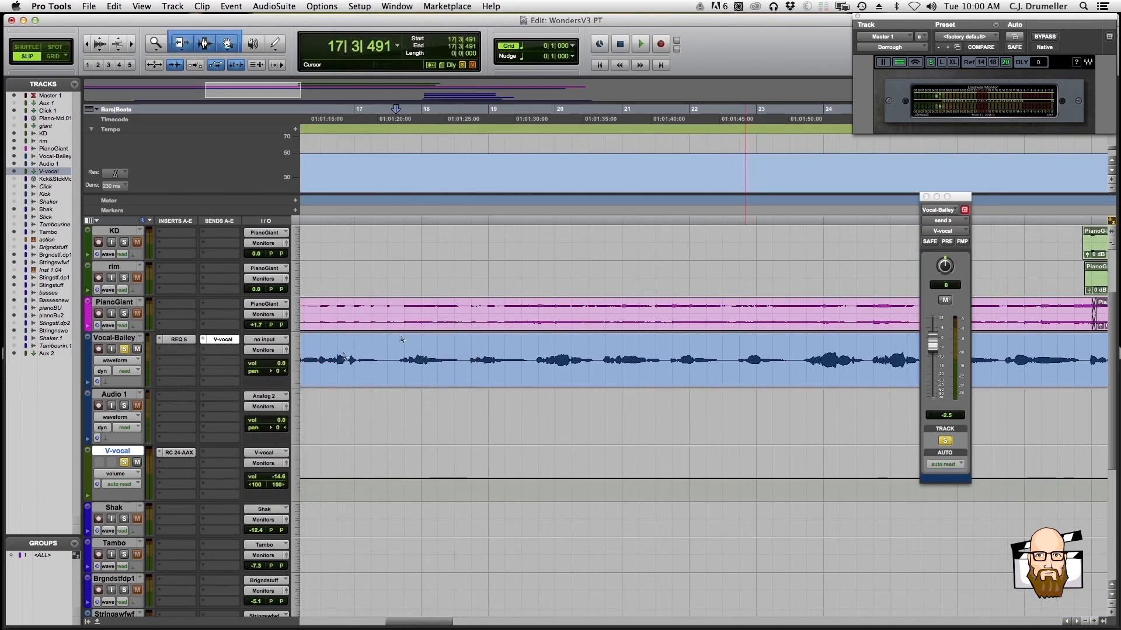
# During playback, set the vocal compressor to threshold -15.4, ratio 3.01, attack 0.50 and release 74.0
pyautogui.press('space')
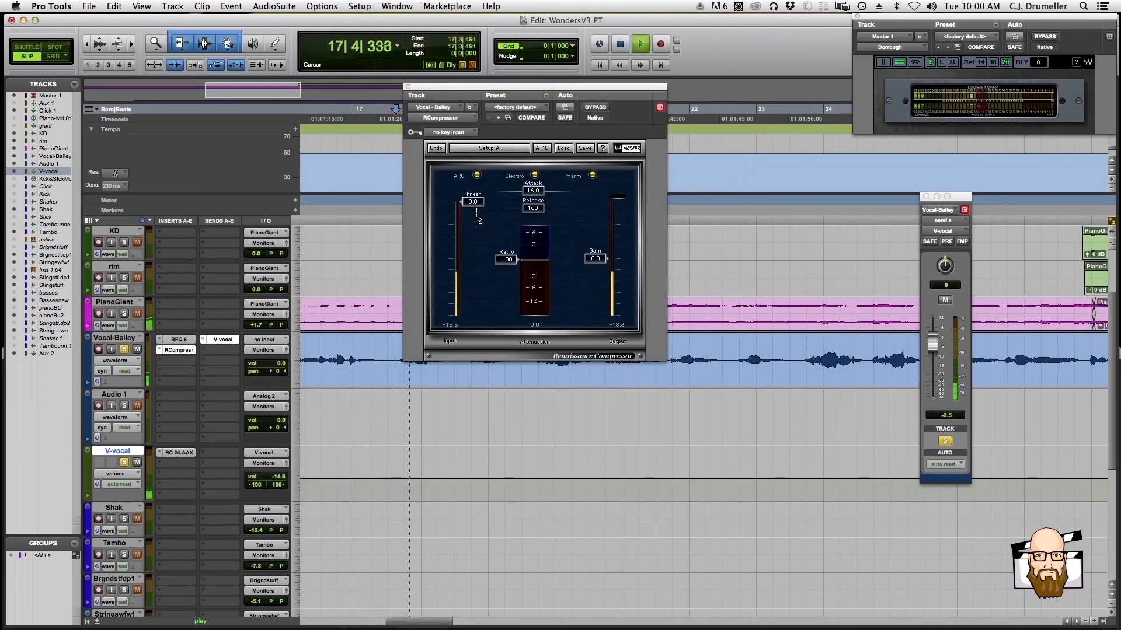
pyautogui.moveTo(477, 203); pyautogui.dragTo(506, 276)
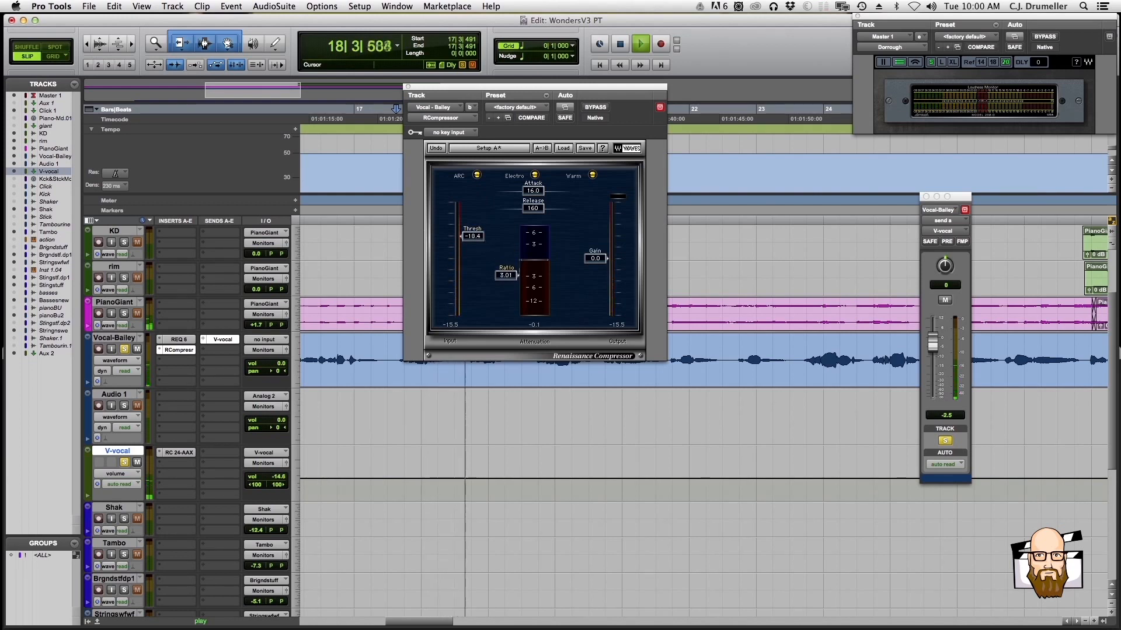
pyautogui.moveTo(533, 191)
pyautogui.mouseDown()
pyautogui.moveTo(504, 191)
pyautogui.moveTo(527, 208)
pyautogui.mouseUp()
pyautogui.moveTo(474, 237); pyautogui.dragTo(473, 231)
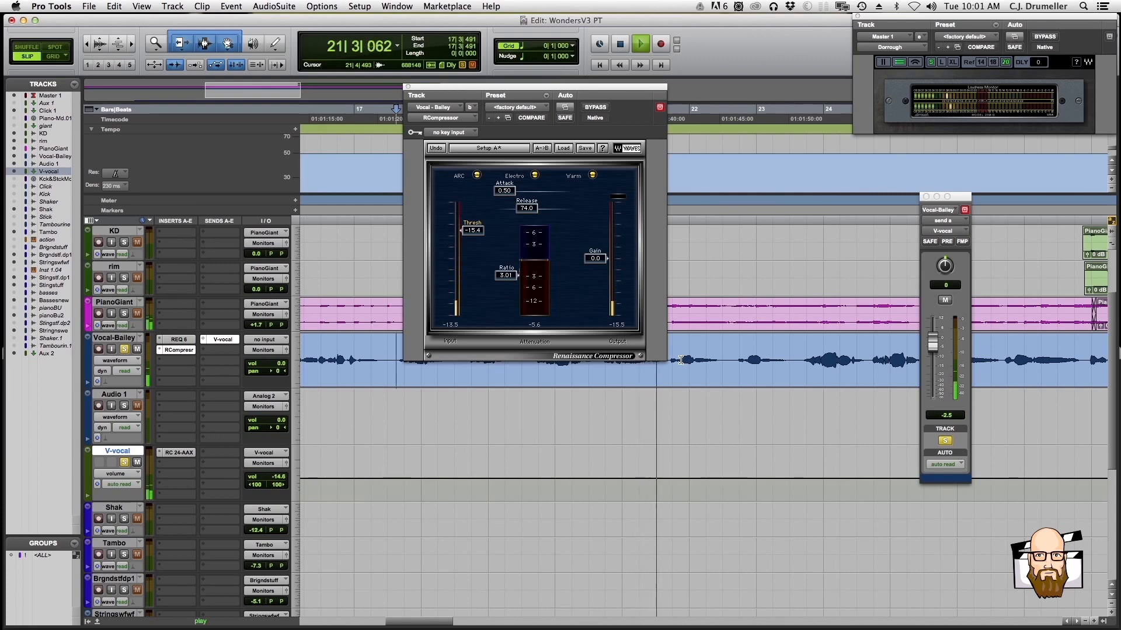
pyautogui.press('space')
# Move the vocal's compressor down one insert slot, insert the mono RDeEsser above it and place its window below the vocal waveform
pyautogui.click(177, 360)
pyautogui.moveTo(222, 368)
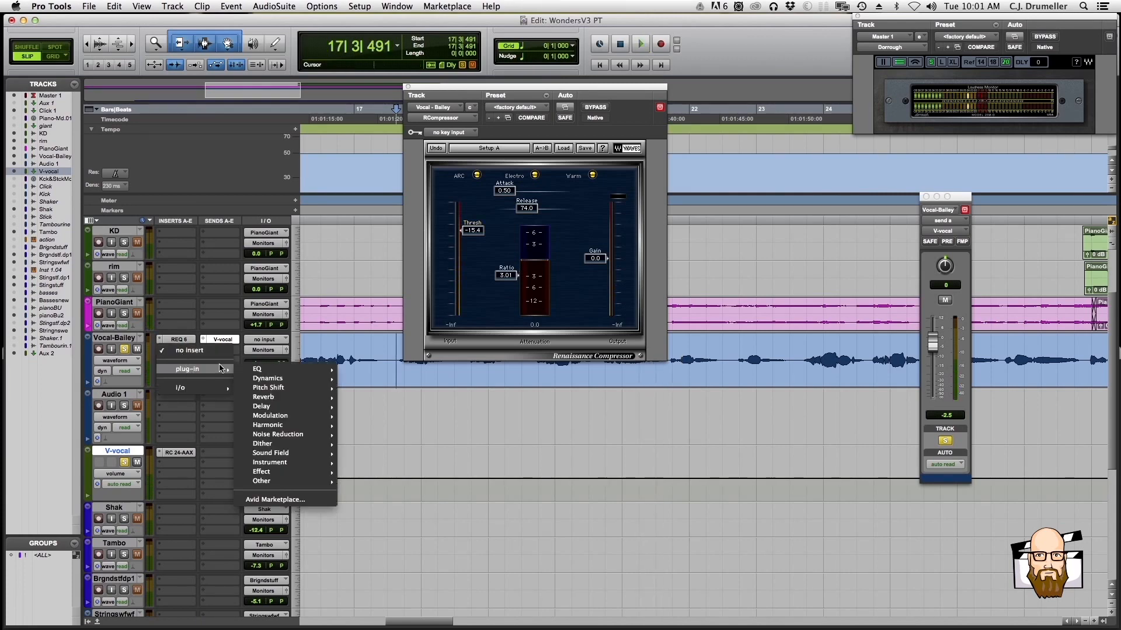
pyautogui.moveTo(276, 390)
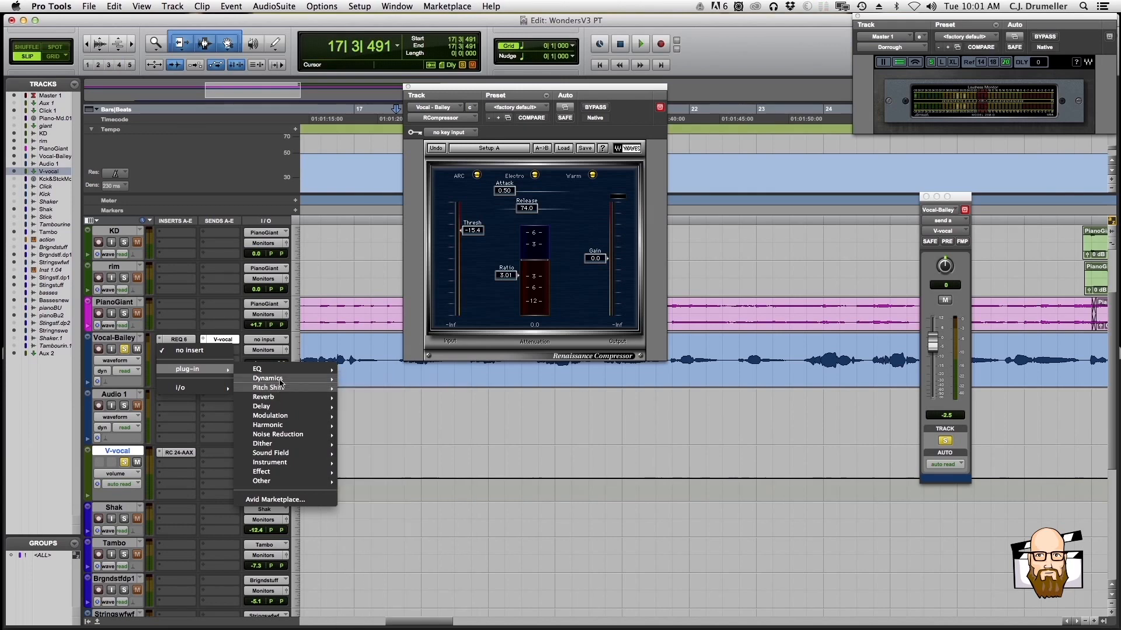
pyautogui.click(402, 460)
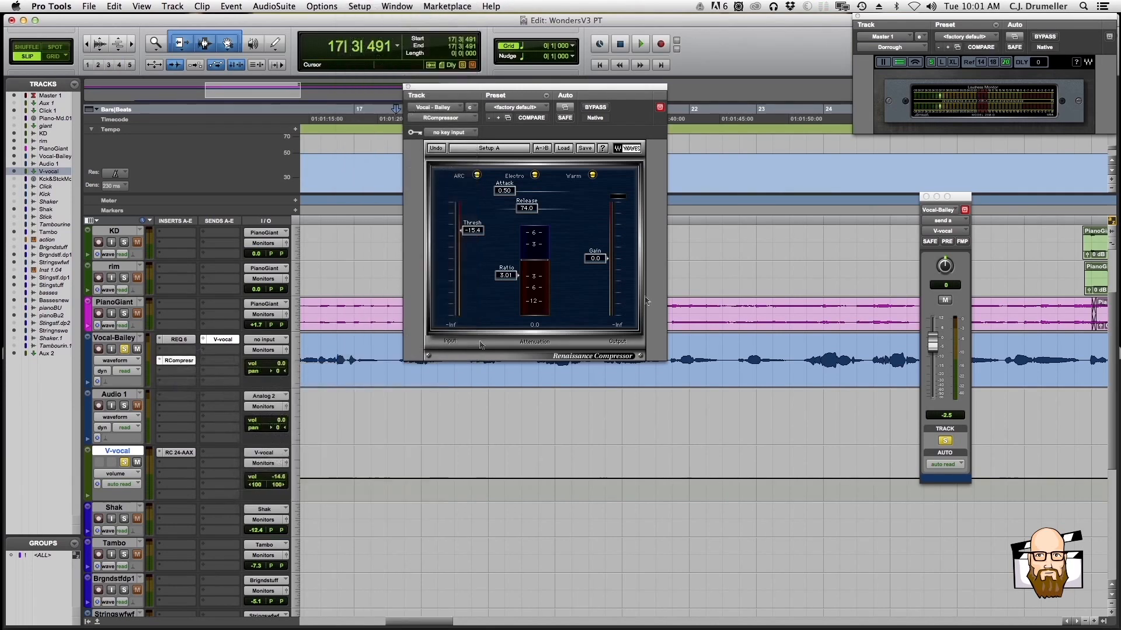
pyautogui.moveTo(537, 87); pyautogui.dragTo(535, 374)
# While playing the vocal, switch the de-esser to the band-pass type with threshold -44.6 and range -18.0
pyautogui.press('r')
pyautogui.press('r')
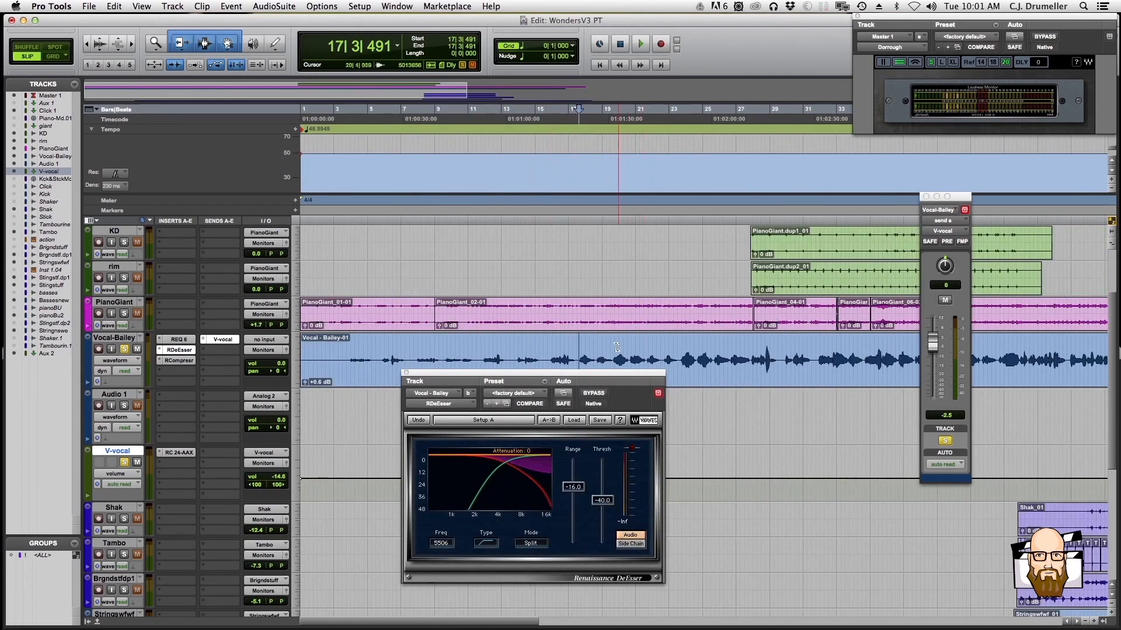
pyautogui.click(616, 347)
pyautogui.press('space')
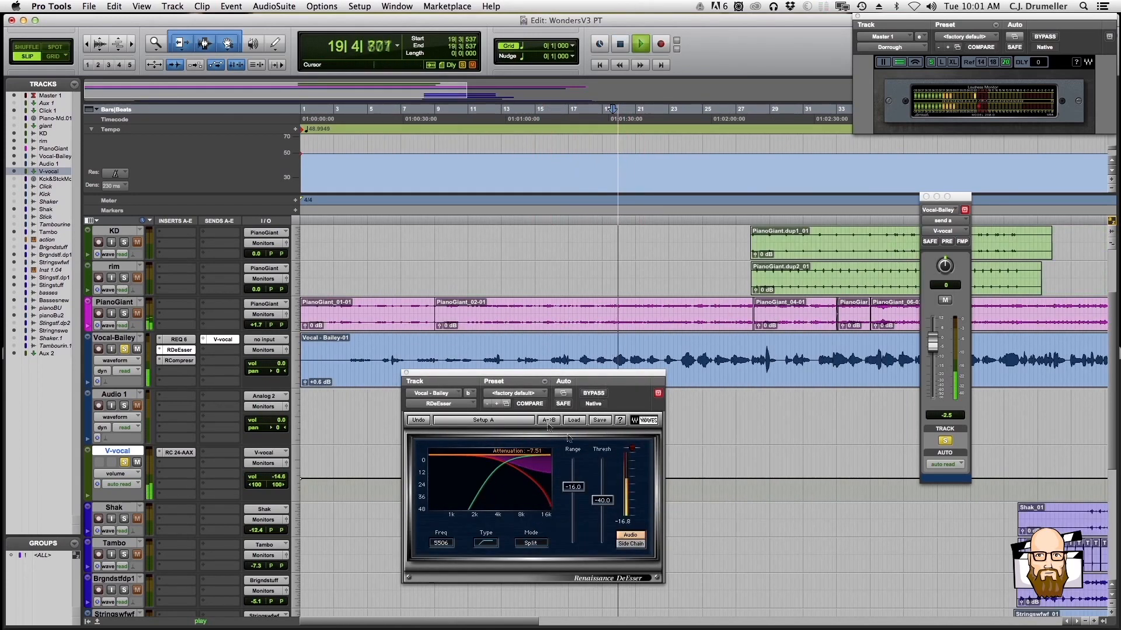
pyautogui.click(485, 542)
pyautogui.moveTo(603, 503); pyautogui.dragTo(603, 508)
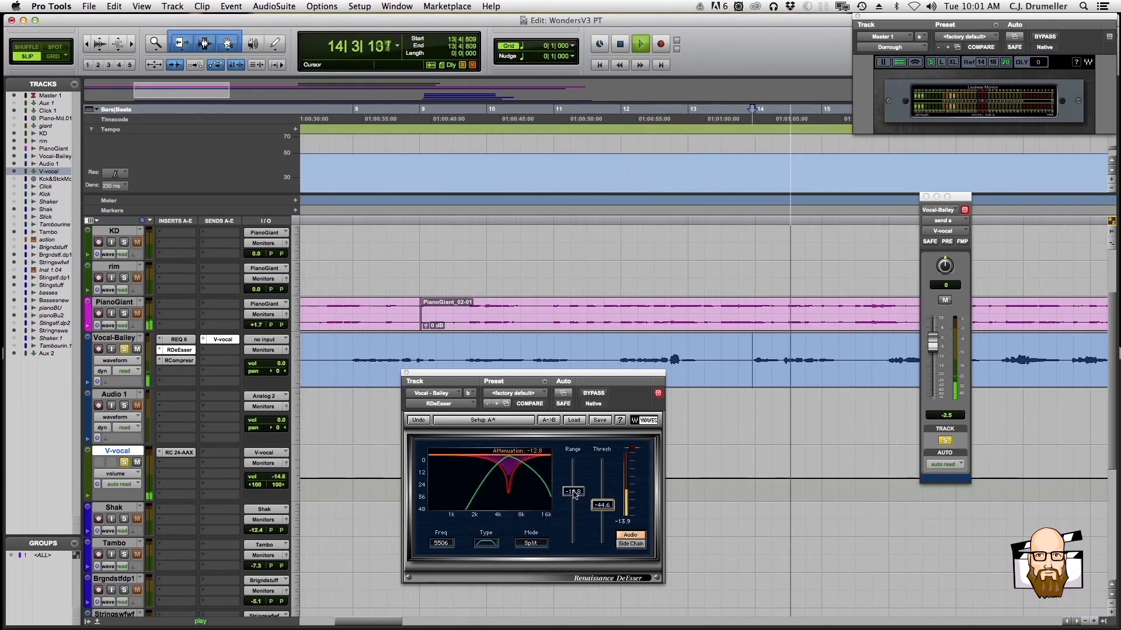
# Replay the vocal phrase from bar 13 and set the de-esser's range to -17.9 and threshold to -36.6
pyautogui.press('space')
pyautogui.press('space')
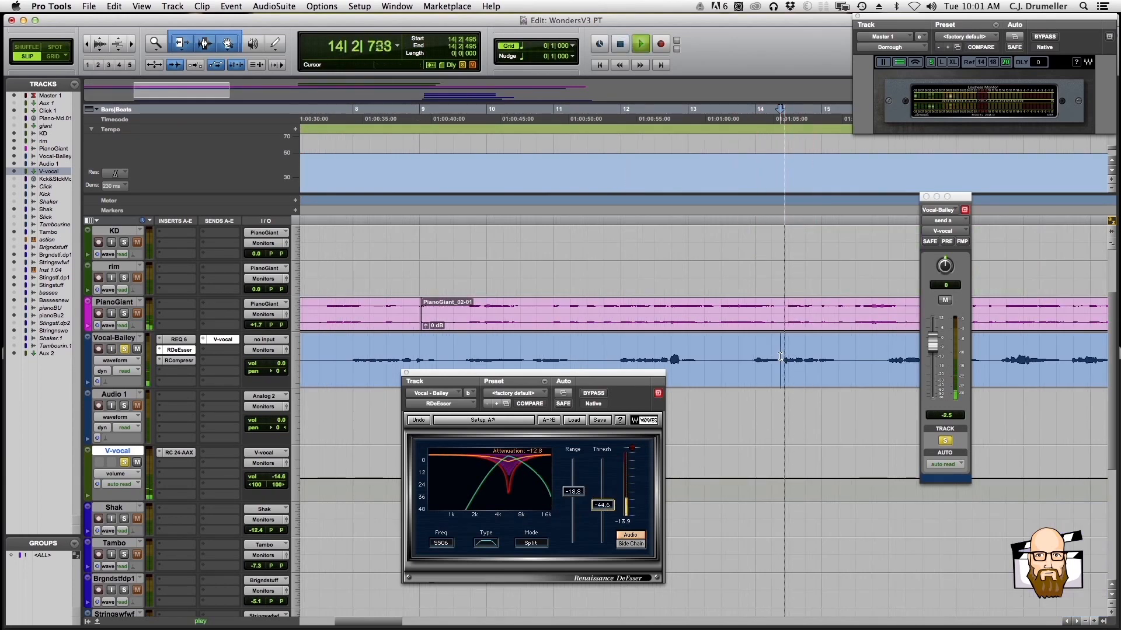
pyautogui.click(740, 359)
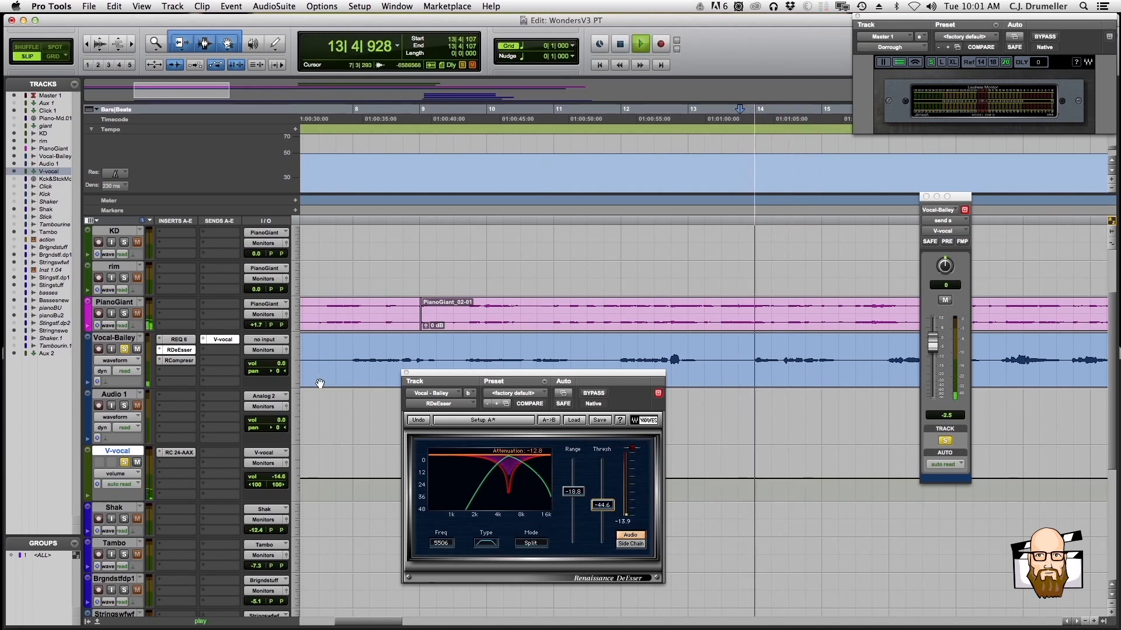
pyautogui.moveTo(573, 494); pyautogui.dragTo(573, 490)
pyautogui.click(602, 496)
# Monitor the de-esser's side chain during playback and set its threshold to -37.7 and range to -19.1
pyautogui.press('space')
pyautogui.press('space')
pyautogui.press('space')
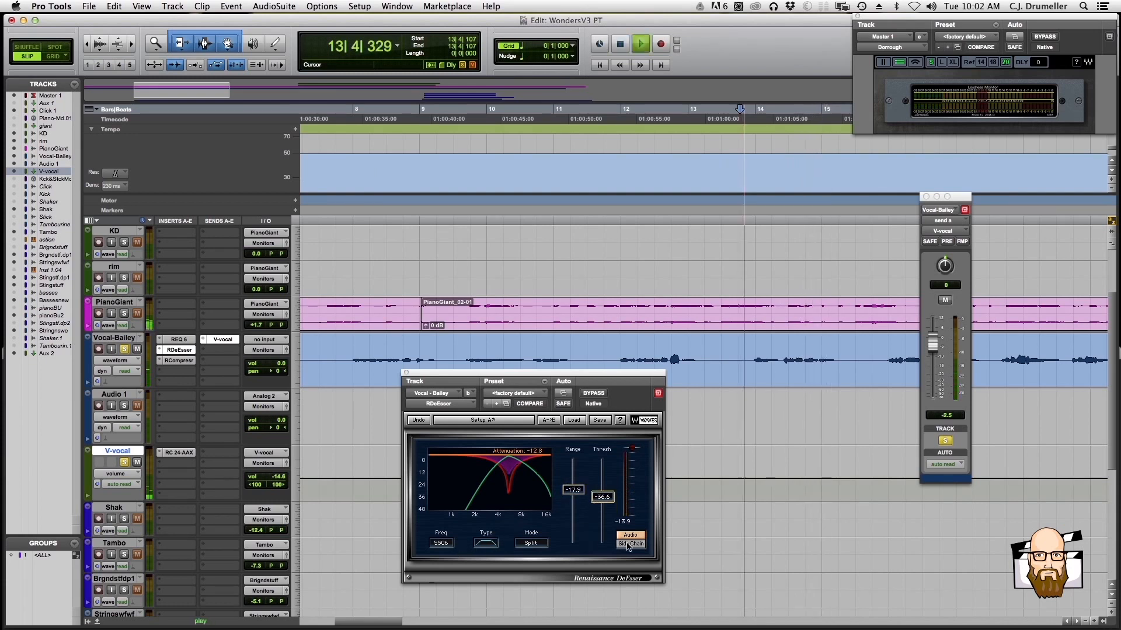
pyautogui.press('space')
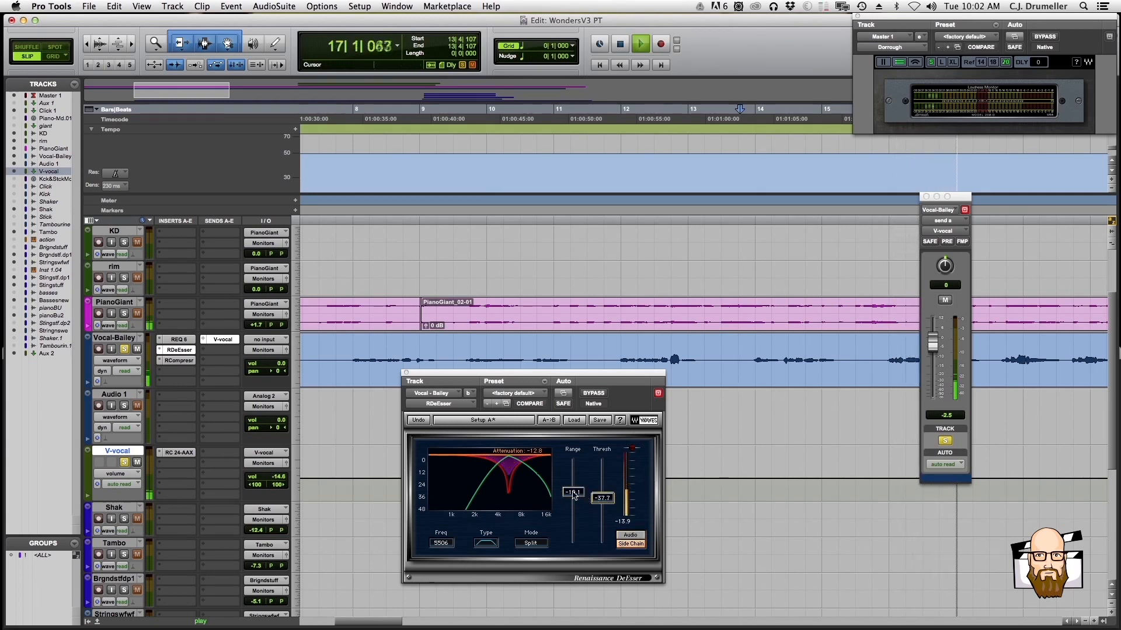
pyautogui.press('space')
# Set the de-esser's frequency to 6516 and replay the phrase from bar 13 to check it
pyautogui.moveTo(447, 546); pyautogui.dragTo(439, 524)
pyautogui.press('space')
pyautogui.press('space')
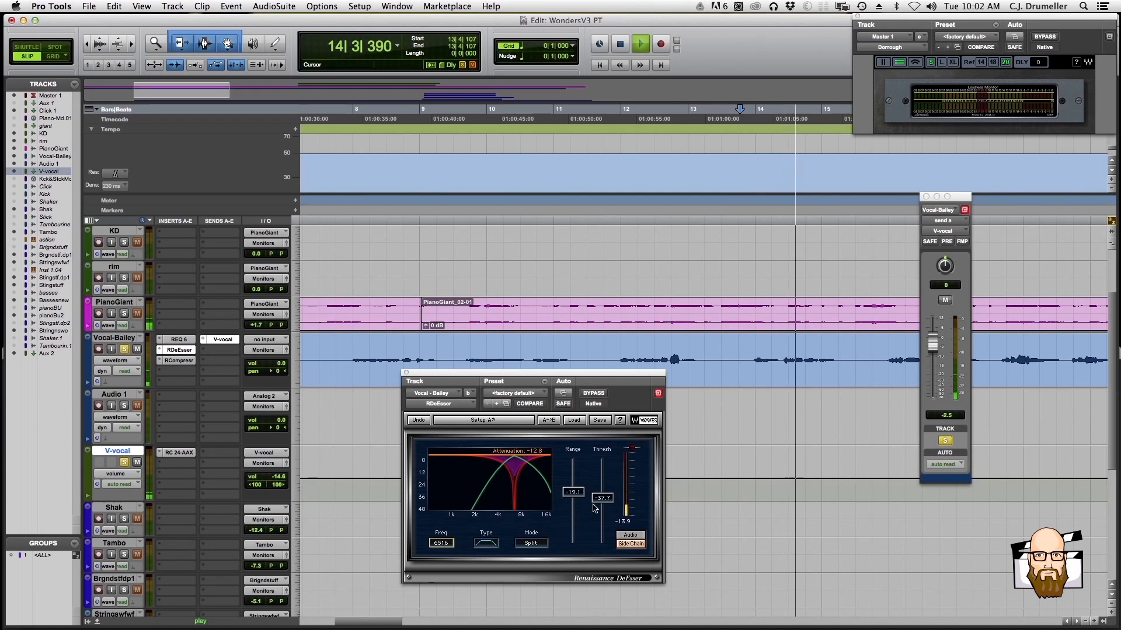
pyautogui.press('space')
pyautogui.press('space')
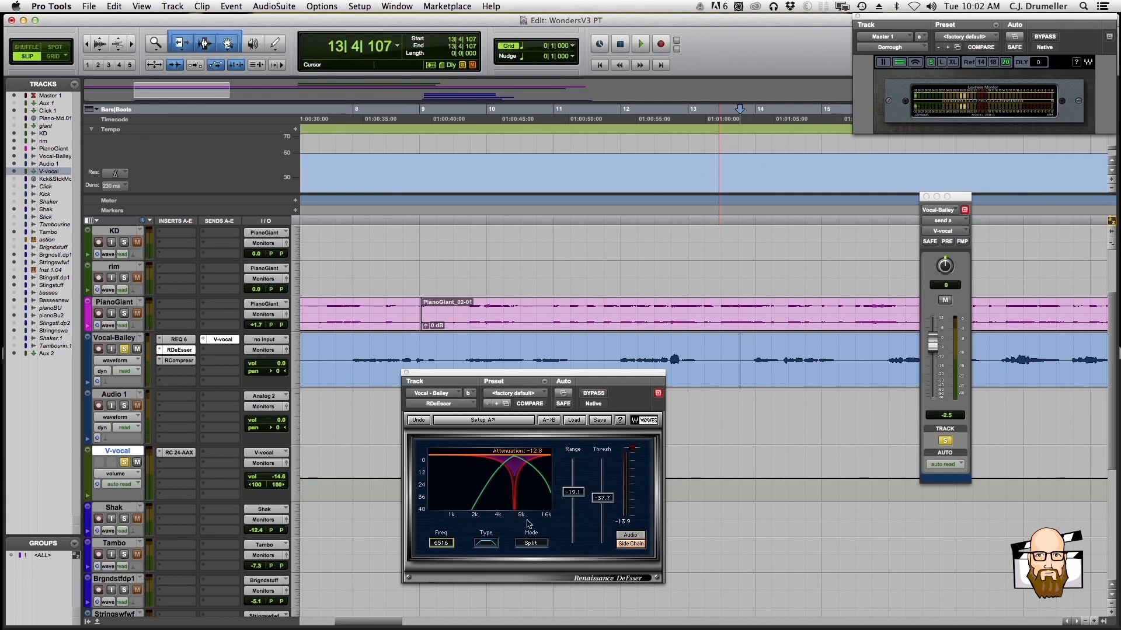
# Return the de-esser to the high-pass type, monitor its audio output, and set range to -16.3 and threshold to -29.0
pyautogui.click(487, 549)
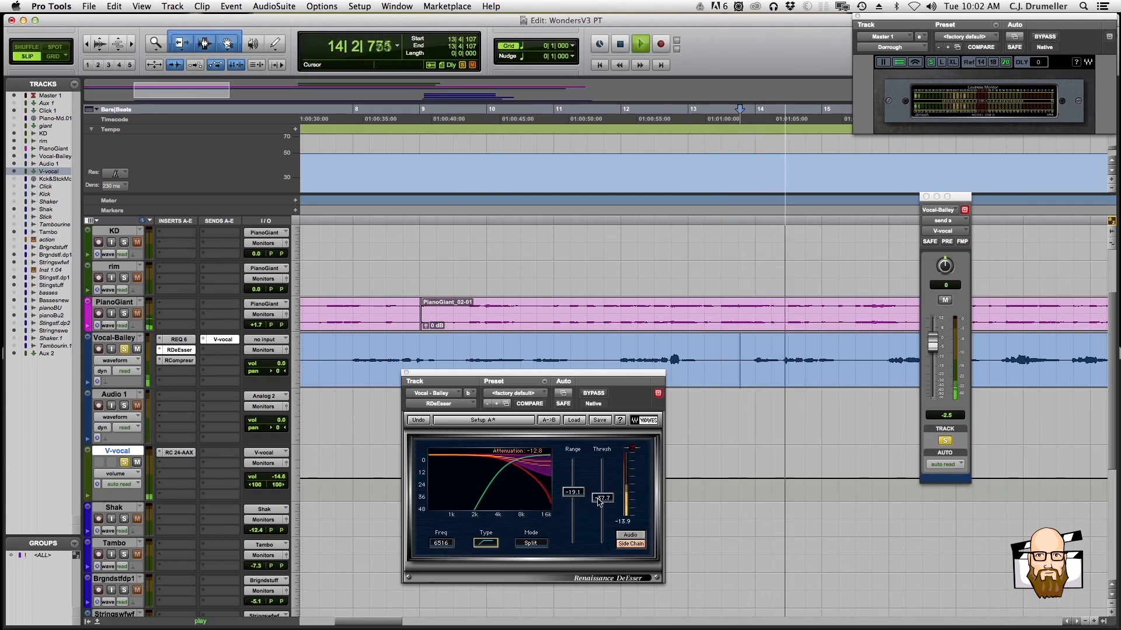
pyautogui.press('space')
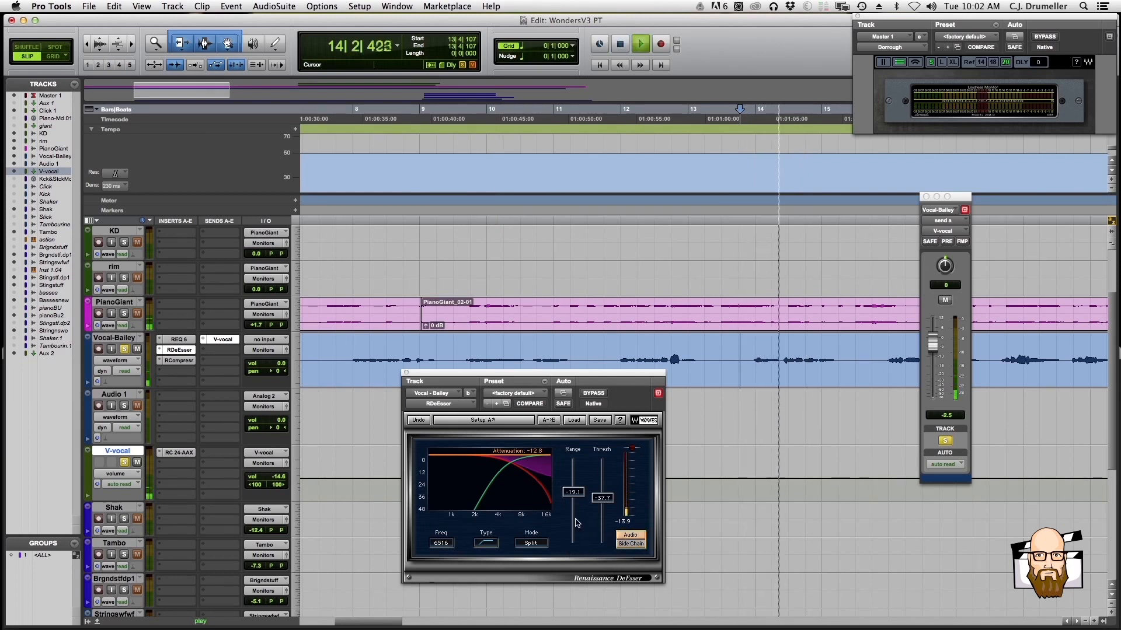
pyautogui.moveTo(602, 491); pyautogui.dragTo(602, 489)
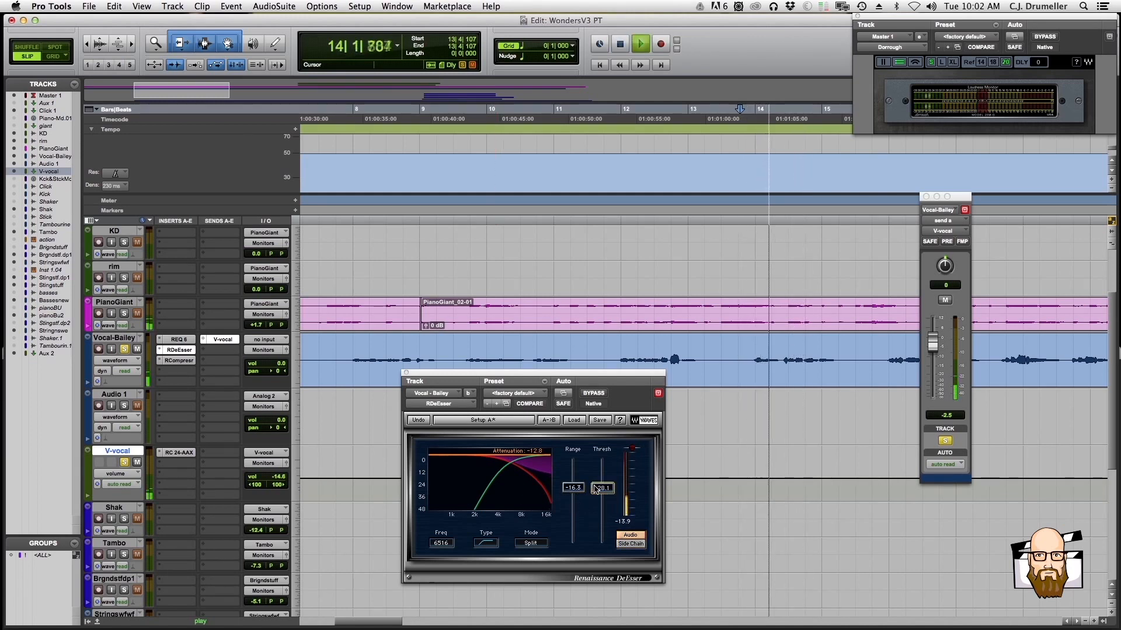
pyautogui.moveTo(594, 489); pyautogui.dragTo(594, 490)
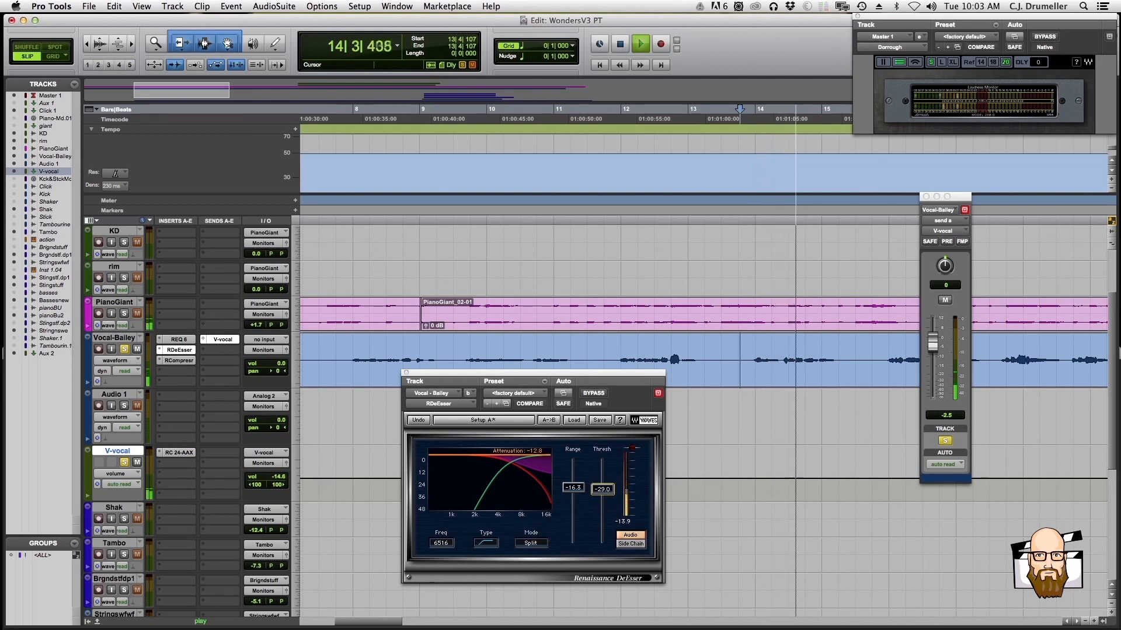
# Open the vocal's REQ 6 and set band 3 to -5.7 dB at 279 Hz
pyautogui.click(179, 340)
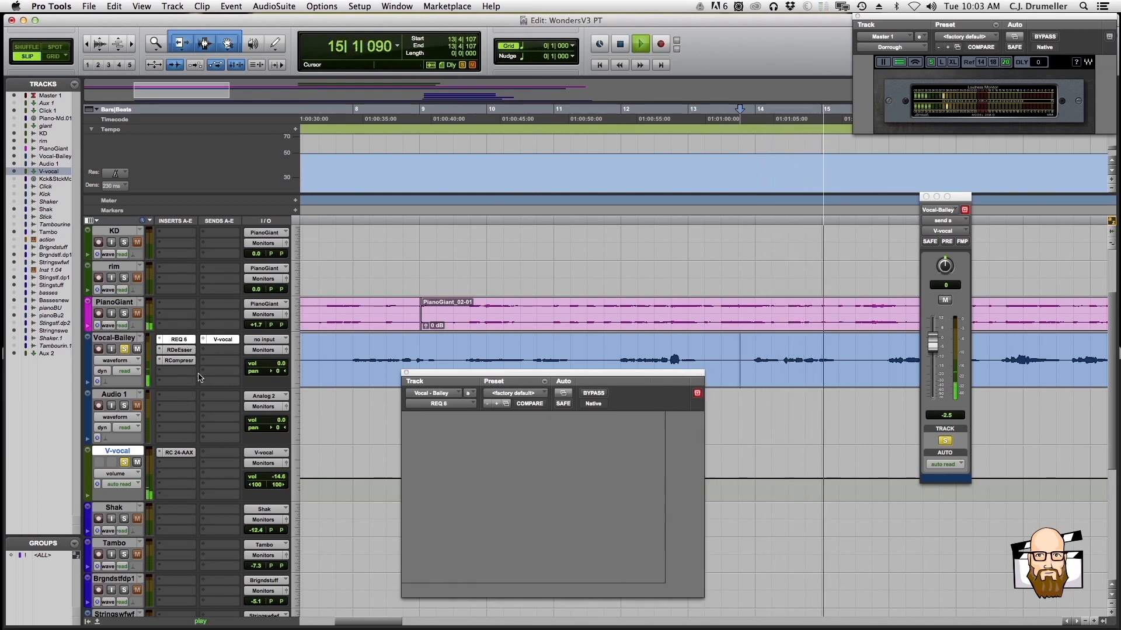
pyautogui.moveTo(494, 461); pyautogui.dragTo(503, 485)
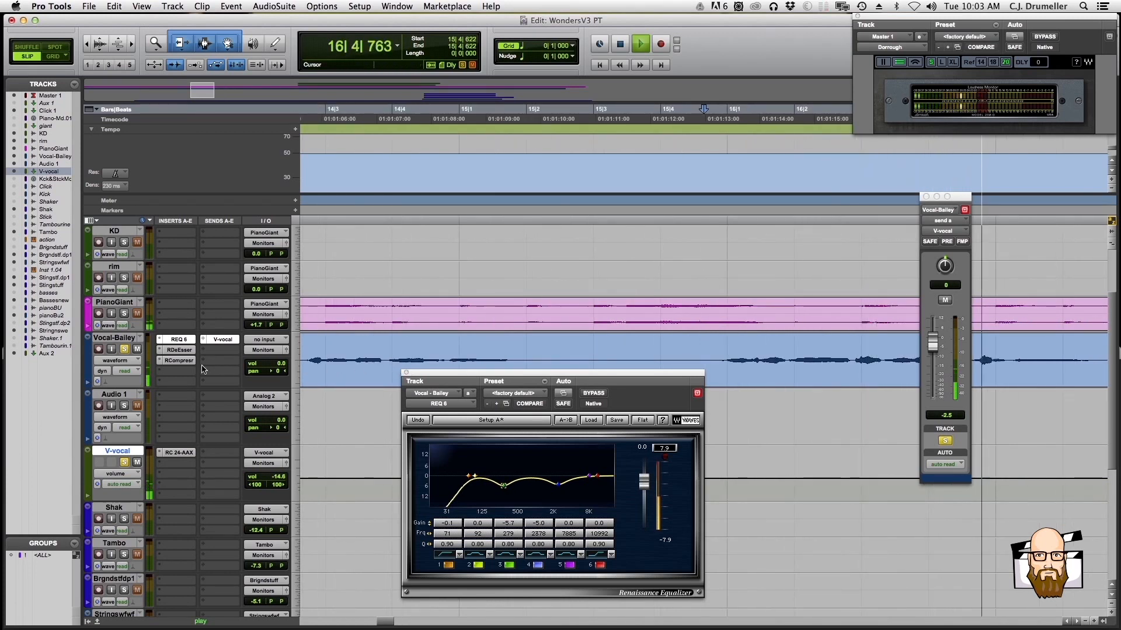
# Set the vocal compressor's output gain to 3.3 while replaying the phrase from bar 15, and close its window
pyautogui.click(178, 360)
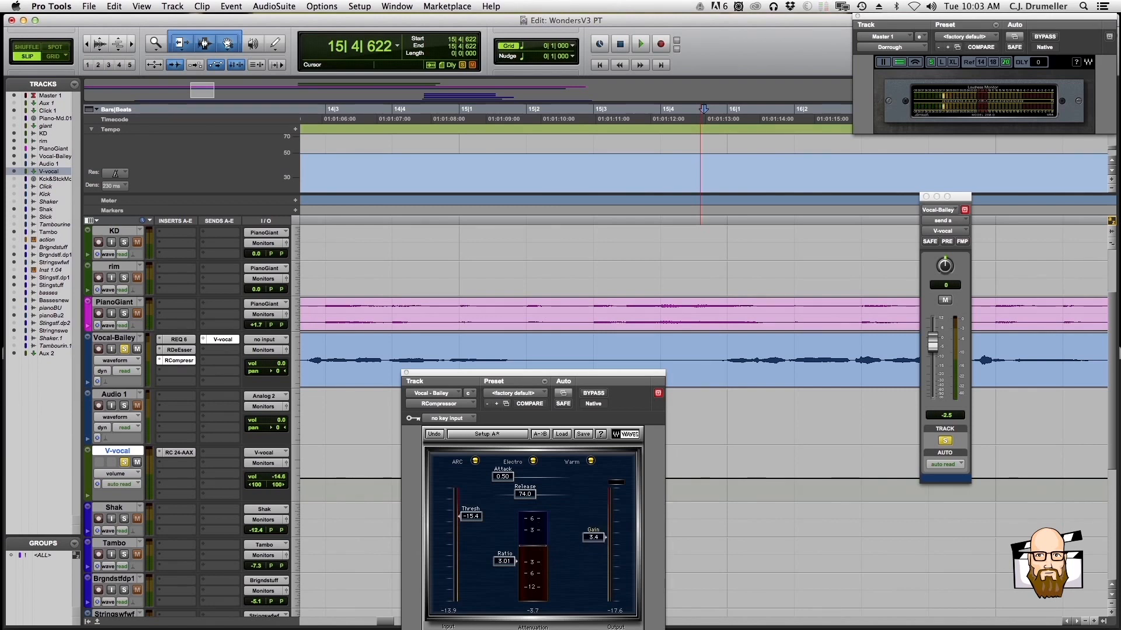
pyautogui.press('space')
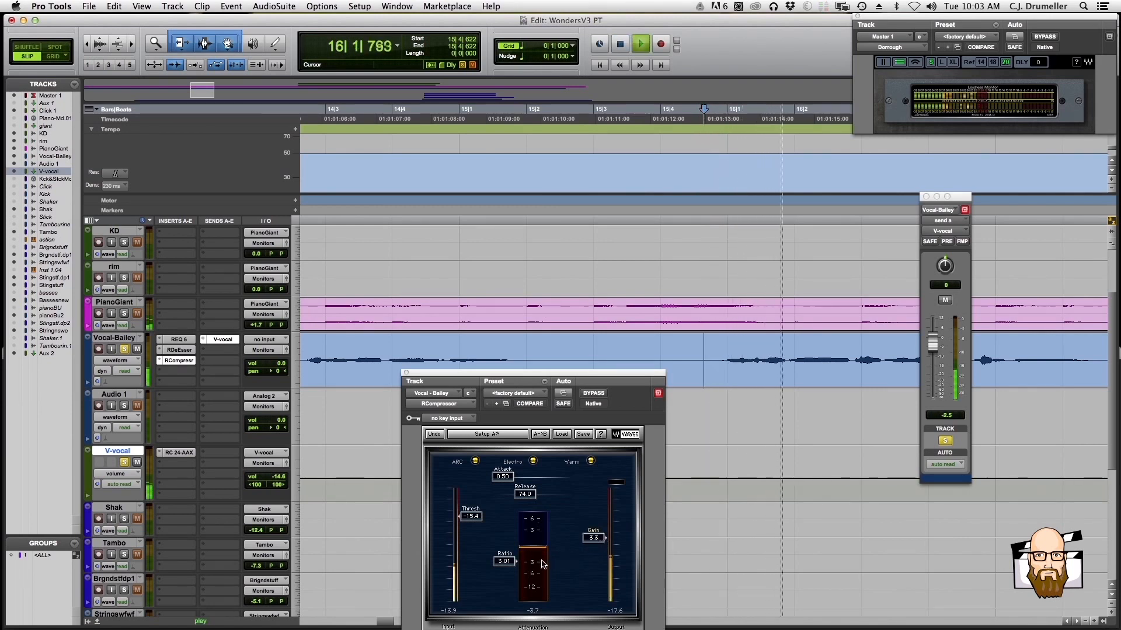
pyautogui.press('space')
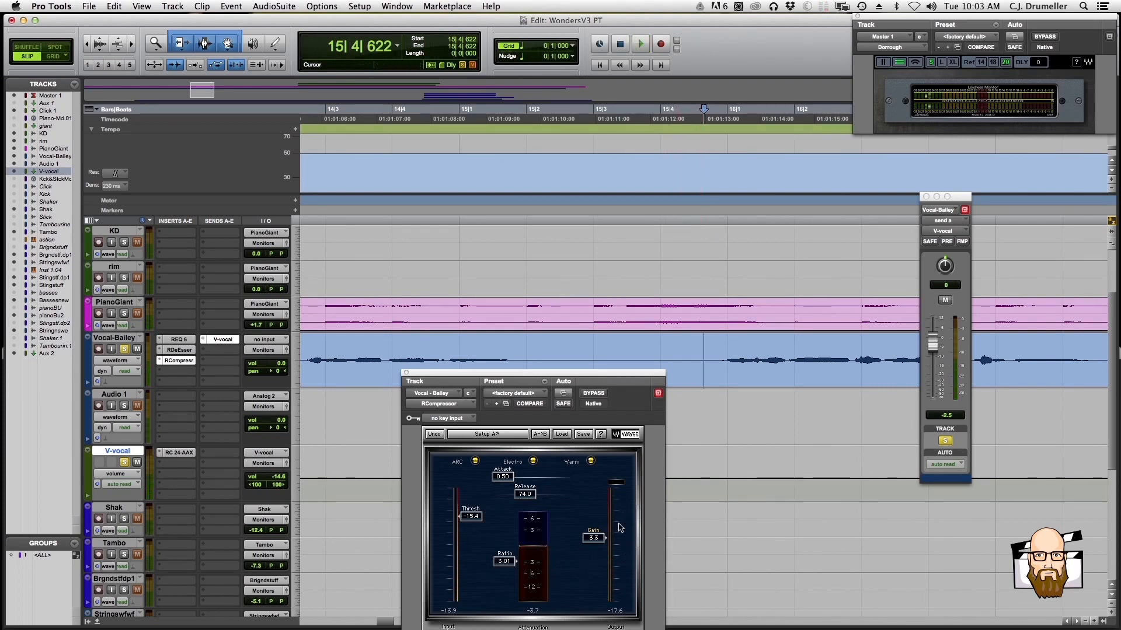
pyautogui.press('space')
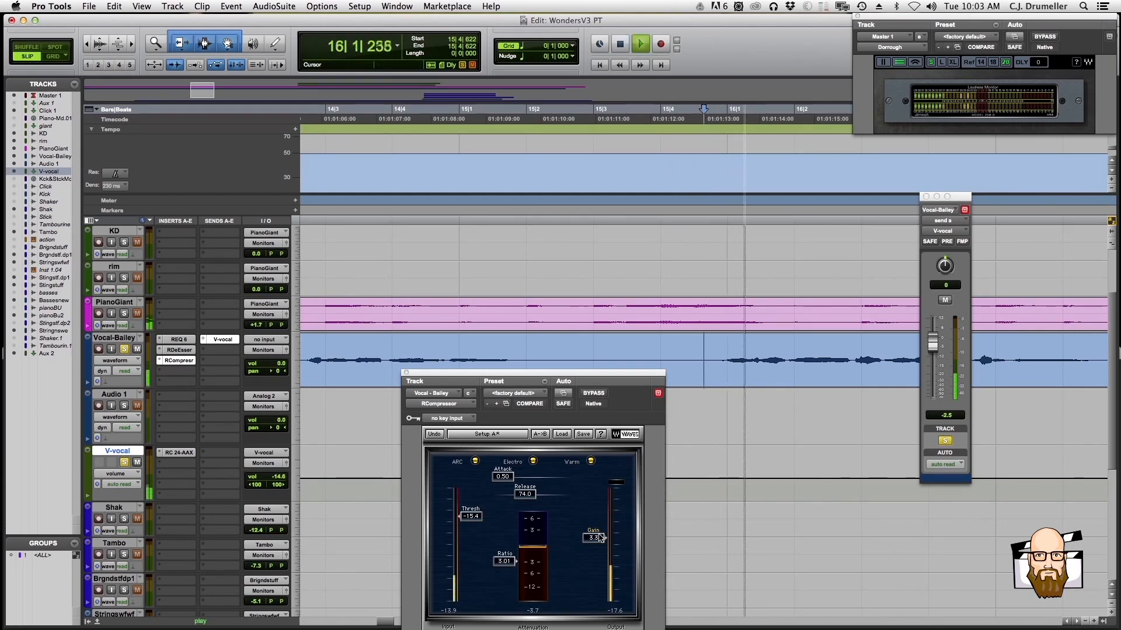
pyautogui.press('r')
pyautogui.press('r')
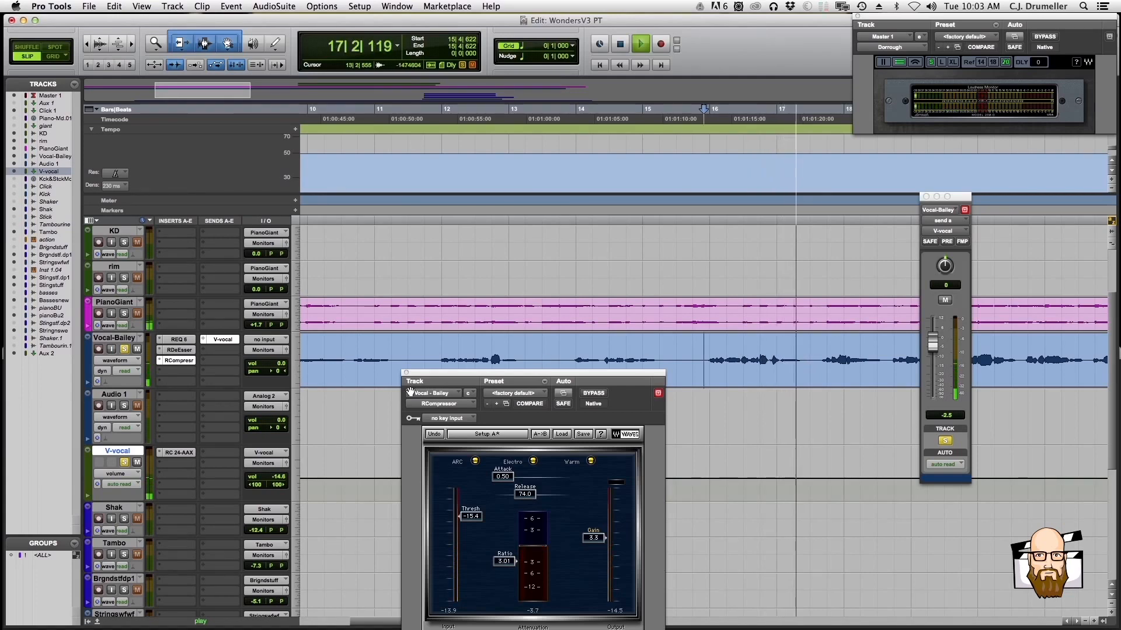
pyautogui.press('r')
pyautogui.click(409, 374)
# Unsolo Vocal-Bailey and V-vocal, and raise the lead vocal's volume to +1.2 dB while playing the full mix
pyautogui.press('space')
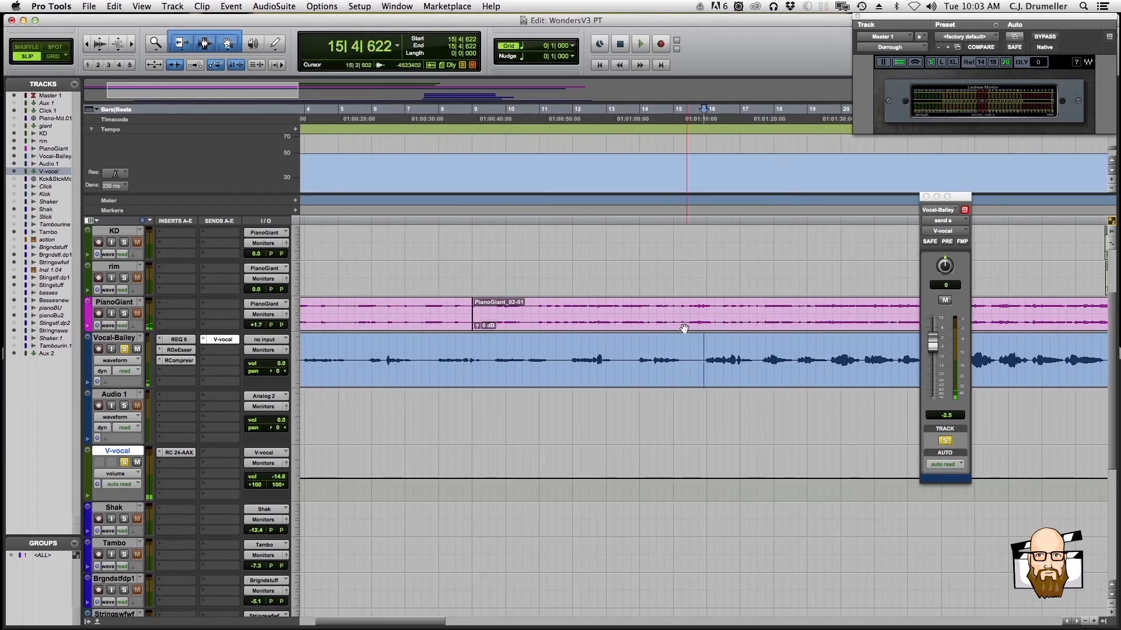
pyautogui.press('r')
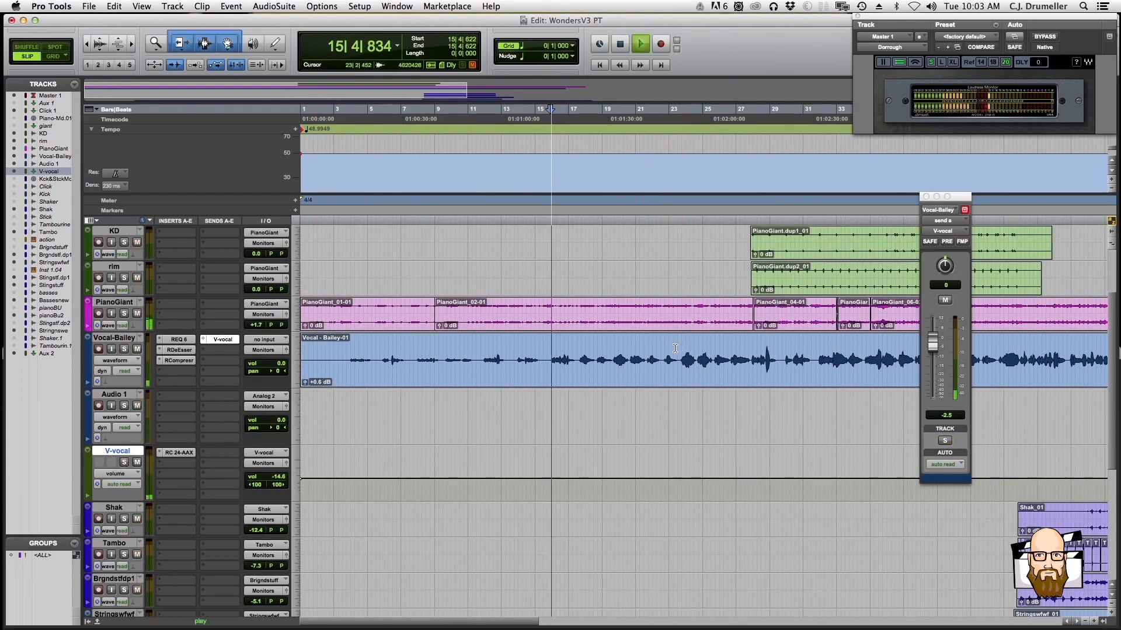
pyautogui.moveTo(282, 367); pyautogui.dragTo(282, 363)
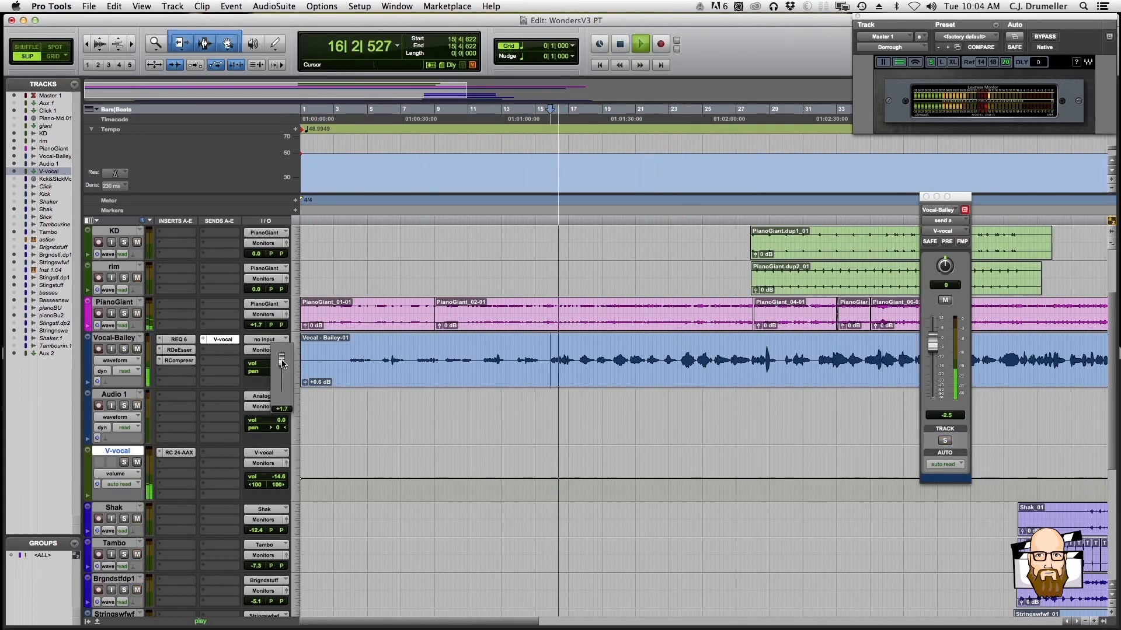
# Adjust the volumes of the string tracks against the lead vocal while playing the full mix
pyautogui.scroll(-6, 368, 517)
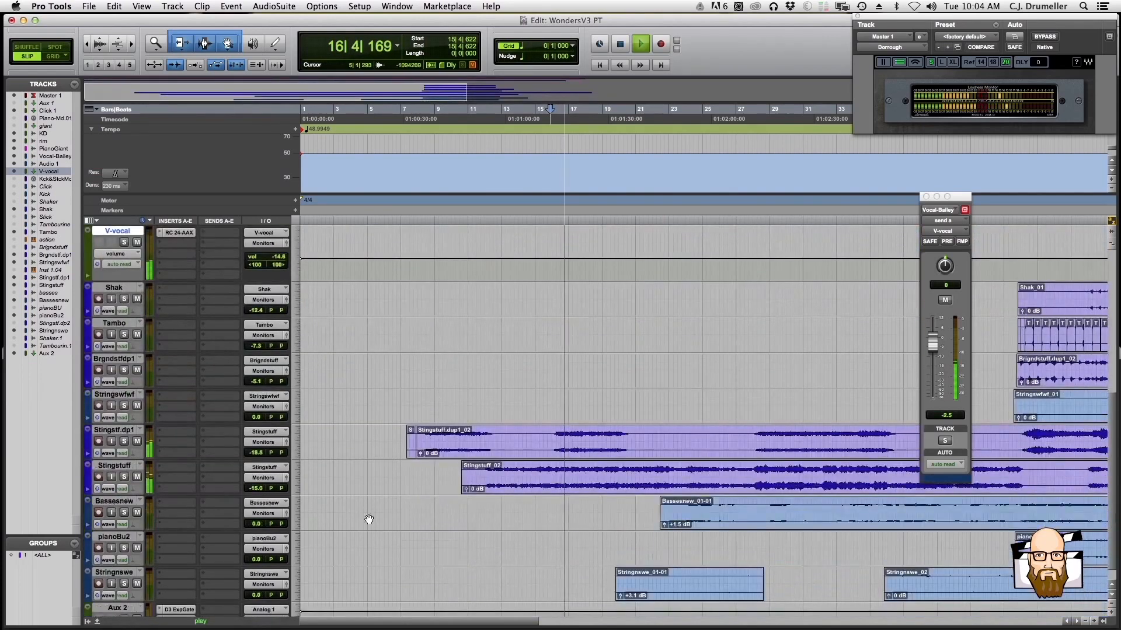
pyautogui.moveTo(256, 453); pyautogui.dragTo(254, 489)
pyautogui.press('space')
pyautogui.press('space')
pyautogui.click(254, 489)
pyautogui.click(259, 489)
pyautogui.scroll(-1, 438, 476)
pyautogui.scroll(3, 478, 478)
pyautogui.scroll(3, 479, 479)
pyautogui.scroll(-2, 478, 479)
pyautogui.click(258, 510)
# Lower the PianoGiant track's volume to -1.0 dB during playback
pyautogui.scroll(3, 345, 492)
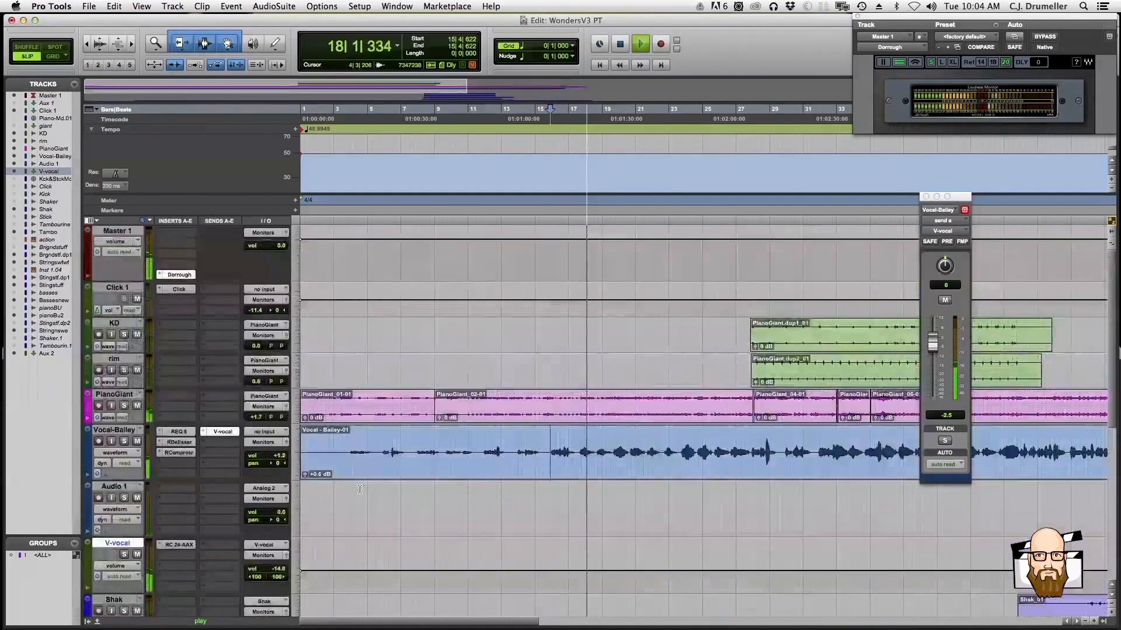
pyautogui.moveTo(256, 417); pyautogui.dragTo(258, 422)
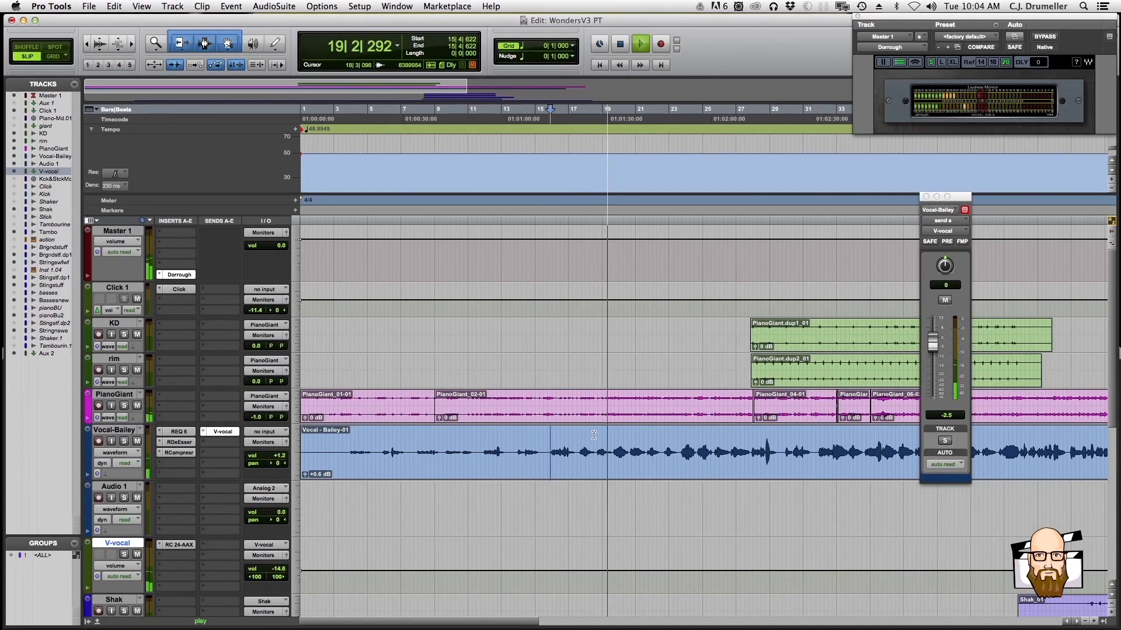
pyautogui.press('super+bracketleft')
pyautogui.press('super+bracketleft')
pyautogui.press('super+bracketright')
pyautogui.press('super+bracketright')
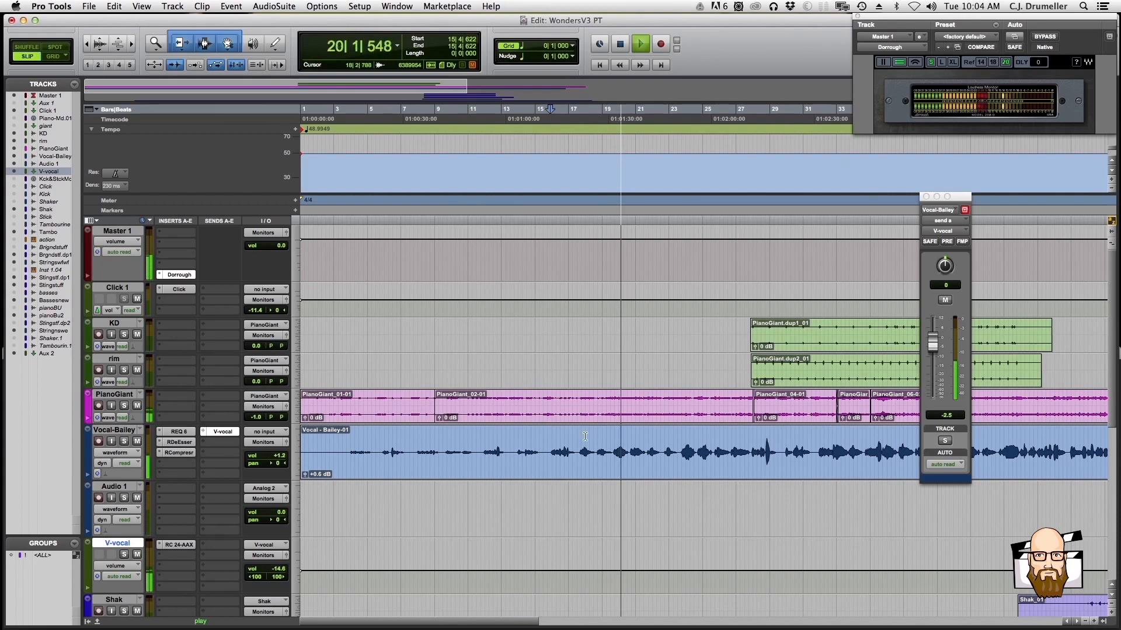
# Check the RCompressor settings on the lead vocal during playback, close its window and stop playback
pyautogui.click(178, 453)
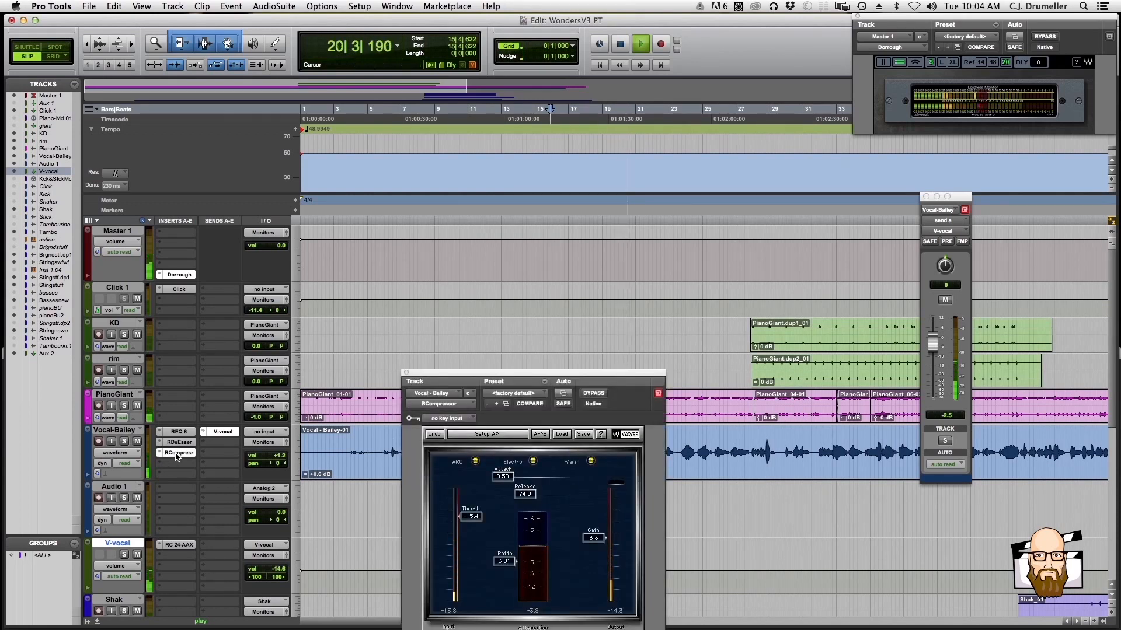
pyautogui.click(406, 372)
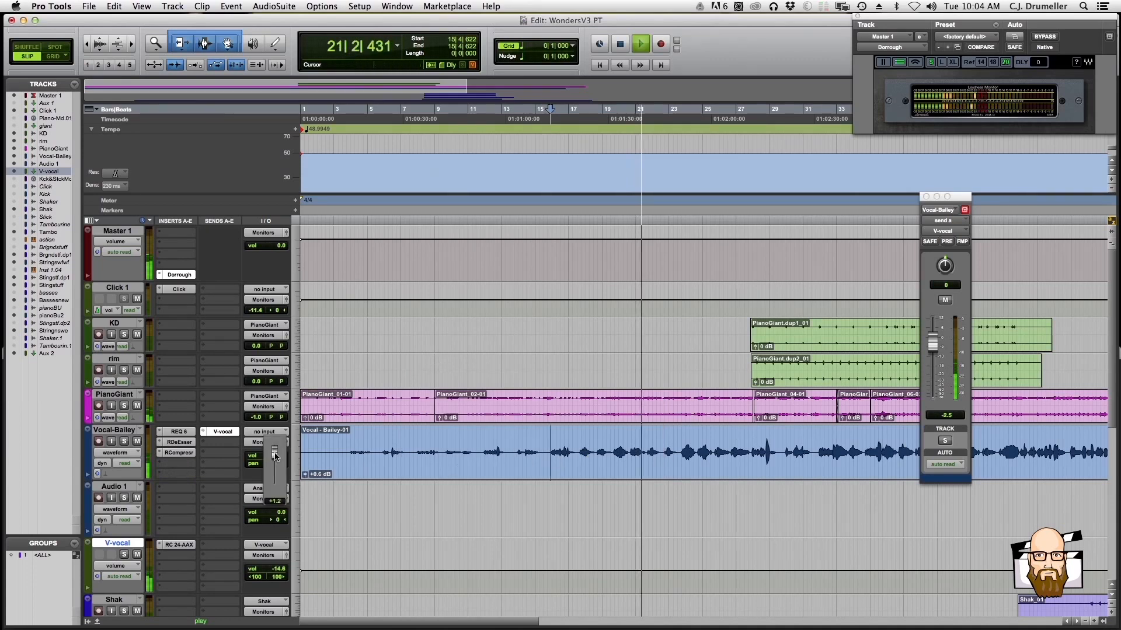
pyautogui.press('super+bracketleft')
pyautogui.press('space')
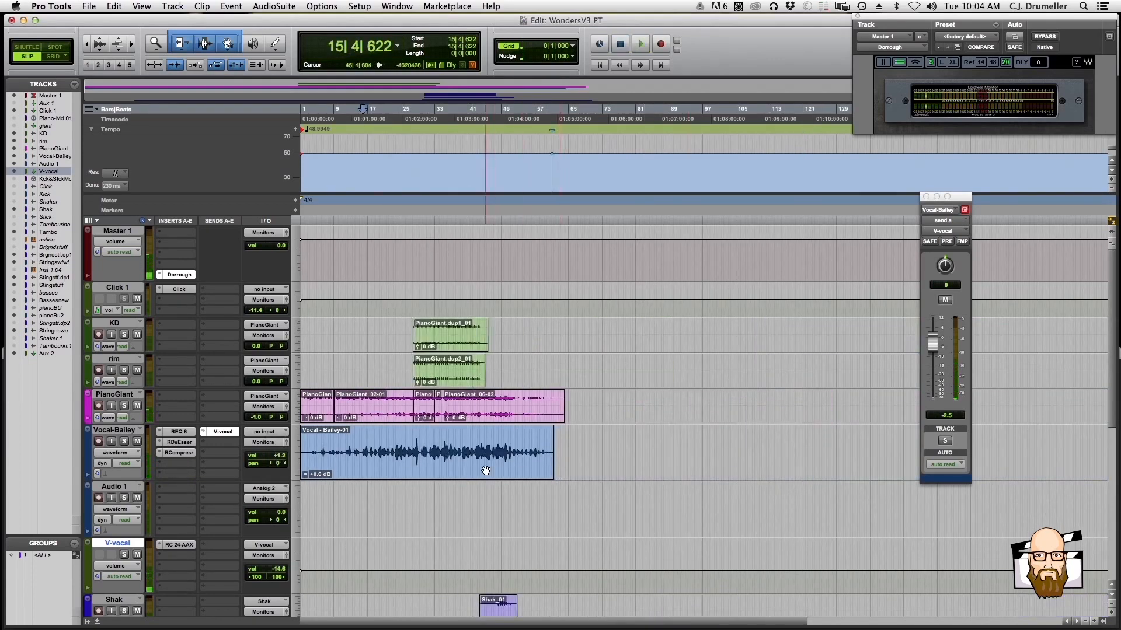
# Examine the lead vocal clip's waveform from its first phrase at bar 3 through to its end
pyautogui.press('super+bracketright')
pyautogui.press('super+bracketleft')
pyautogui.press('super+bracketleft')
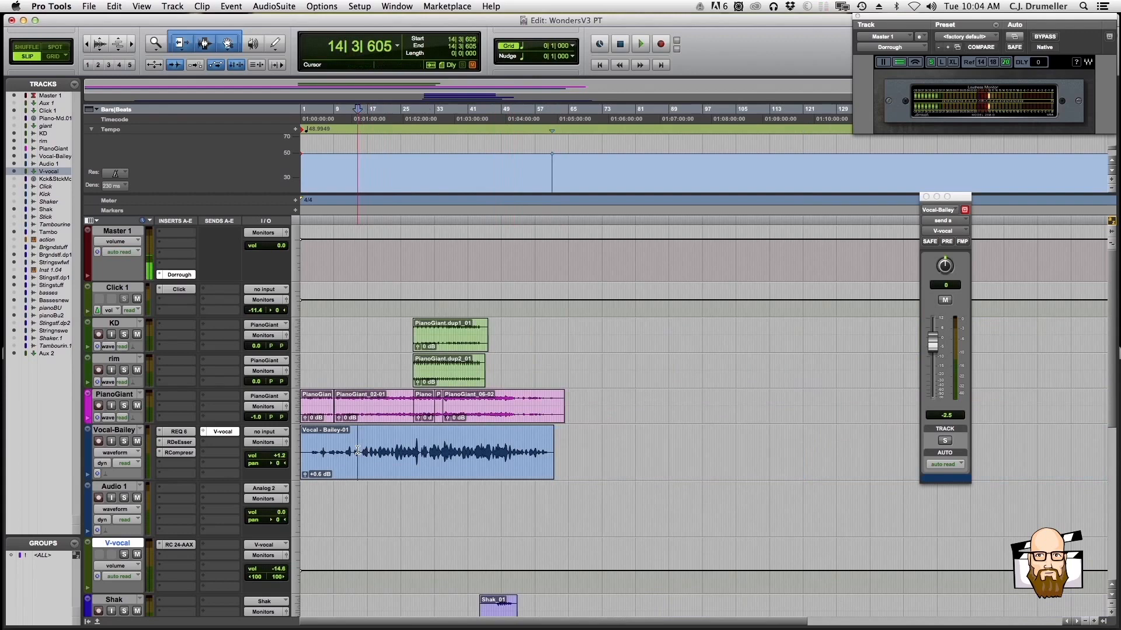
pyautogui.press('super+bracketright')
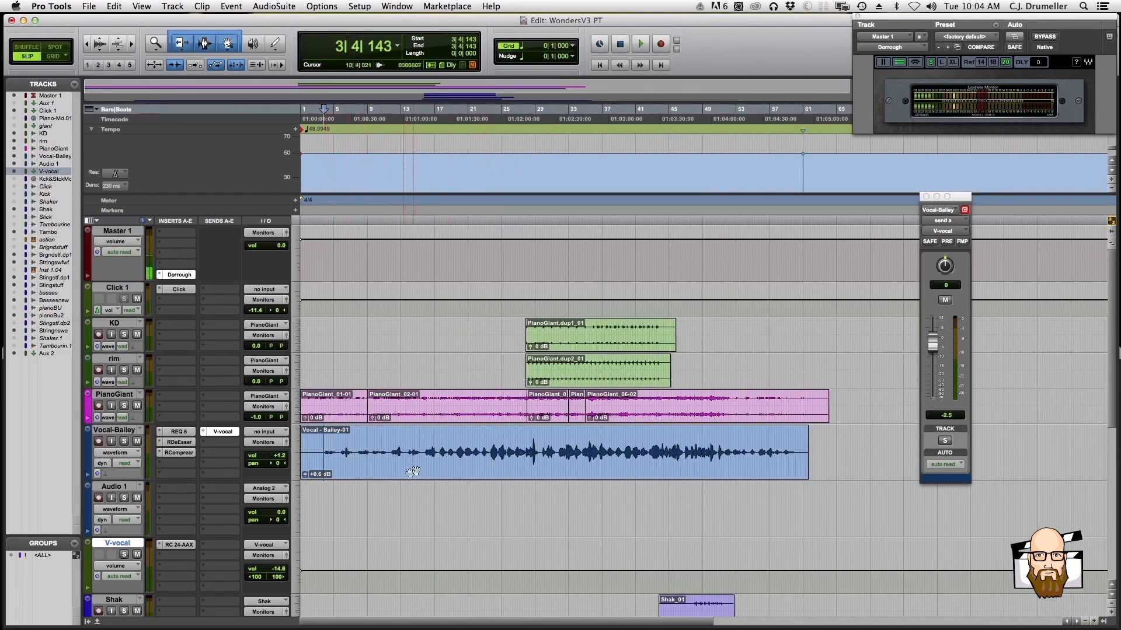
pyautogui.press('super+bracketleft')
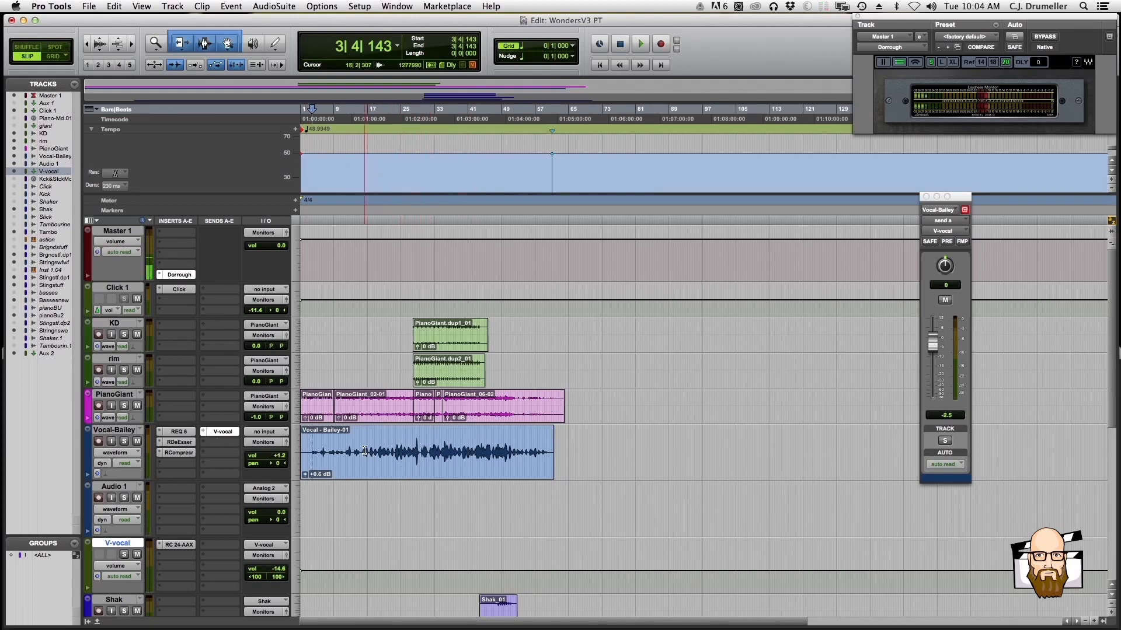
pyautogui.press('super+bracketright')
pyautogui.press('super+bracketright')
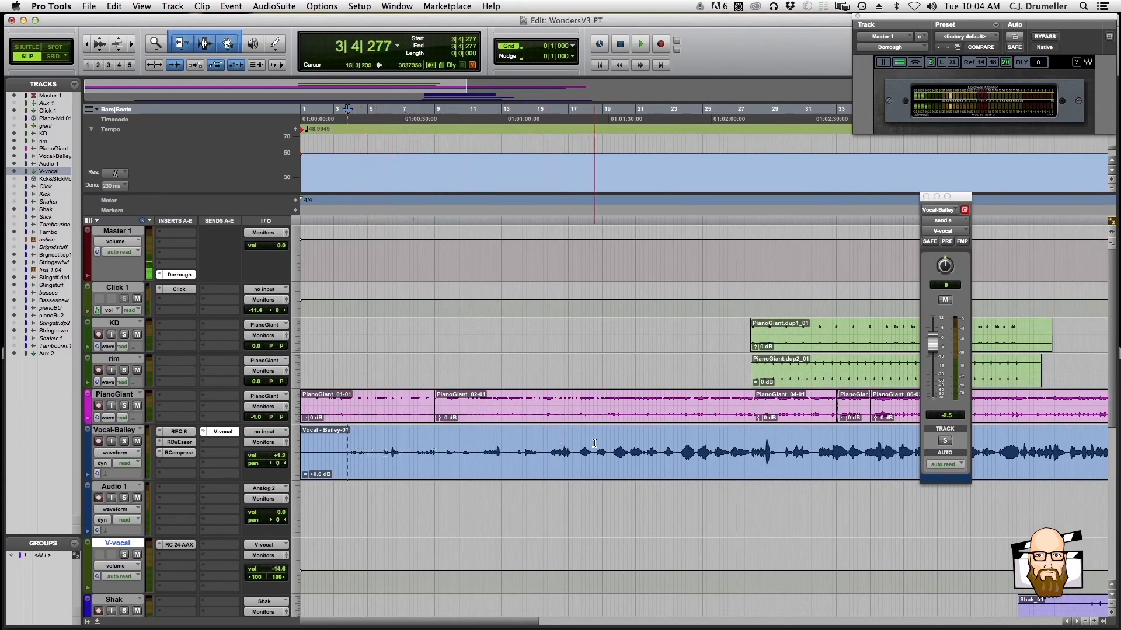
pyautogui.press('super+bracketleft')
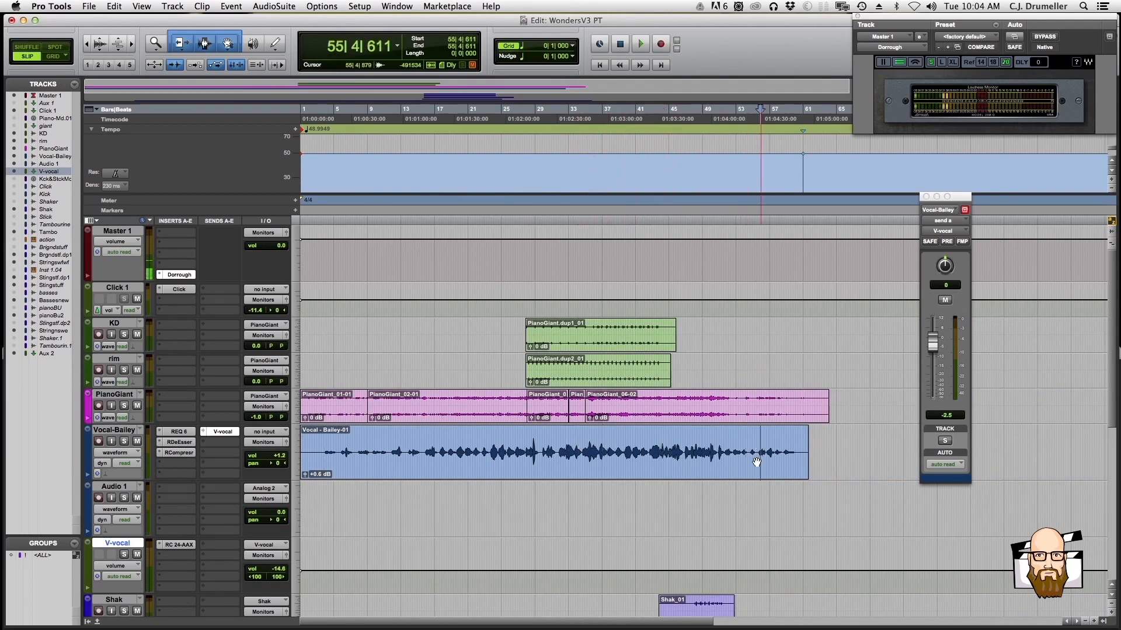
pyautogui.click(325, 443)
pyautogui.press('super+bracketright')
pyautogui.press('super+bracketright')
pyautogui.press('super+bracketright')
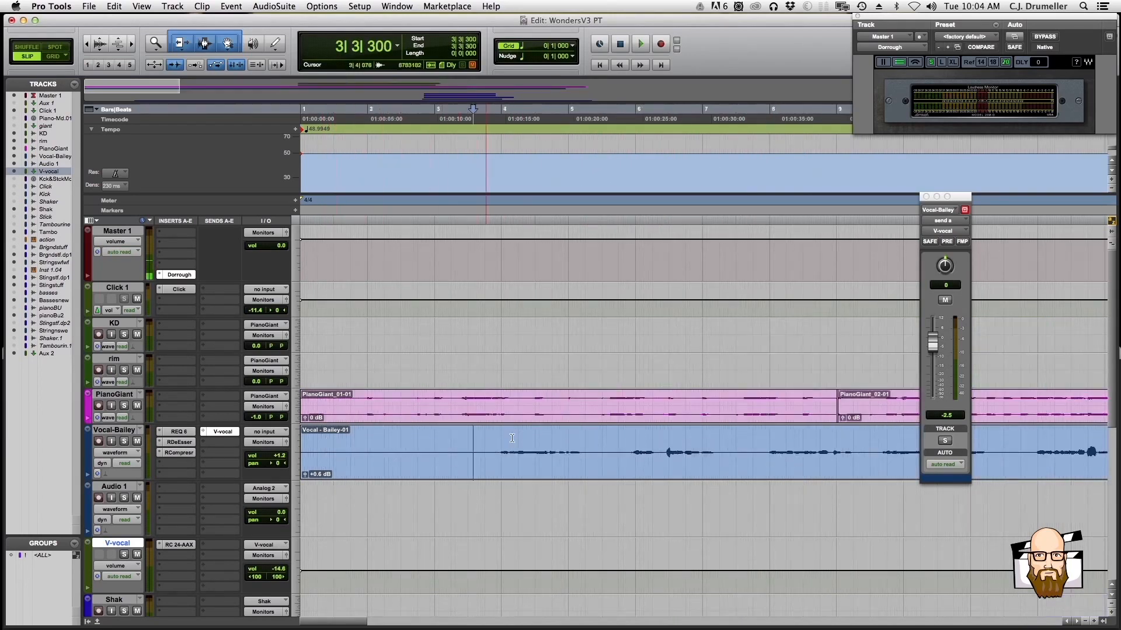
pyautogui.press('super+bracketleft')
pyautogui.press('super+bracketleft')
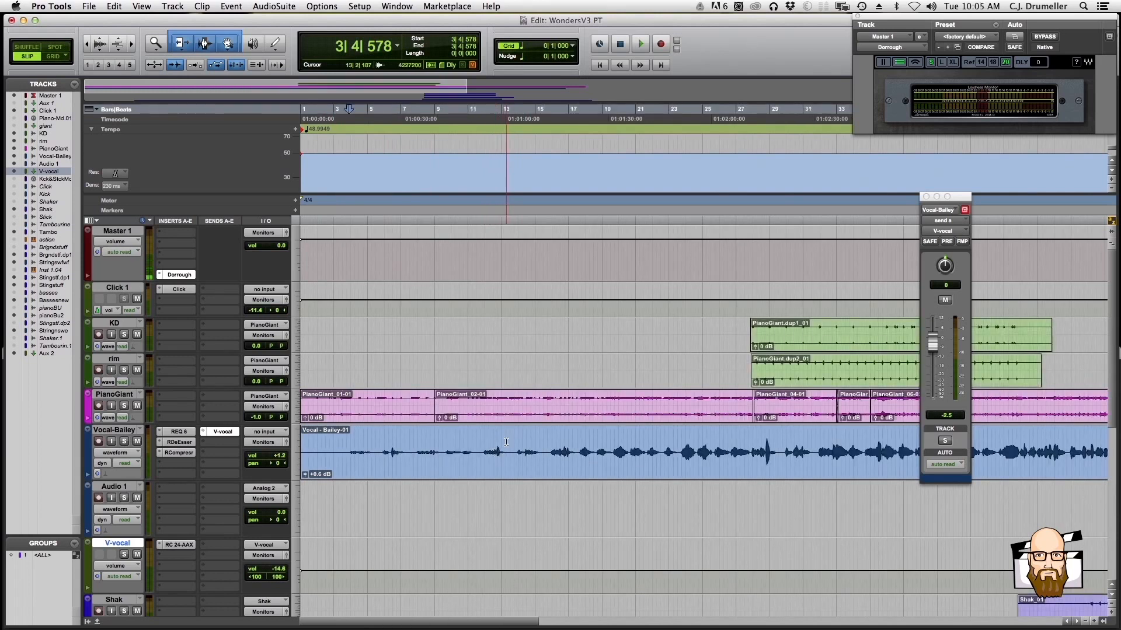
# Rename the Audio 1 track below the lead vocal as voxtune
pyautogui.click(129, 487)
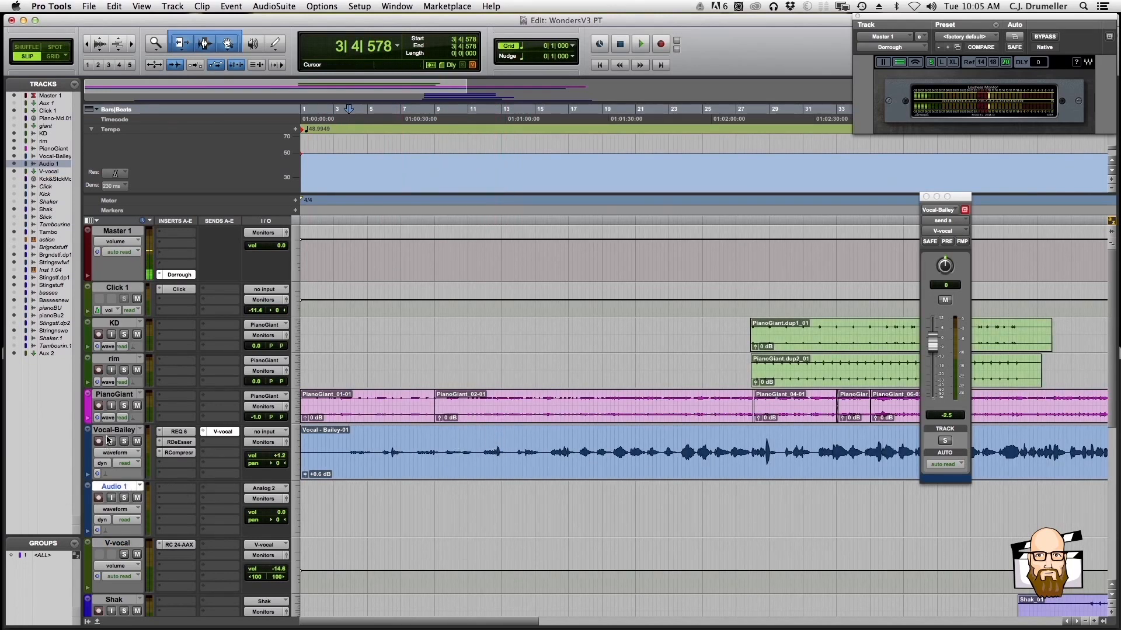
pyautogui.click(108, 433)
pyautogui.doubleClick(120, 490)
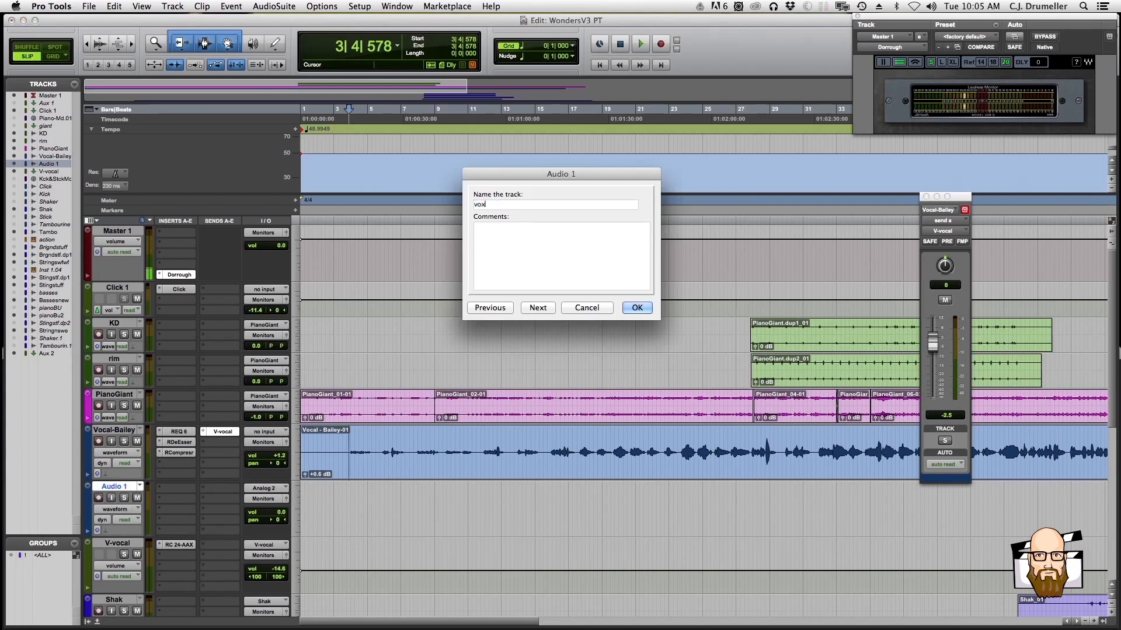
pyautogui.write('voxtune')
pyautogui.press('Return')
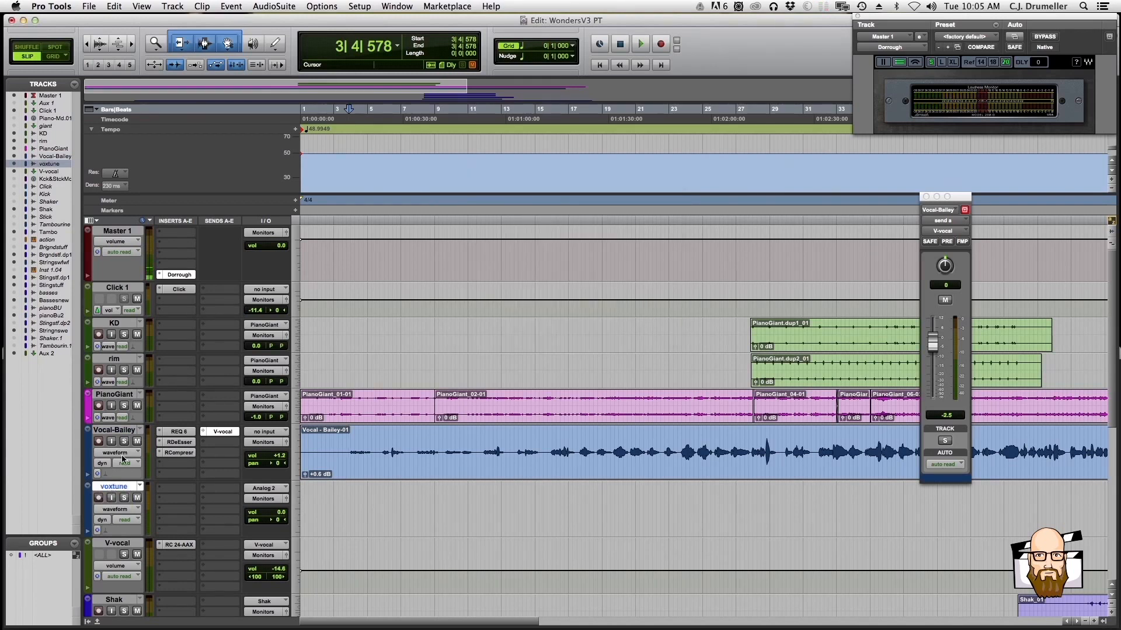
# Route the voxtune track's output to the mono Bus 35
pyautogui.click(262, 500)
pyautogui.moveTo(271, 513)
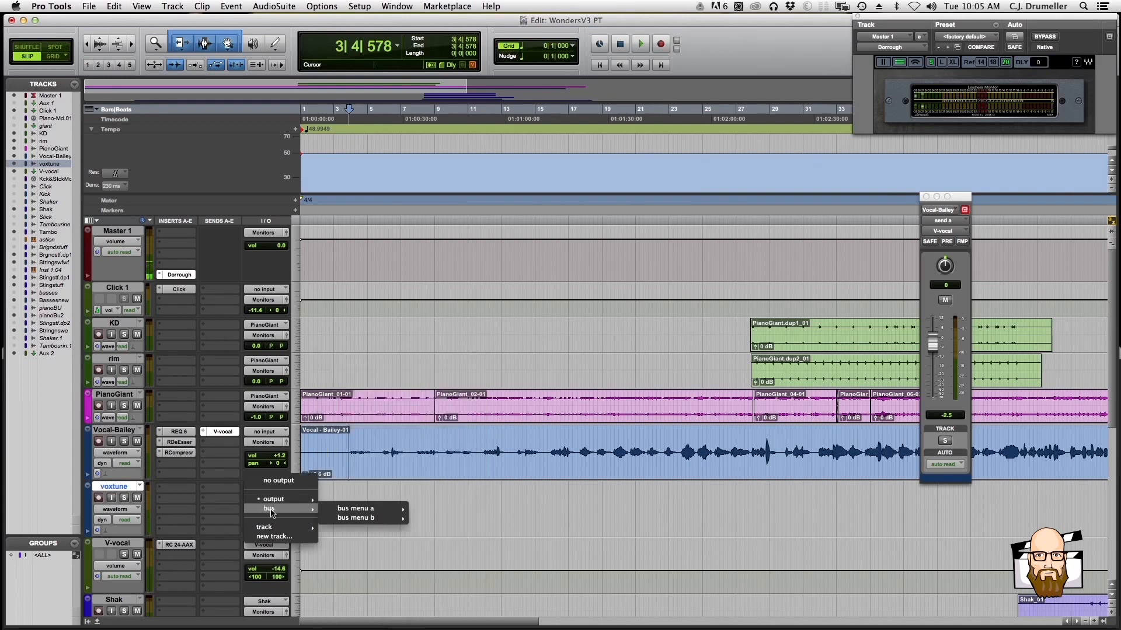
pyautogui.moveTo(358, 513)
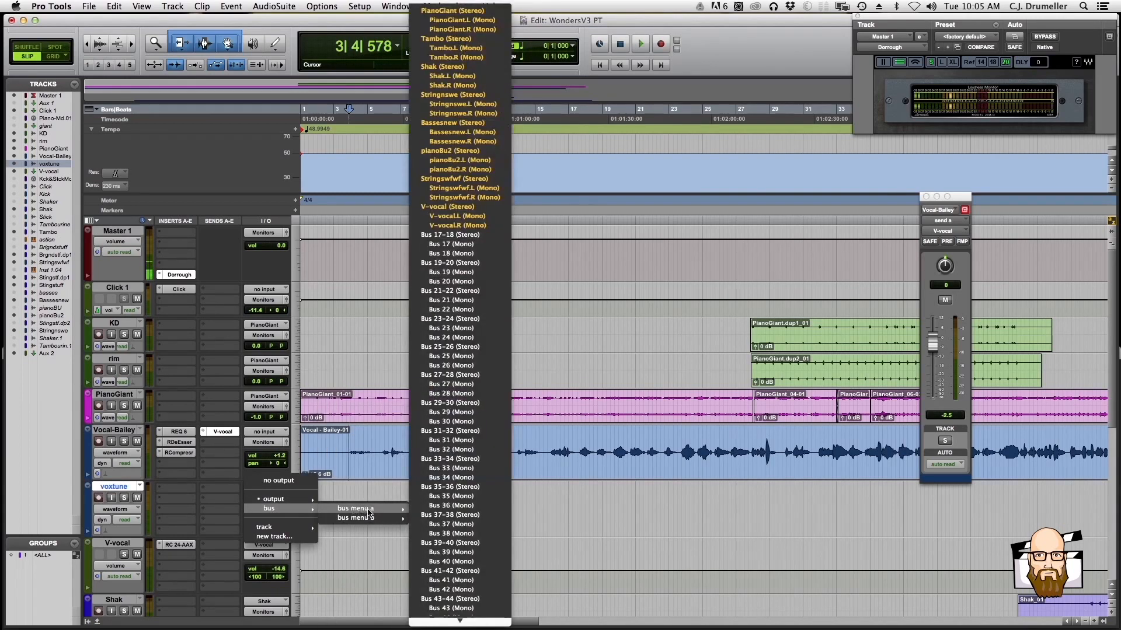
pyautogui.click(455, 498)
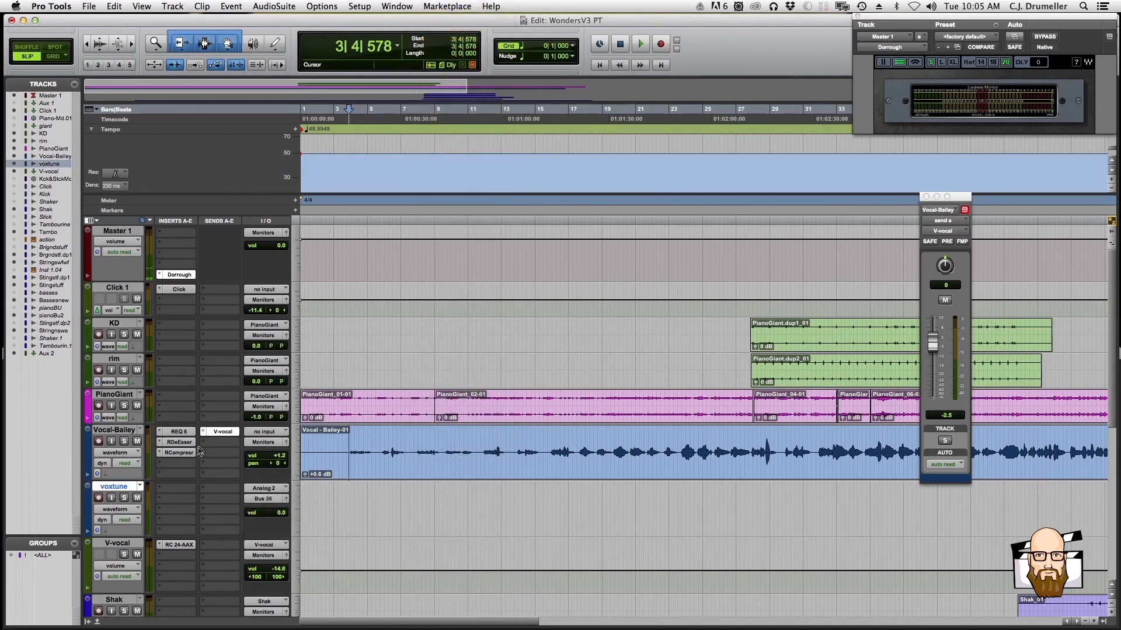
# Select the Vocal-Bailey track, change its color to yellow and close the color palette
pyautogui.click(277, 432)
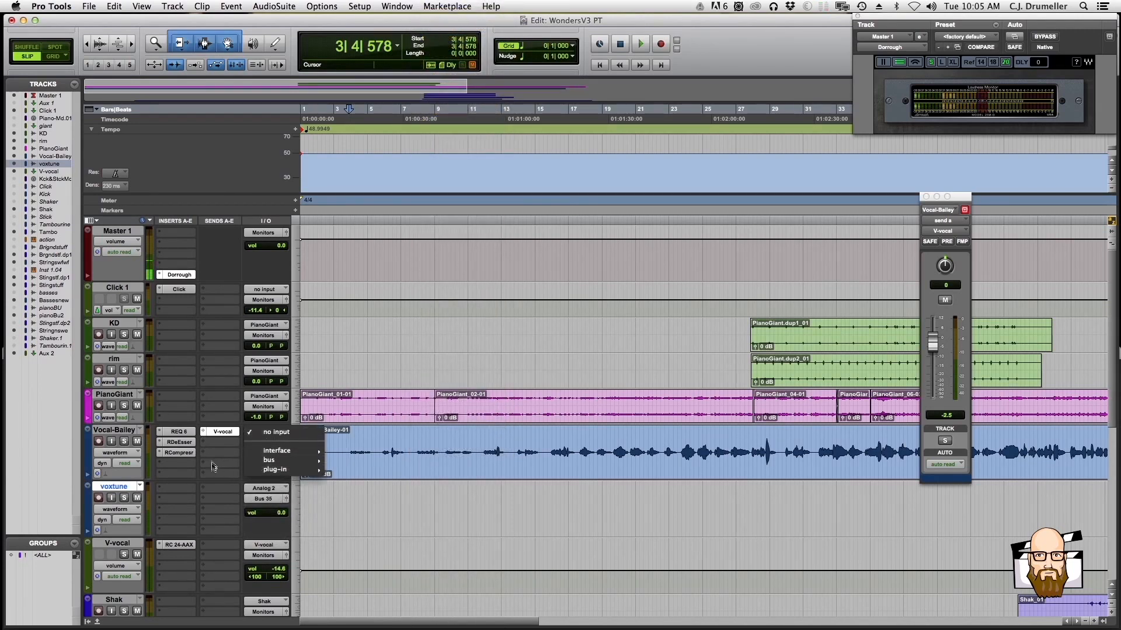
pyautogui.click(130, 435)
pyautogui.click(127, 430)
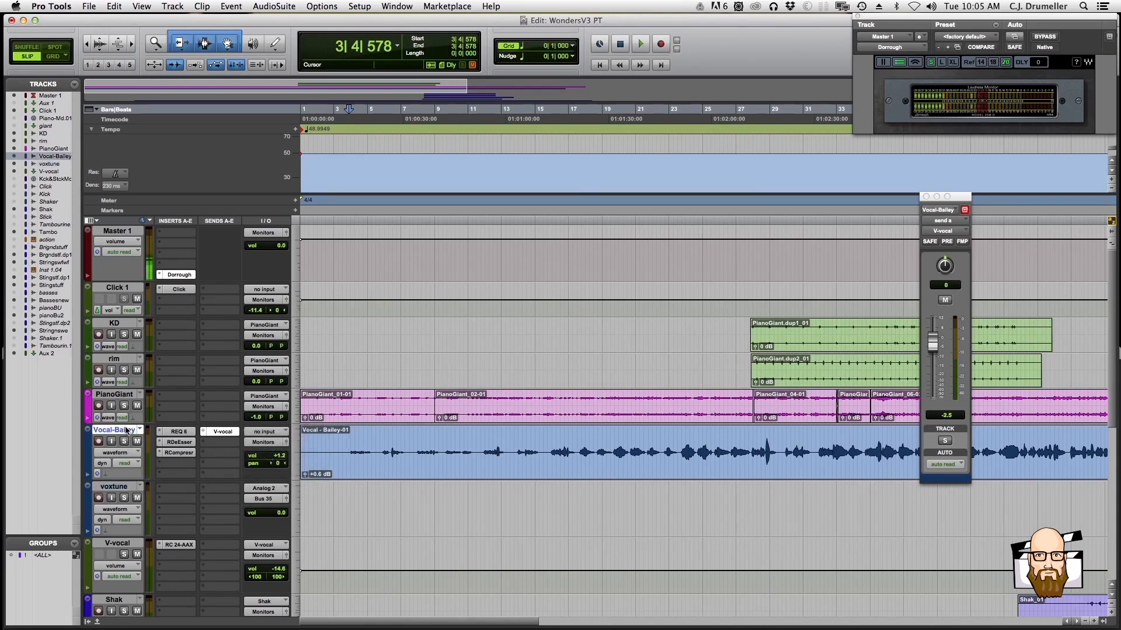
pyautogui.doubleClick(87, 449)
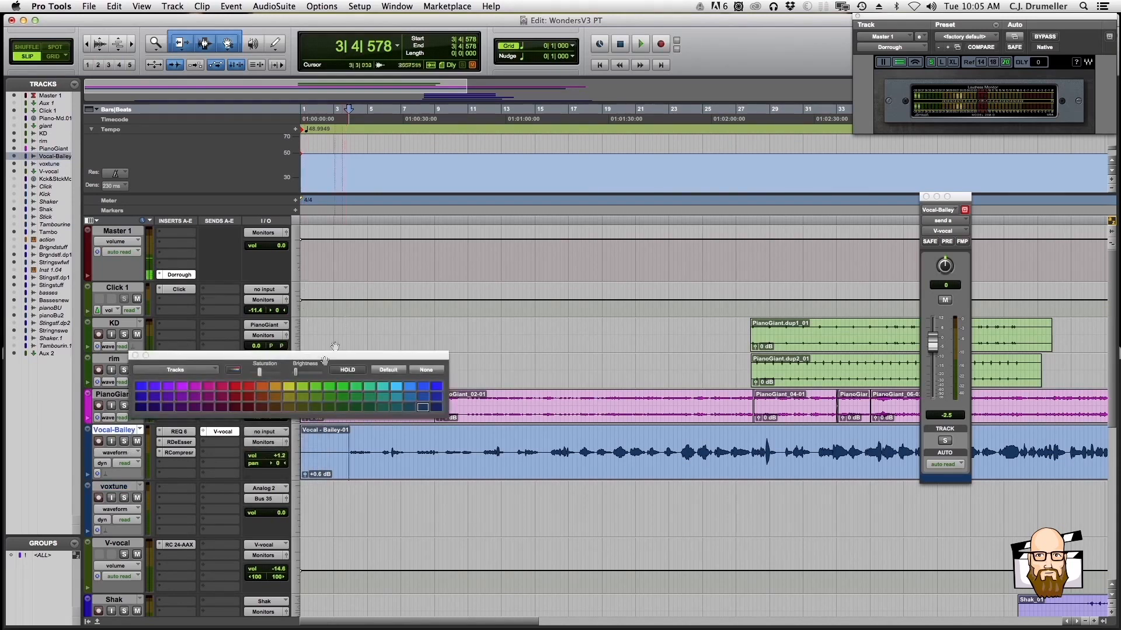
pyautogui.click(288, 387)
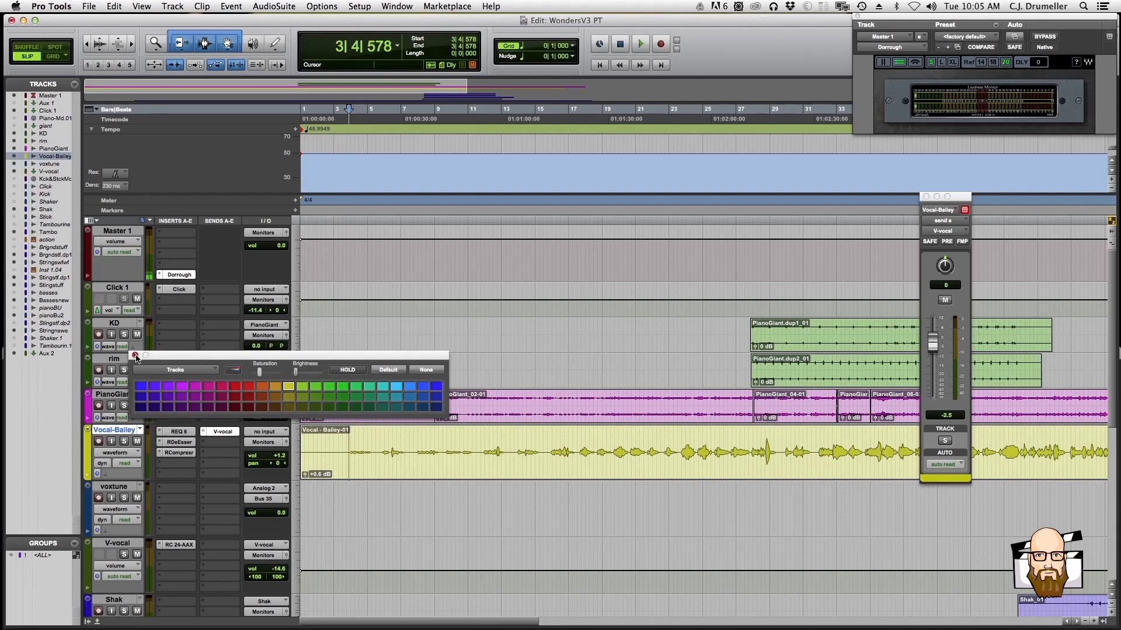
pyautogui.click(136, 356)
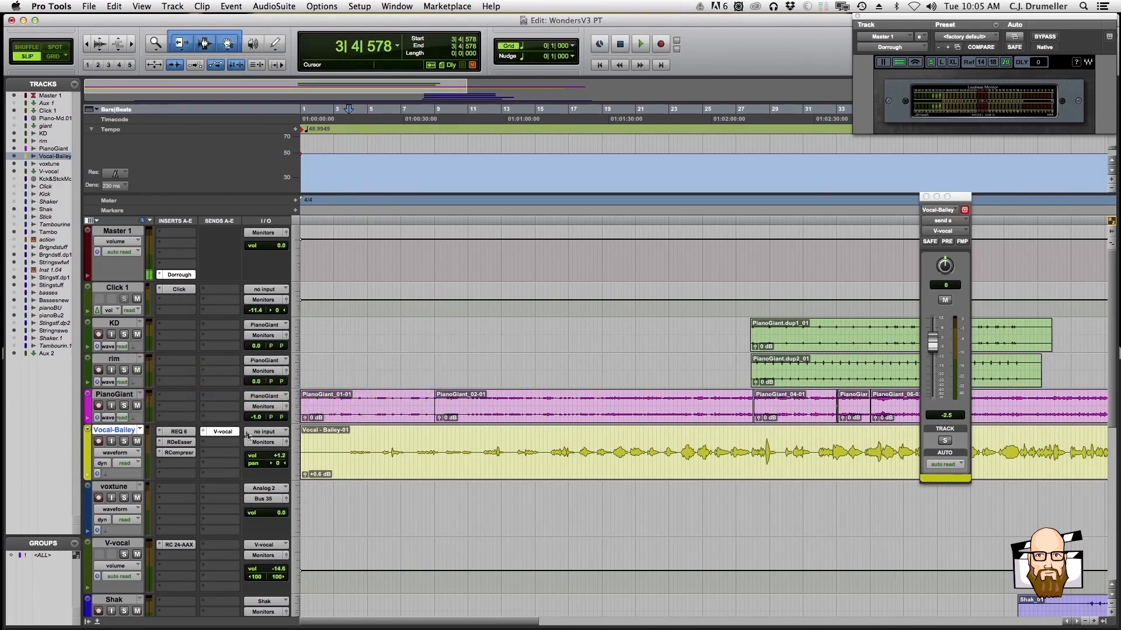
# Set the Vocal-Bailey track's input to the mono Bus 35
pyautogui.click(264, 432)
pyautogui.moveTo(272, 461)
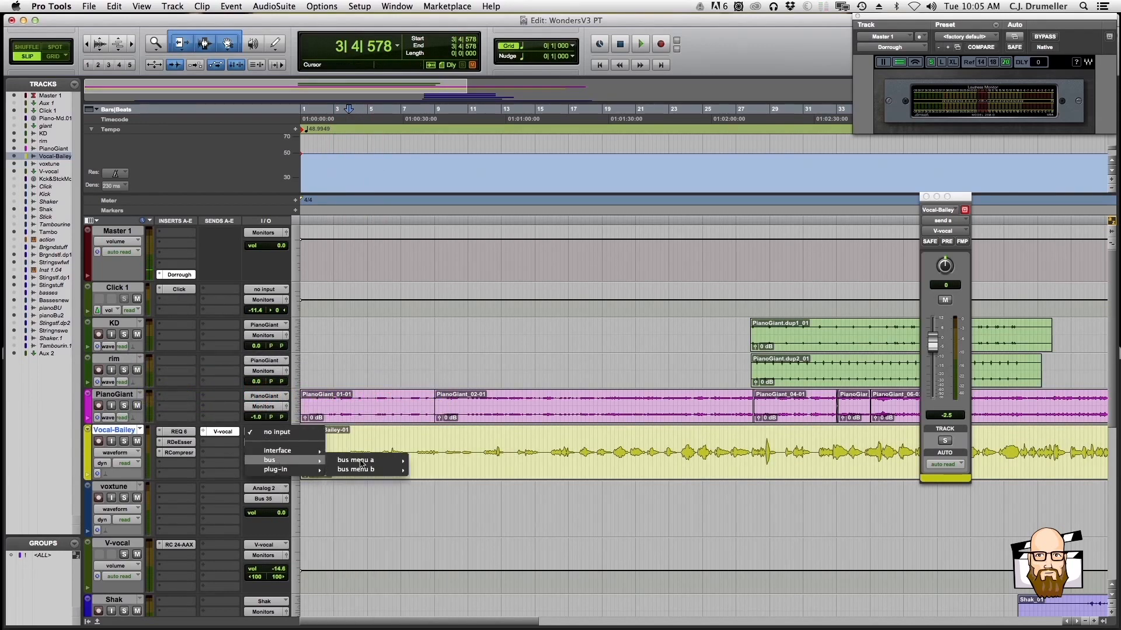
pyautogui.moveTo(397, 460)
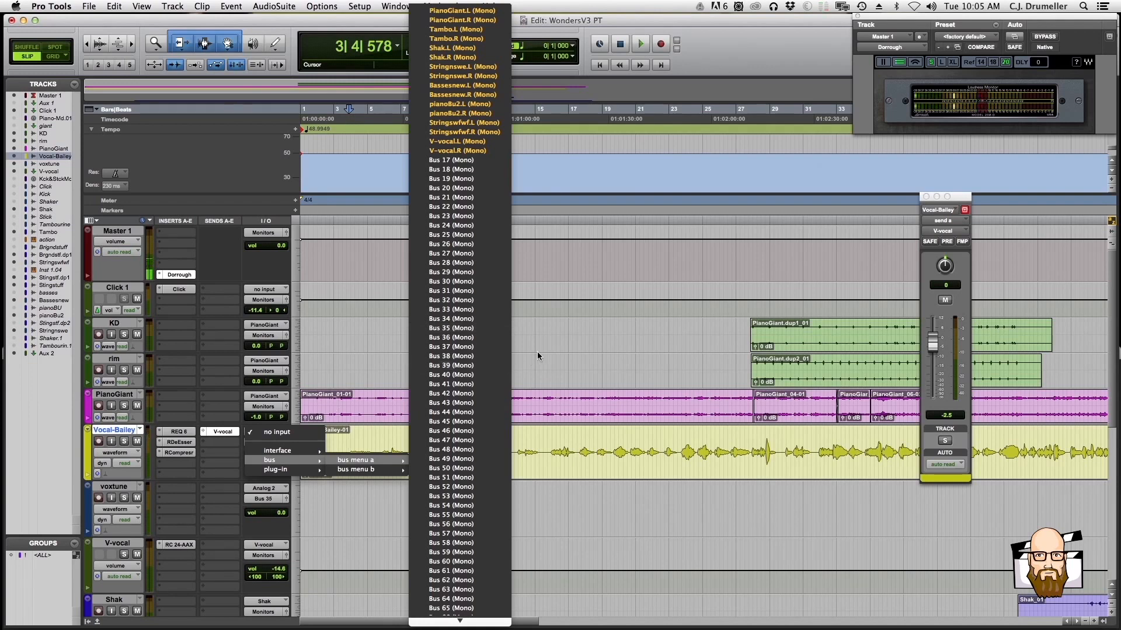
pyautogui.click(467, 328)
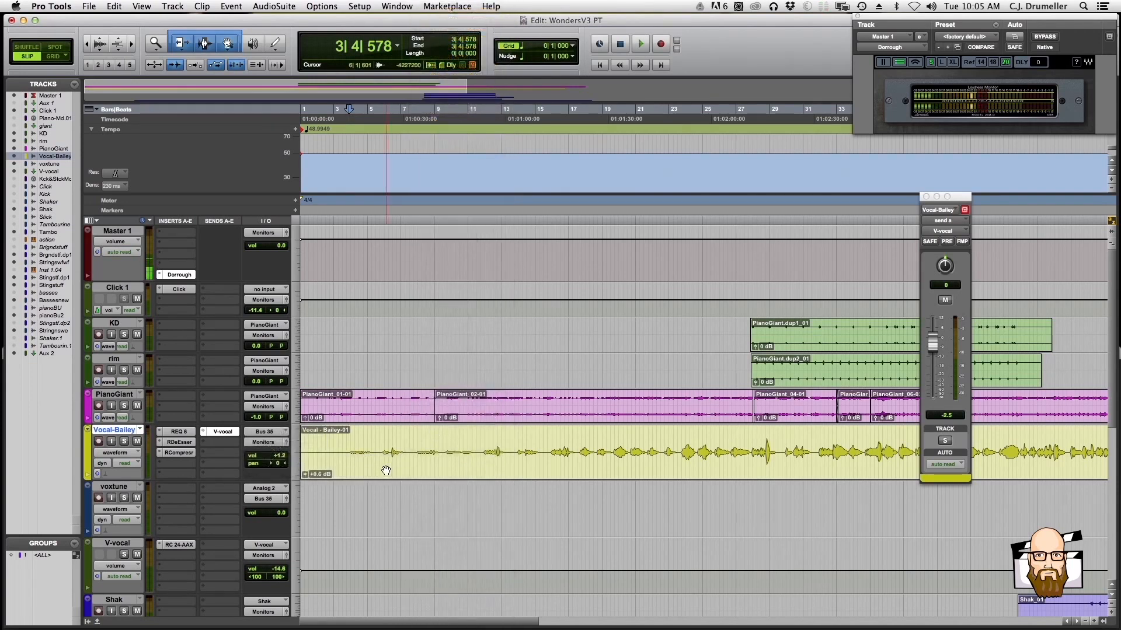
# Enable input monitoring on the Vocal-Bailey track
pyautogui.click(423, 477)
pyautogui.press('r')
pyautogui.press('r')
pyautogui.click(423, 446)
pyautogui.press('t')
pyautogui.press('t')
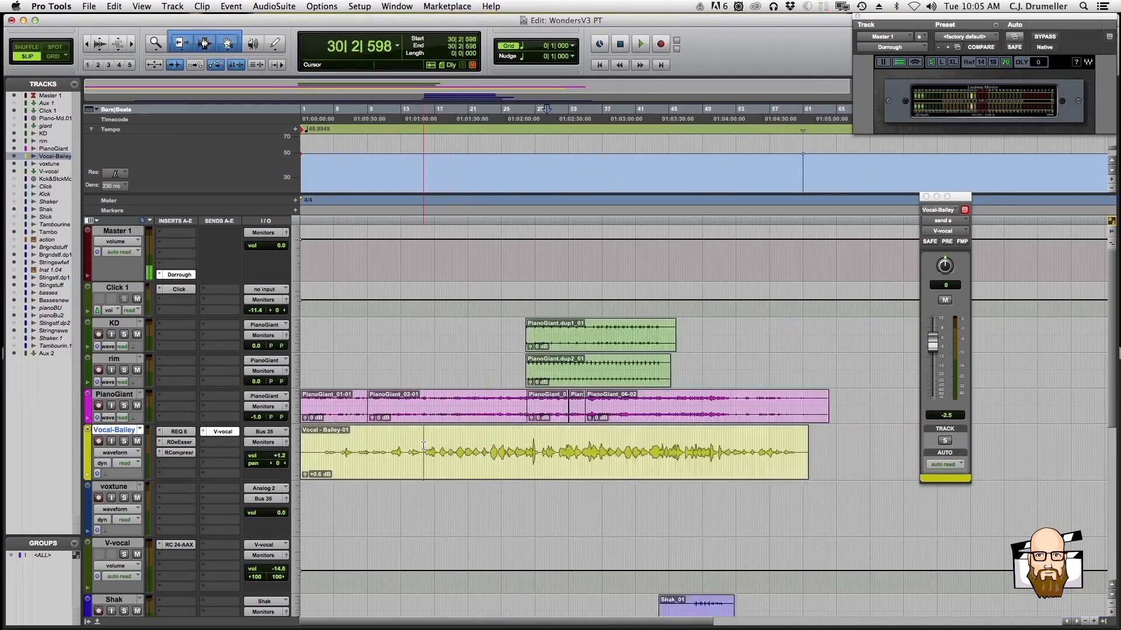
pyautogui.click(111, 442)
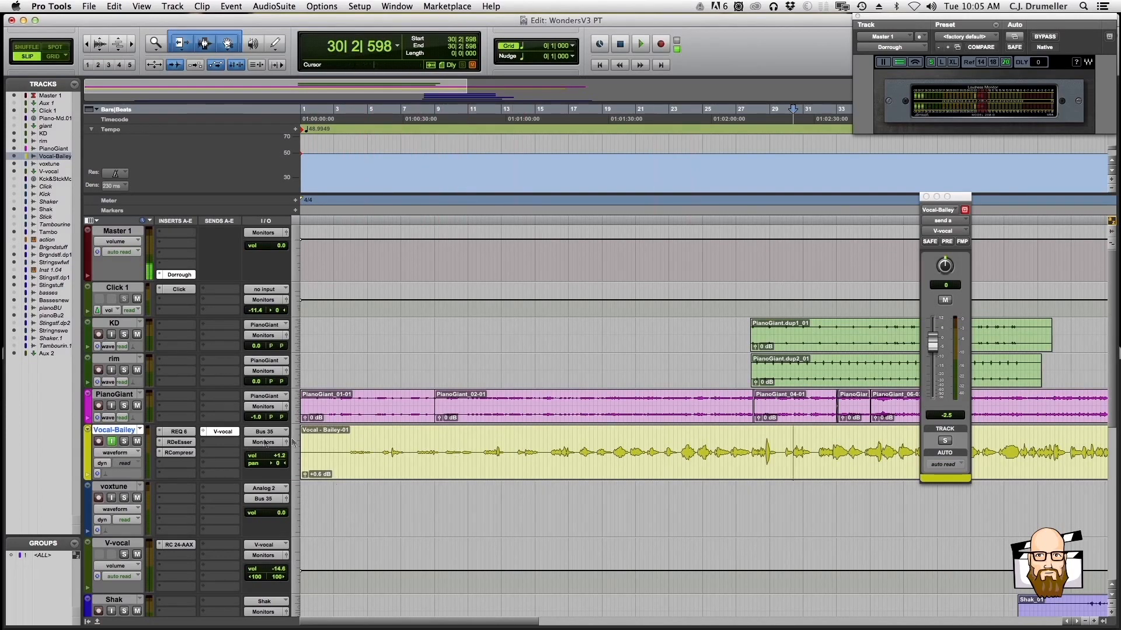
# Copy the lead vocal section from about bar 3 to bar 11 onto the voxtune track at the same position
pyautogui.click(351, 440)
pyautogui.click(349, 440)
pyautogui.moveTo(349, 441); pyautogui.dragTo(481, 445)
pyautogui.moveTo(441, 509); pyautogui.dragTo(419, 513)
pyautogui.press('super+z')
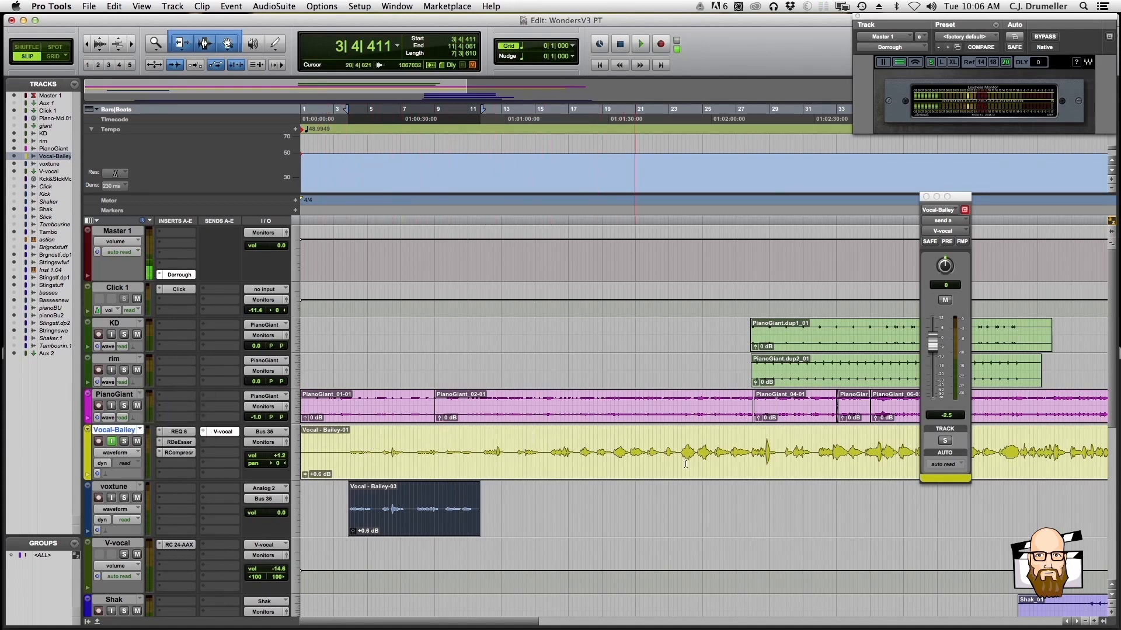
# Duplicate the Vocal-Bailey track's playlist and name the copy Vocal - Bailey.TUNE
pyautogui.click(140, 430)
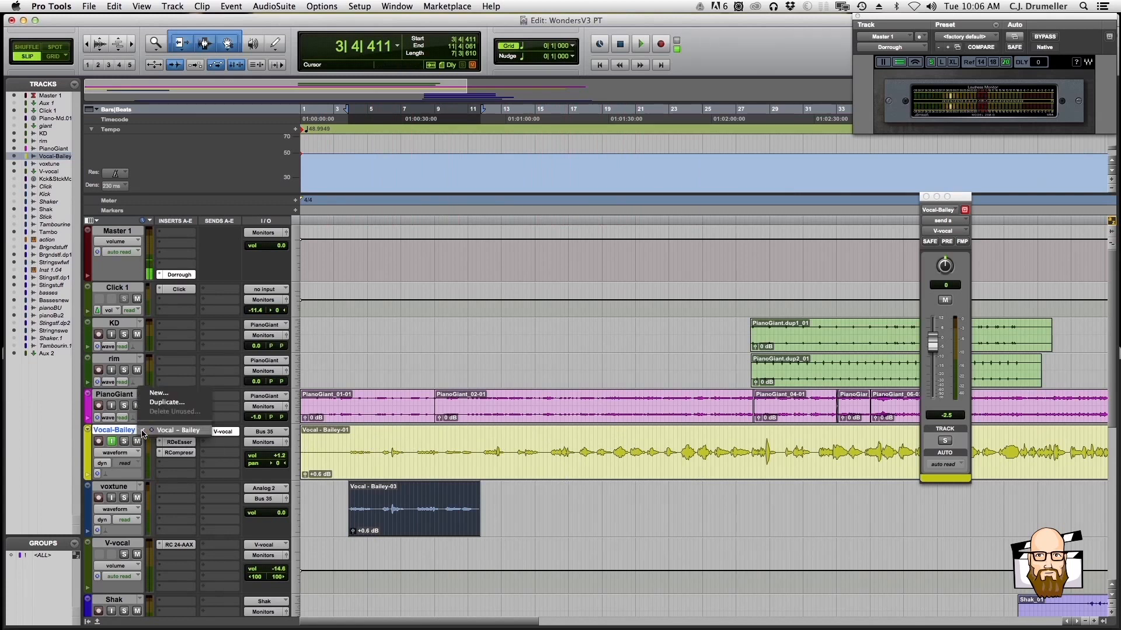
pyautogui.click(175, 402)
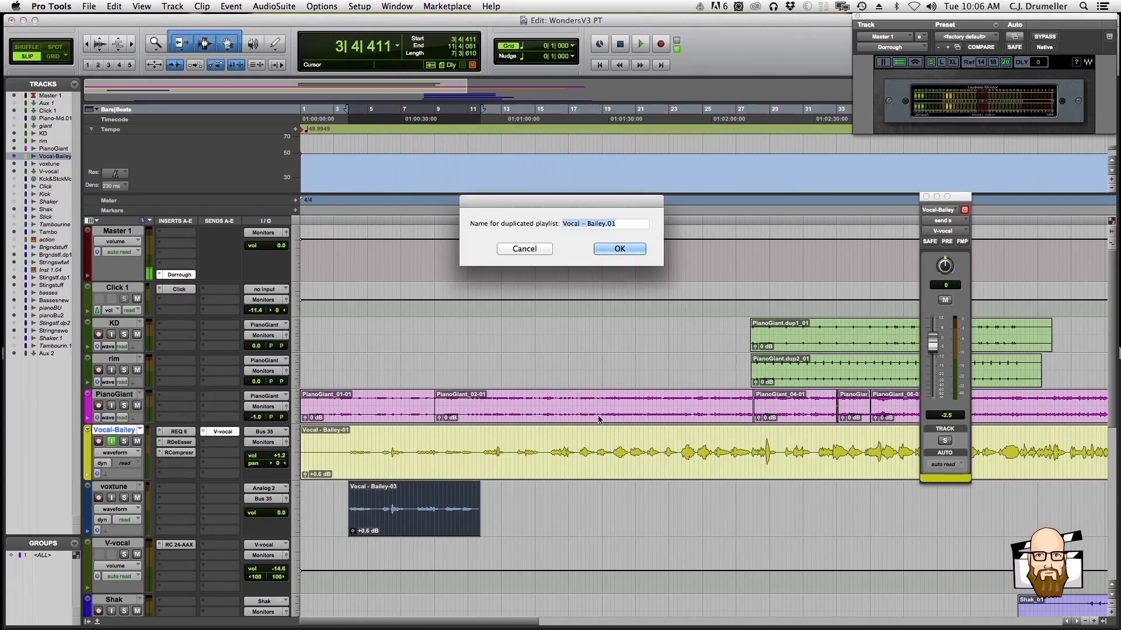
pyautogui.click(610, 224)
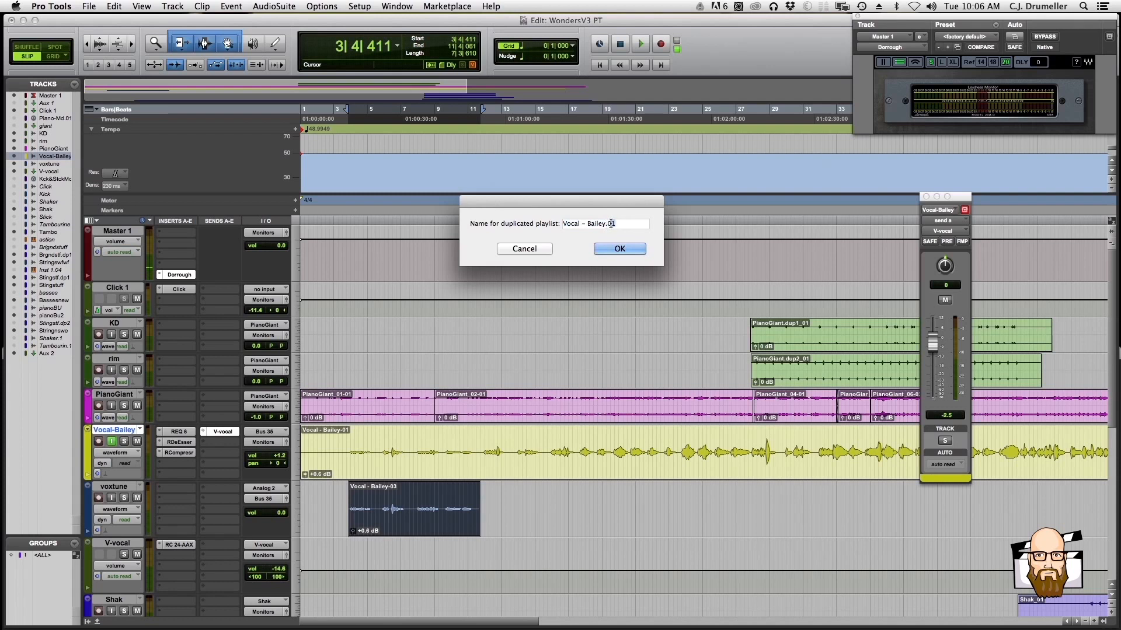
pyautogui.write('TUNE')
pyautogui.press('Return')
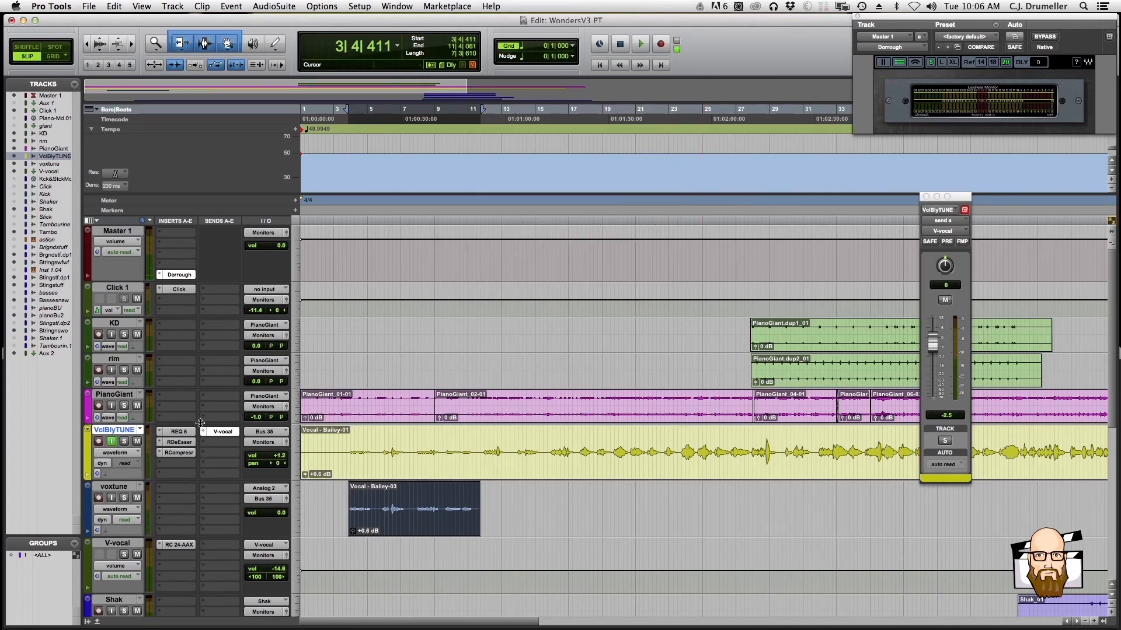
# Switch the lead vocal track to the original Vocal - Bailey playlist and back to Vocal - Bailey.TUNE
pyautogui.click(141, 431)
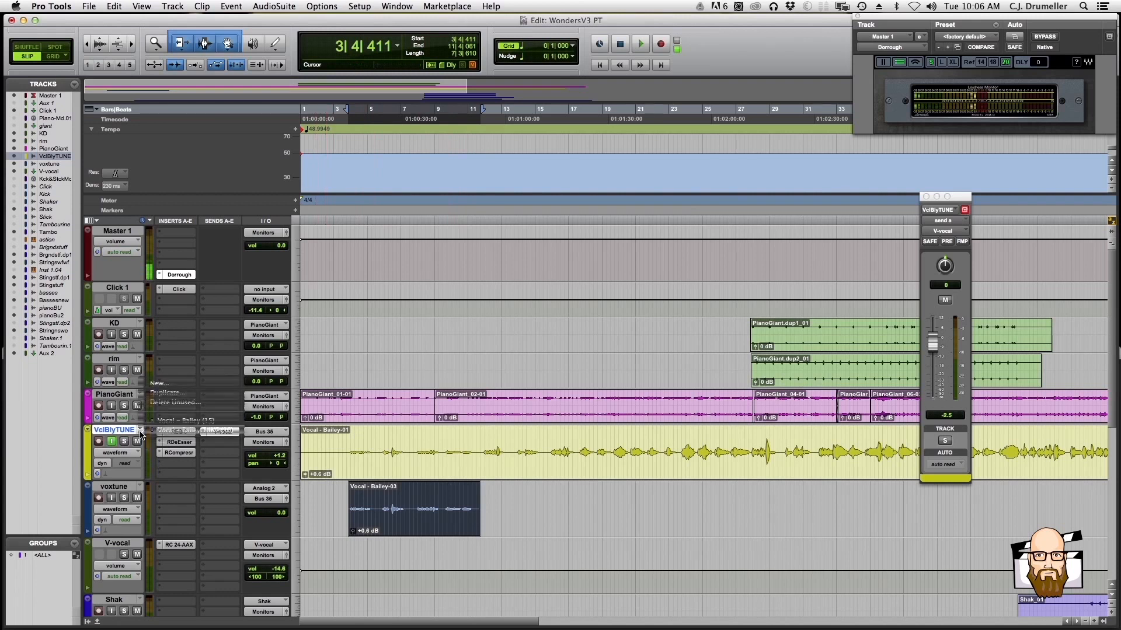
pyautogui.click(148, 422)
pyautogui.click(141, 430)
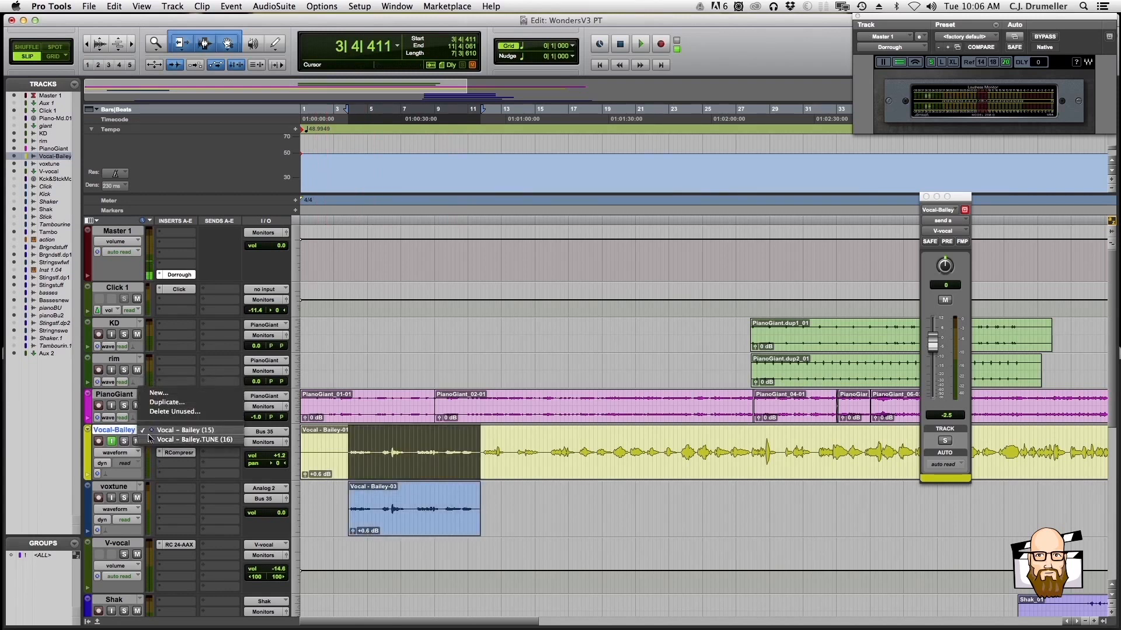
pyautogui.click(219, 397)
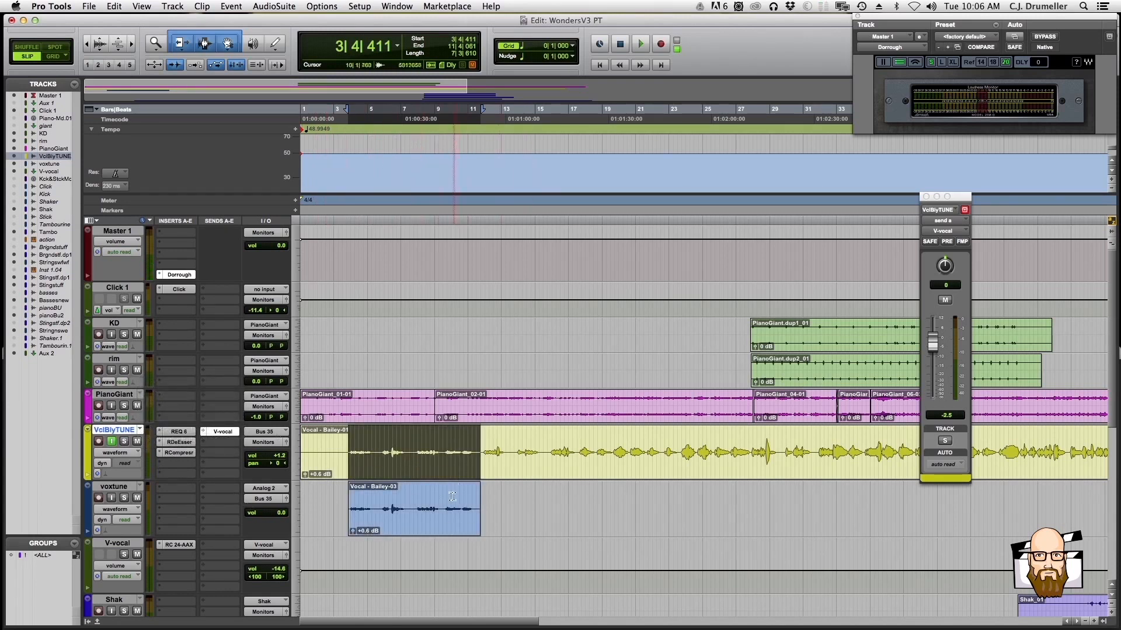
# Play the mix from bar 5 within the voxtune clip to check the bus routing into the lead vocal track
pyautogui.click(420, 496)
pyautogui.click(406, 495)
pyautogui.click(380, 498)
pyautogui.press('space')
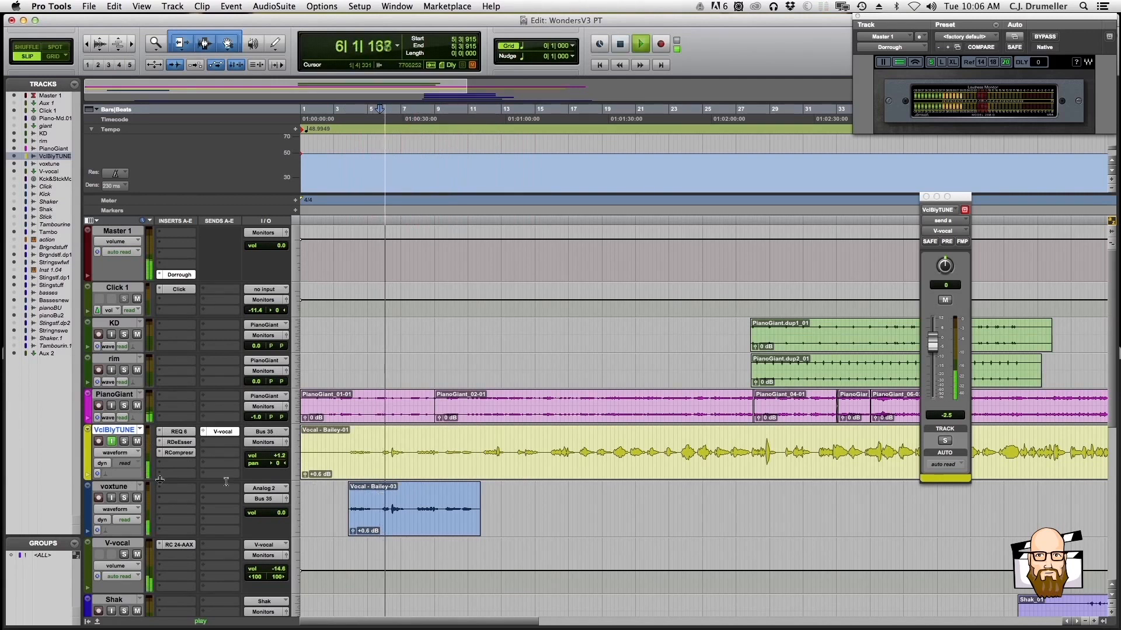
# Play the mix with the lead vocal track's input monitoring off and on again to compare its own audio with the bused voxtune signal
pyautogui.click(112, 441)
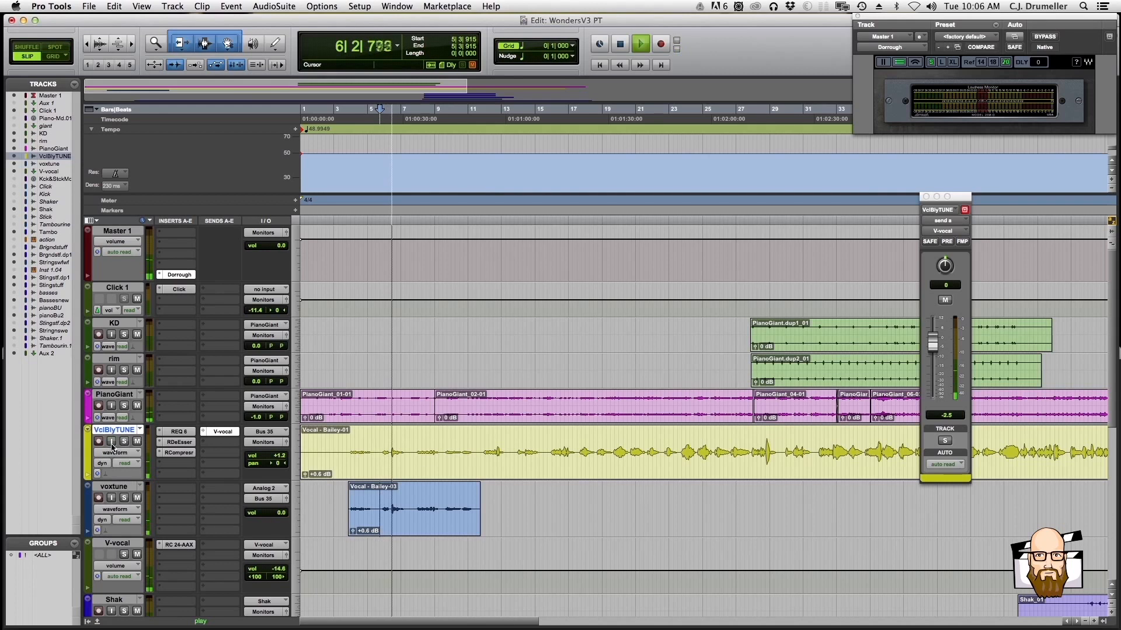
pyautogui.press('space')
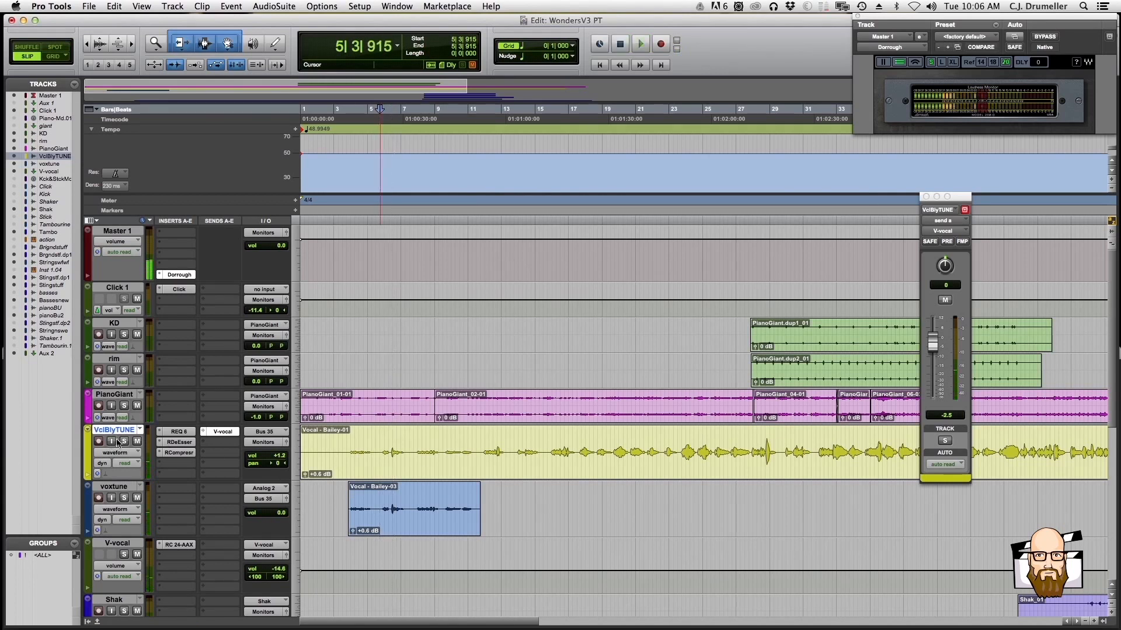
pyautogui.click(114, 442)
pyautogui.press('space')
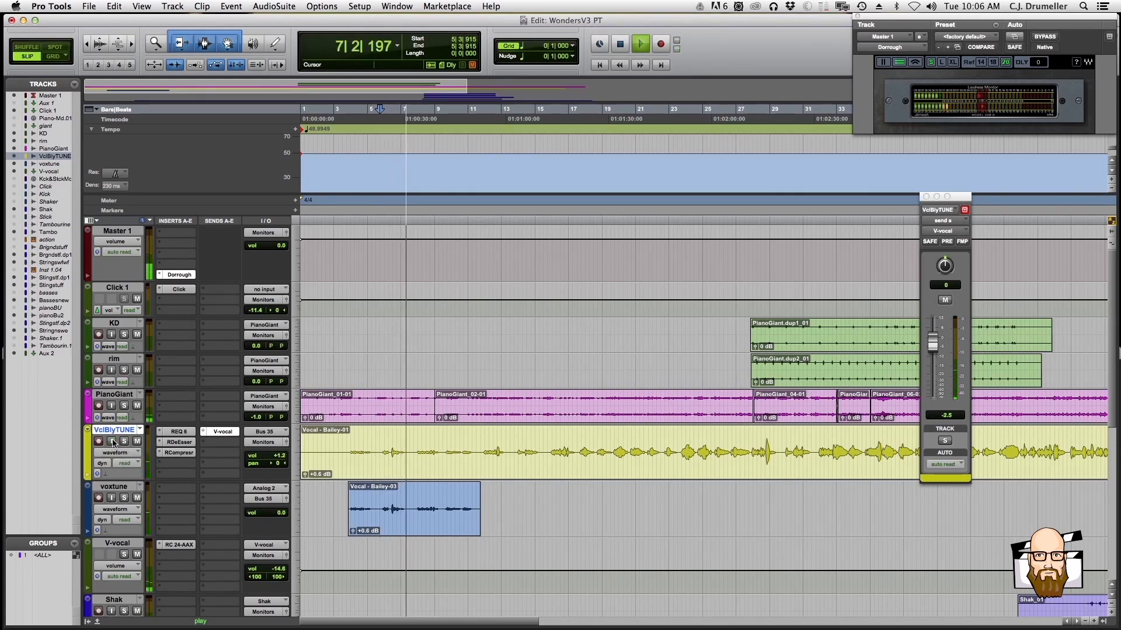
pyautogui.click(112, 442)
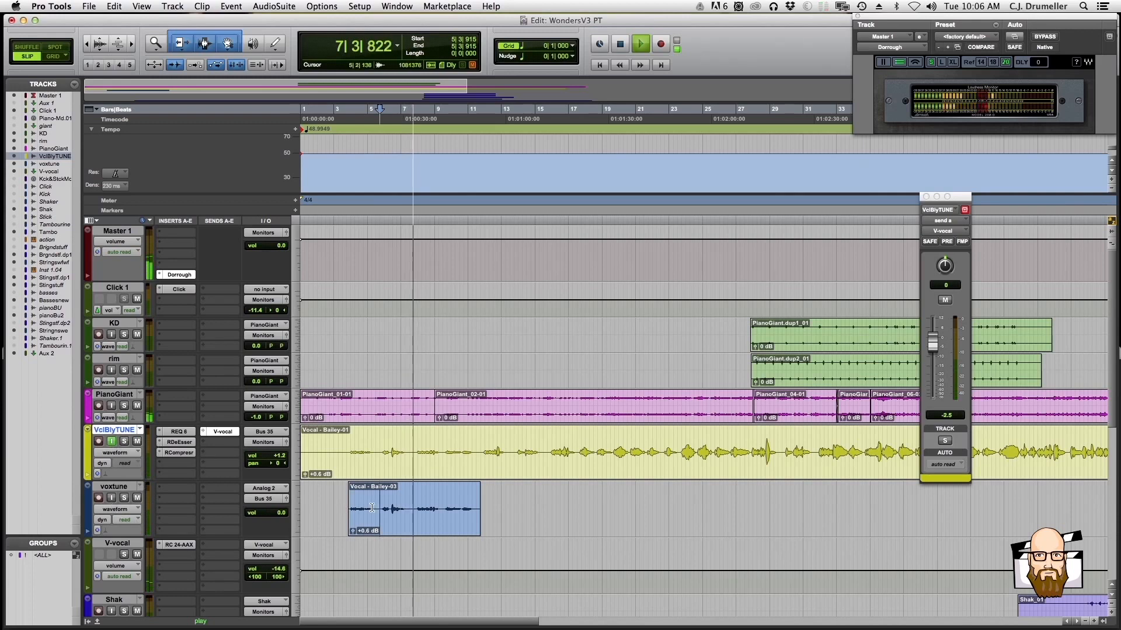
pyautogui.press('space')
# Insert the Melodyne plug-in on the first insert slot of the voxtune track
pyautogui.click(402, 524)
pyautogui.press('t')
pyautogui.press('t')
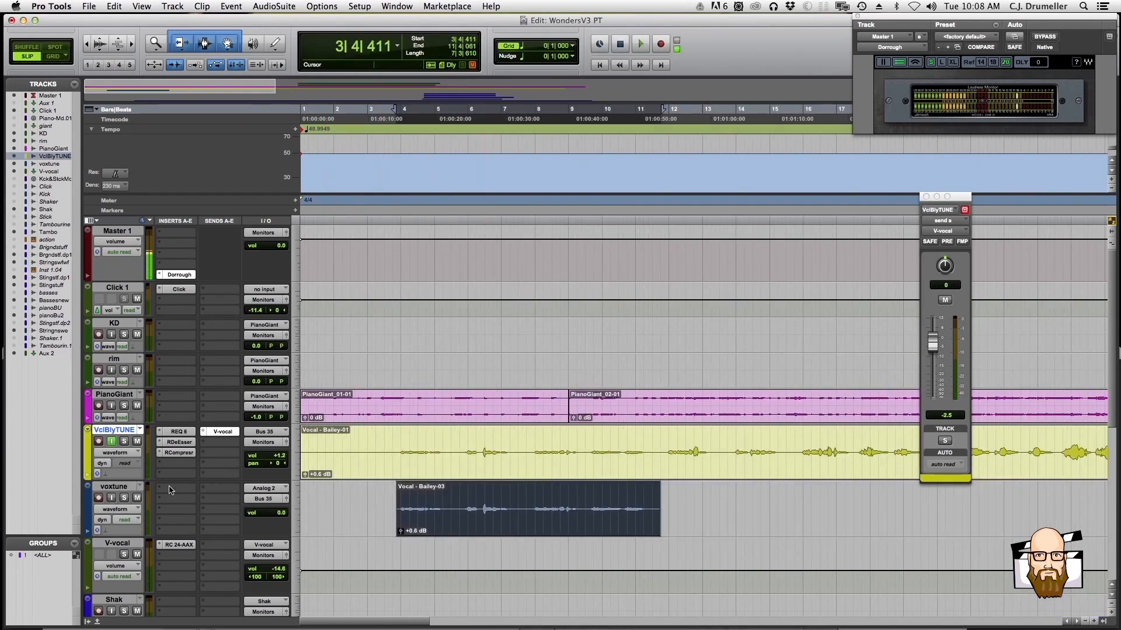
pyautogui.click(171, 489)
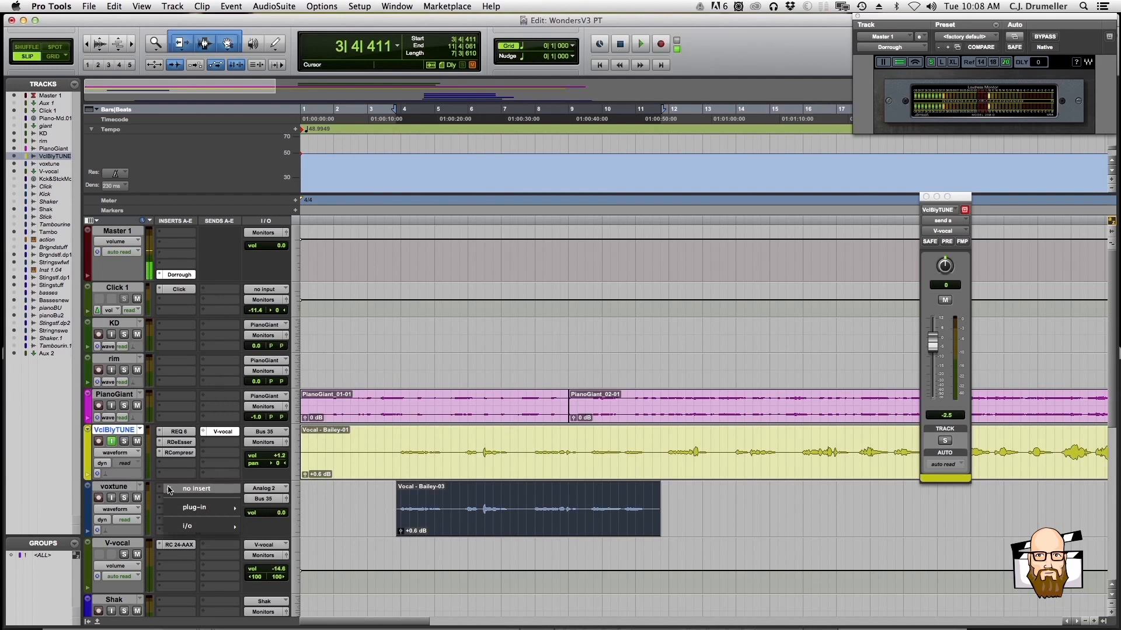
pyautogui.click(123, 485)
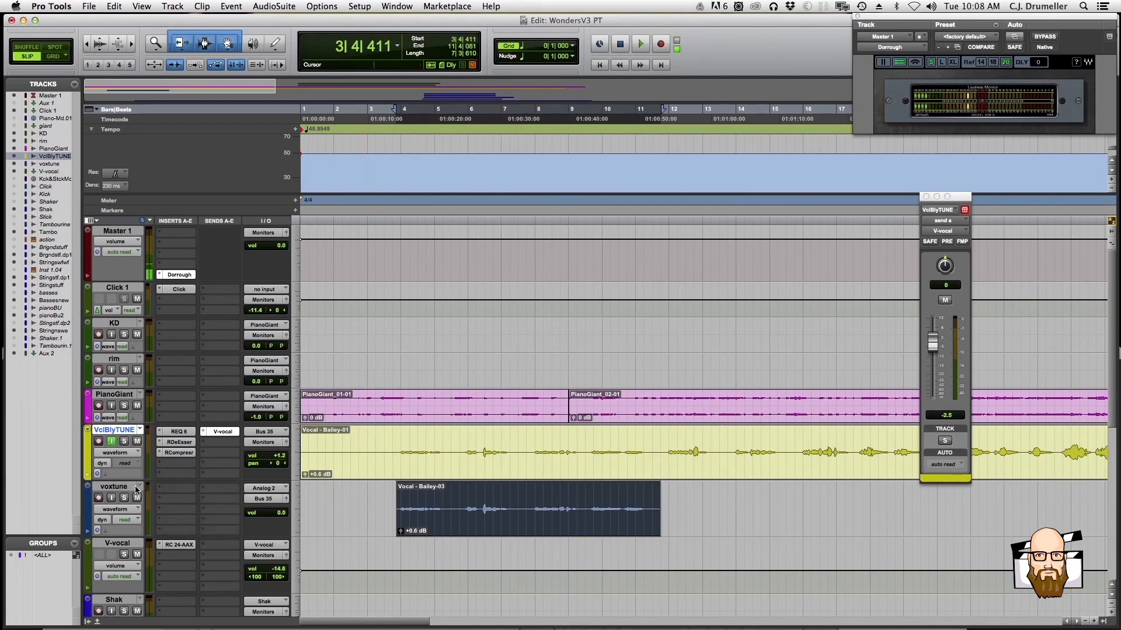
pyautogui.click(124, 489)
pyautogui.click(170, 489)
pyautogui.moveTo(199, 507)
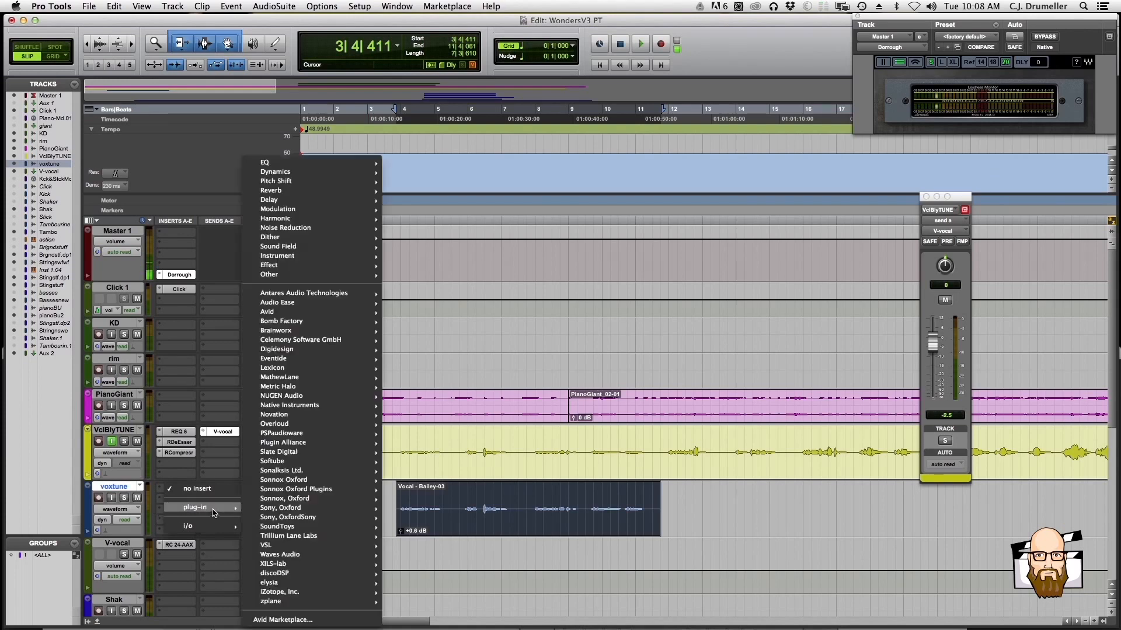
pyautogui.moveTo(290, 380)
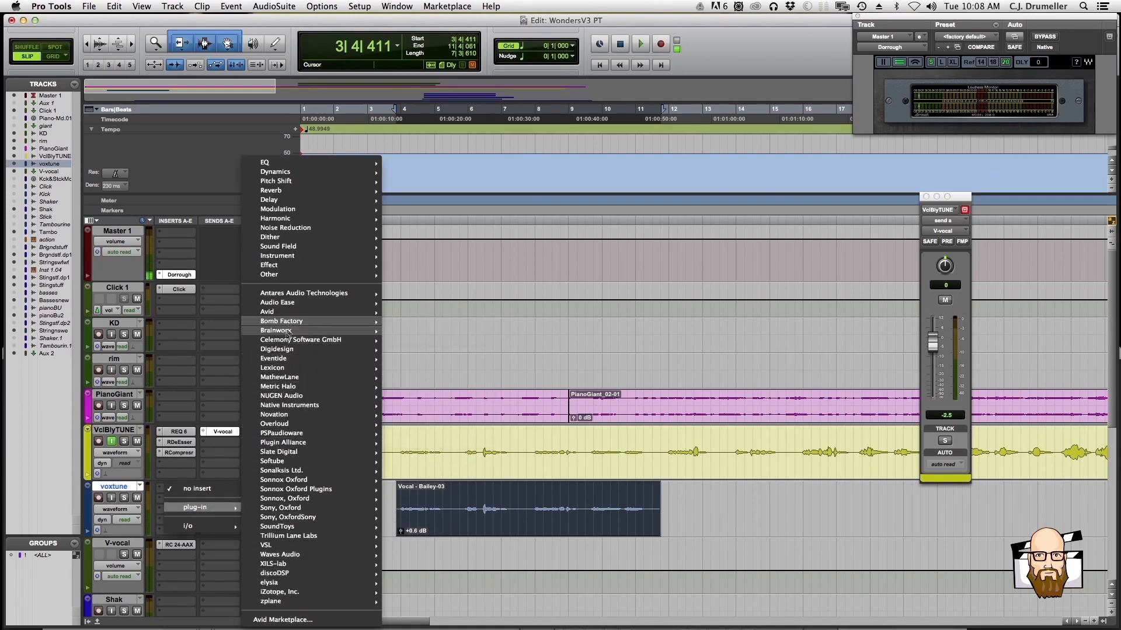
pyautogui.moveTo(290, 340)
pyautogui.click(420, 339)
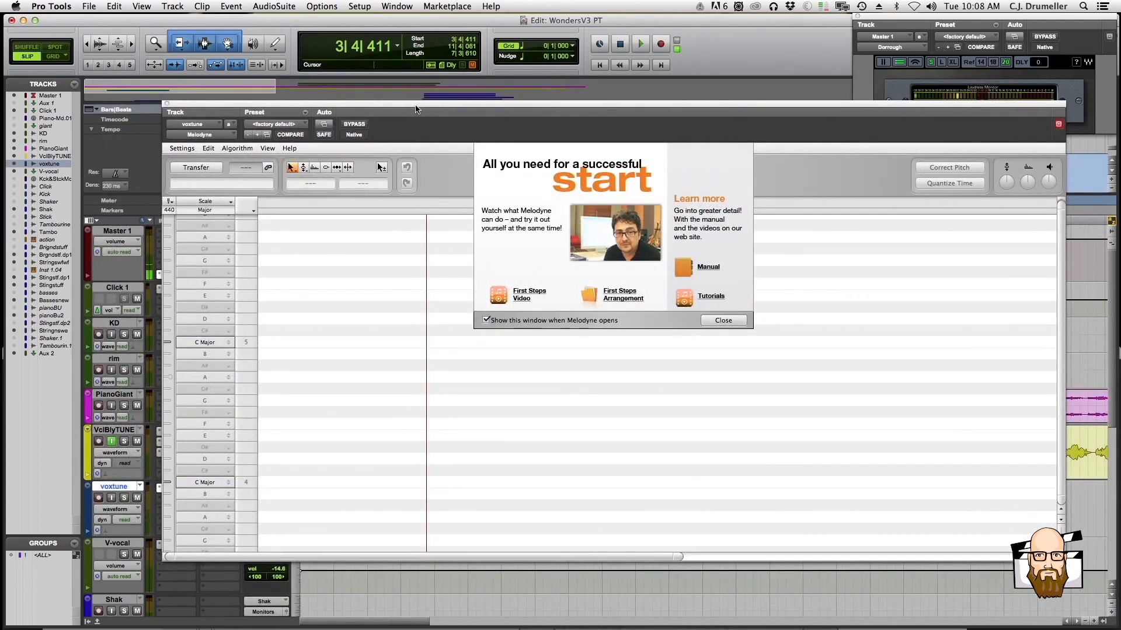
# Reposition the Melodyne window and increase the PianoGiant track height to expose the voxtune clip, and dismiss Melodyne's start screen
pyautogui.moveTo(416, 109); pyautogui.dragTo(411, 71)
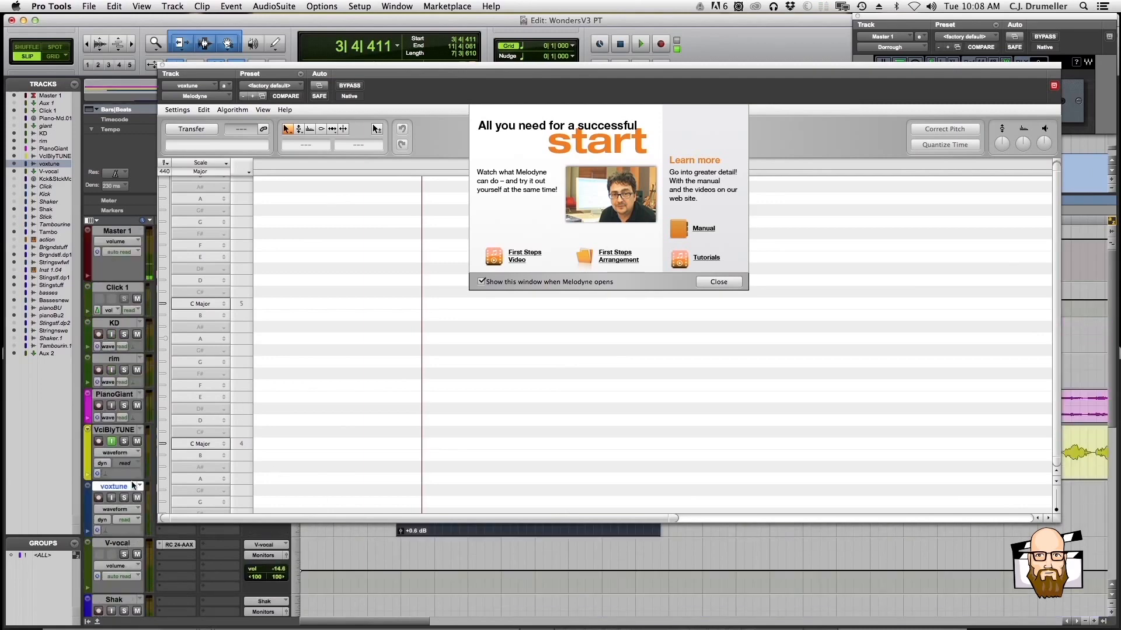
pyautogui.moveTo(119, 422); pyautogui.dragTo(112, 500)
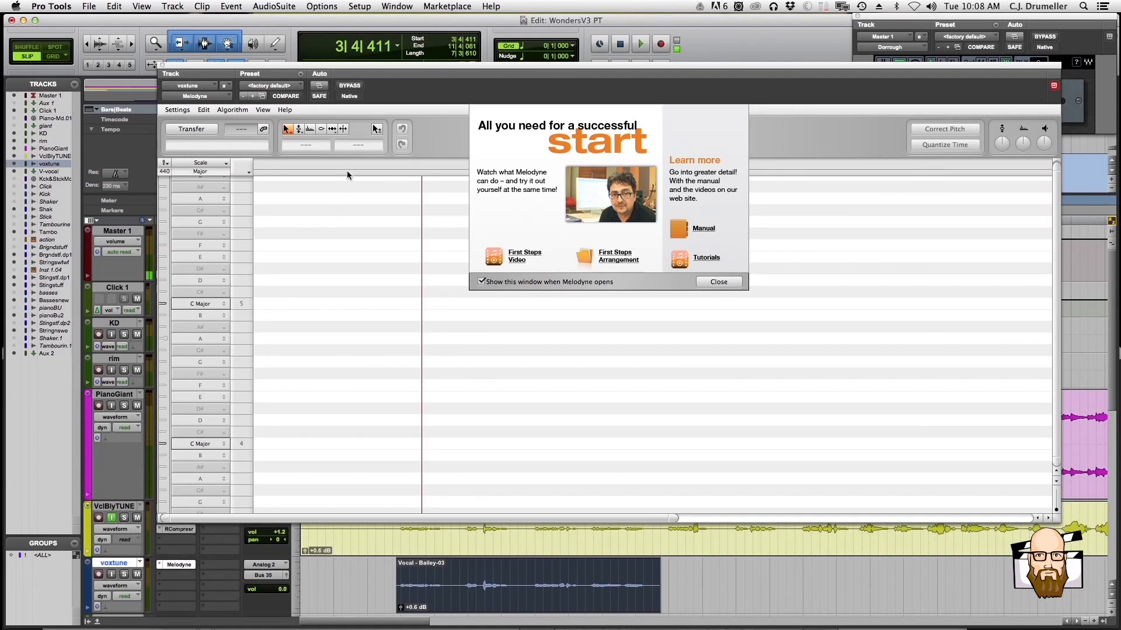
pyautogui.moveTo(346, 68); pyautogui.dragTo(342, 41)
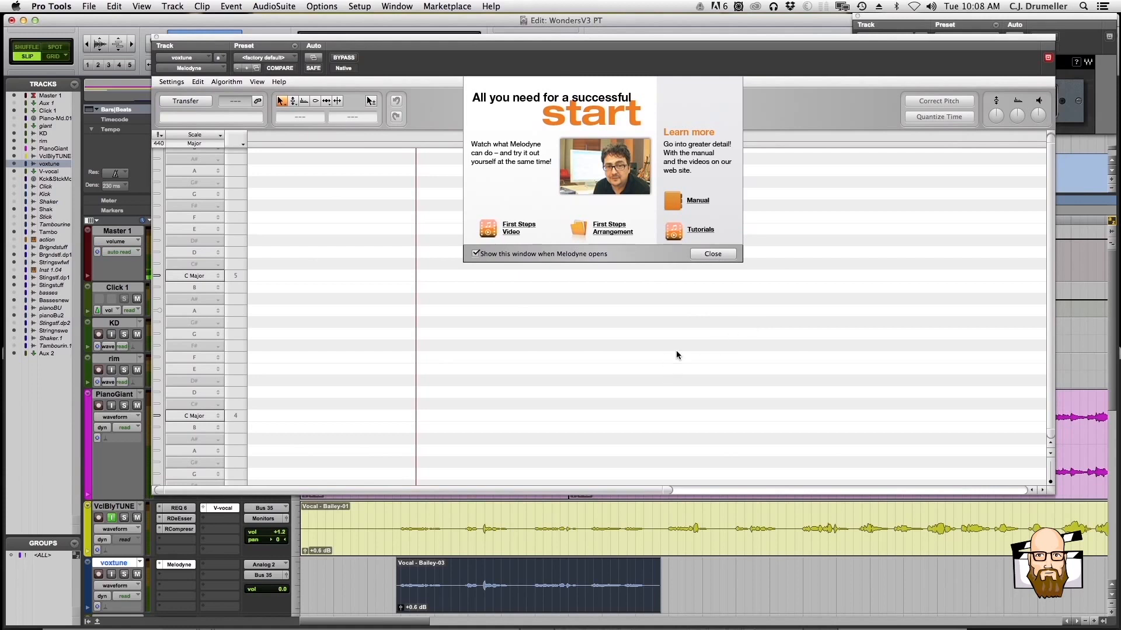
pyautogui.click(715, 255)
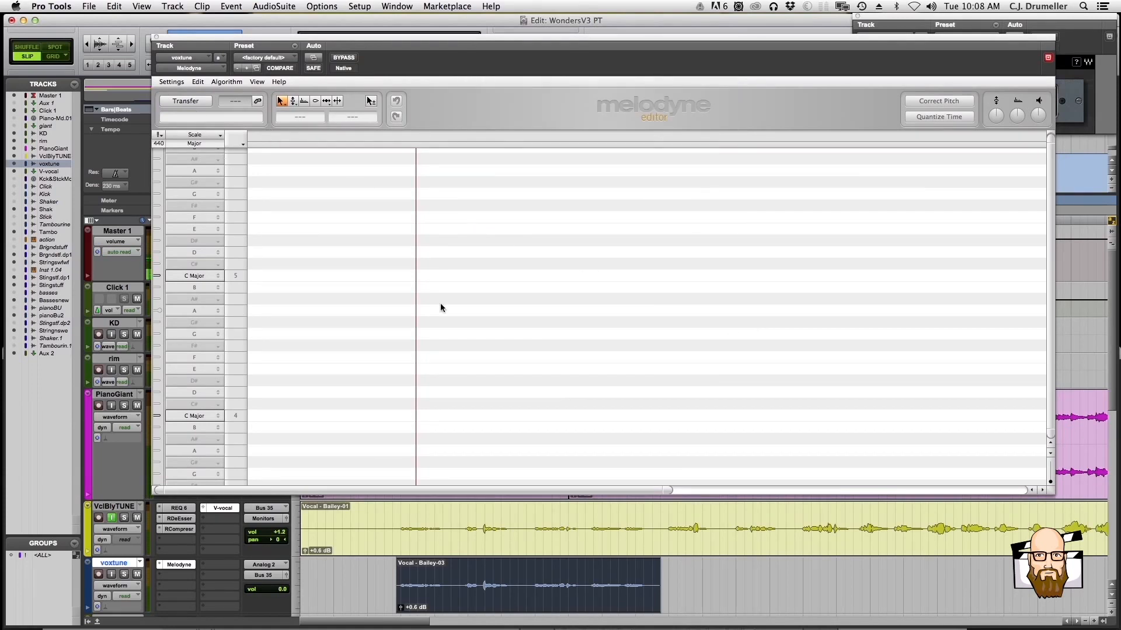
# Arm Transfer in Melodyne and play the voxtune clip through to capture the vocal
pyautogui.click(460, 576)
pyautogui.click(501, 607)
pyautogui.click(191, 106)
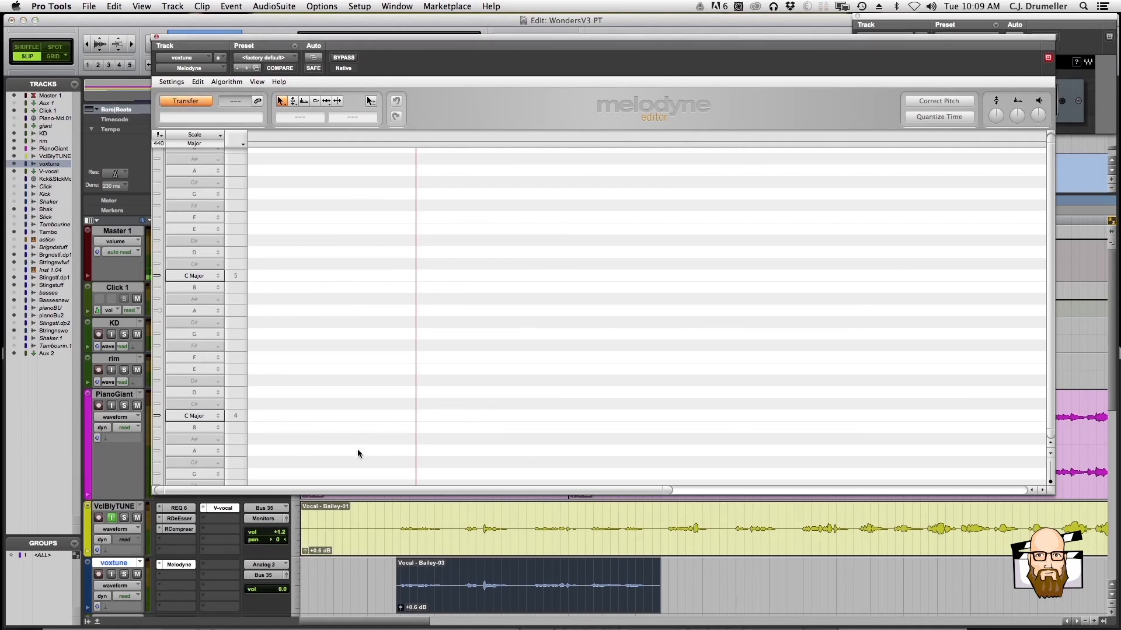
pyautogui.press('space')
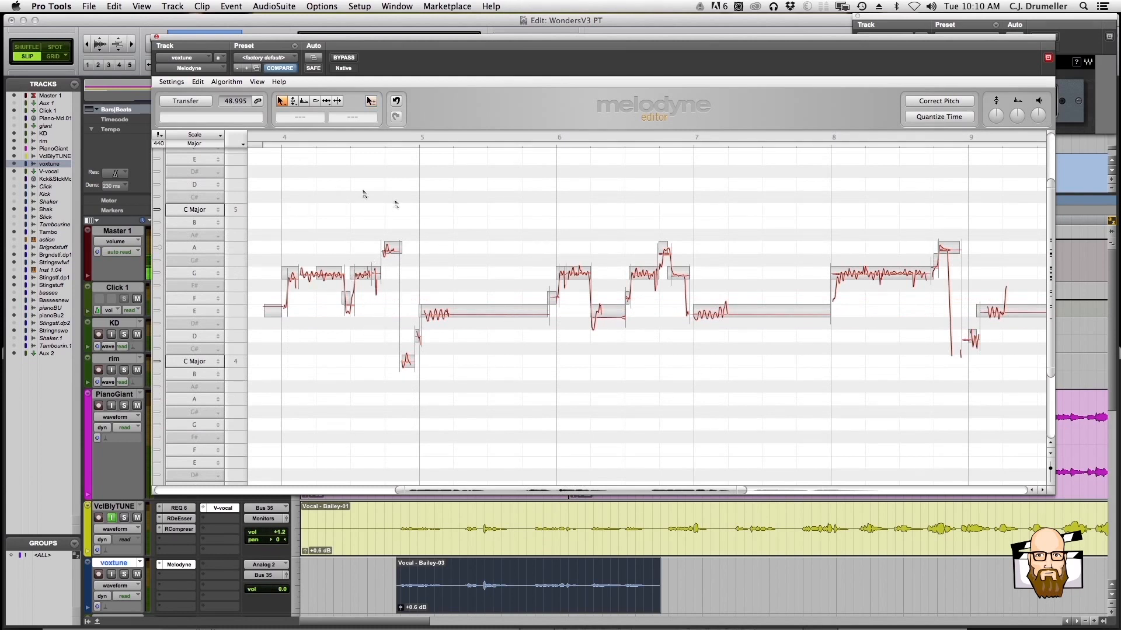
# Play the transferred vocal from Melodyne with the voxtune clip deleted, and restore the clip
pyautogui.press('space')
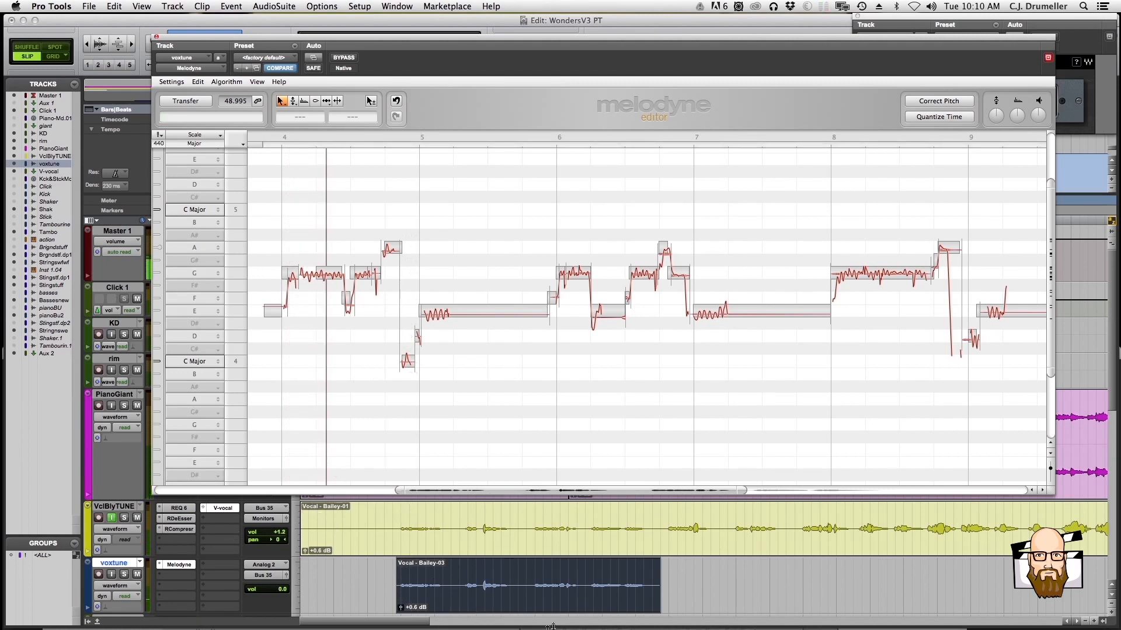
pyautogui.click(528, 611)
pyautogui.click(525, 572)
pyautogui.click(525, 609)
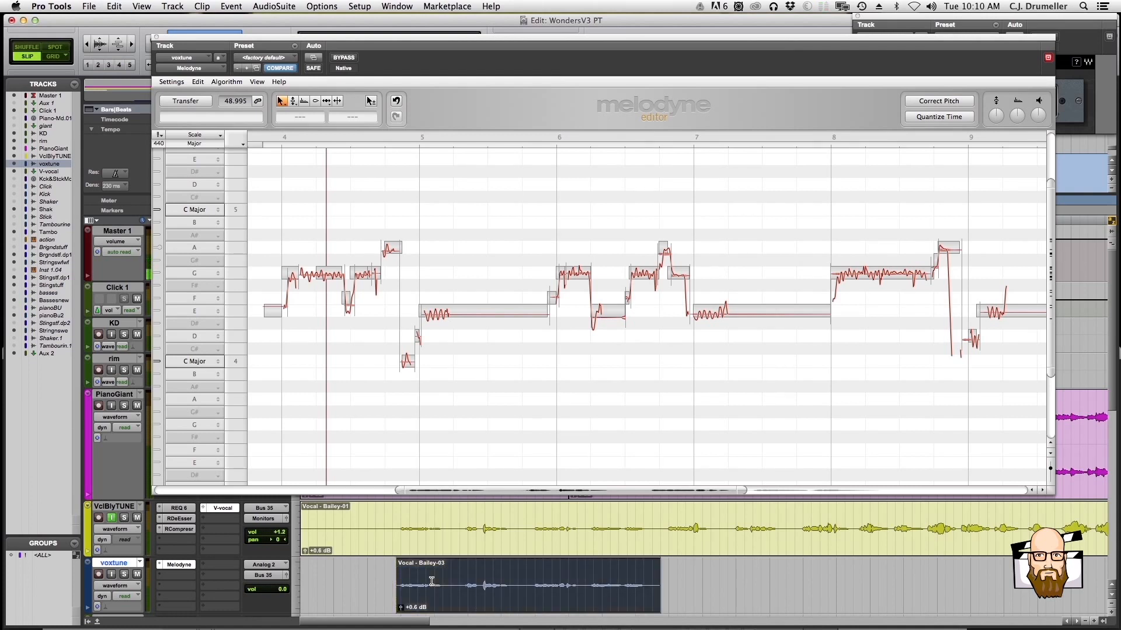
pyautogui.press('BackSpace')
pyautogui.press('space')
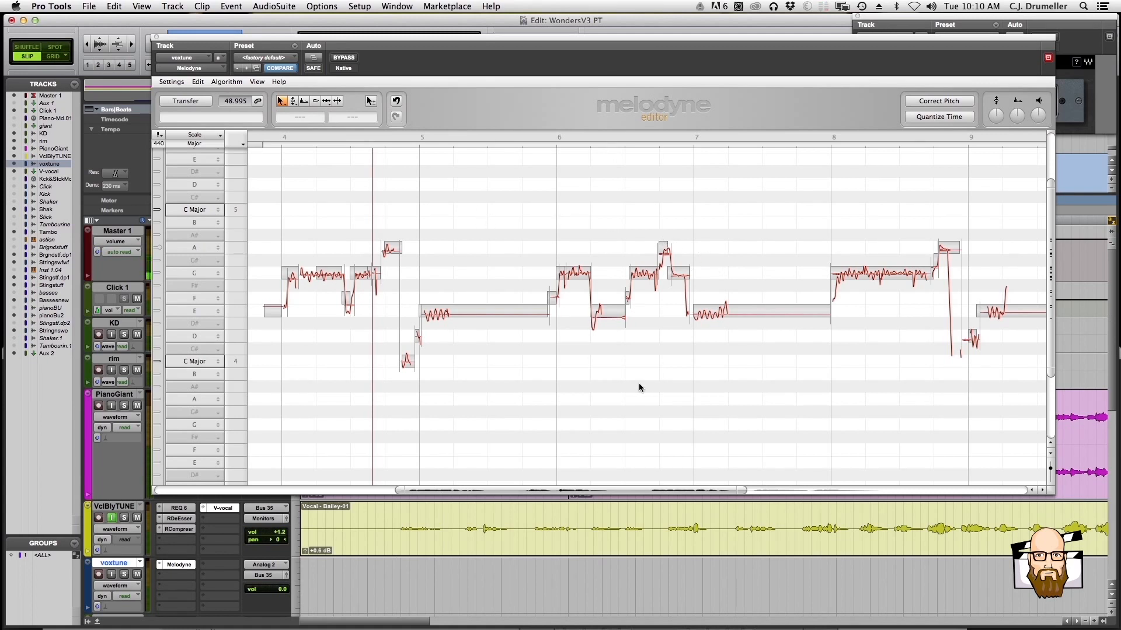
pyautogui.press('super+z')
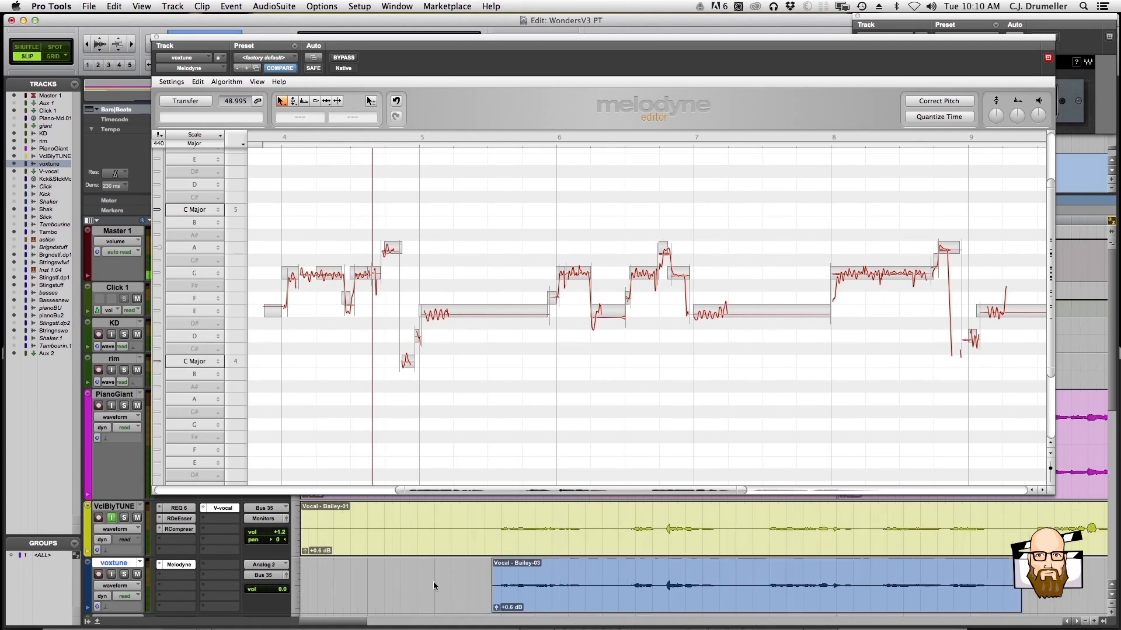
# Select all the transferred vocal notes in Melodyne and review the Pitch Grid snap options
pyautogui.click(342, 374)
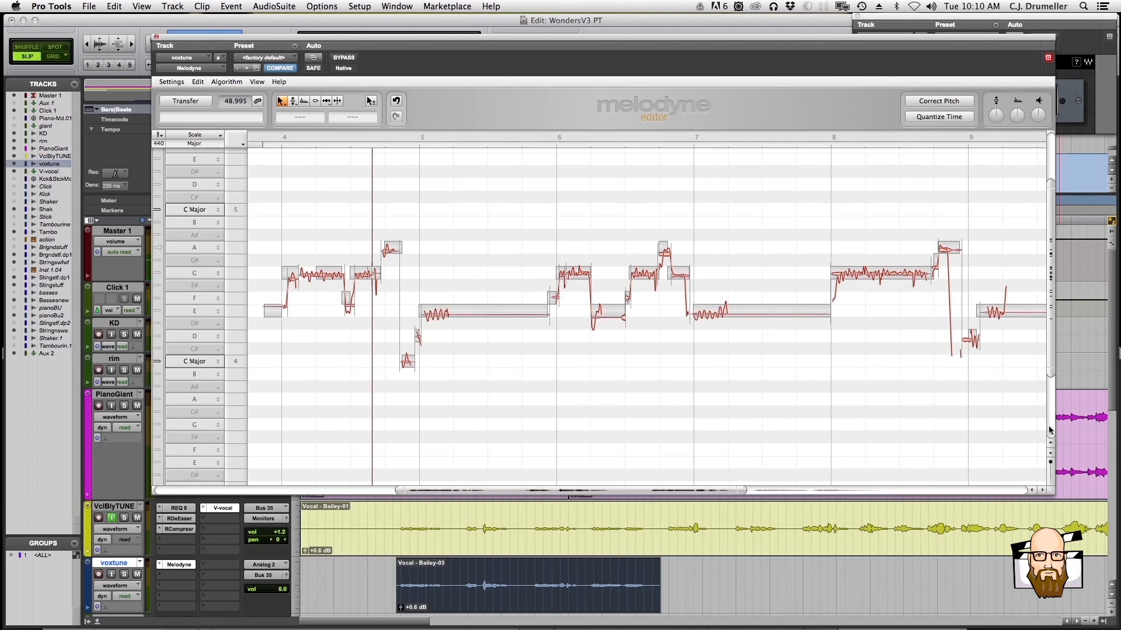
pyautogui.click(174, 82)
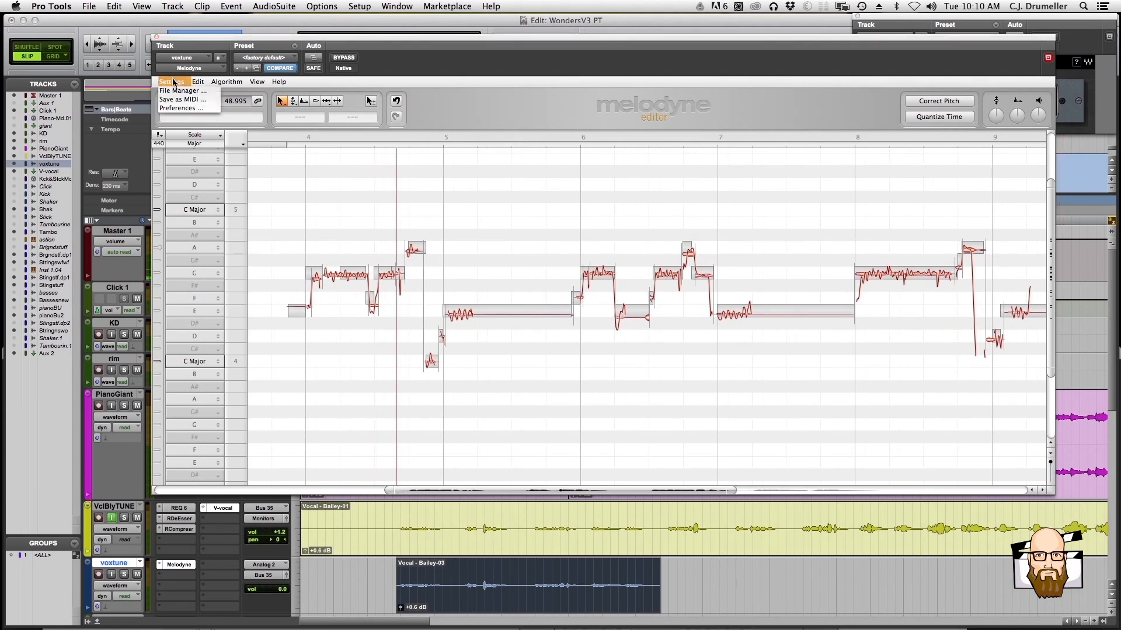
pyautogui.click(175, 83)
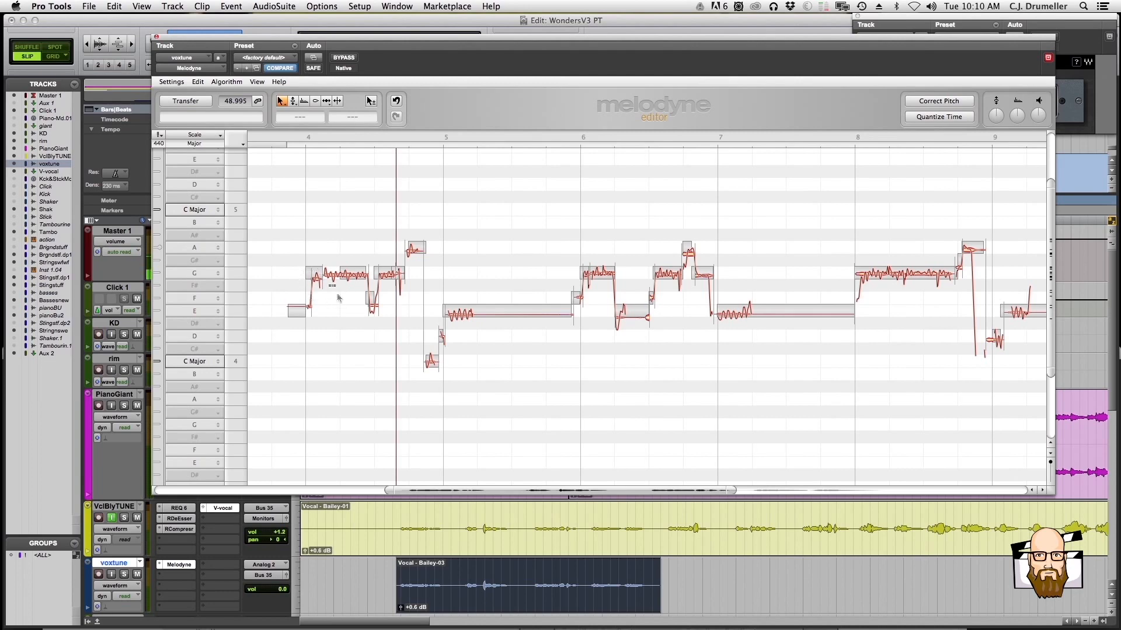
pyautogui.press('super+a')
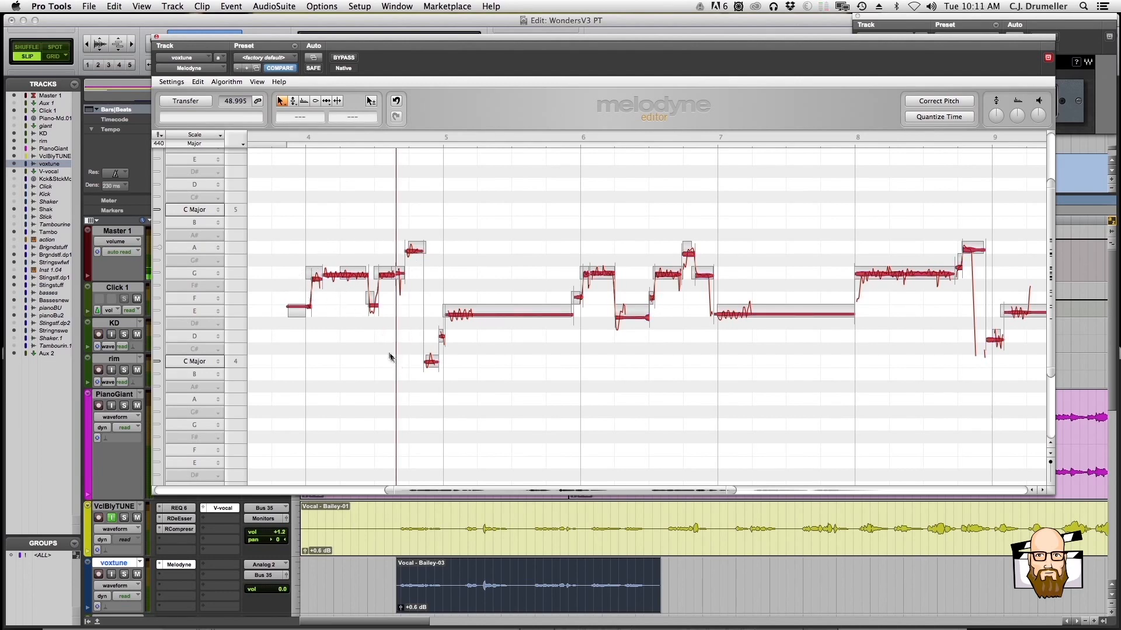
pyautogui.hscroll(3, 507, 352)
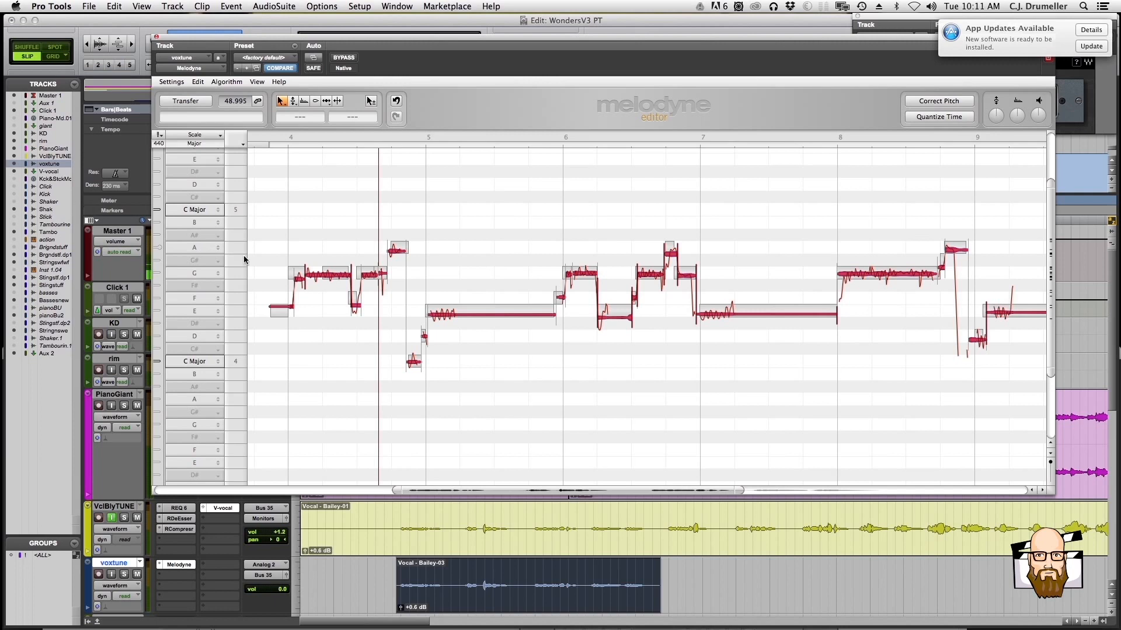
pyautogui.scroll(2, 341, 278)
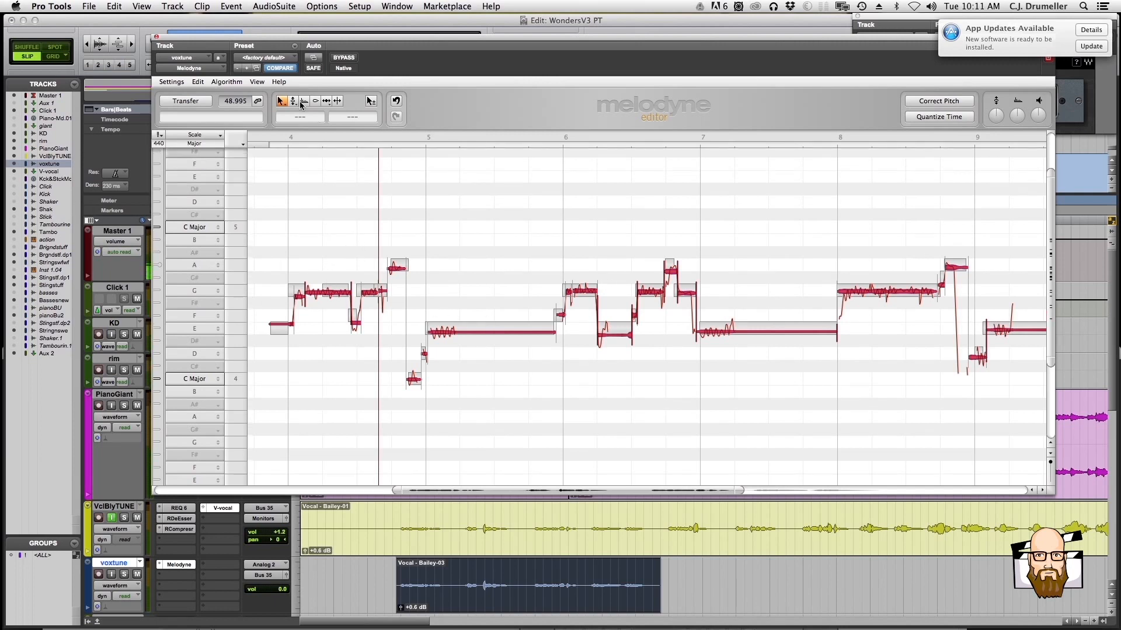
pyautogui.click(172, 82)
pyautogui.moveTo(197, 82)
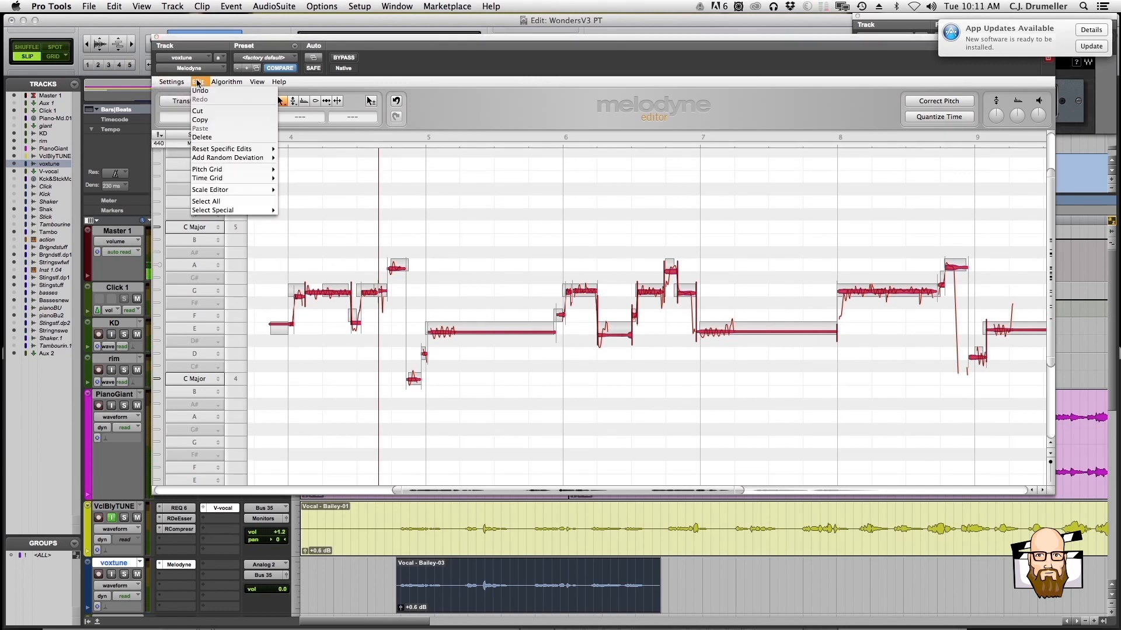
pyautogui.click(197, 83)
pyautogui.click(197, 83)
pyautogui.moveTo(199, 170)
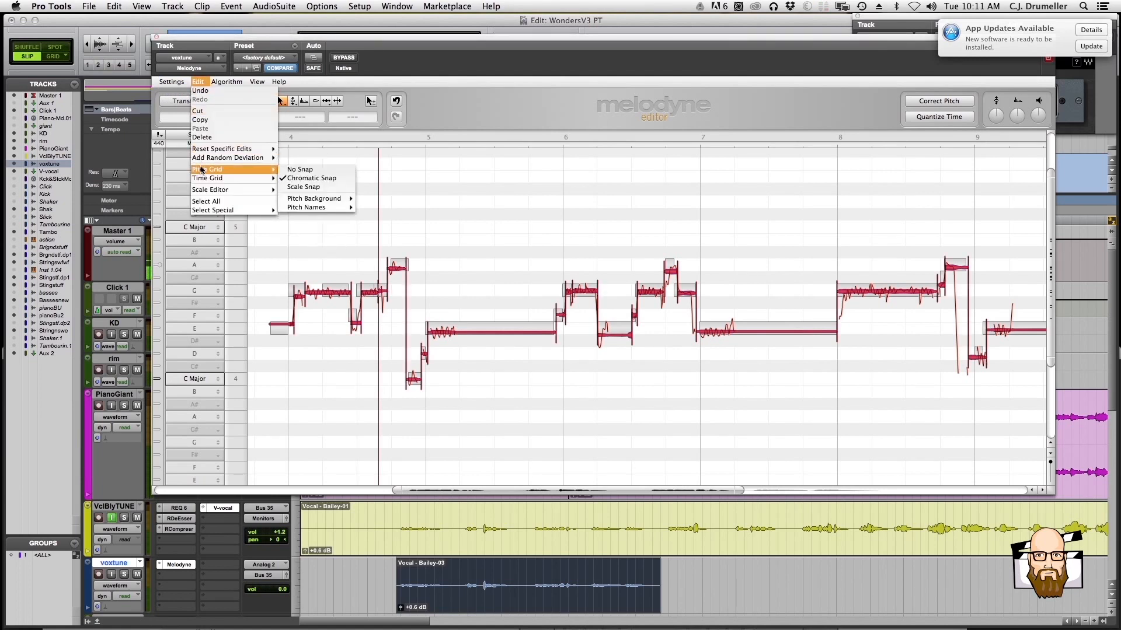
pyautogui.click(379, 367)
# Try to shift all the selected notes up one semitone with Chromatic Snap, and undo the shift
pyautogui.moveTo(330, 294)
pyautogui.mouseDown()
pyautogui.moveTo(327, 223)
pyautogui.moveTo(322, 304)
pyautogui.mouseUp()
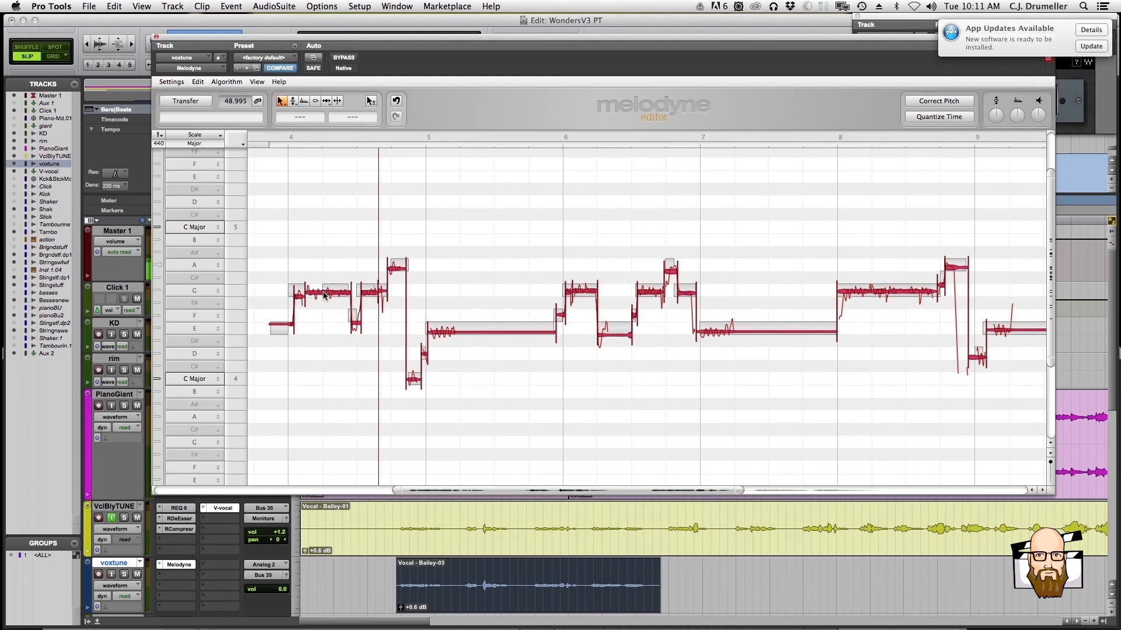
pyautogui.moveTo(324, 295); pyautogui.dragTo(323, 286)
pyautogui.moveTo(324, 291); pyautogui.dragTo(323, 279)
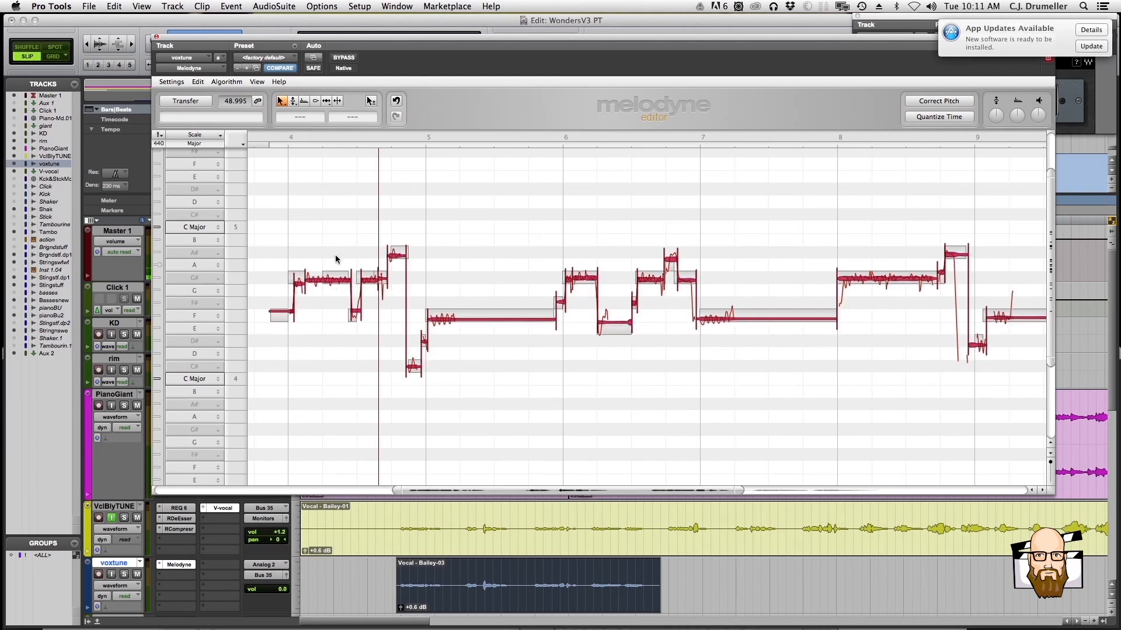
pyautogui.press('super+z')
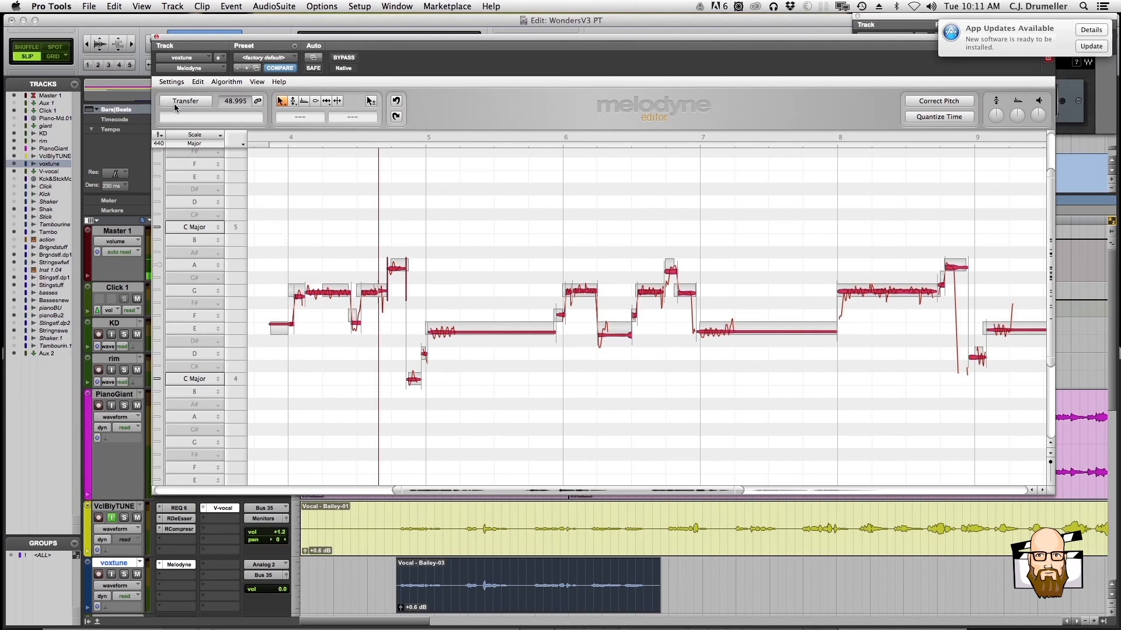
# Set Melodyne's Pitch Grid to No Snap
pyautogui.click(195, 84)
pyautogui.click(195, 95)
pyautogui.click(196, 85)
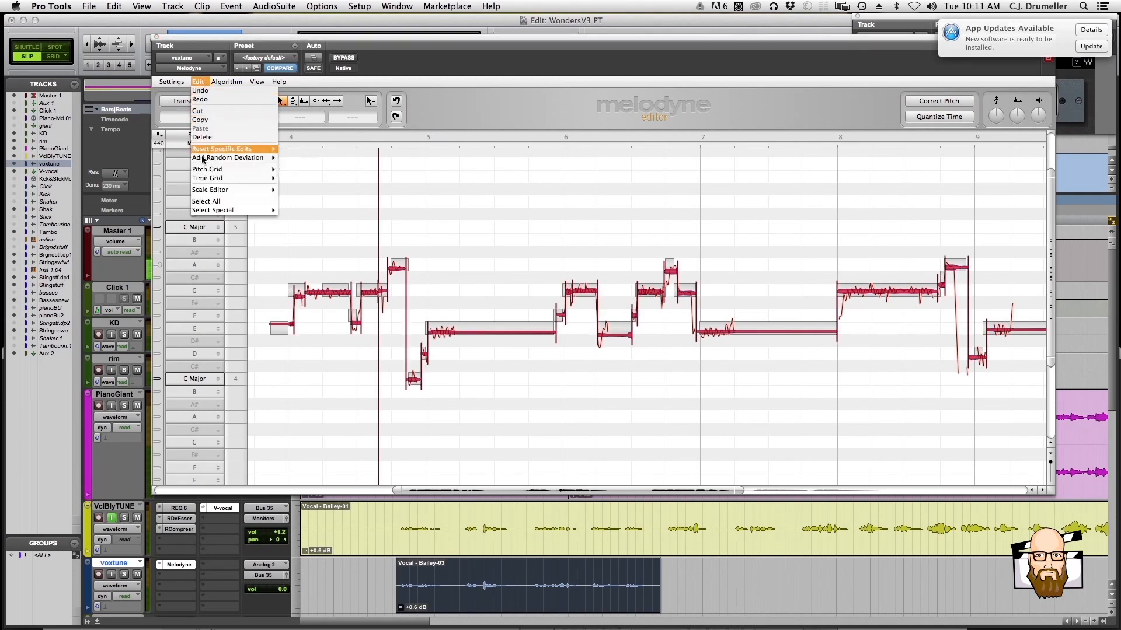
pyautogui.moveTo(211, 171)
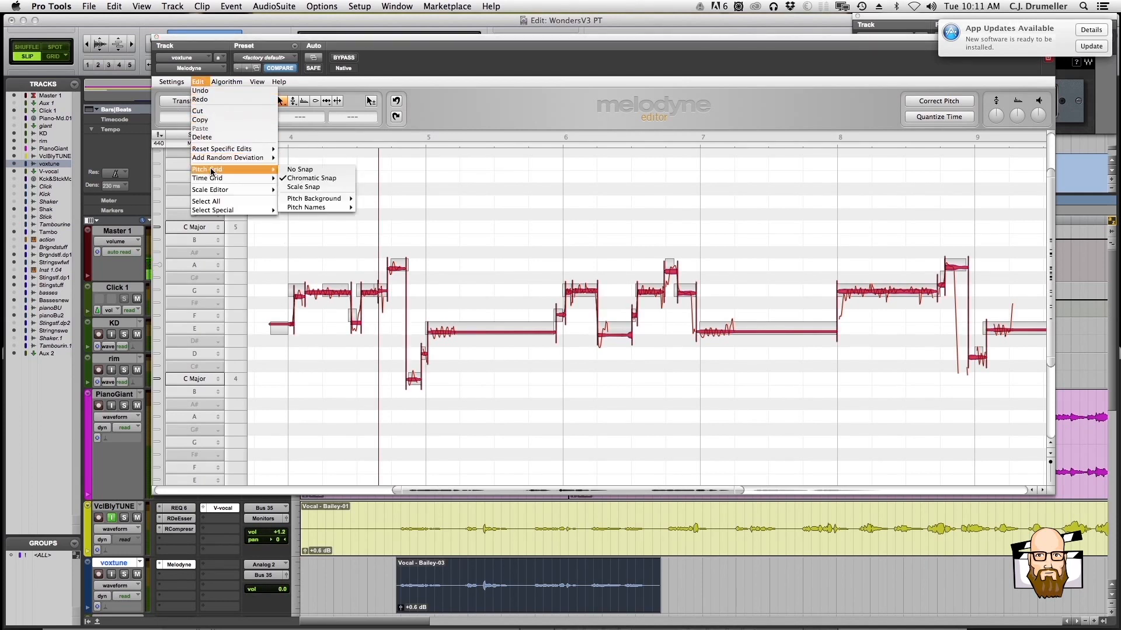
pyautogui.click(309, 173)
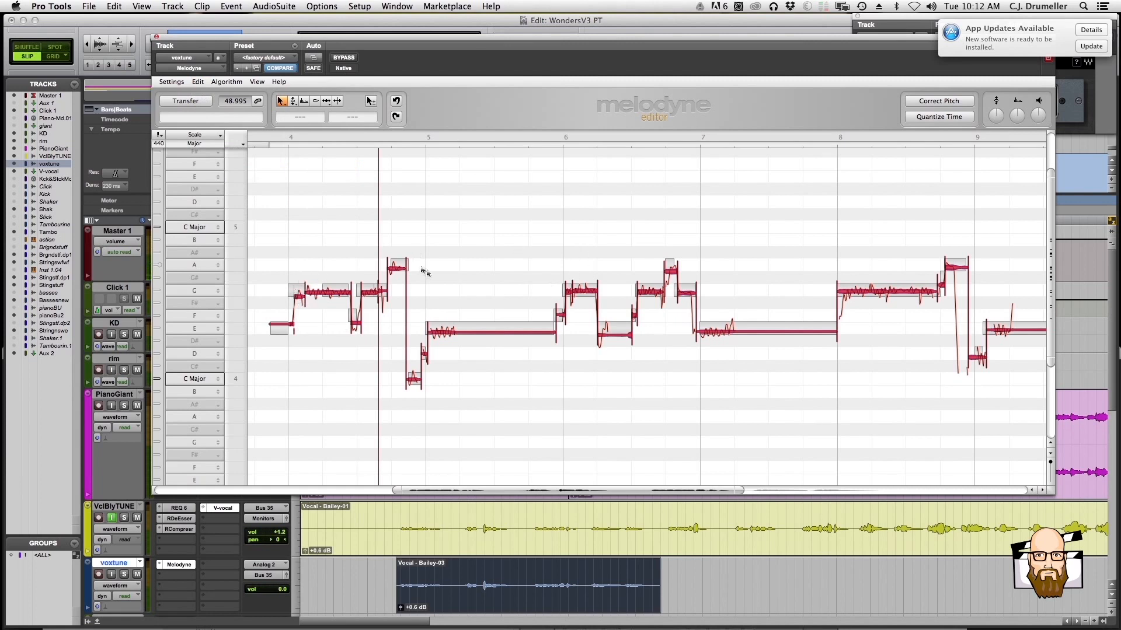
# Try fine-tuning the long G4 note early in bar 4 up and down by a few cents, and undo the last shift
pyautogui.click(335, 252)
pyautogui.click(331, 296)
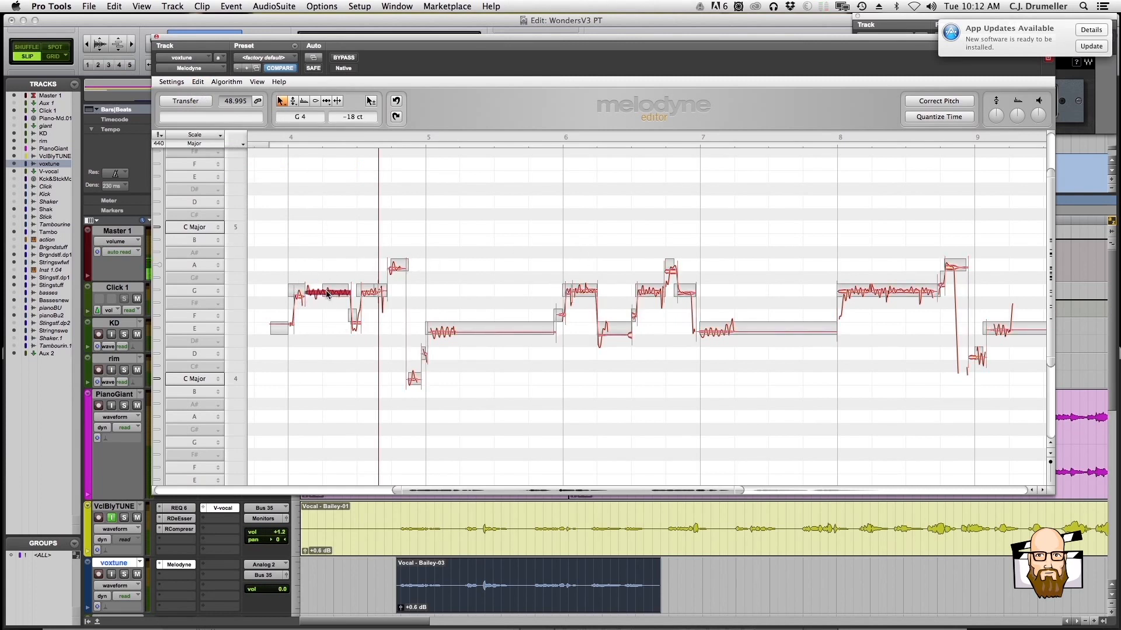
pyautogui.moveTo(318, 290); pyautogui.dragTo(318, 291)
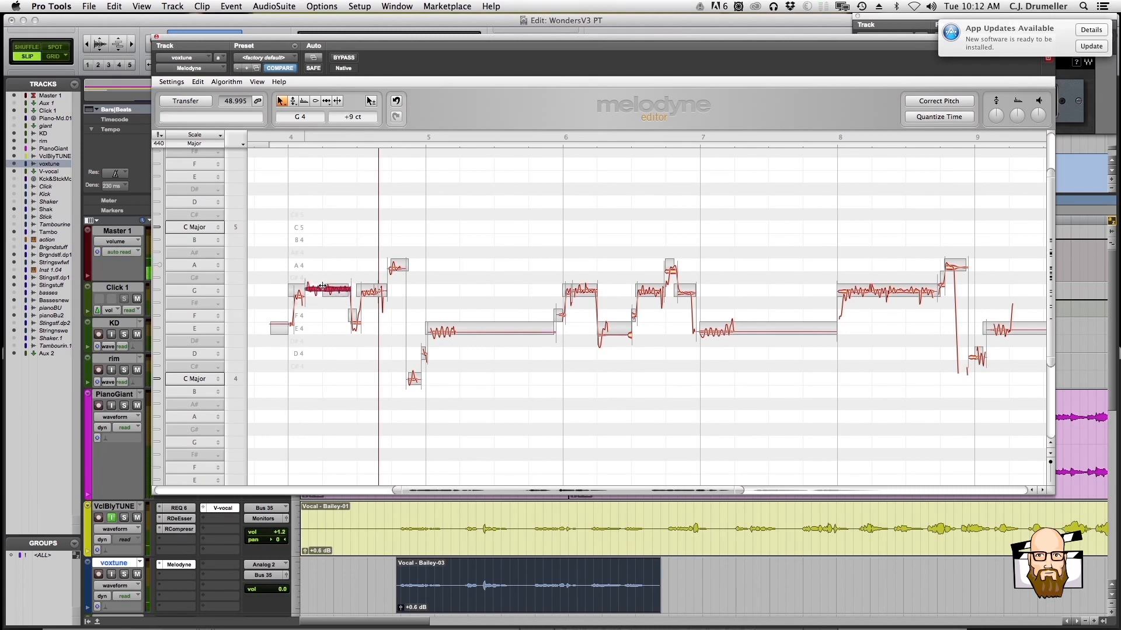
pyautogui.doubleClick(323, 291)
pyautogui.moveTo(322, 293); pyautogui.dragTo(321, 291)
pyautogui.moveTo(322, 292); pyautogui.dragTo(322, 292)
pyautogui.press('super+z')
# Set the long G4 note in bar 4 to -4 cents with the Pitch Tool and start playback
pyautogui.rightClick(325, 308)
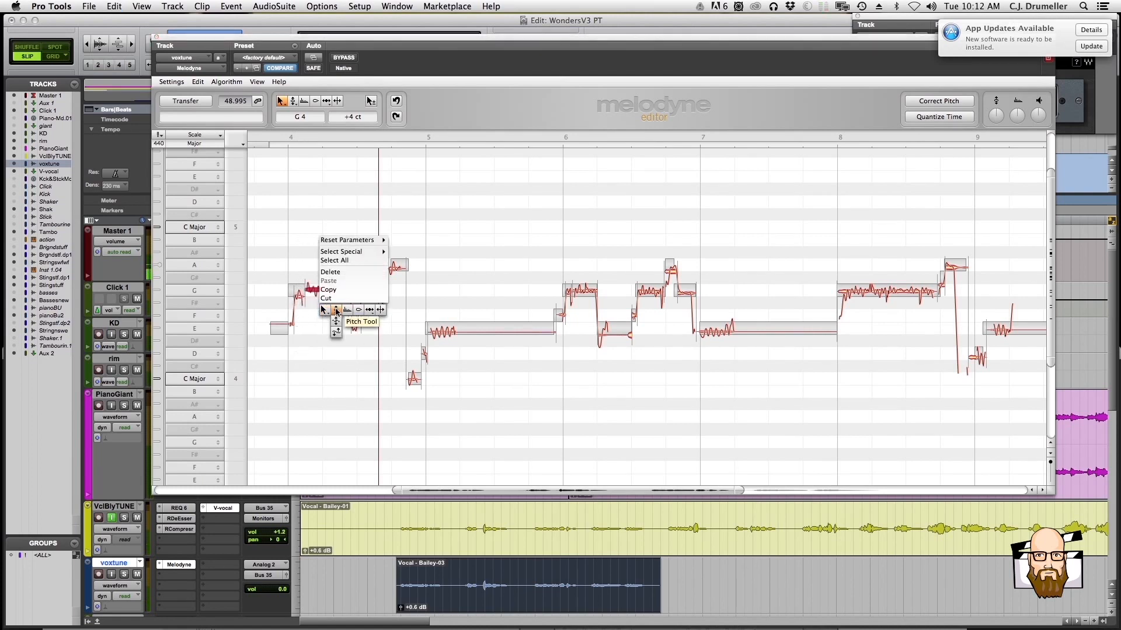
pyautogui.click(313, 313)
pyautogui.rightClick(316, 309)
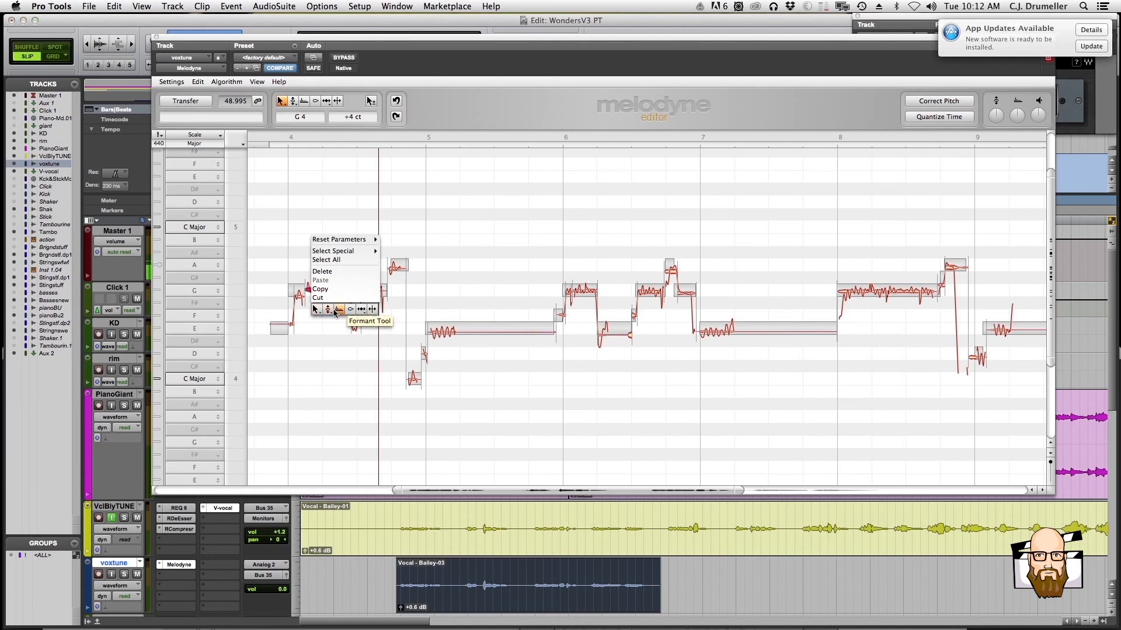
pyautogui.moveTo(328, 313)
pyautogui.click(329, 313)
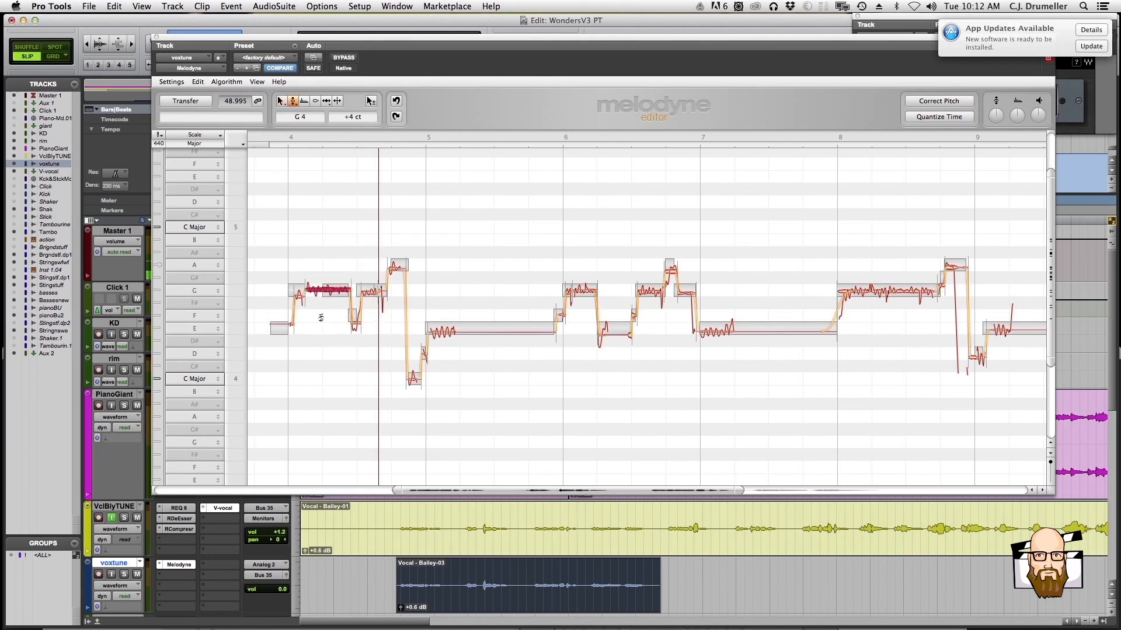
pyautogui.moveTo(325, 291)
pyautogui.mouseDown()
pyautogui.moveTo(336, 290)
pyautogui.moveTo(315, 293)
pyautogui.mouseUp()
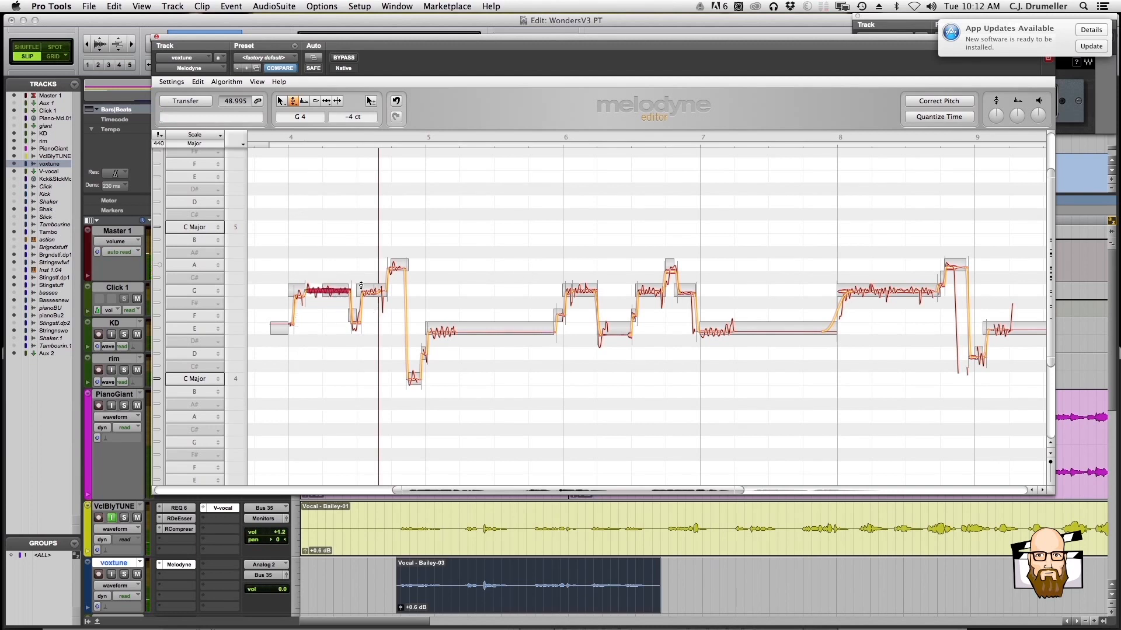
pyautogui.press('space')
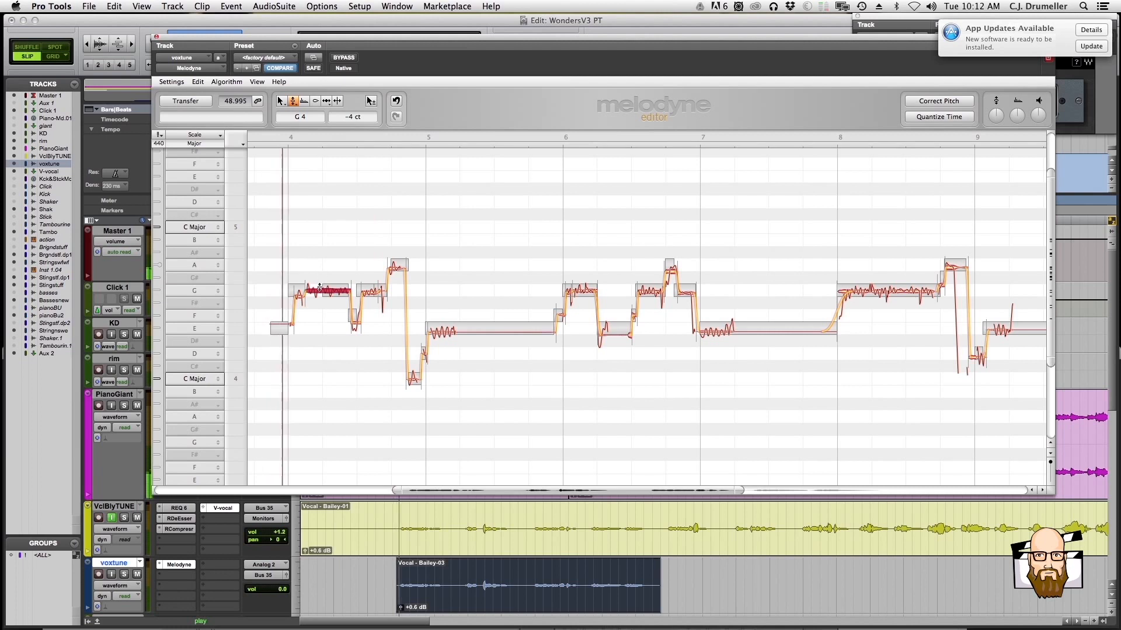
# Raise the short G4 note at the start of bar 4 to -15 cents and play the phrase back
pyautogui.click(297, 295)
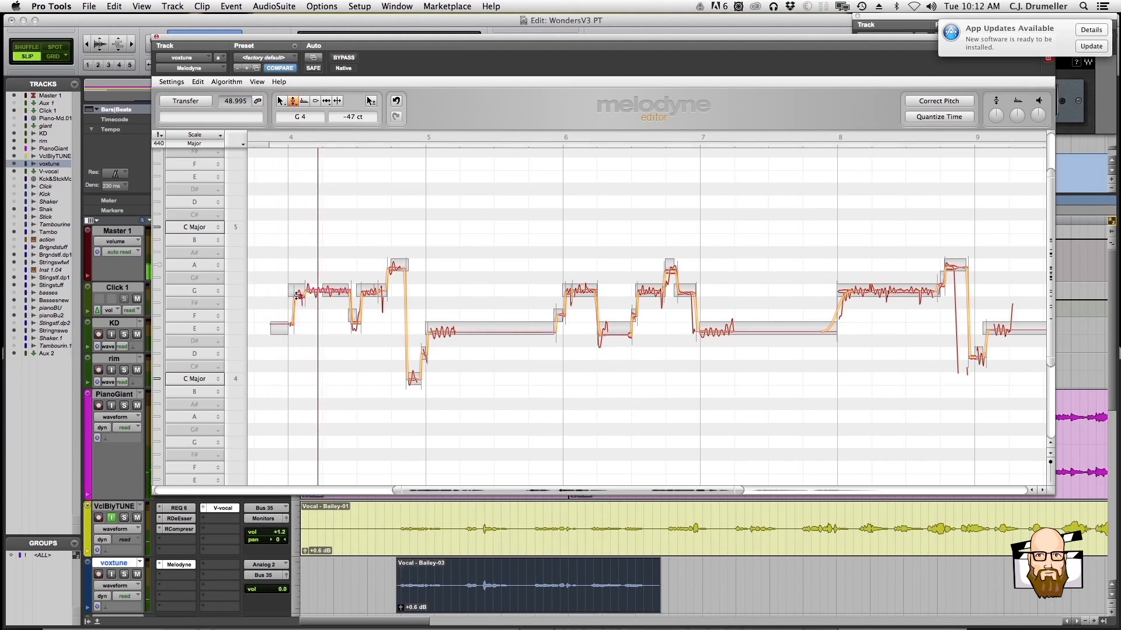
pyautogui.press('space')
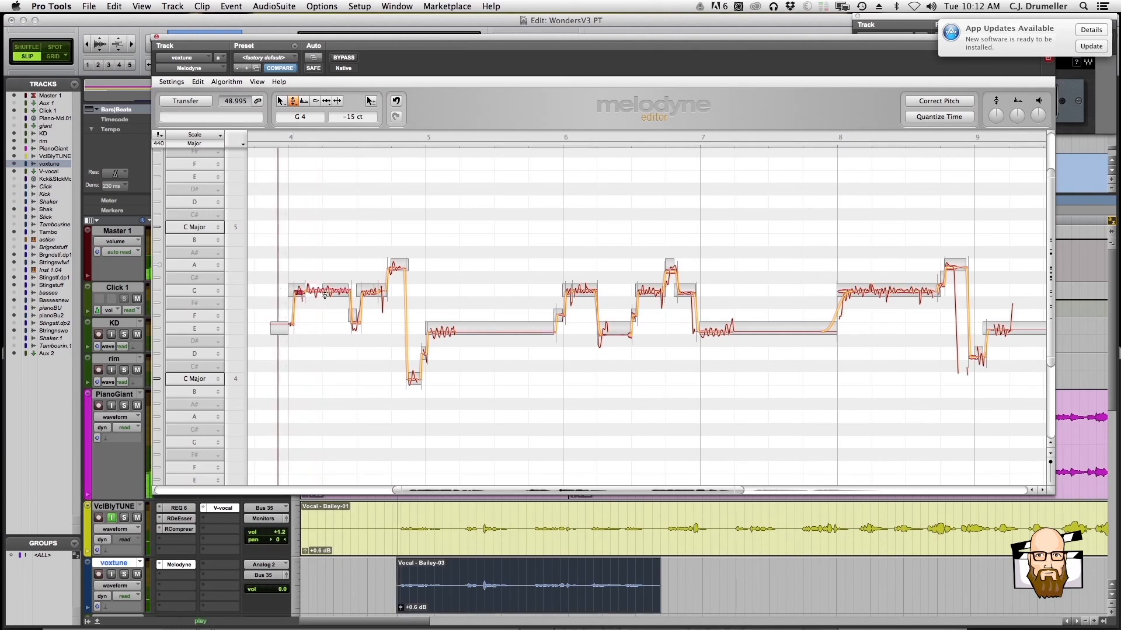
pyautogui.press('space')
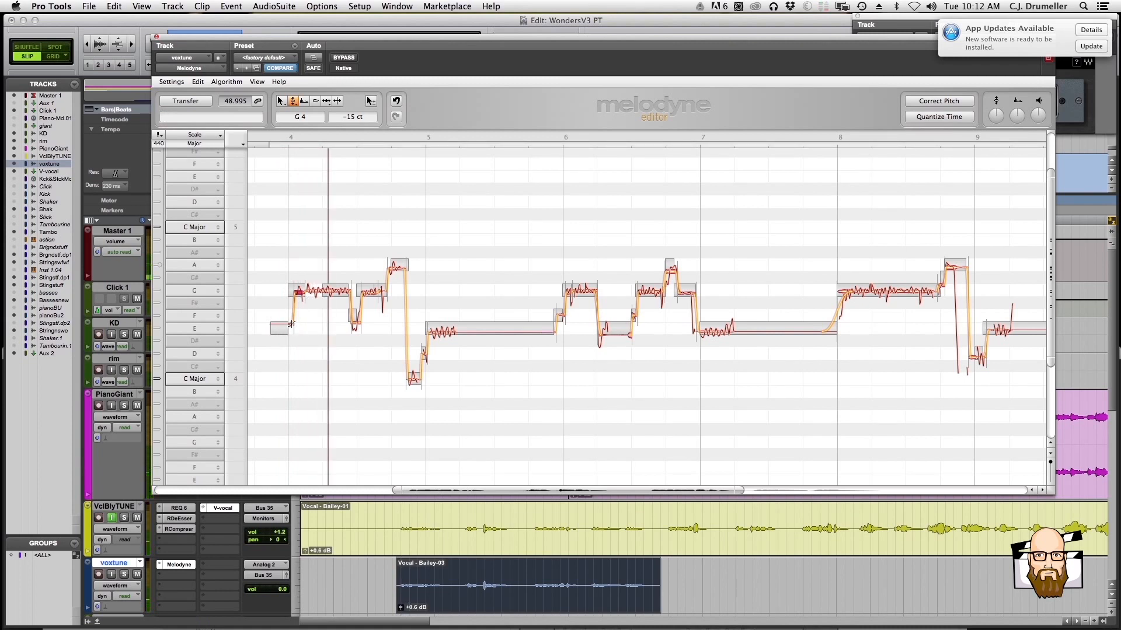
# Set the E4 note just before bar 4 to +7 cents and play the phrase
pyautogui.click(293, 330)
pyautogui.click(292, 326)
pyautogui.moveTo(286, 326); pyautogui.dragTo(286, 328)
pyautogui.press('space')
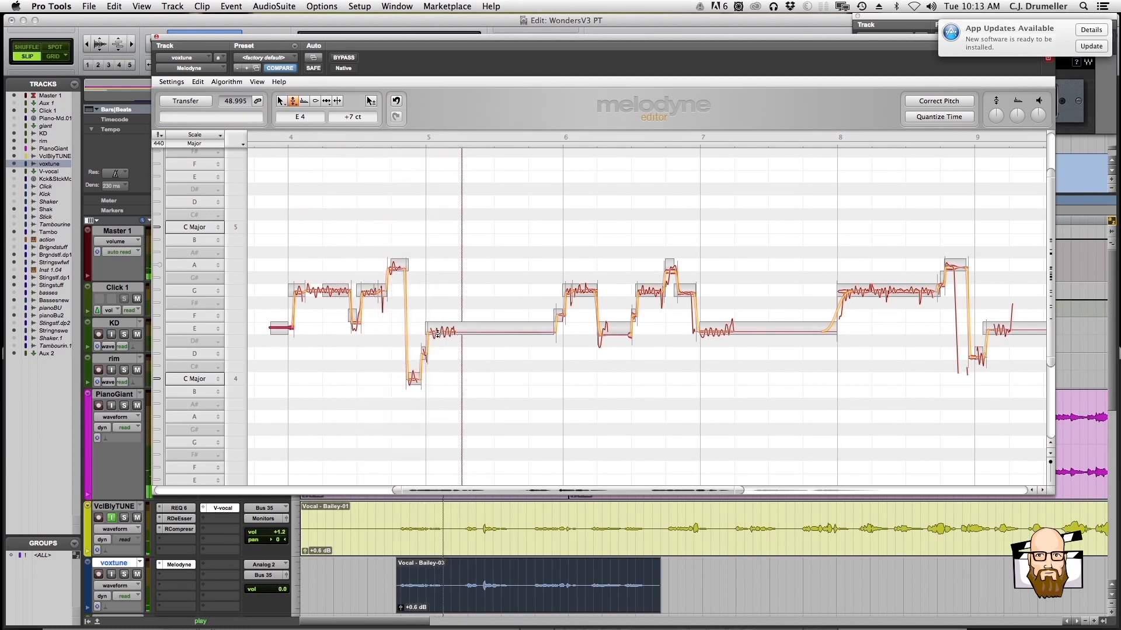
# Raise the long E4 note at the start of bar 5 to -7 cents and play the phrase back
pyautogui.click(436, 333)
pyautogui.moveTo(437, 332); pyautogui.dragTo(436, 330)
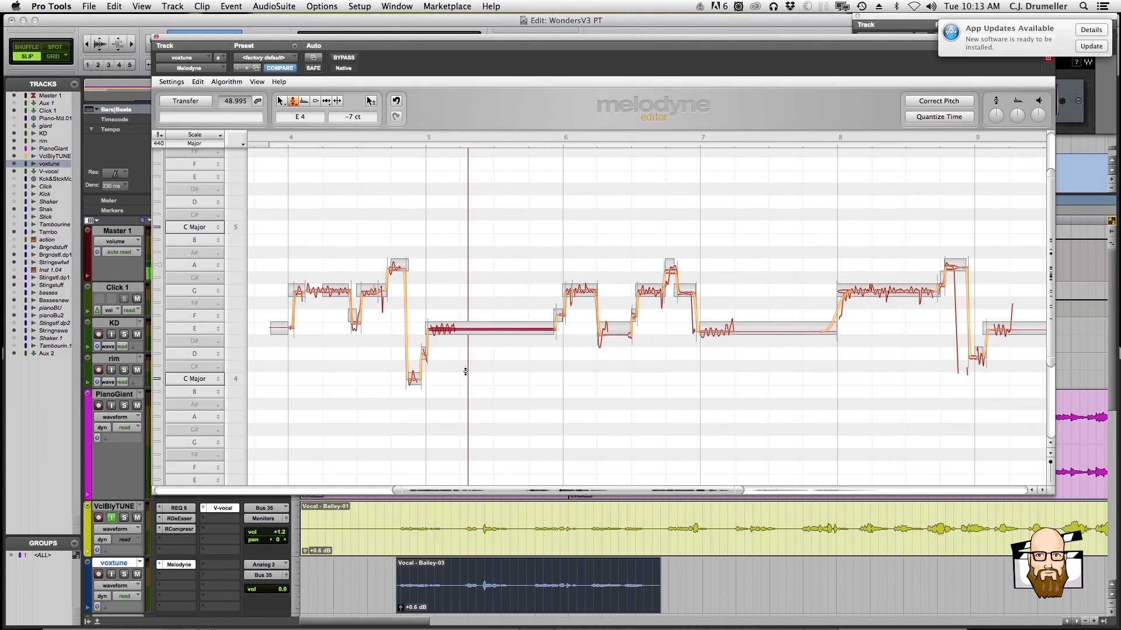
pyautogui.press('space')
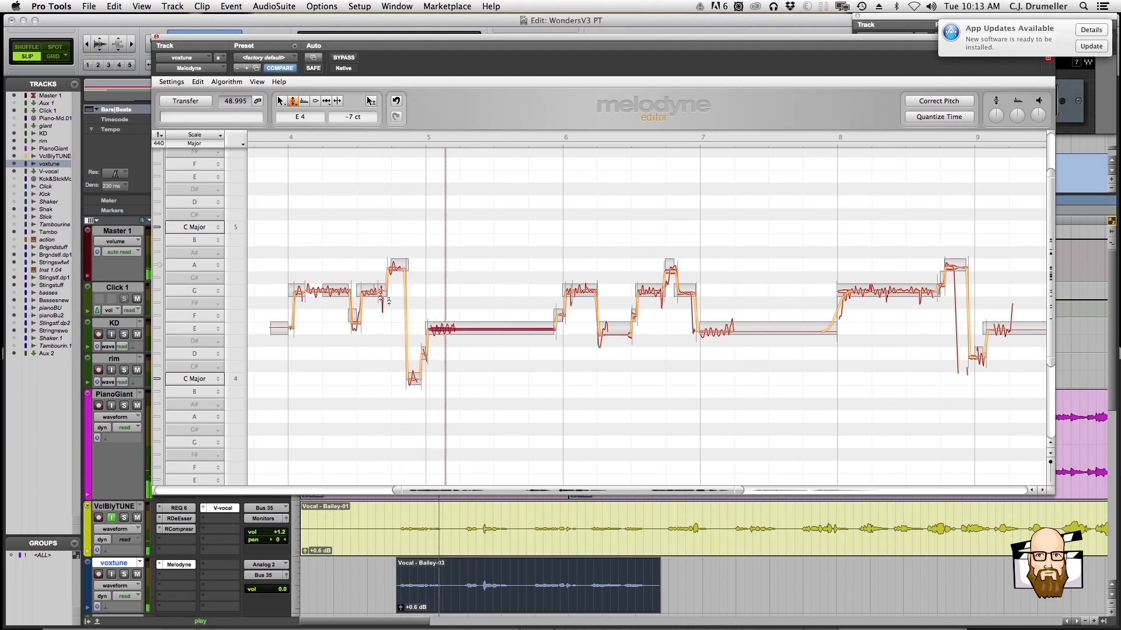
pyautogui.press('space')
# Fine-tune the short G4 note in the second half of bar 4 to -2 cents
pyautogui.click(367, 293)
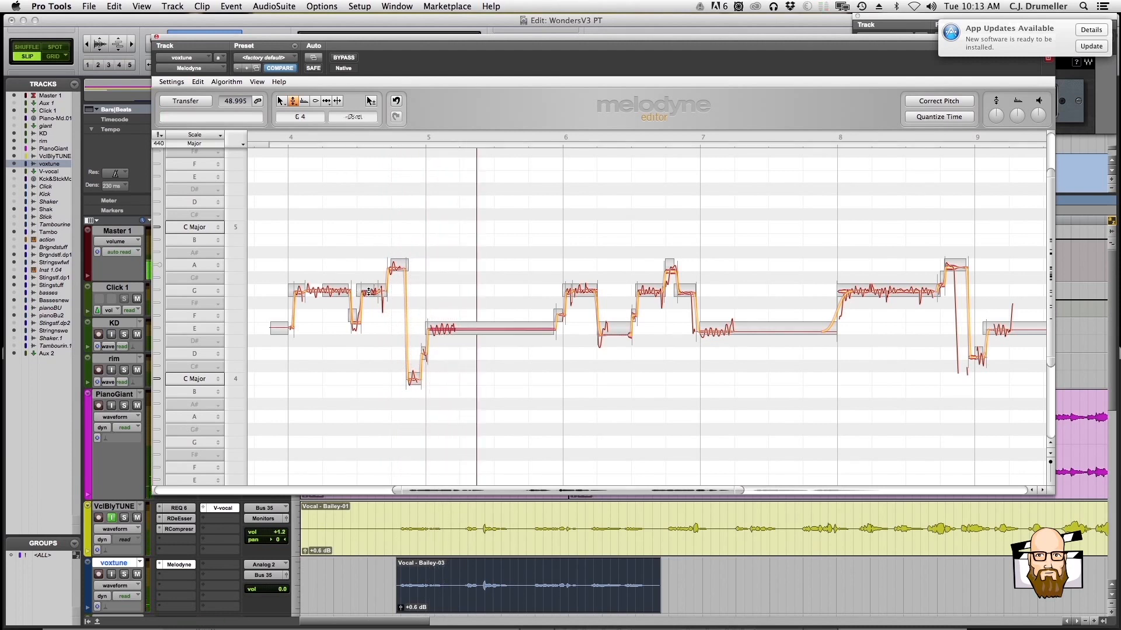
pyautogui.click(366, 294)
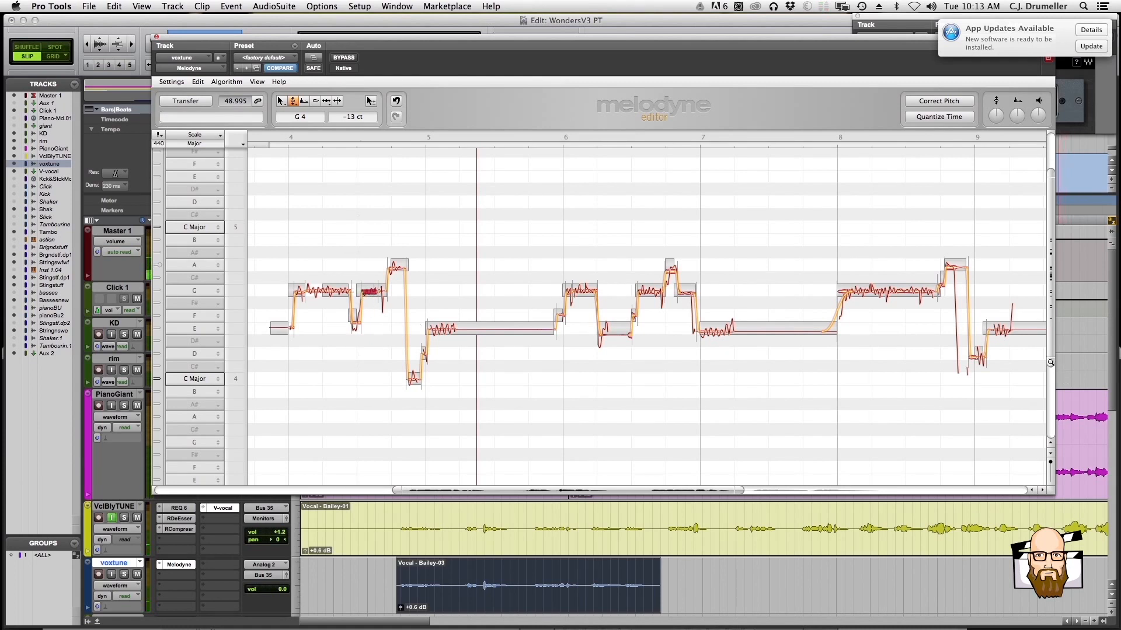
pyautogui.moveTo(1050, 368); pyautogui.dragTo(1051, 317)
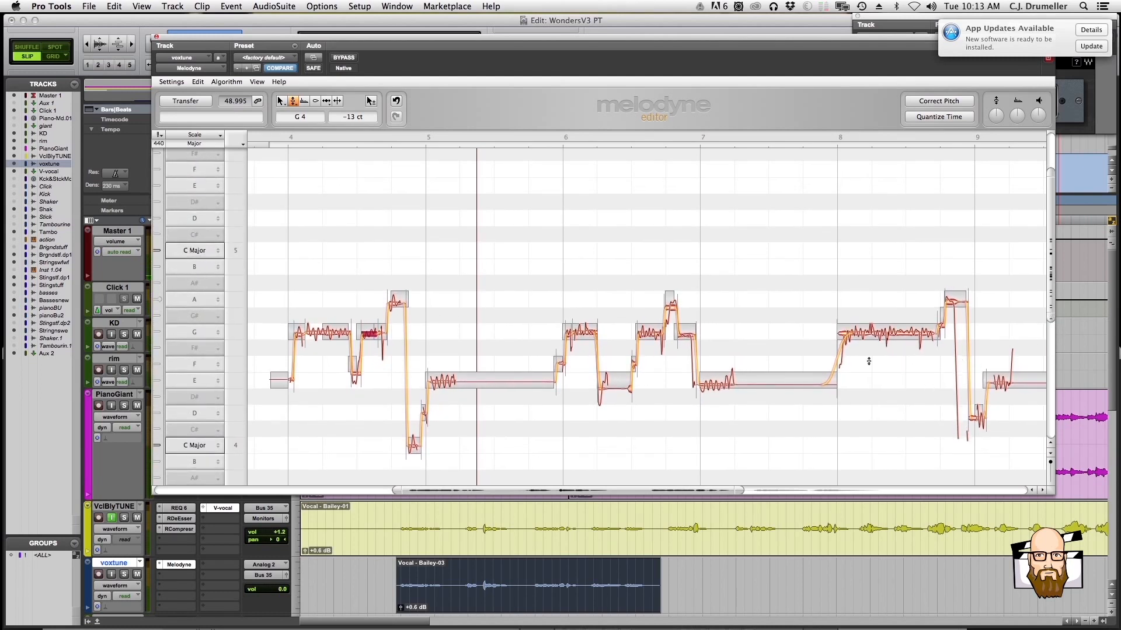
pyautogui.scroll(-1, 672, 378)
pyautogui.click(370, 344)
pyautogui.click(369, 316)
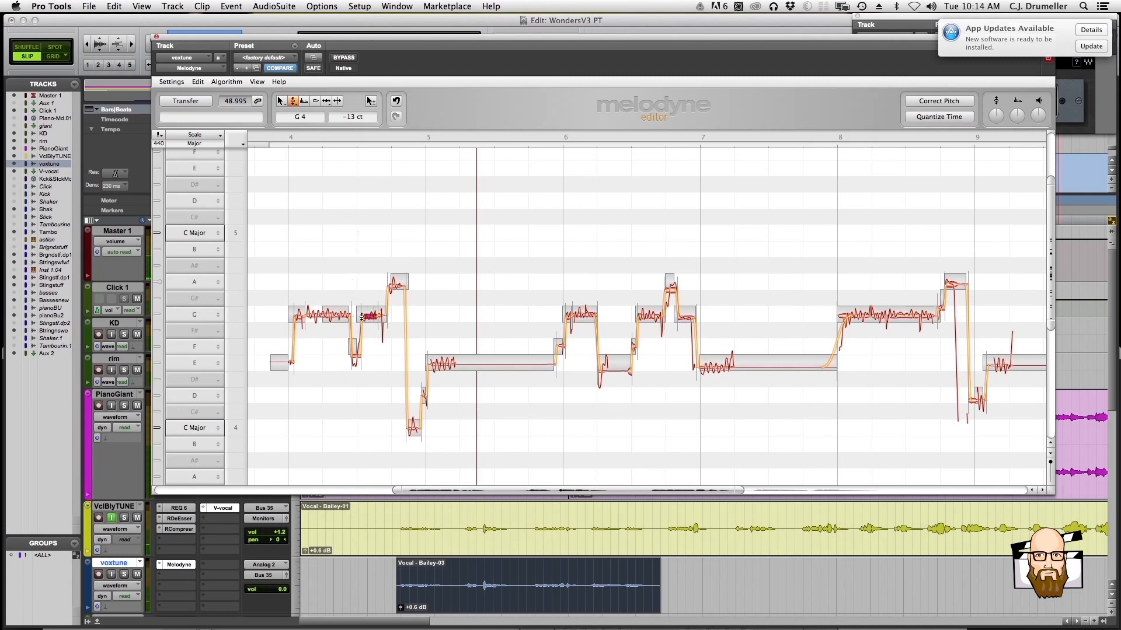
pyautogui.moveTo(380, 316); pyautogui.dragTo(367, 317)
# Review the available note editing tools and switch to the Note Separation Tool
pyautogui.rightClick(380, 339)
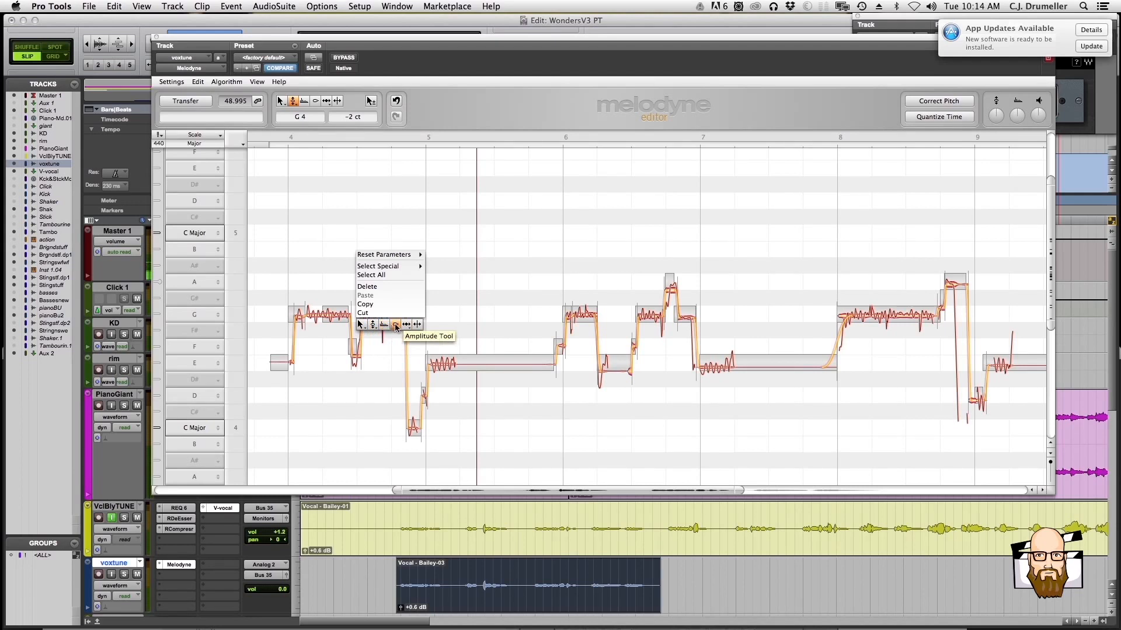
pyautogui.moveTo(406, 326)
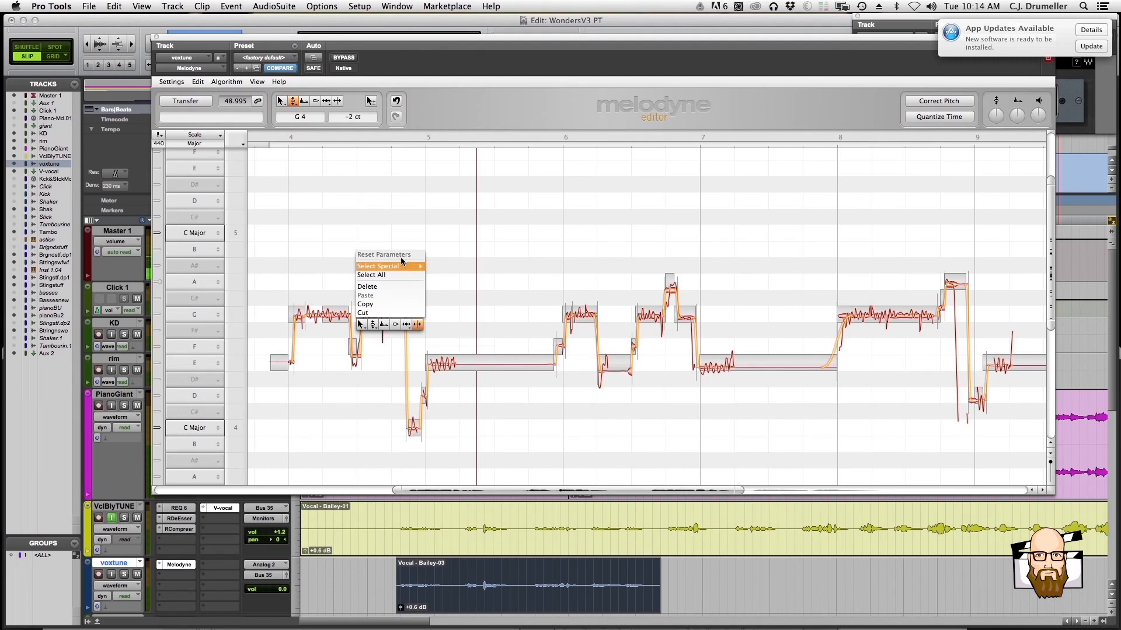
pyautogui.click(416, 324)
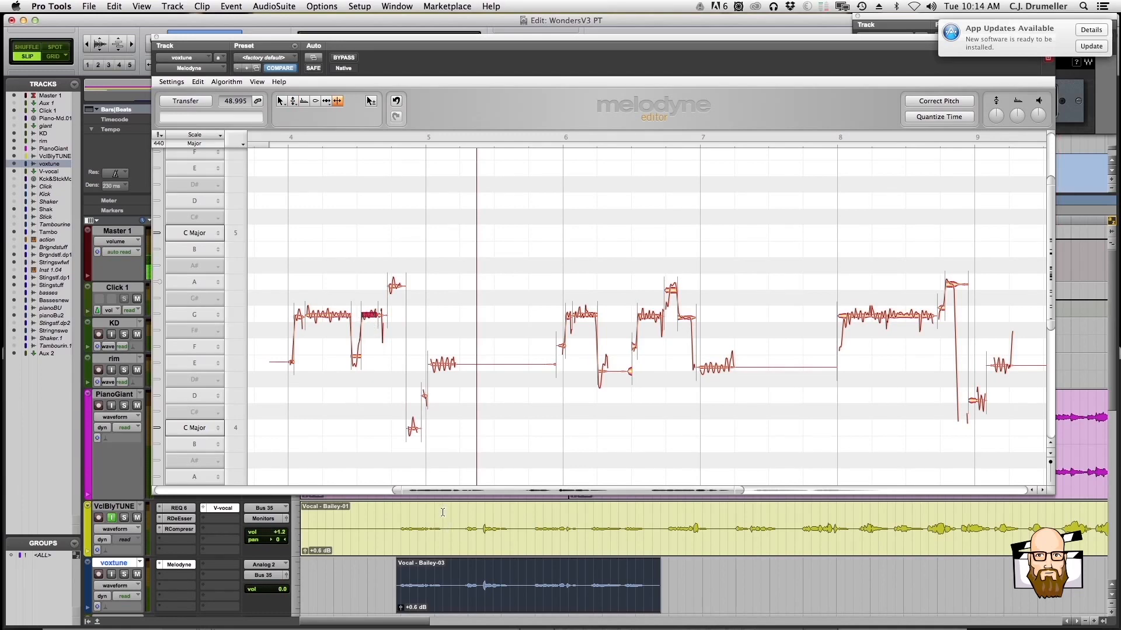
pyautogui.moveTo(395, 490); pyautogui.dragTo(418, 492)
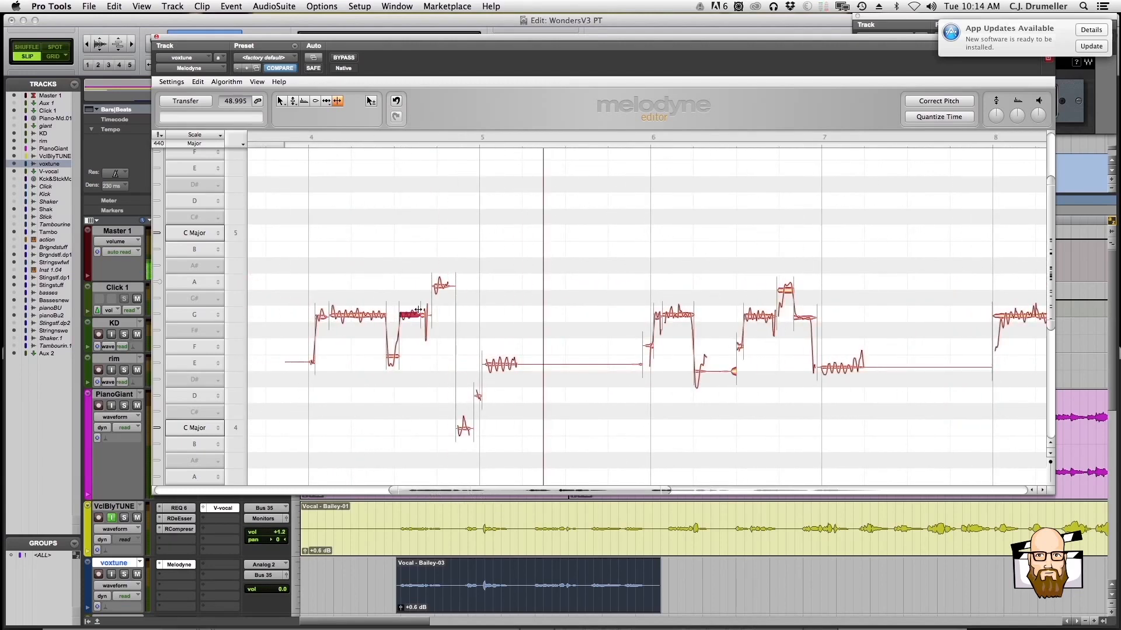
# Set the pitch drift of the selected G4 note in bar 4 to -121% with the Pitch Drift Tool and play it back
pyautogui.rightClick(412, 331)
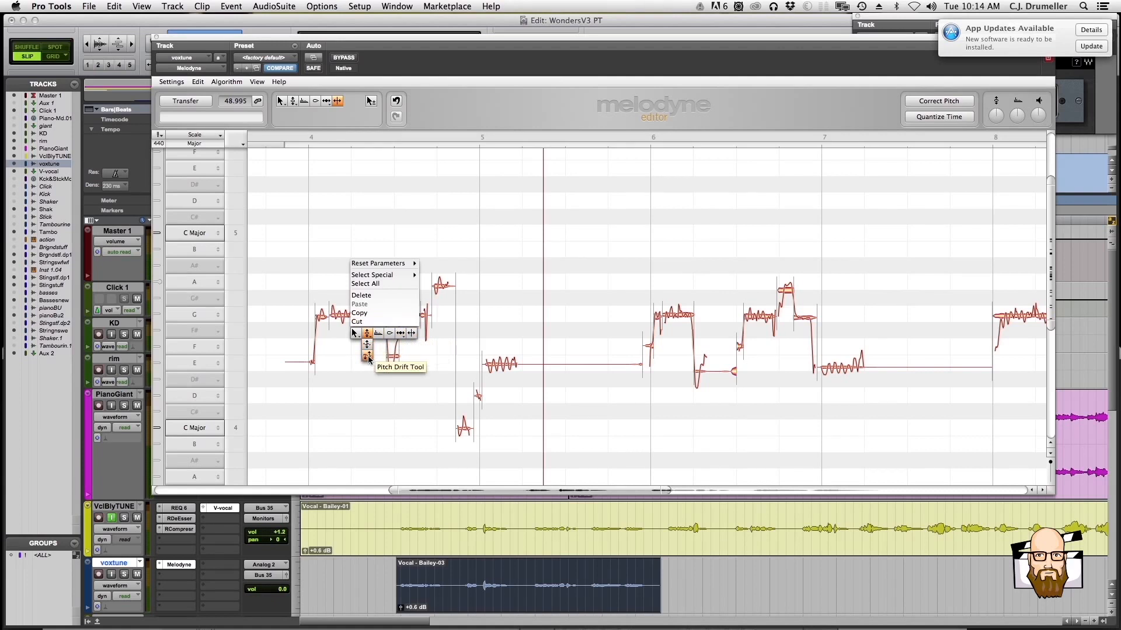
pyautogui.click(368, 358)
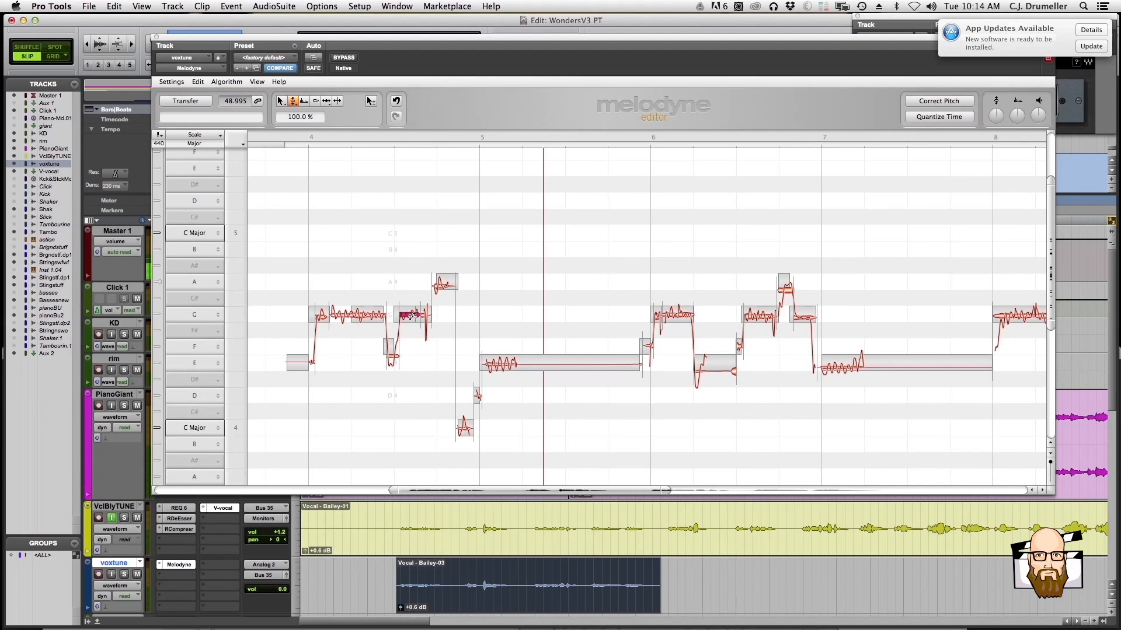
pyautogui.moveTo(413, 315); pyautogui.dragTo(410, 322)
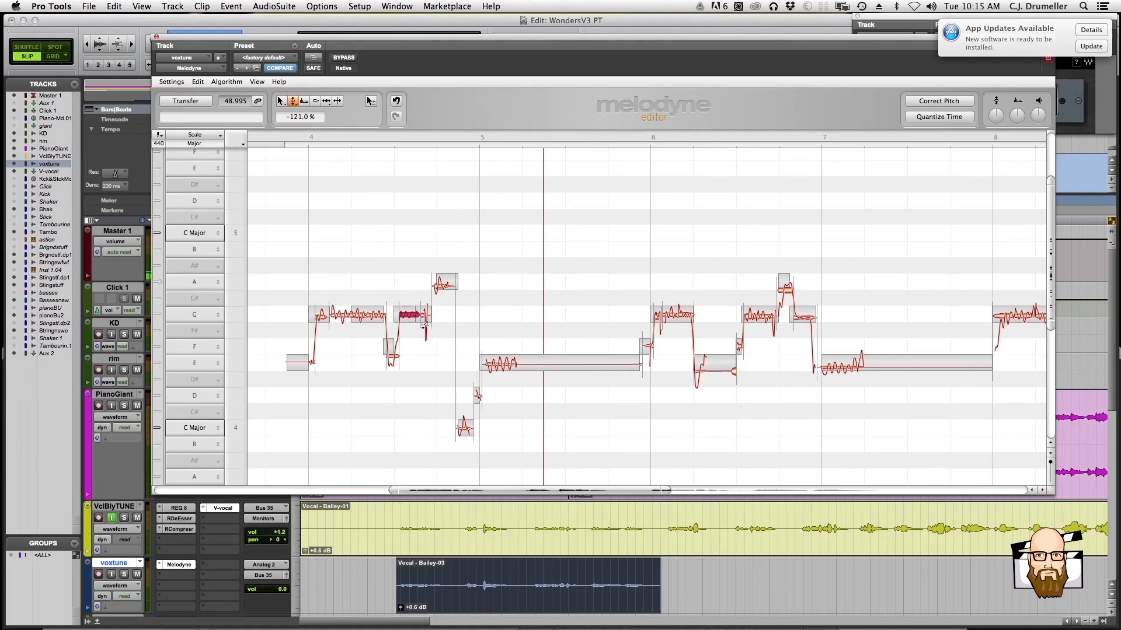
pyautogui.press('space')
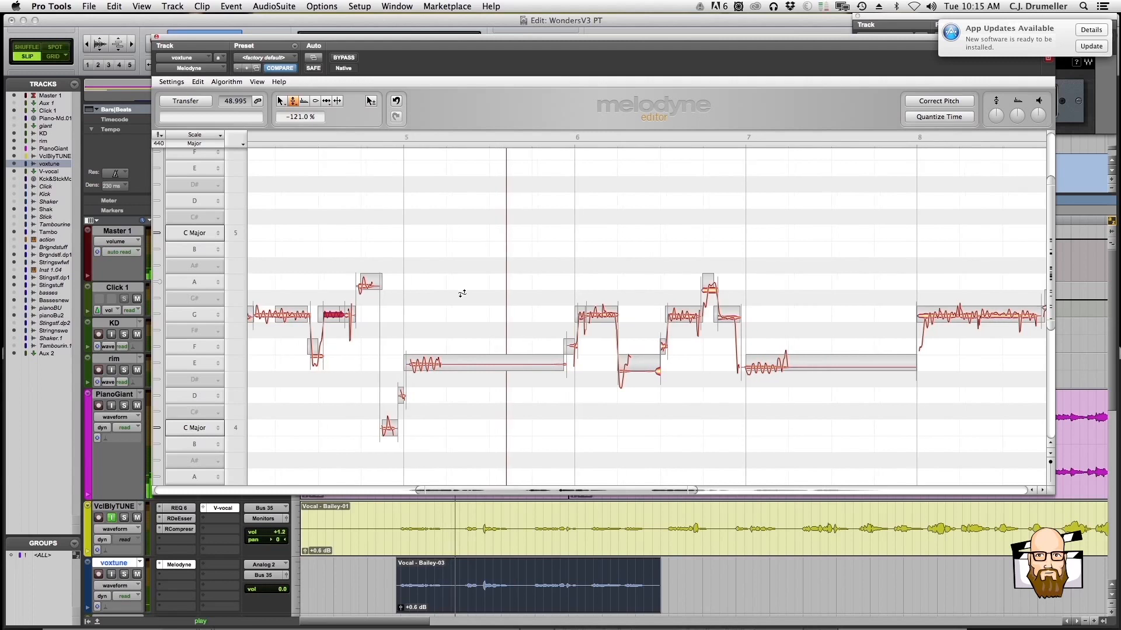
pyautogui.press('space')
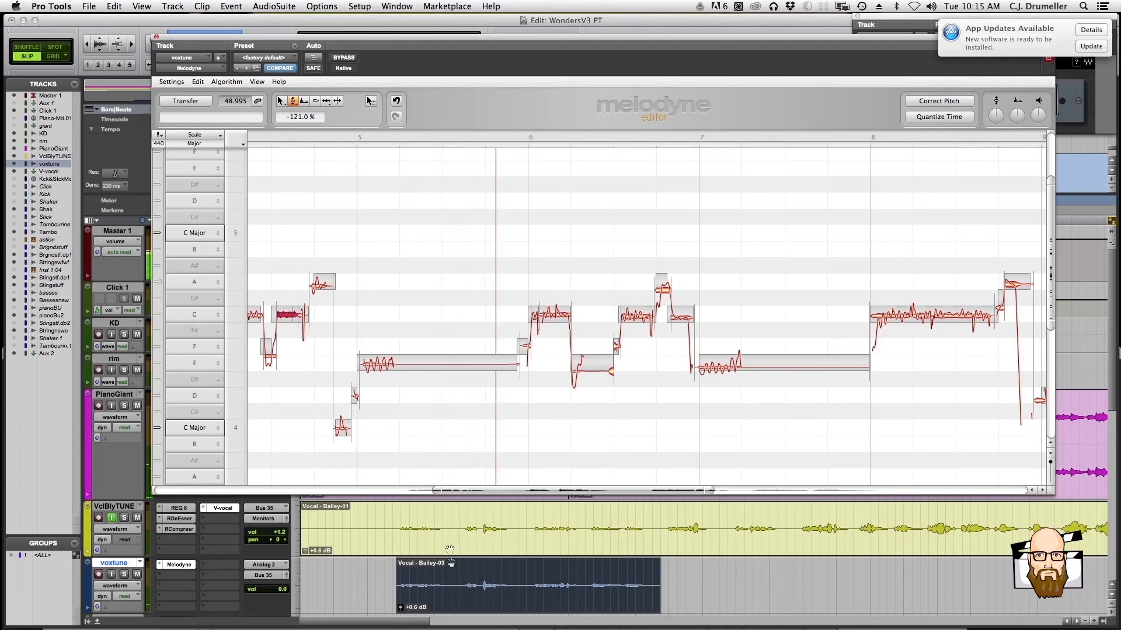
# Place the playback start partway into the voxtune clip and play the vocal from there
pyautogui.scroll(-1, 350, 297)
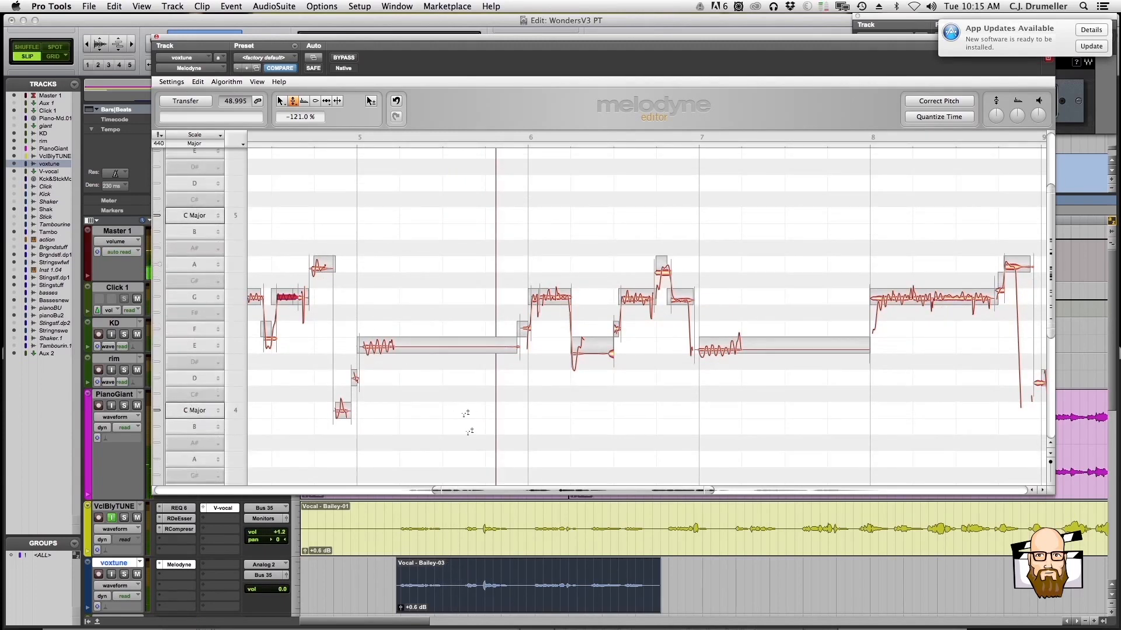
pyautogui.moveTo(489, 492); pyautogui.dragTo(445, 484)
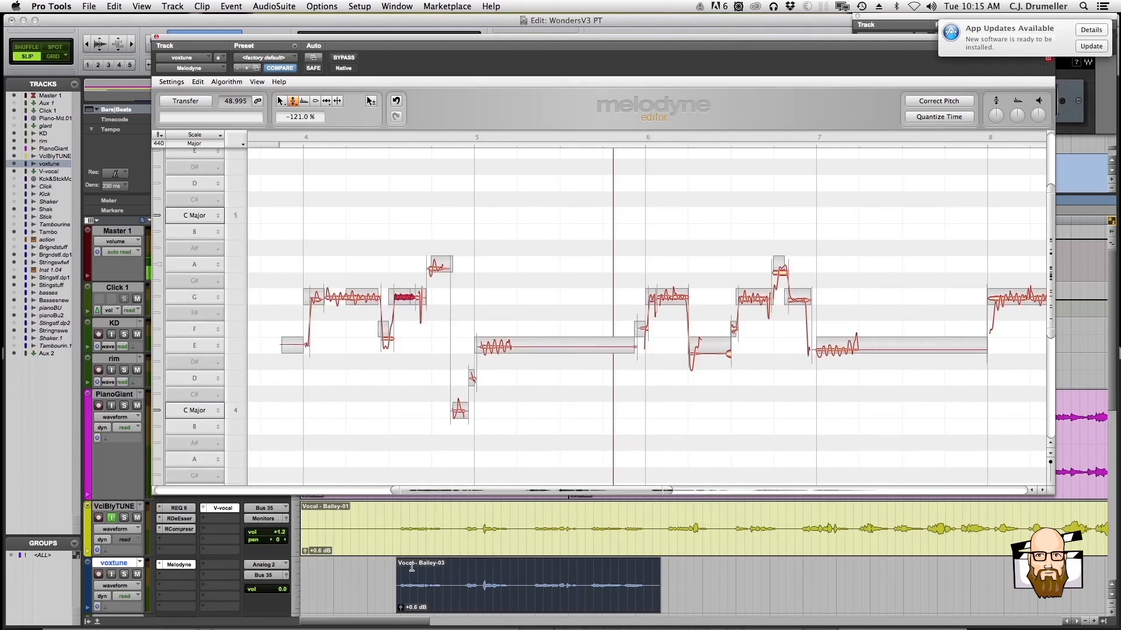
pyautogui.doubleClick(460, 572)
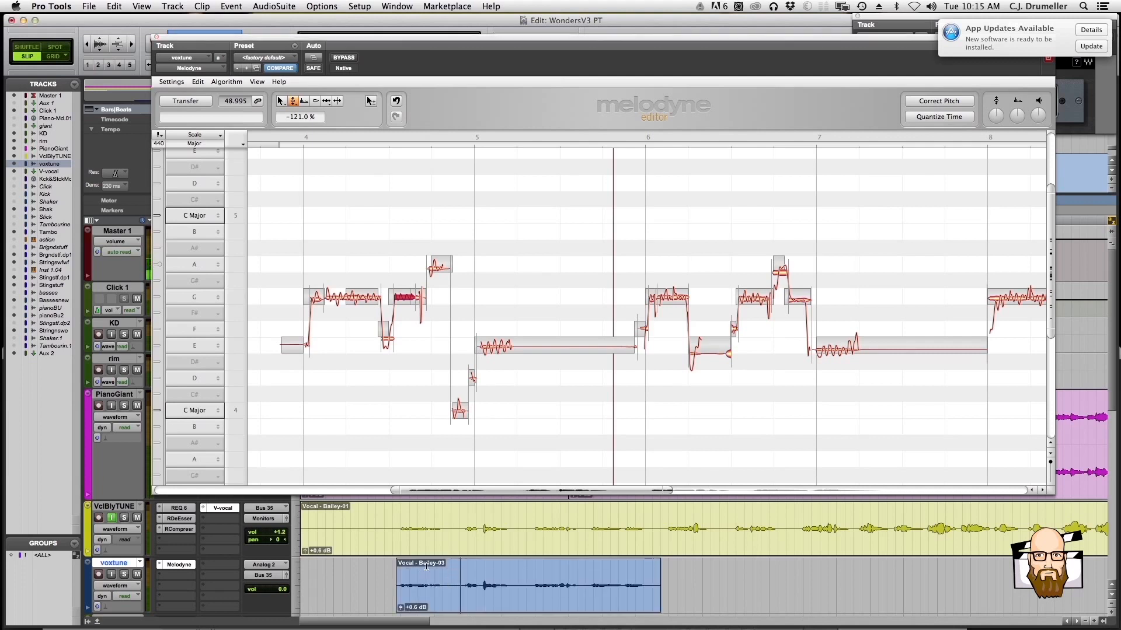
pyautogui.click(458, 609)
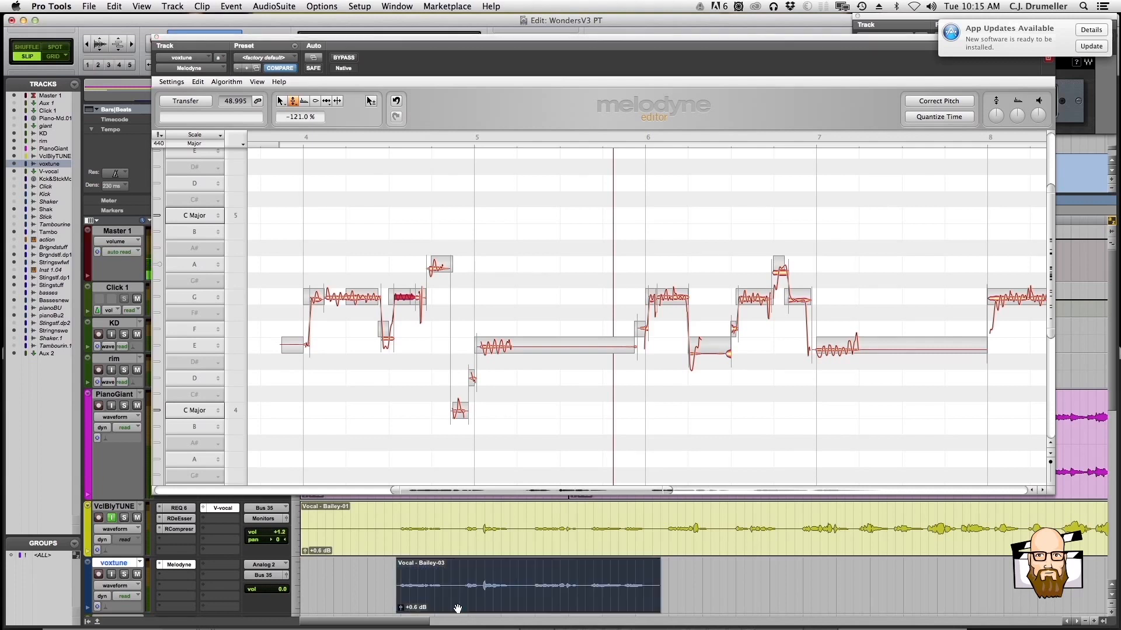
pyautogui.doubleClick(457, 572)
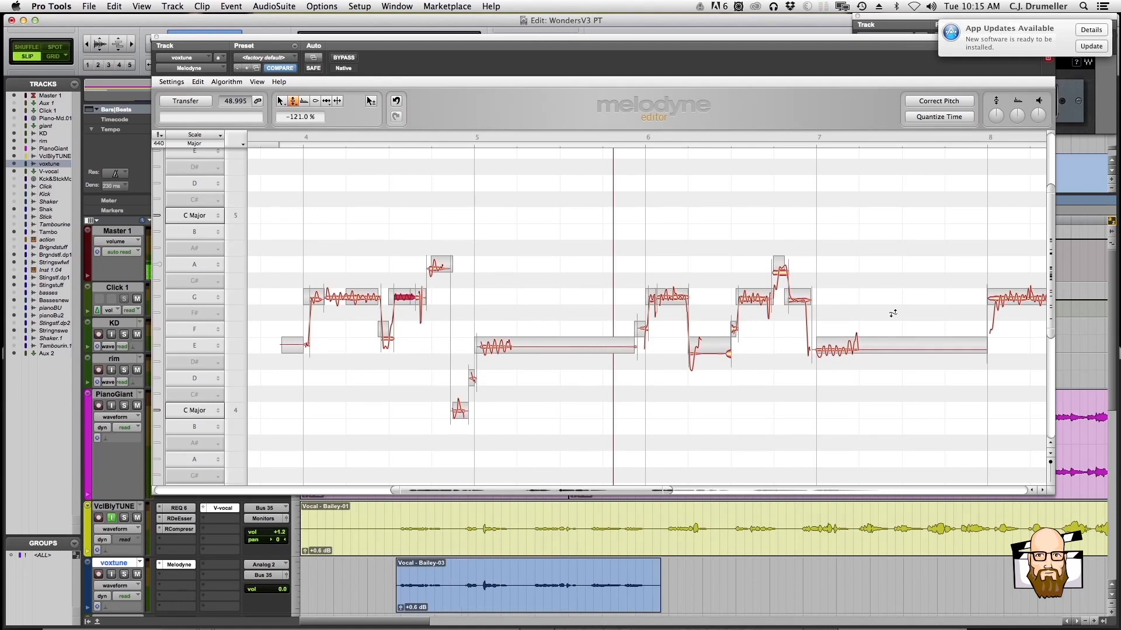
pyautogui.press('space')
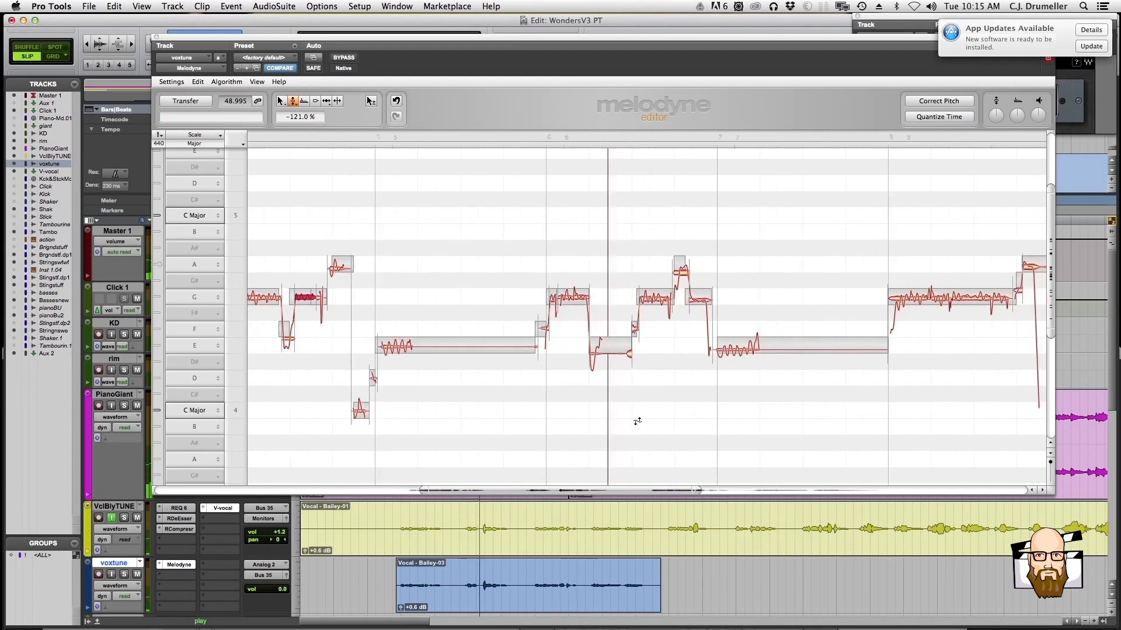
# Tune the long E4 note at bar 7 to +2 cents with the Pitch Tool
pyautogui.rightClick(642, 376)
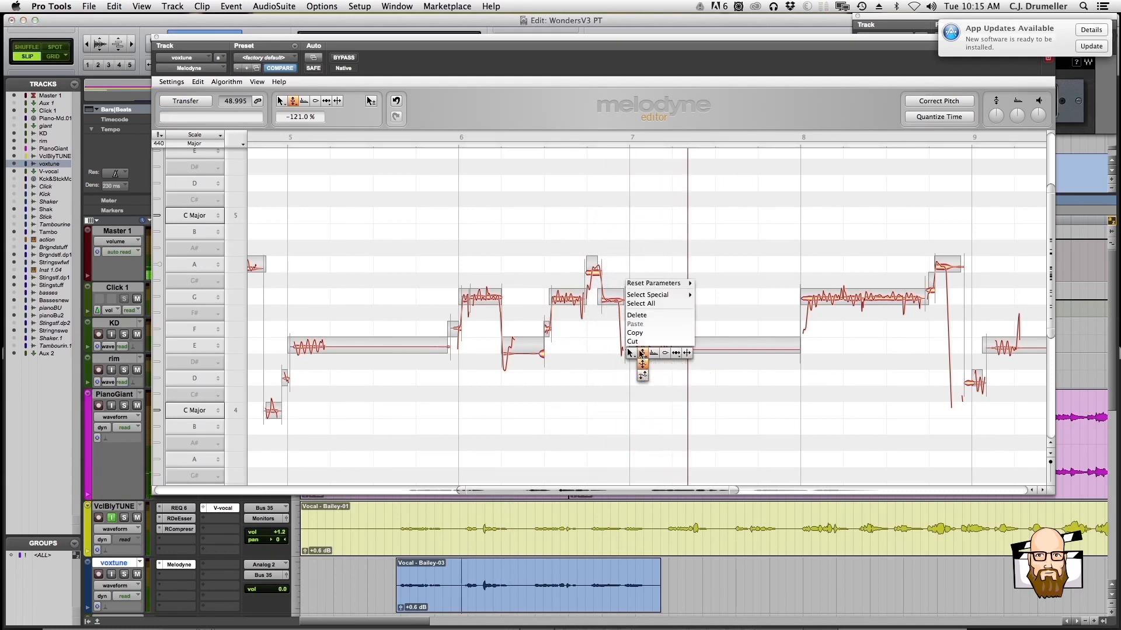
pyautogui.click(642, 355)
pyautogui.click(644, 348)
pyautogui.doubleClick(644, 347)
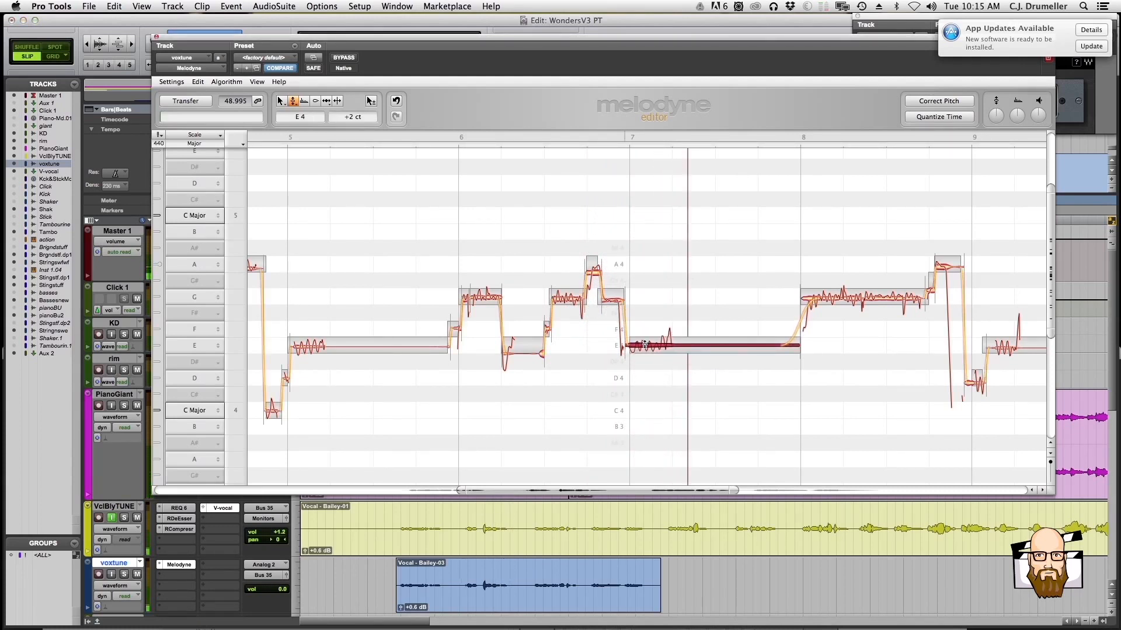
# Set the pitch drift of the long E4 note at bar 7 to 4% with the Pitch Drift Tool and play it back
pyautogui.rightClick(644, 347)
pyautogui.click(643, 356)
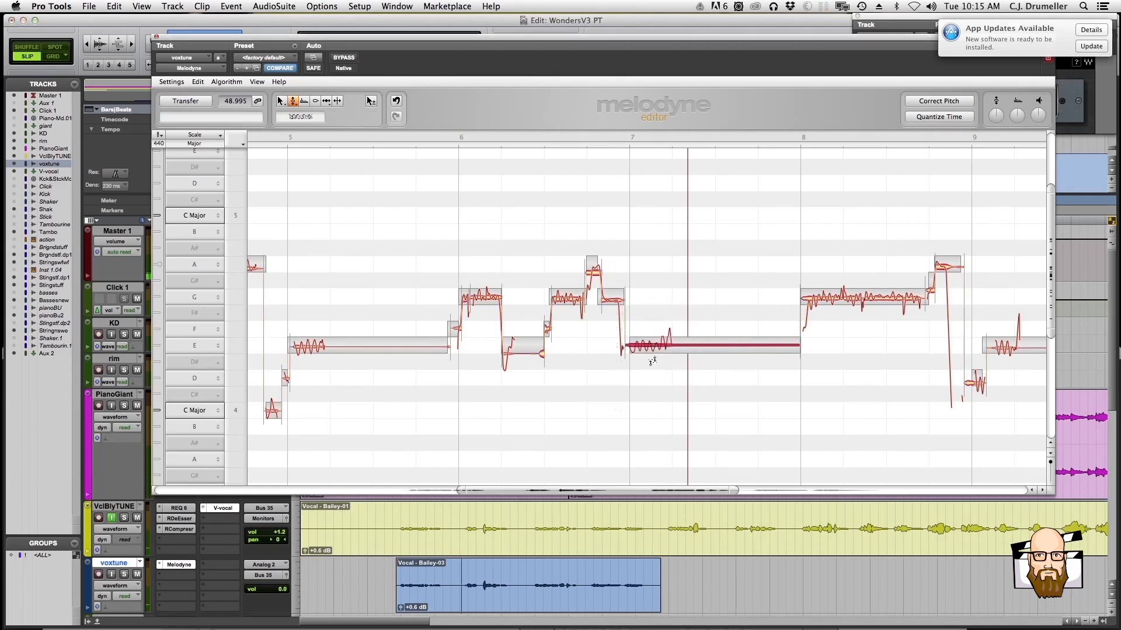
pyautogui.press('space')
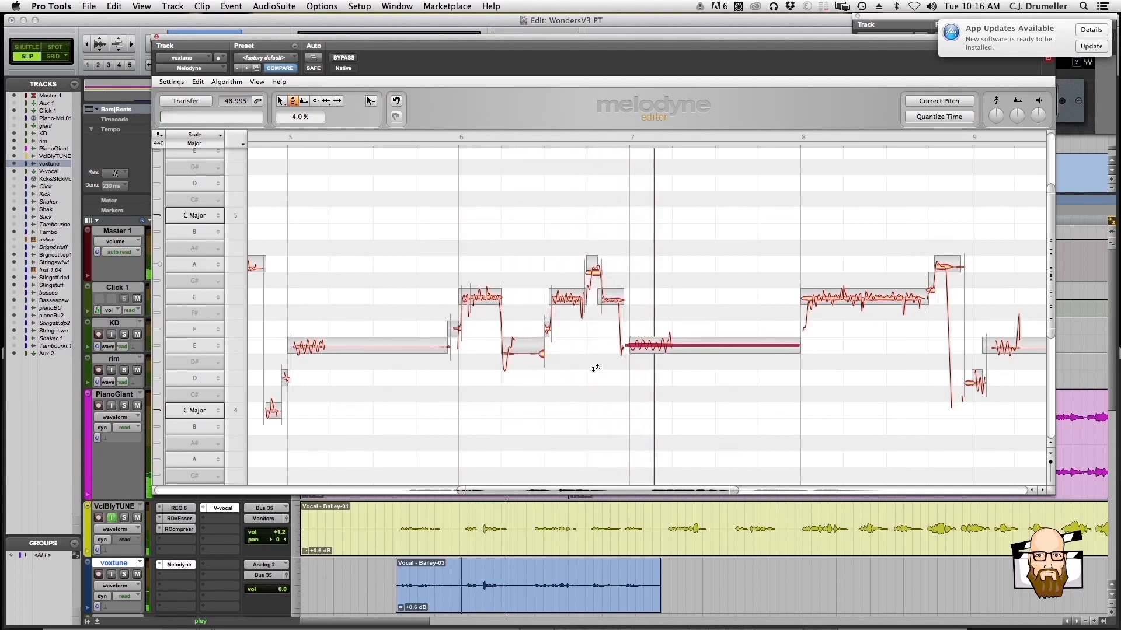
# With the Pitch Tool, adjust the last G4 note before bar 7 and tune the earlier G4 note mid-bar 6 to -3 cents
pyautogui.rightClick(595, 368)
pyautogui.click(595, 369)
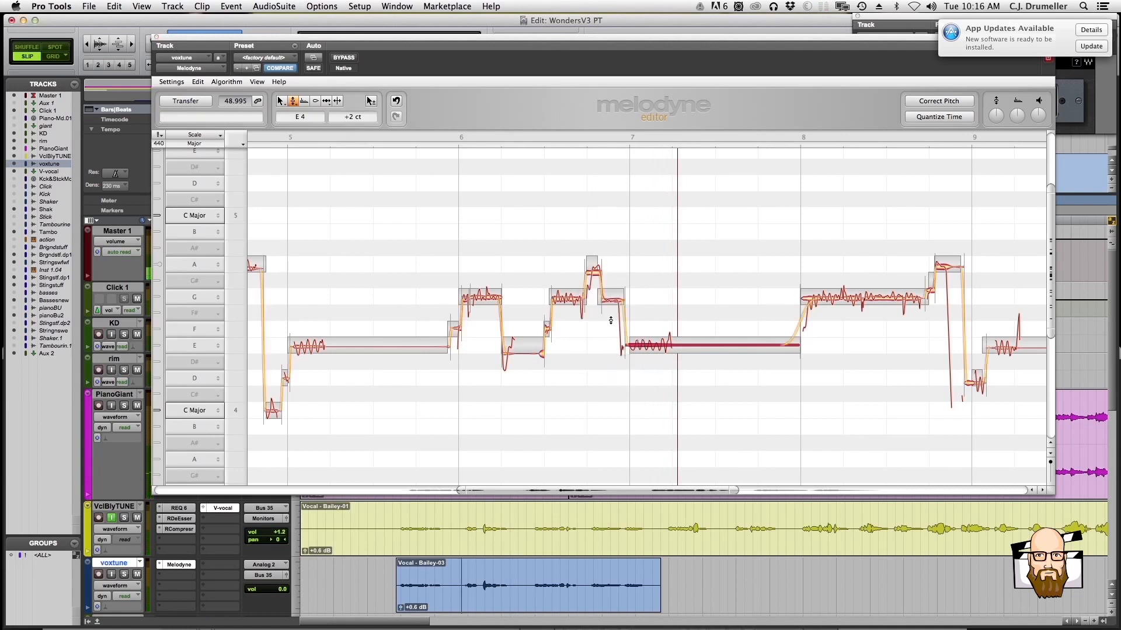
pyautogui.moveTo(615, 295); pyautogui.dragTo(615, 293)
pyautogui.press('space')
pyautogui.click(569, 298)
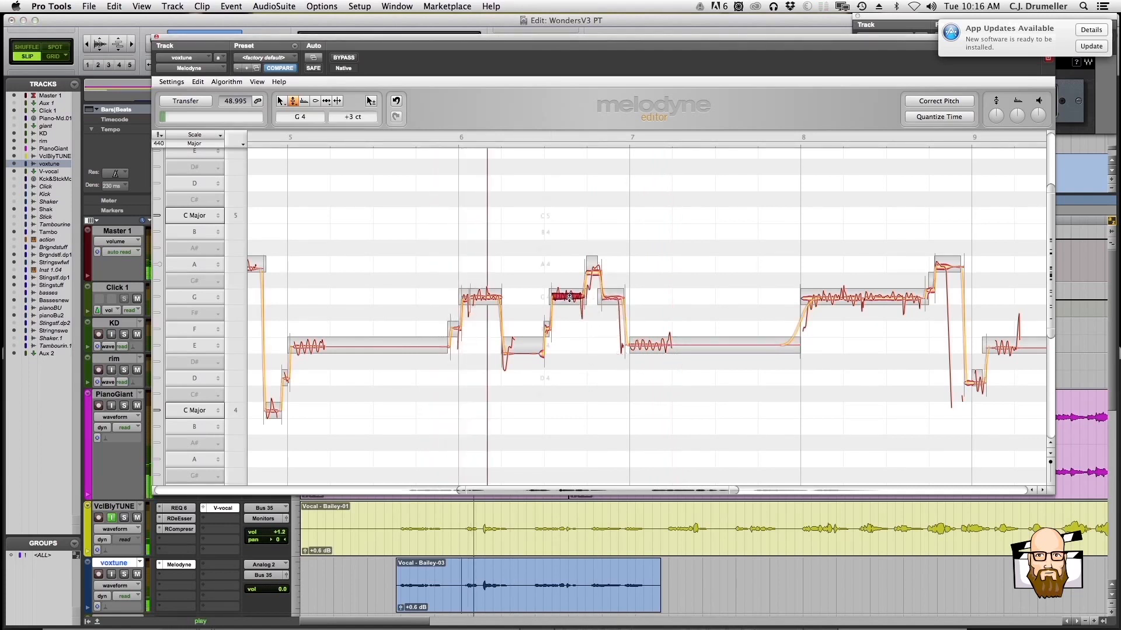
pyautogui.moveTo(569, 298); pyautogui.dragTo(569, 300)
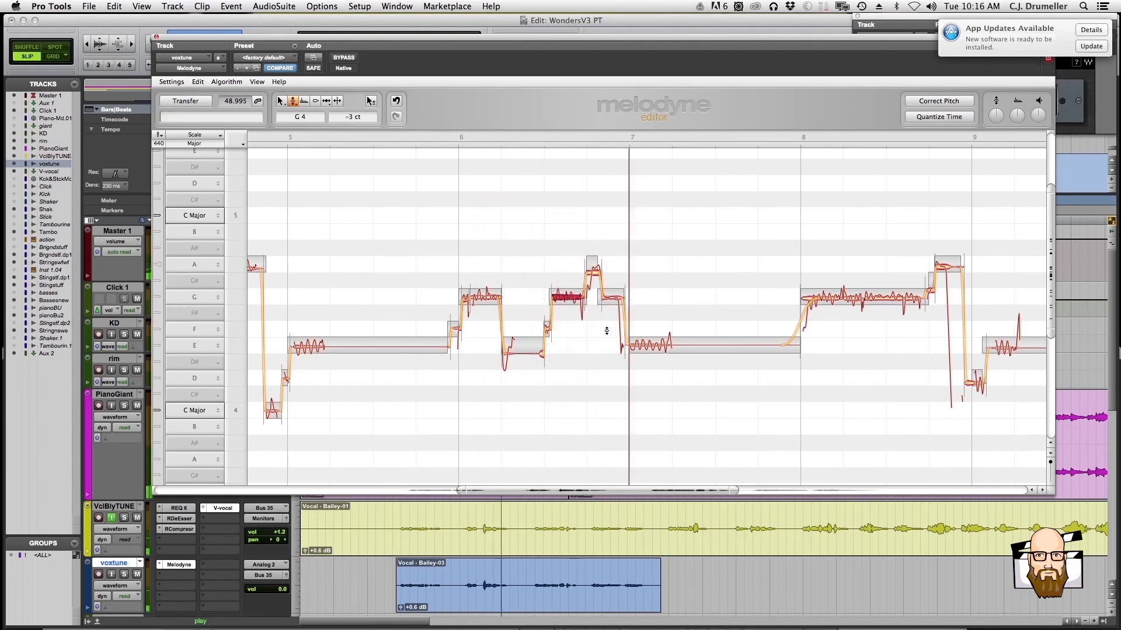
# Try reducing the pitch modulation of the long E4 note at bar 7 to 31%
pyautogui.hscroll(5, 607, 332)
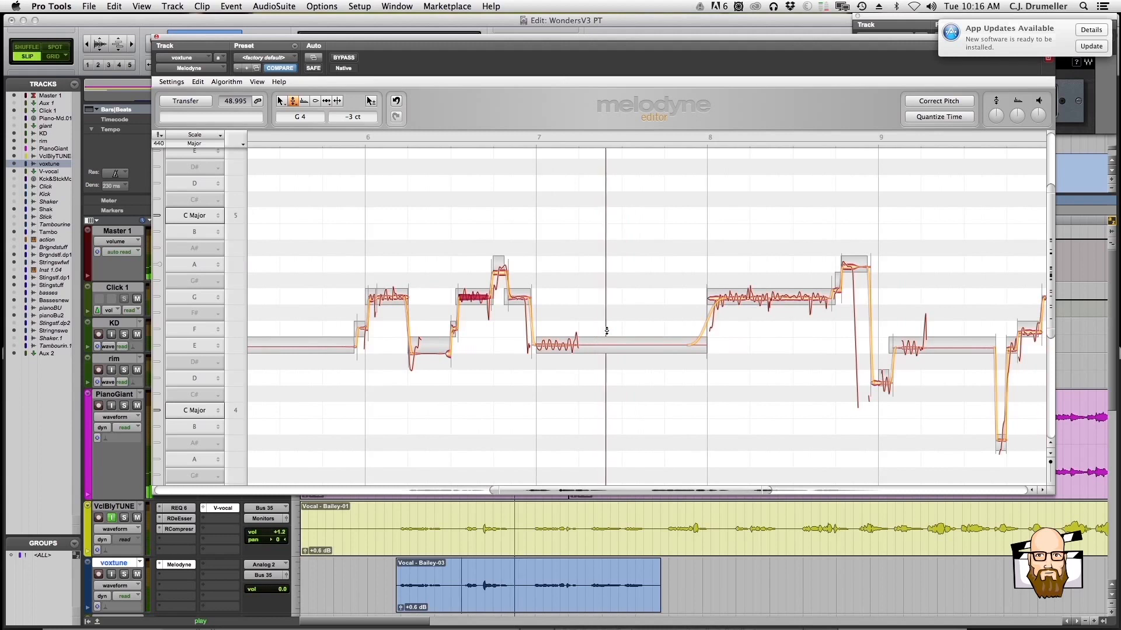
pyautogui.rightClick(558, 344)
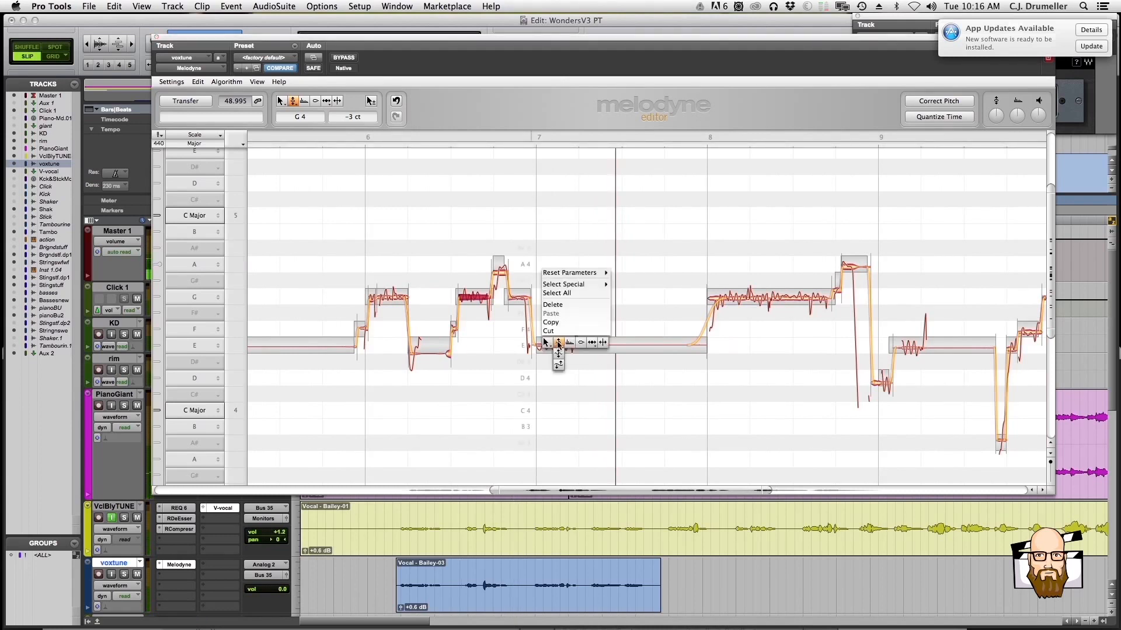
pyautogui.click(558, 350)
pyautogui.click(555, 345)
pyautogui.moveTo(555, 344); pyautogui.dragTo(552, 372)
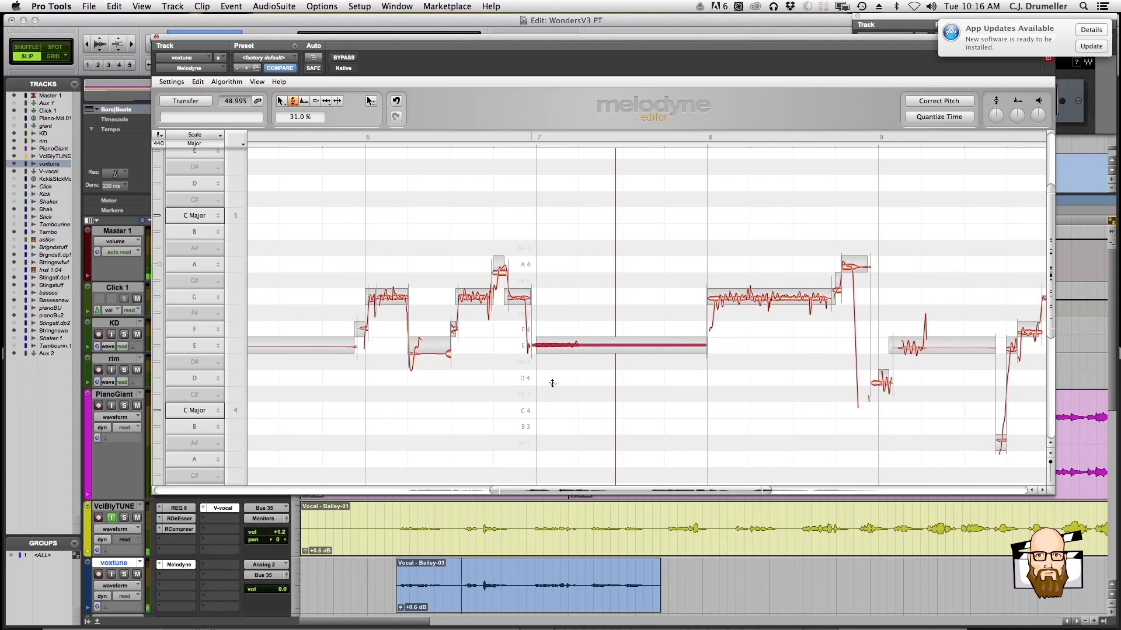
# Undo the pitch modulation change on the long E4 note at bar 7 in Melodyne
pyautogui.rightClick(555, 367)
pyautogui.click(554, 366)
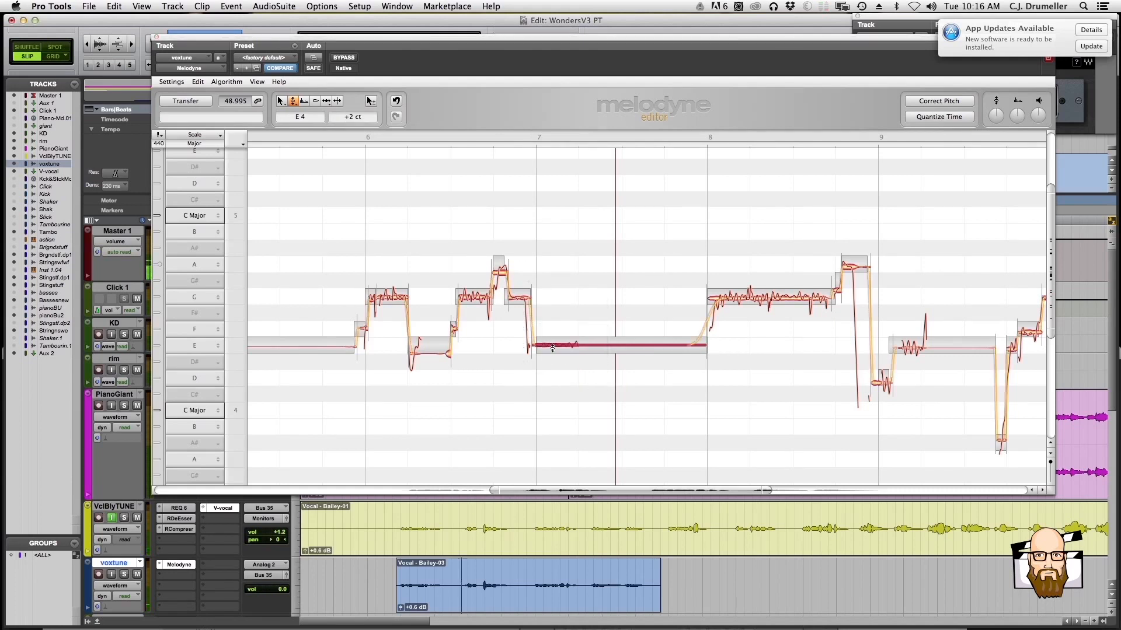
pyautogui.rightClick(554, 355)
pyautogui.click(540, 357)
pyautogui.press('super+z')
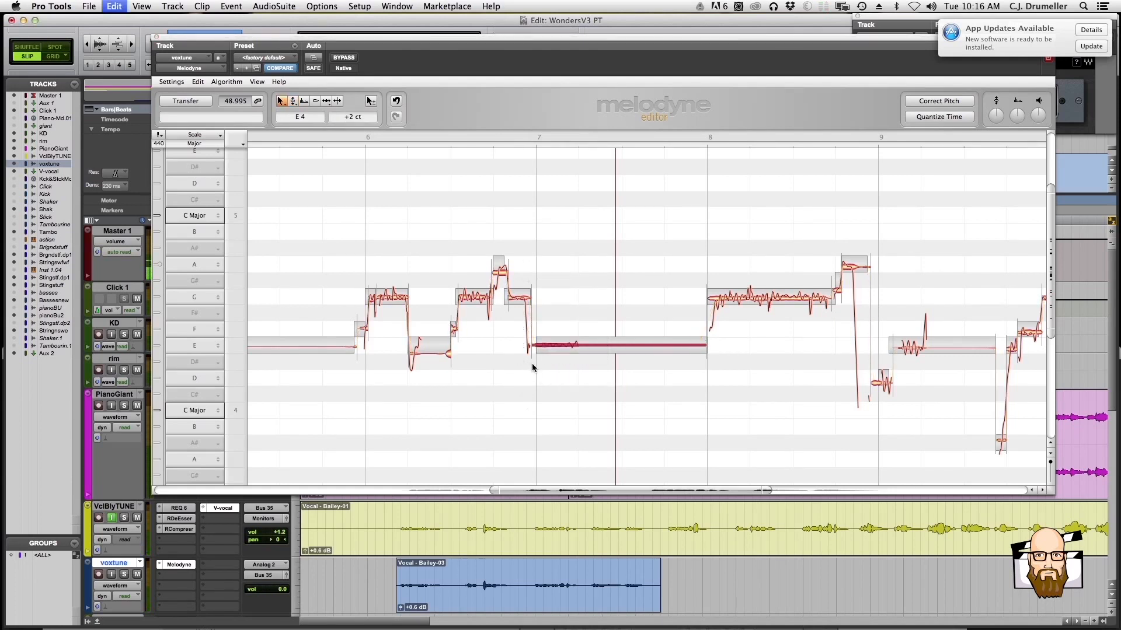
pyautogui.click(548, 372)
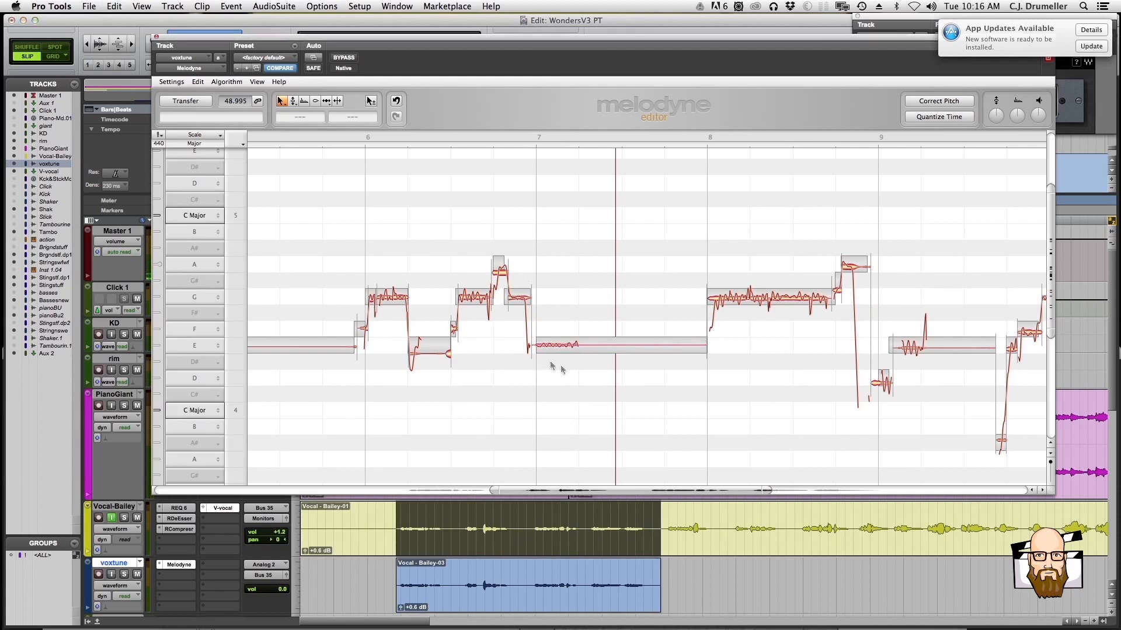
pyautogui.click(198, 82)
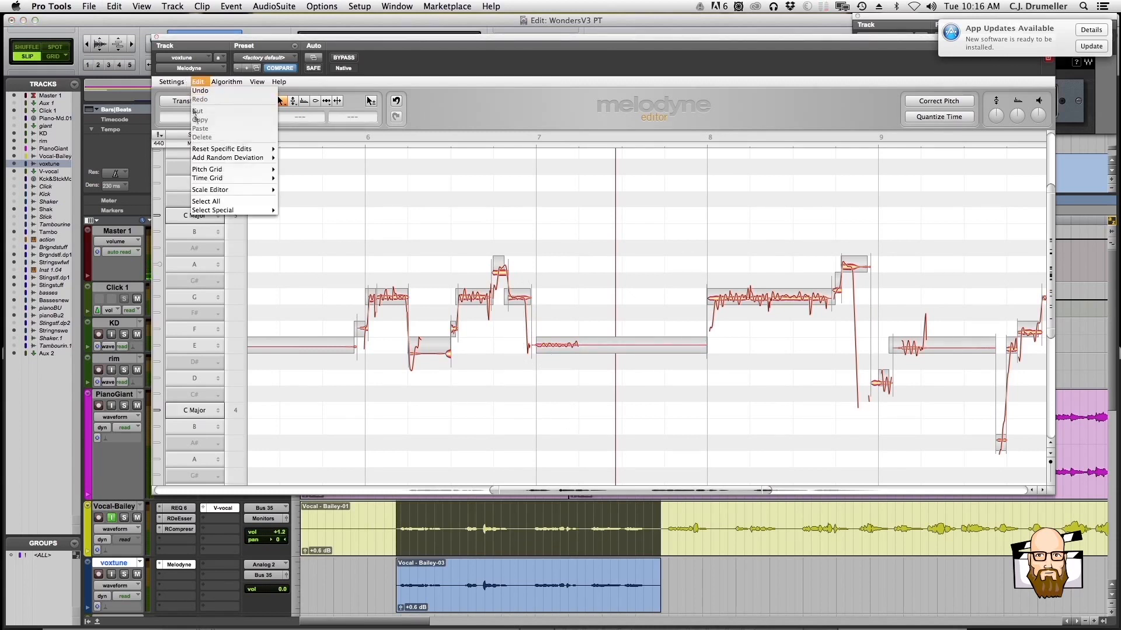
pyautogui.click(202, 82)
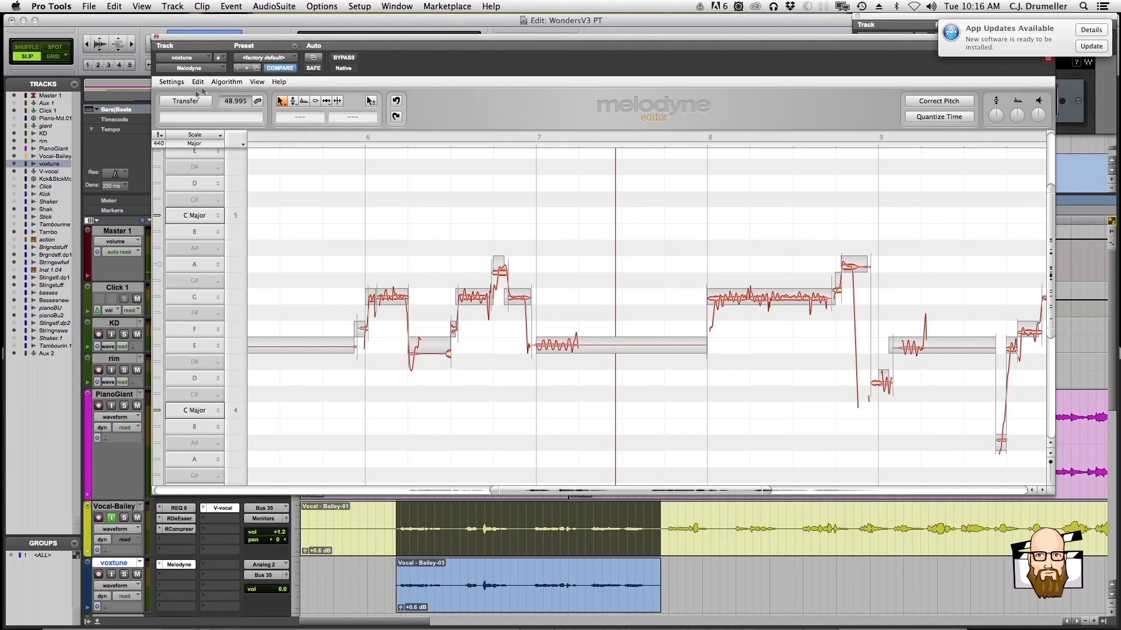
# Place the playback start inside the voxtune clip, try a pitch modulation of -3% on the long bar 7 E4 note, and listen to it
pyautogui.click(541, 567)
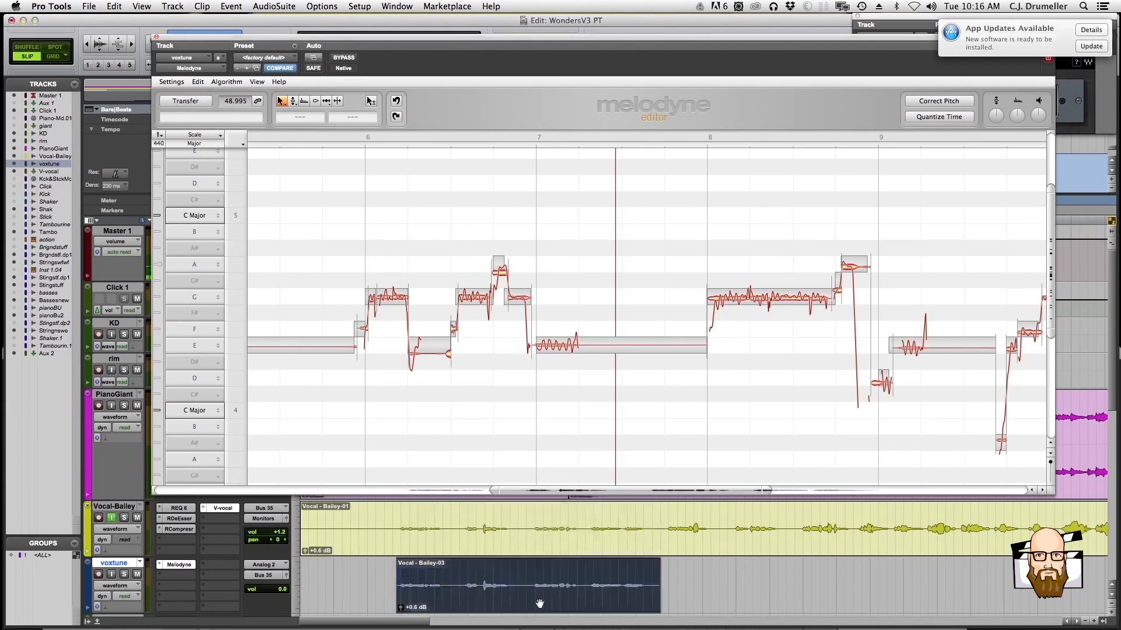
pyautogui.click(460, 574)
pyautogui.click(541, 346)
pyautogui.rightClick(546, 346)
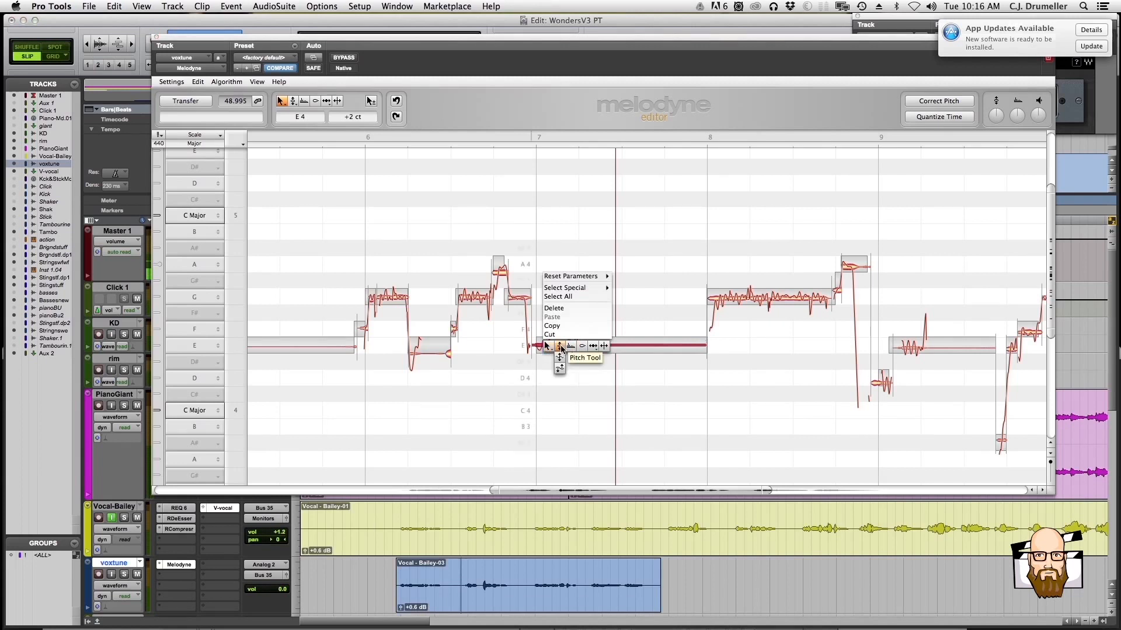
pyautogui.click(563, 358)
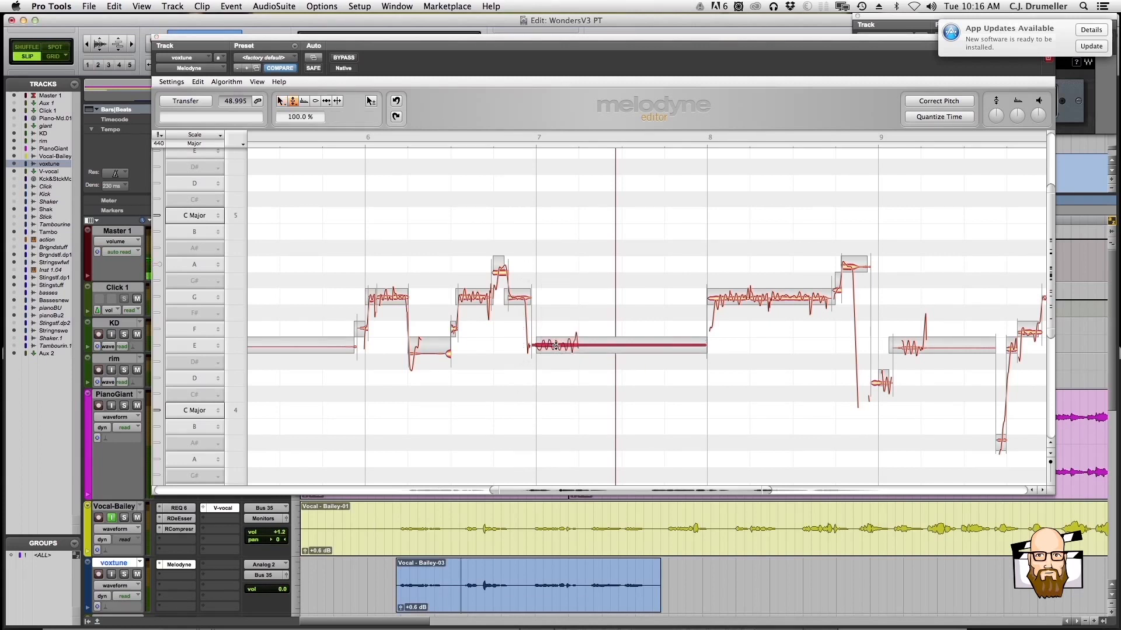
pyautogui.moveTo(556, 345); pyautogui.dragTo(550, 407)
pyautogui.press('space')
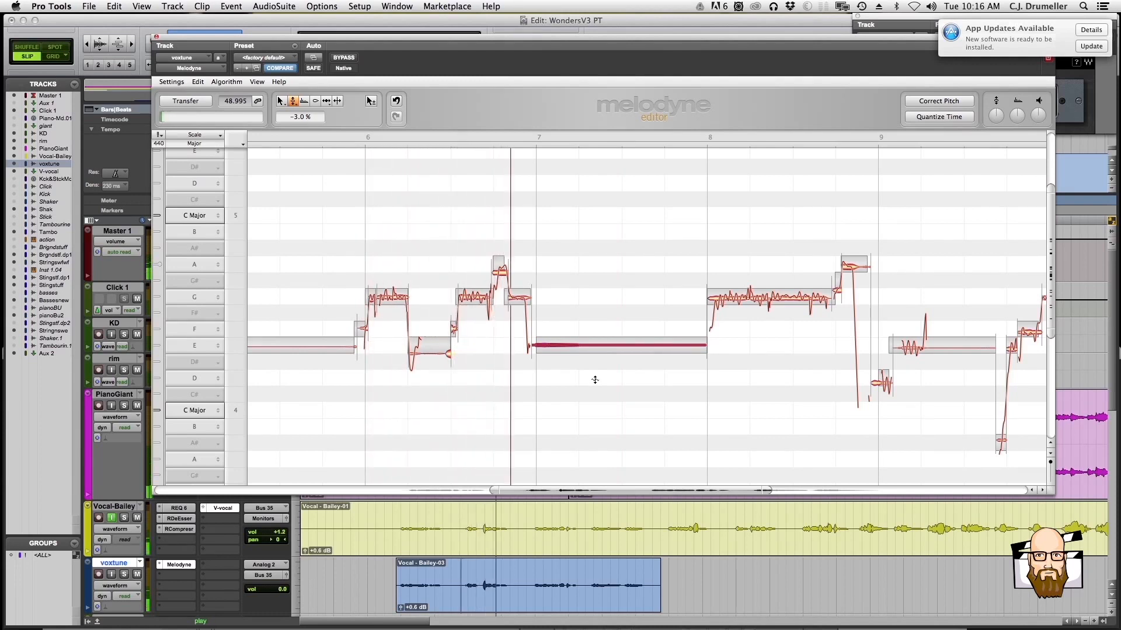
pyautogui.press('space')
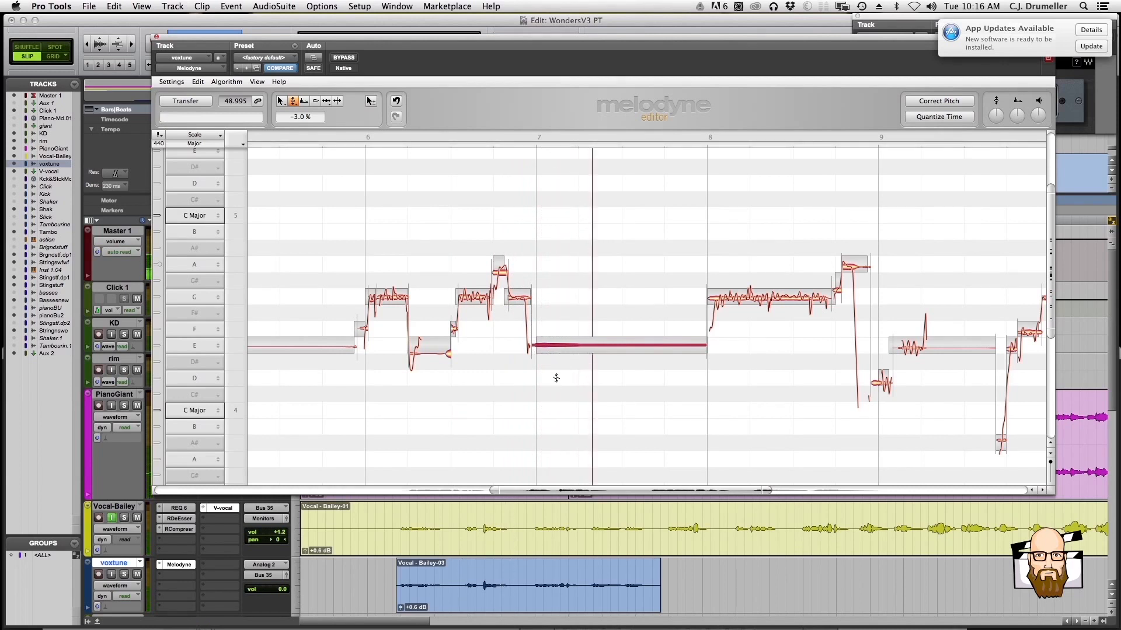
# Undo the -3% pitch modulation on the bar 7 E4 note and switch back to the Pitch Drift Tool
pyautogui.rightClick(550, 393)
pyautogui.click(549, 399)
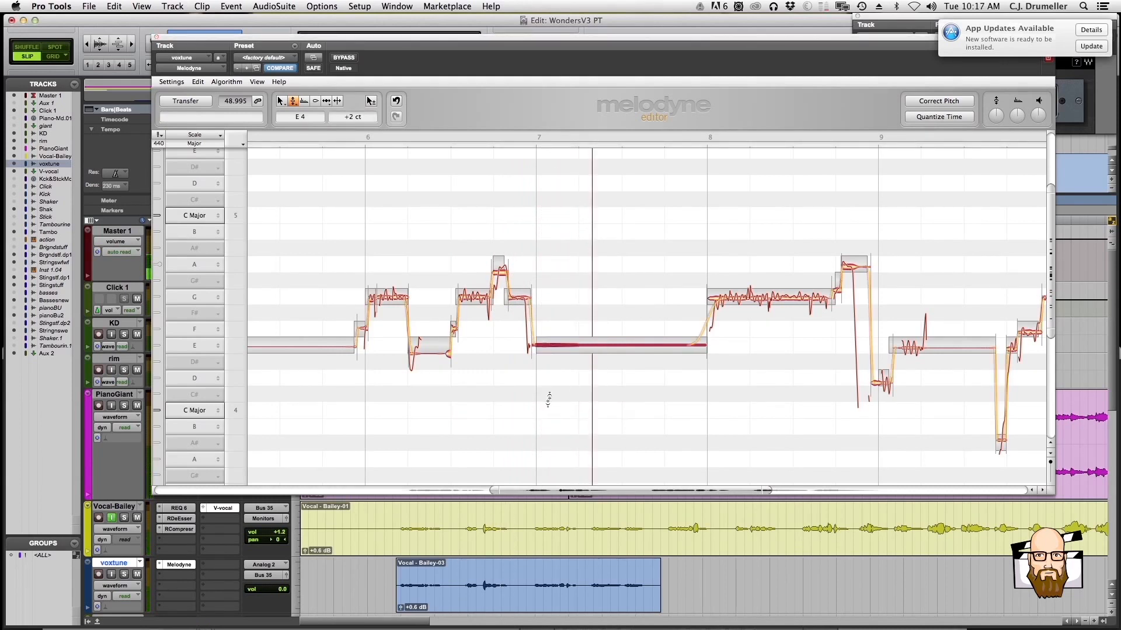
pyautogui.rightClick(547, 378)
pyautogui.click(549, 380)
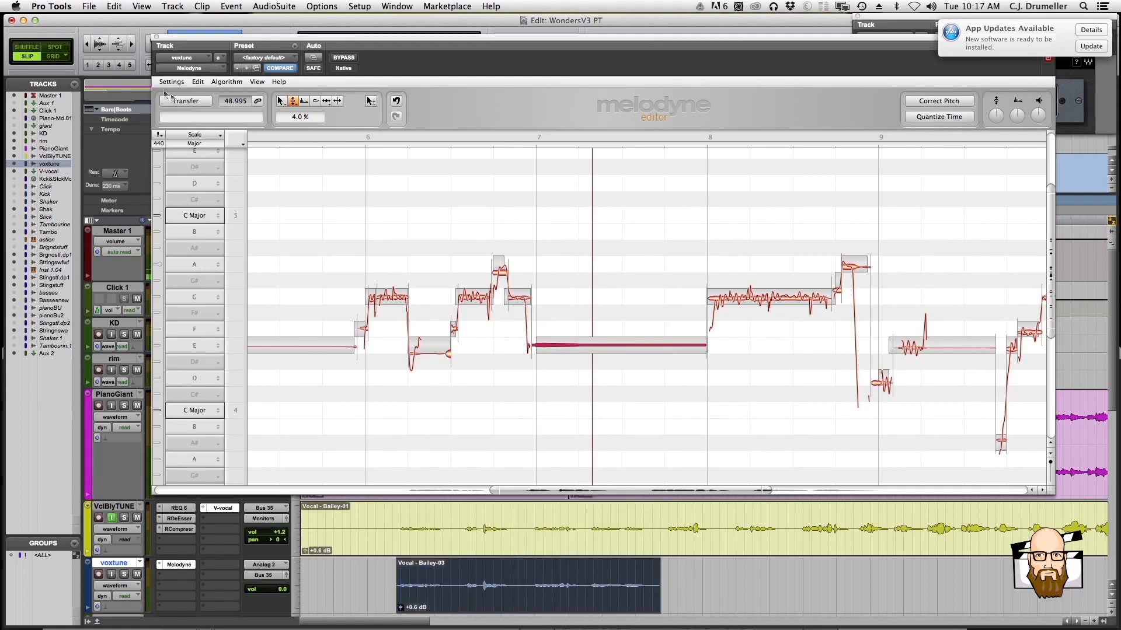
pyautogui.click(198, 81)
pyautogui.click(199, 94)
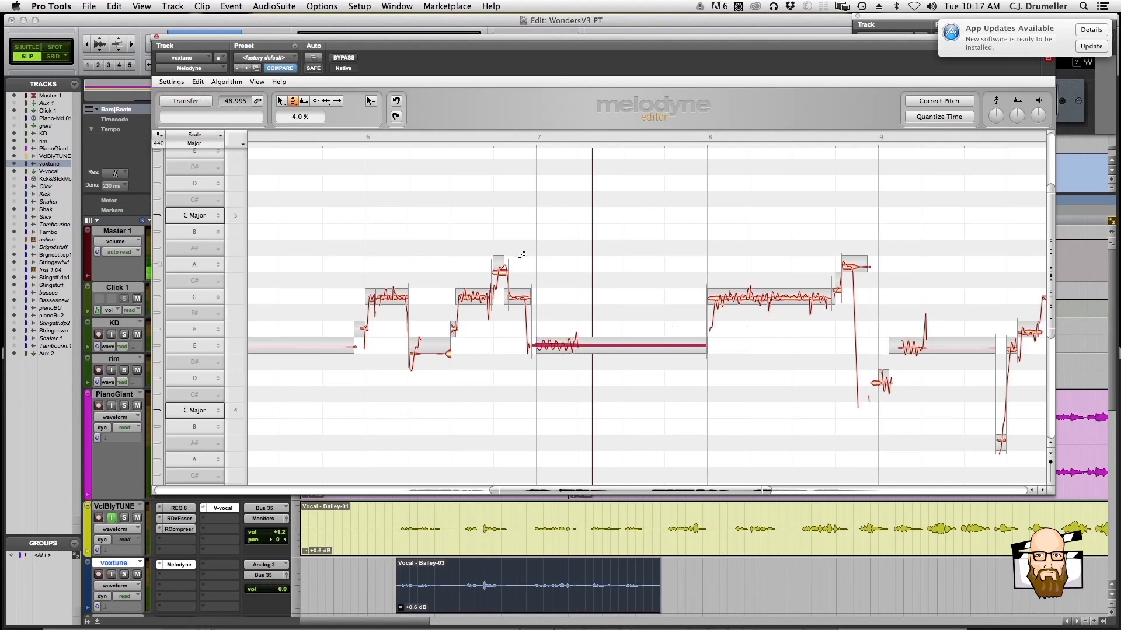
# Play the vocal again, moving the playback start further into the voxtune clip to hear the phrases after bar 7
pyautogui.press('space')
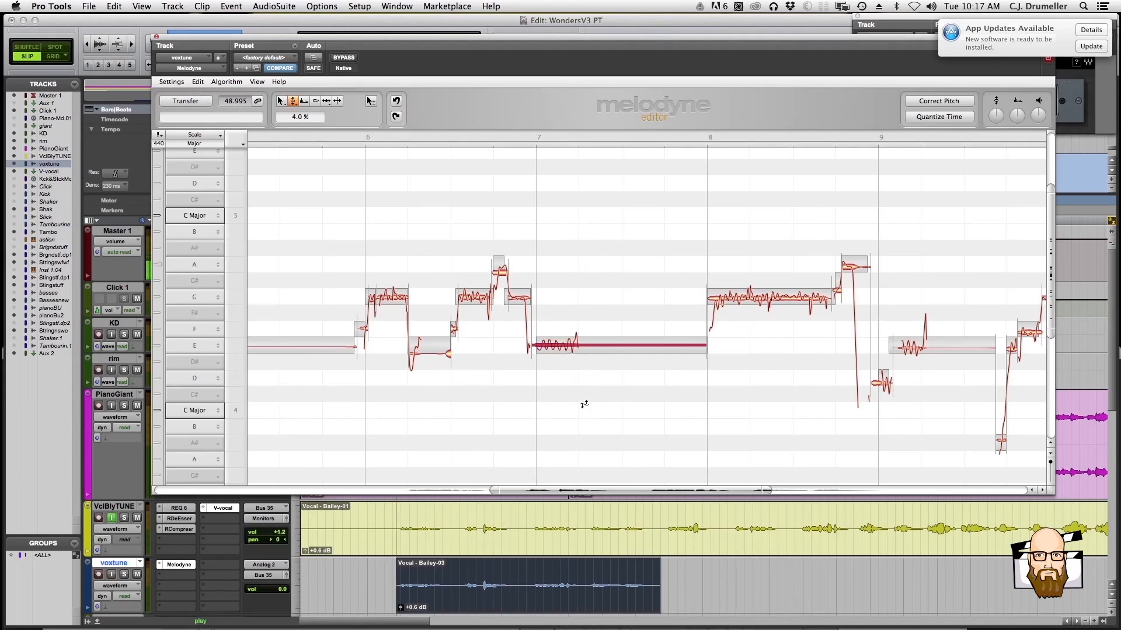
pyautogui.click(463, 579)
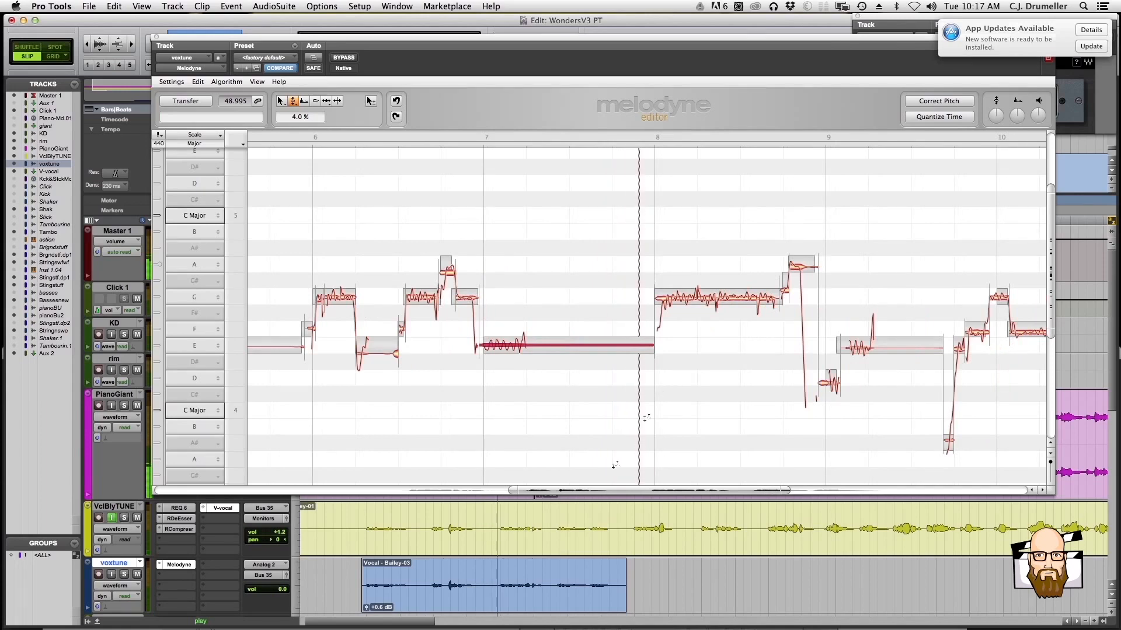
pyautogui.press('space')
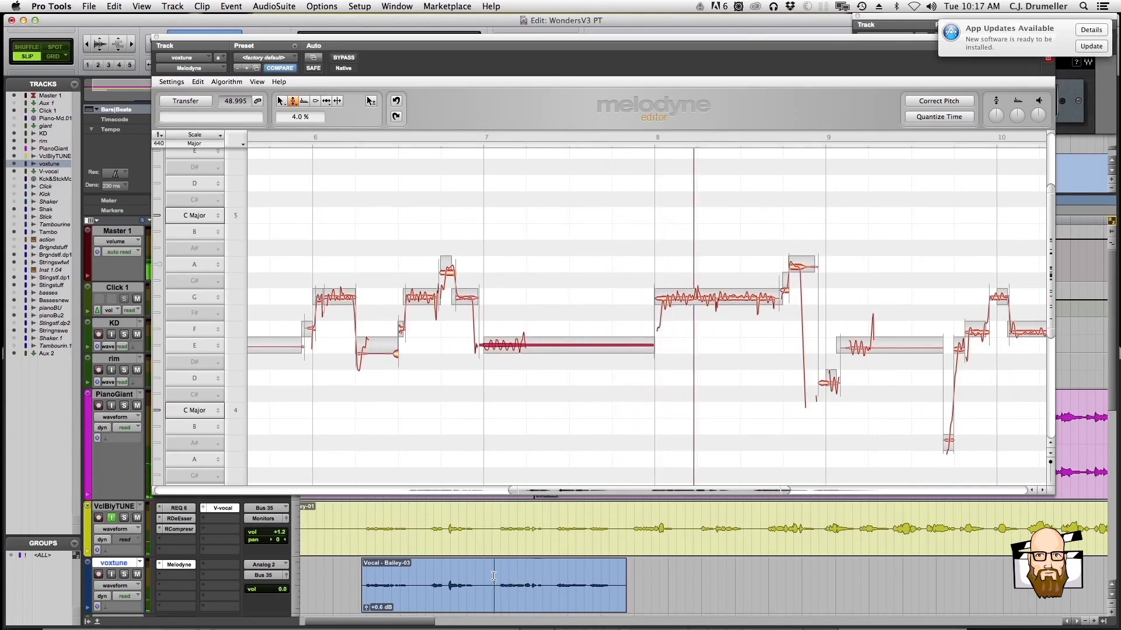
pyautogui.press('space')
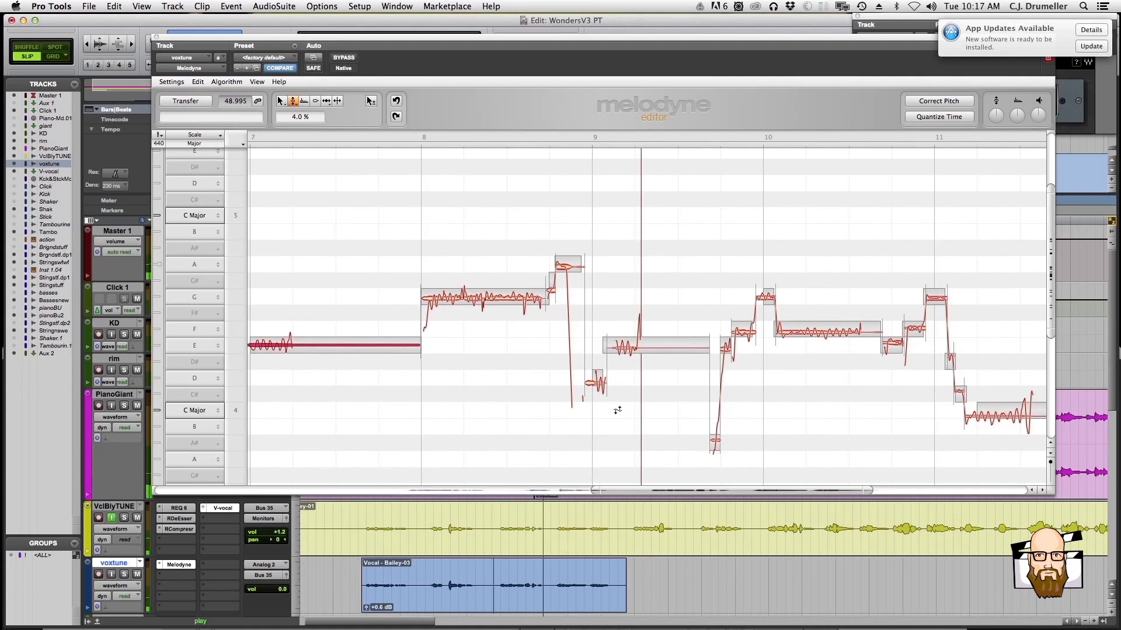
# Tune the long E4 note at bar 9 to +1 cent with the Pitch Tool and play on from a later point in the clip
pyautogui.rightClick(618, 390)
pyautogui.click(623, 402)
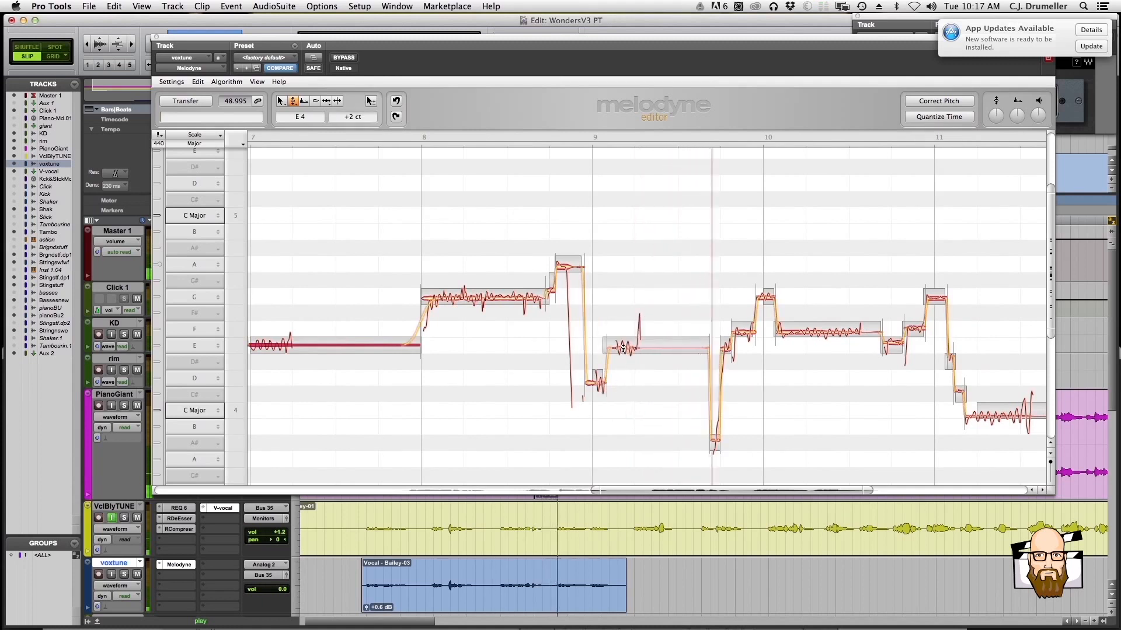
pyautogui.click(624, 344)
pyautogui.doubleClick(624, 345)
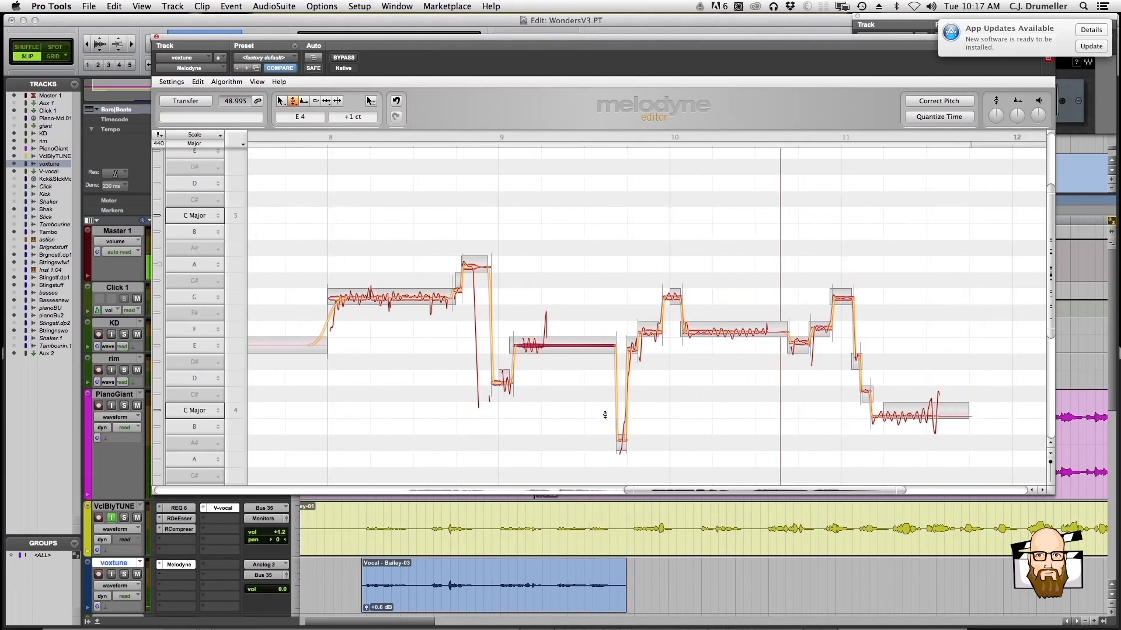
pyautogui.click(550, 568)
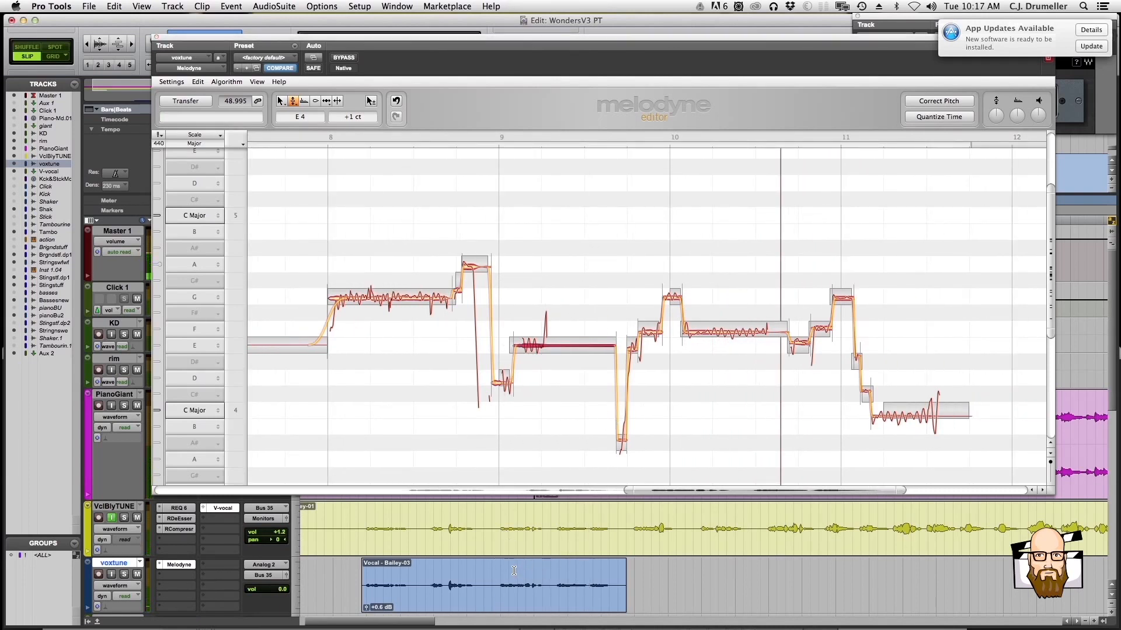
pyautogui.press('space')
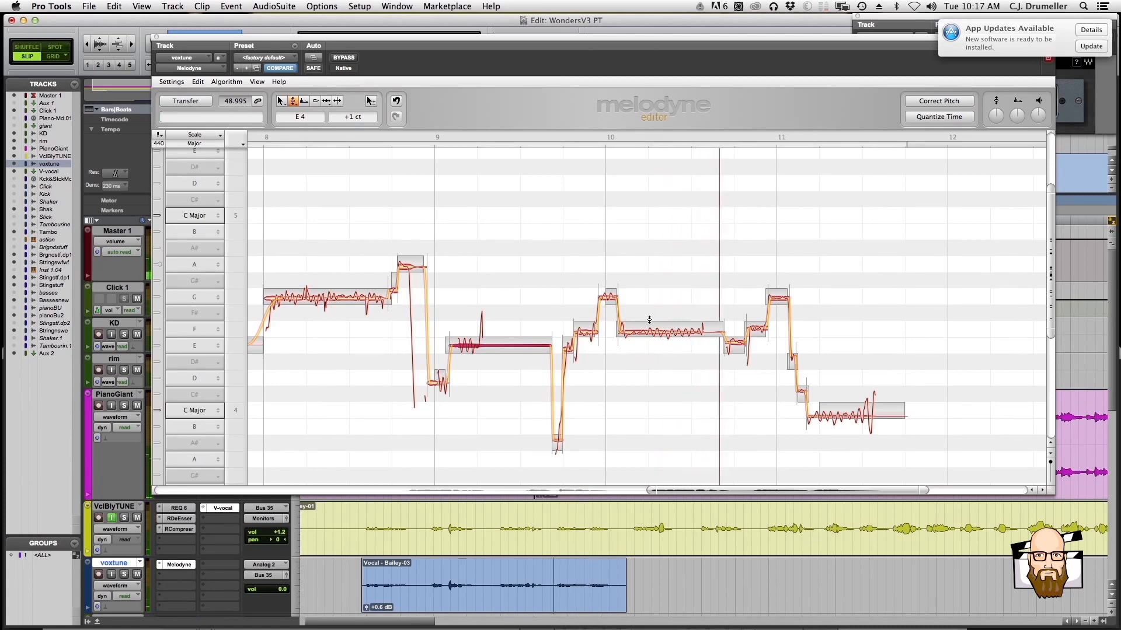
# Tune the long F4 note in bar 10 to -4 cents with the Pitch Tool and return to the main selection tool
pyautogui.click(647, 331)
pyautogui.moveTo(648, 331); pyautogui.dragTo(647, 329)
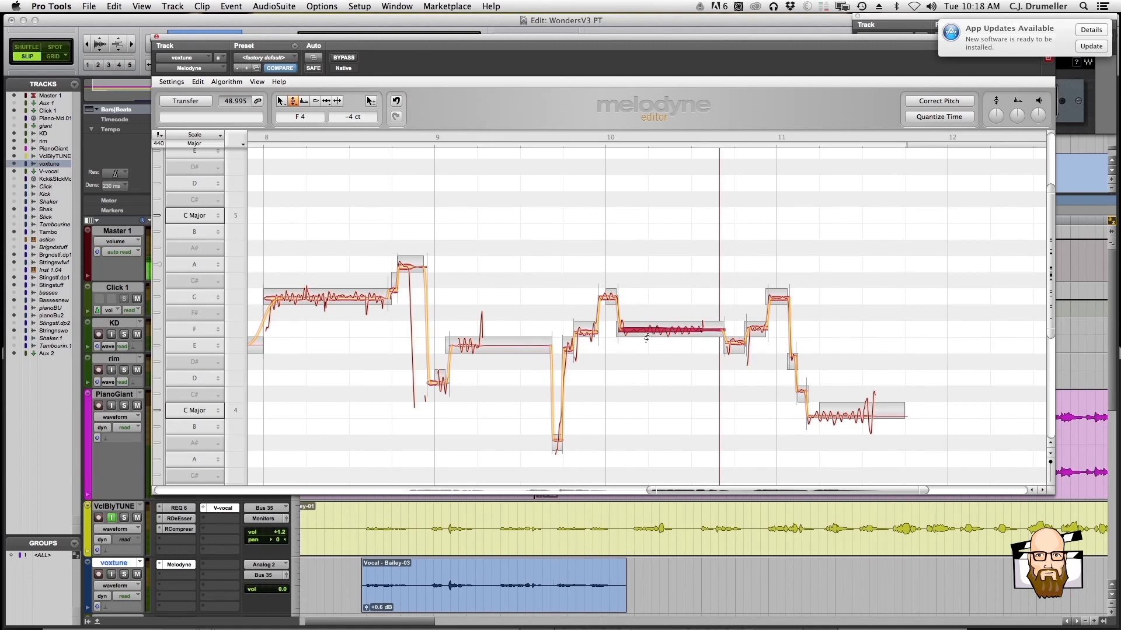
pyautogui.rightClick(656, 334)
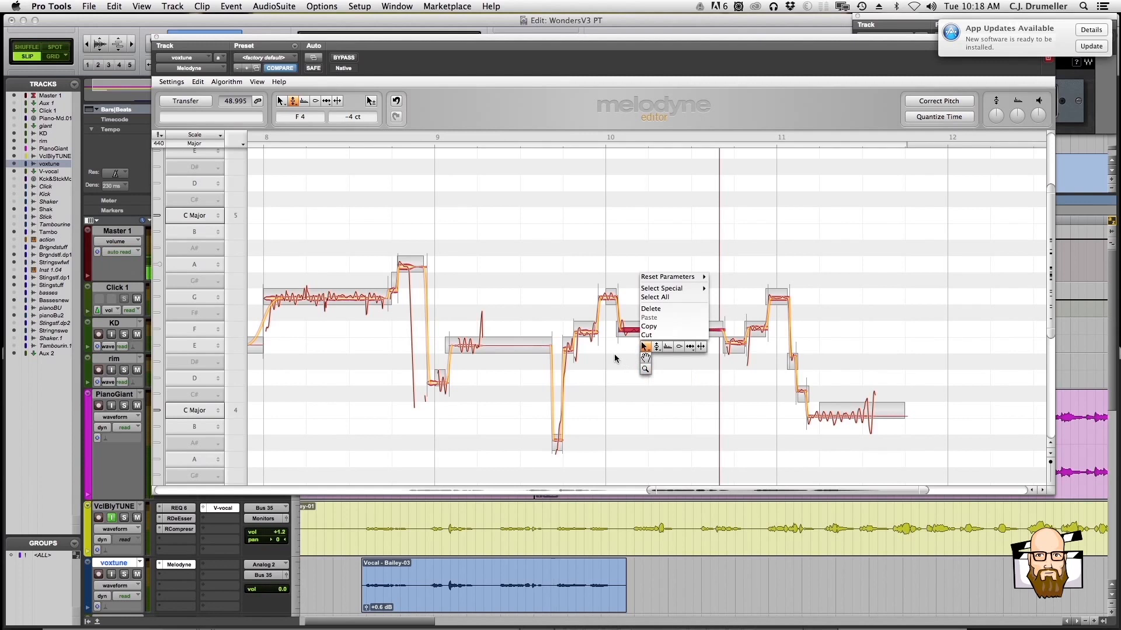
pyautogui.click(642, 345)
# Split the long F4 note about a quarter of the way into bar 10 with the Note Separation Tool
pyautogui.rightClick(686, 365)
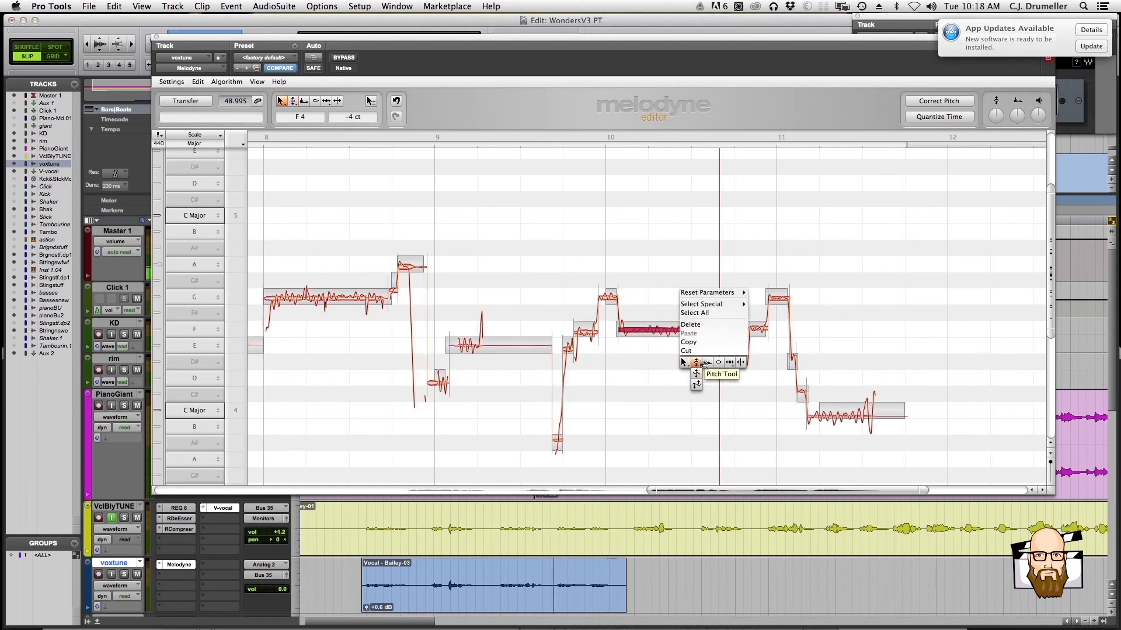
pyautogui.click(777, 377)
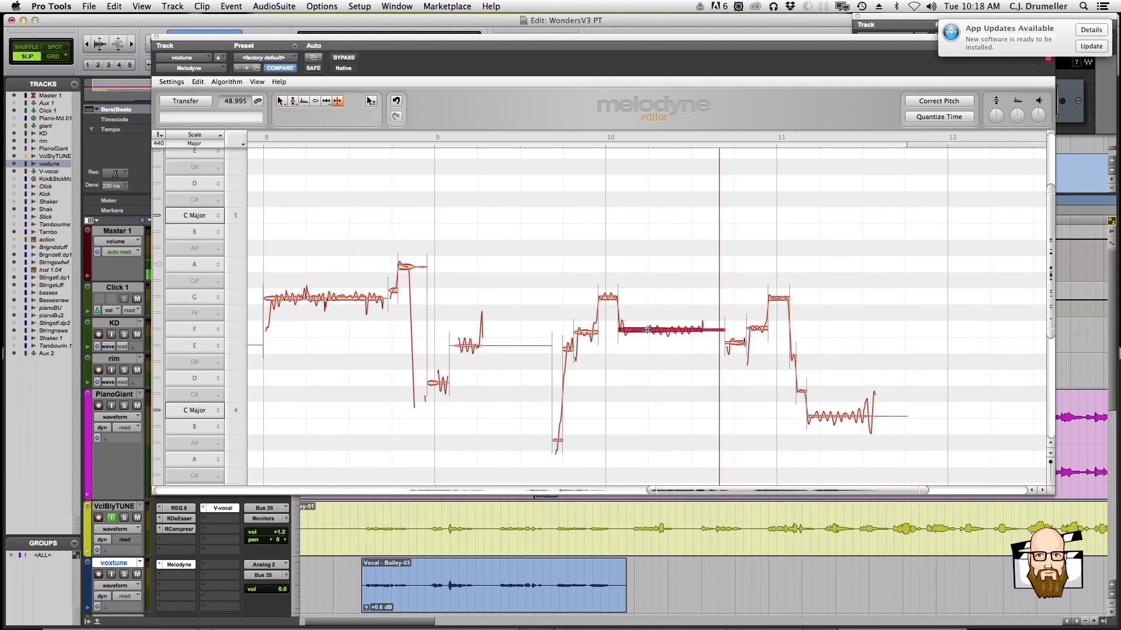
pyautogui.doubleClick(647, 331)
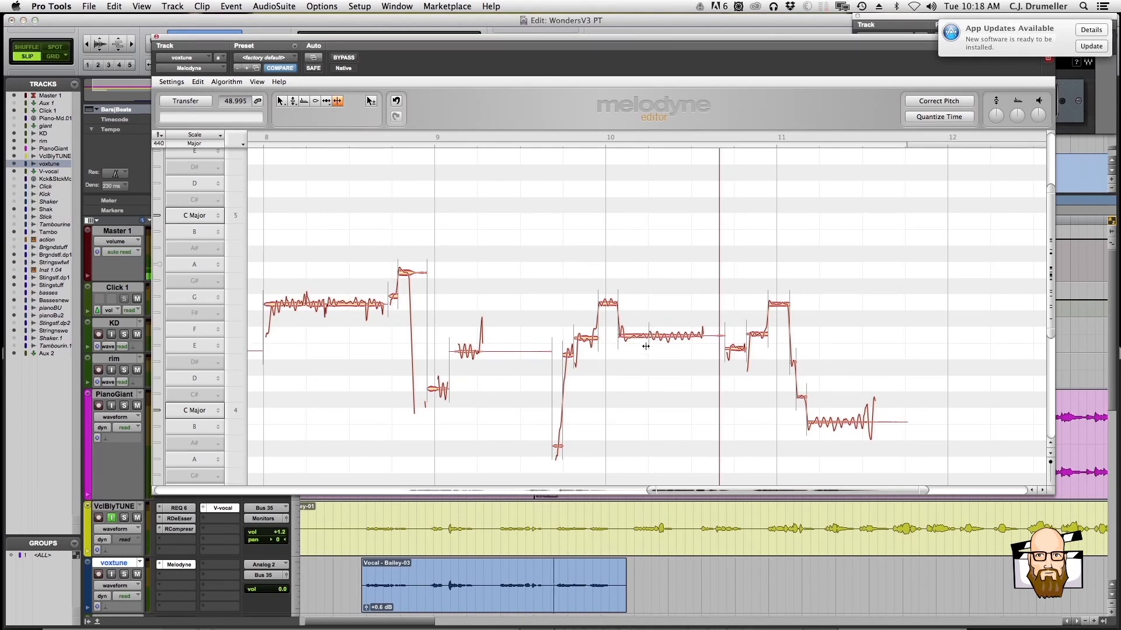
# Try the split-off first part of the bar 10 F4 note at E4 with the Pitch Tool, play it, and move it back to F4
pyautogui.scroll(1, 646, 346)
pyautogui.rightClick(583, 347)
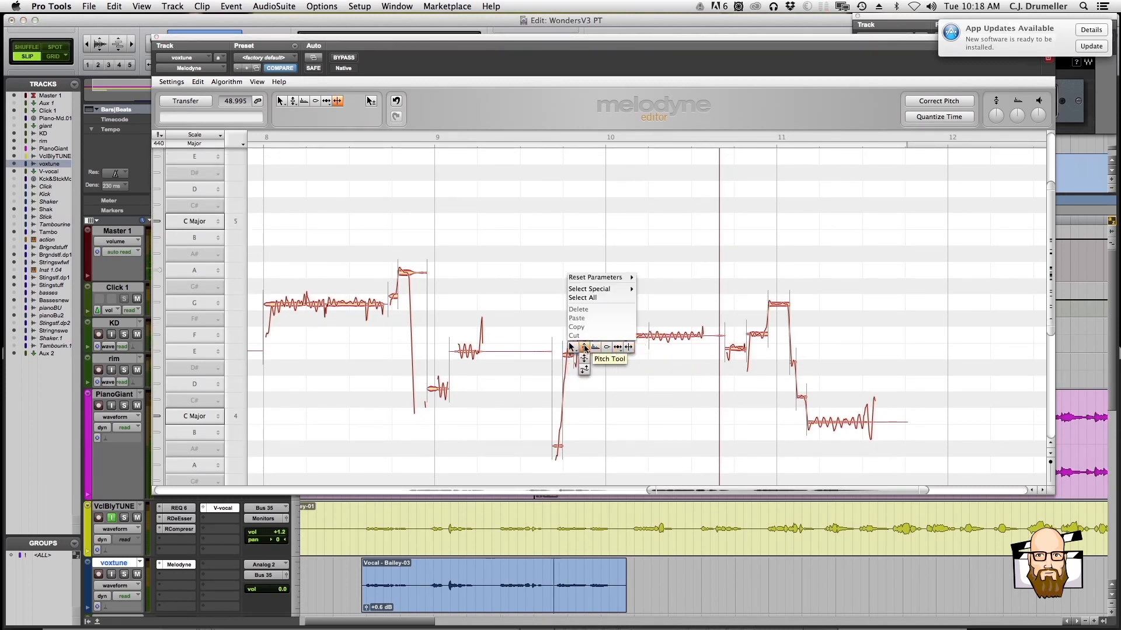
pyautogui.click(584, 348)
pyautogui.rightClick(631, 357)
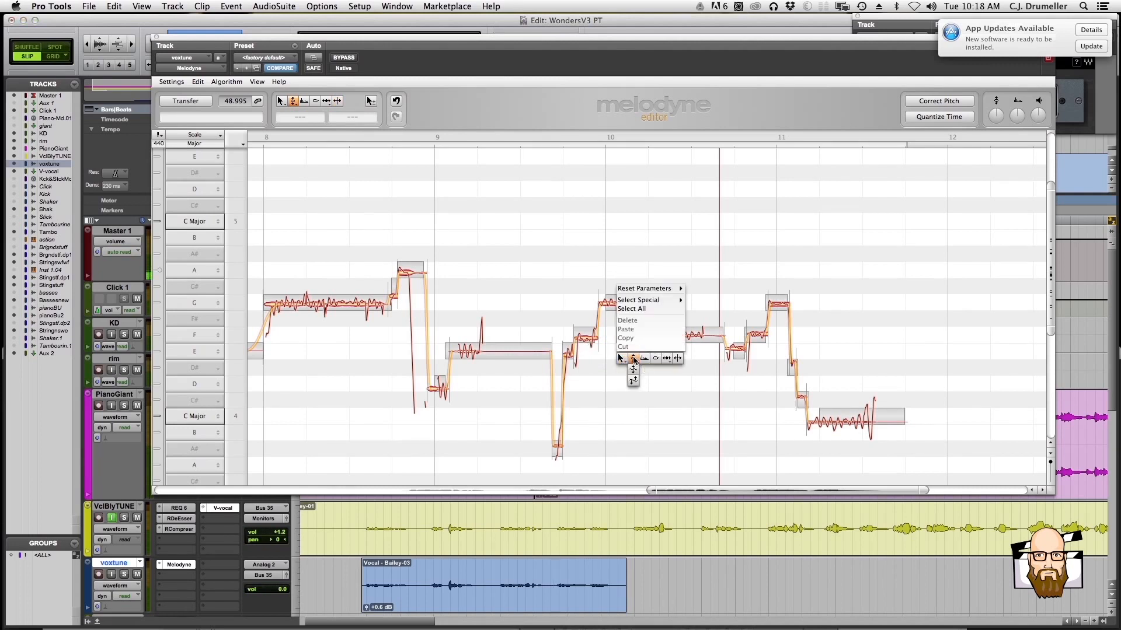
pyautogui.click(633, 358)
pyautogui.click(632, 336)
pyautogui.moveTo(633, 347); pyautogui.dragTo(634, 354)
pyautogui.press('space')
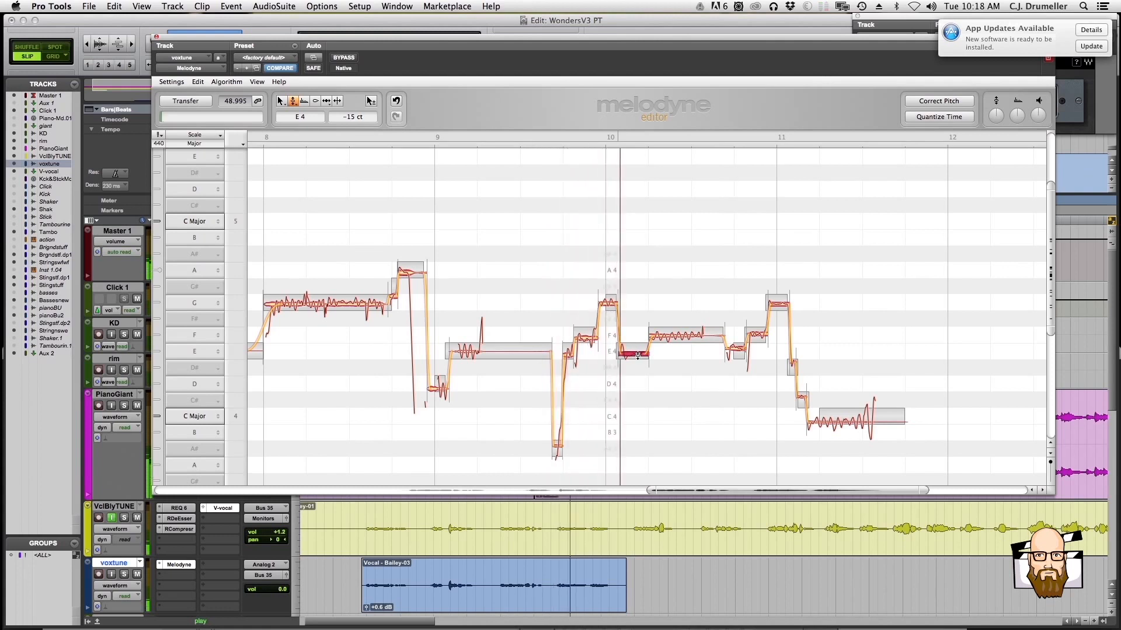
pyautogui.moveTo(637, 354); pyautogui.dragTo(637, 348)
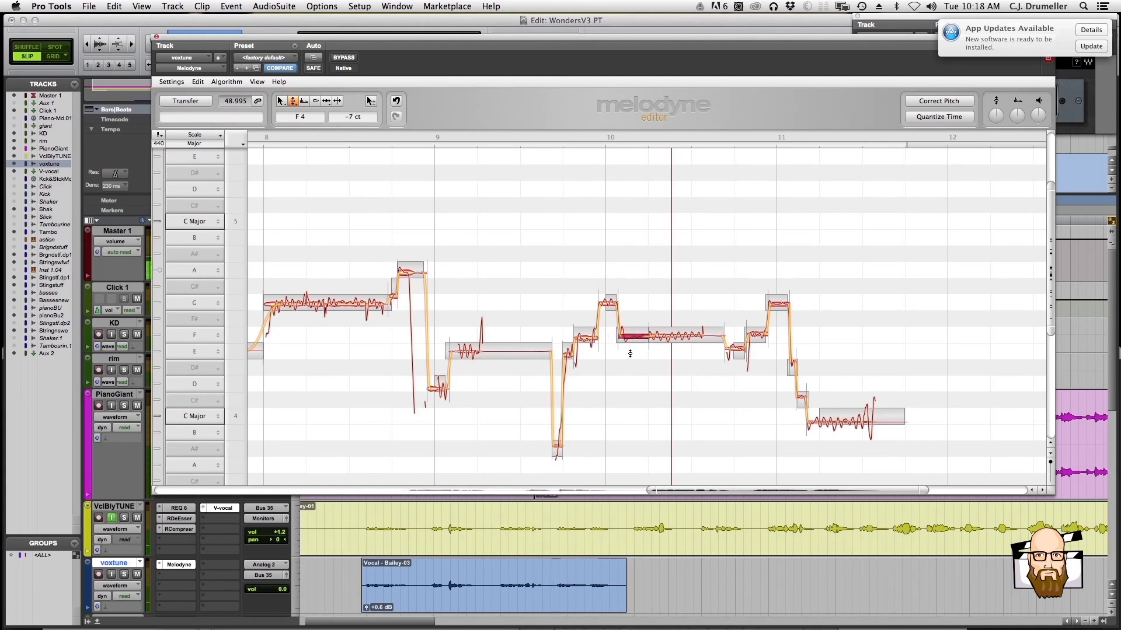
# Split the sliding transition off the start of the F4 note just after bar 10 with the Note Separation Tool
pyautogui.moveTo(917, 491); pyautogui.dragTo(789, 489)
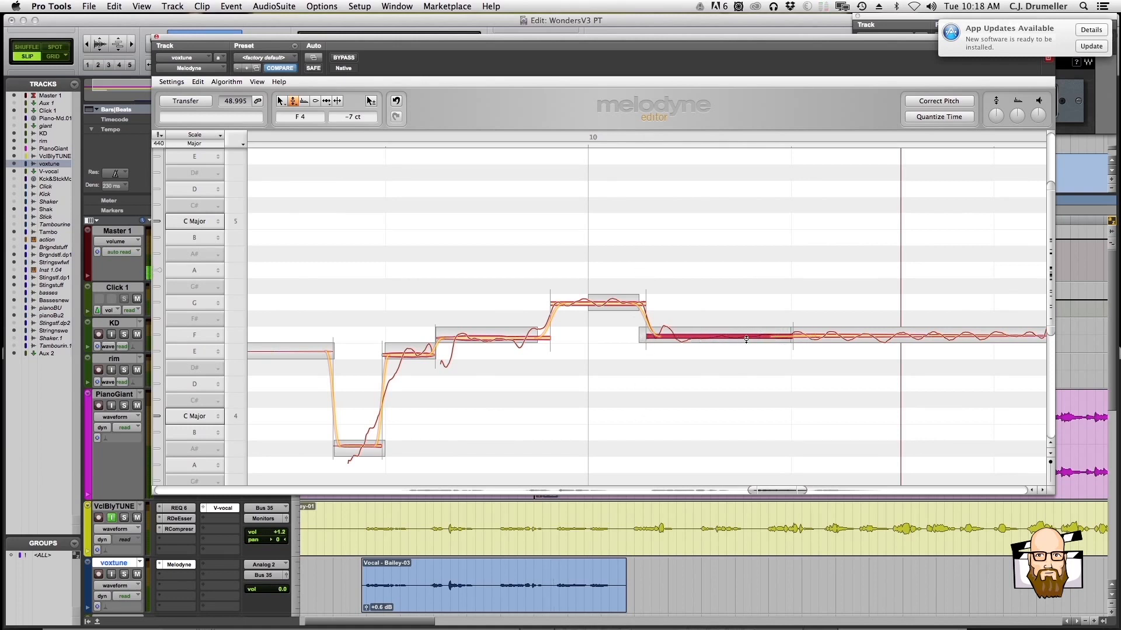
pyautogui.rightClick(642, 359)
pyautogui.click(689, 359)
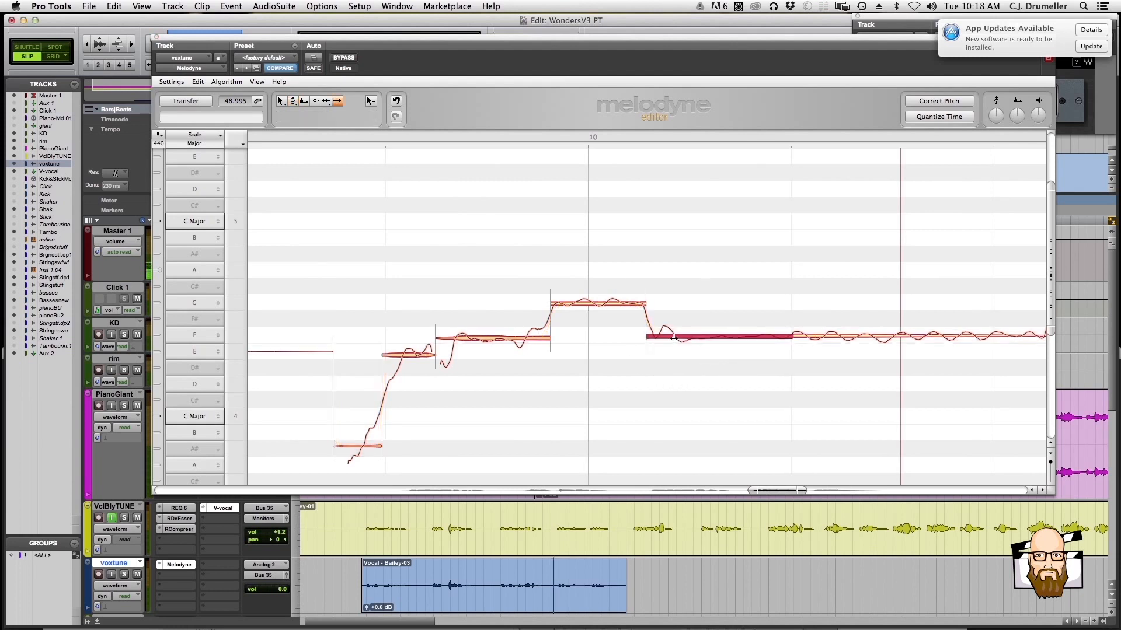
pyautogui.doubleClick(657, 337)
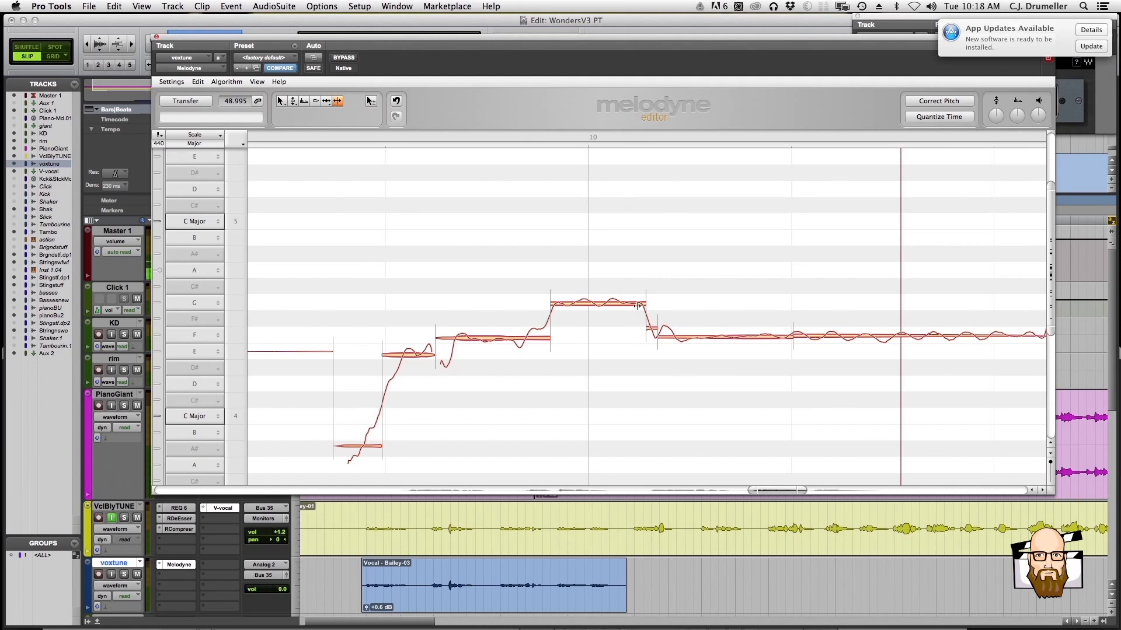
# Set the pitch modulation of the F4 note after the new transition split in bar 10 to 86%
pyautogui.rightClick(603, 357)
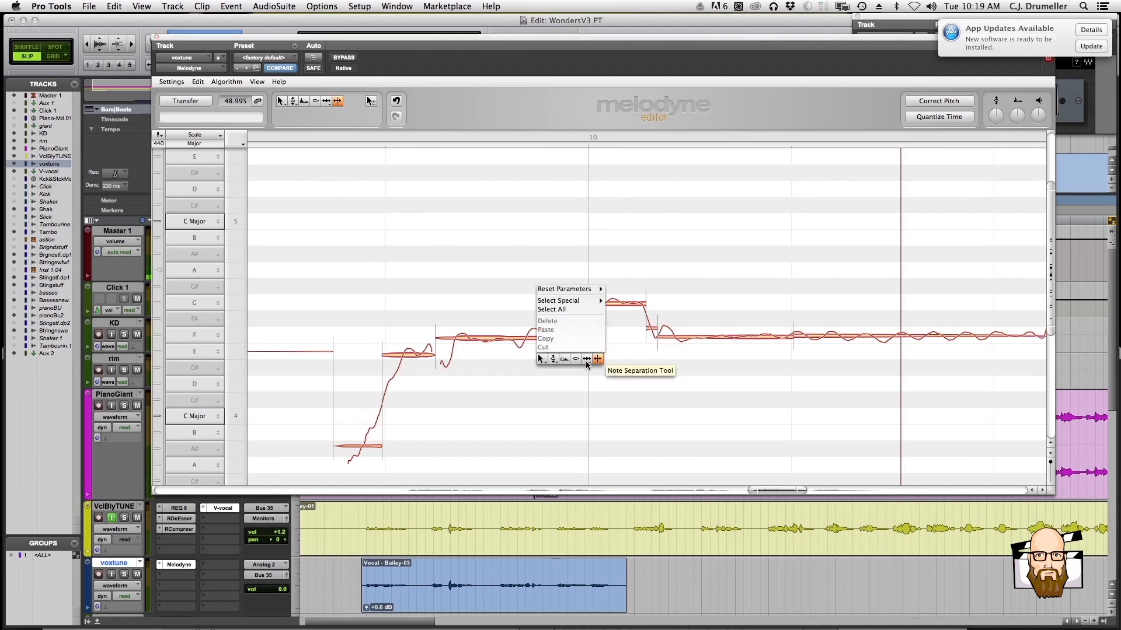
pyautogui.click(545, 358)
pyautogui.click(681, 337)
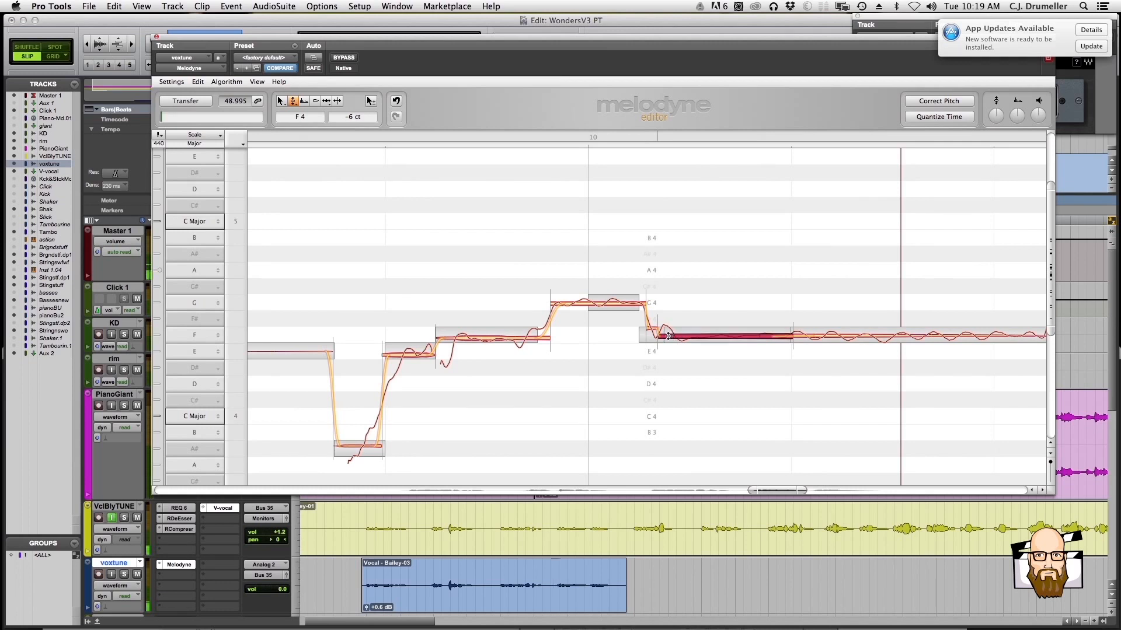
pyautogui.rightClick(673, 336)
pyautogui.click(674, 341)
pyautogui.moveTo(678, 336); pyautogui.dragTo(677, 347)
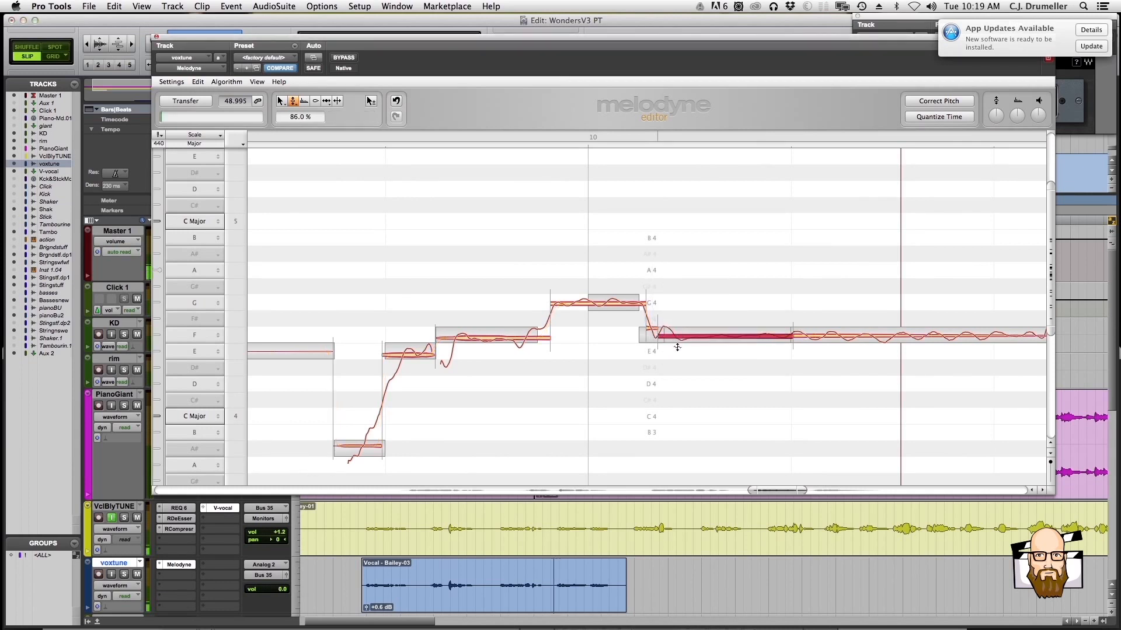
# Tune the same bar 10 F4 note to -13 cents with the Pitch Tool and play the phrase
pyautogui.rightClick(674, 353)
pyautogui.click(664, 353)
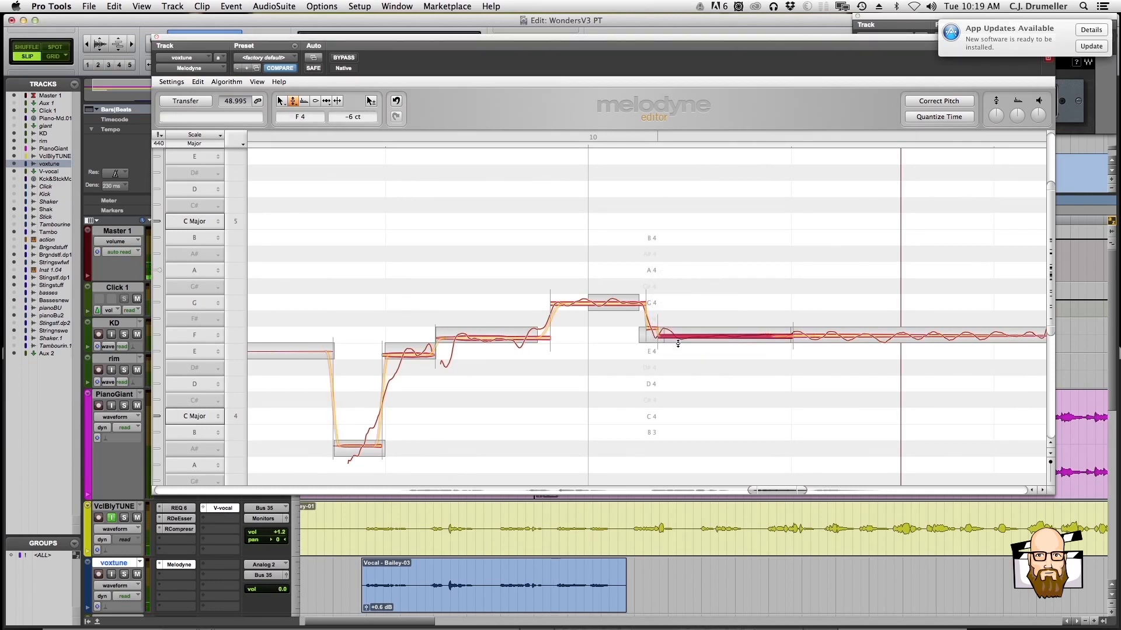
pyautogui.moveTo(680, 337); pyautogui.dragTo(681, 340)
pyautogui.press('space')
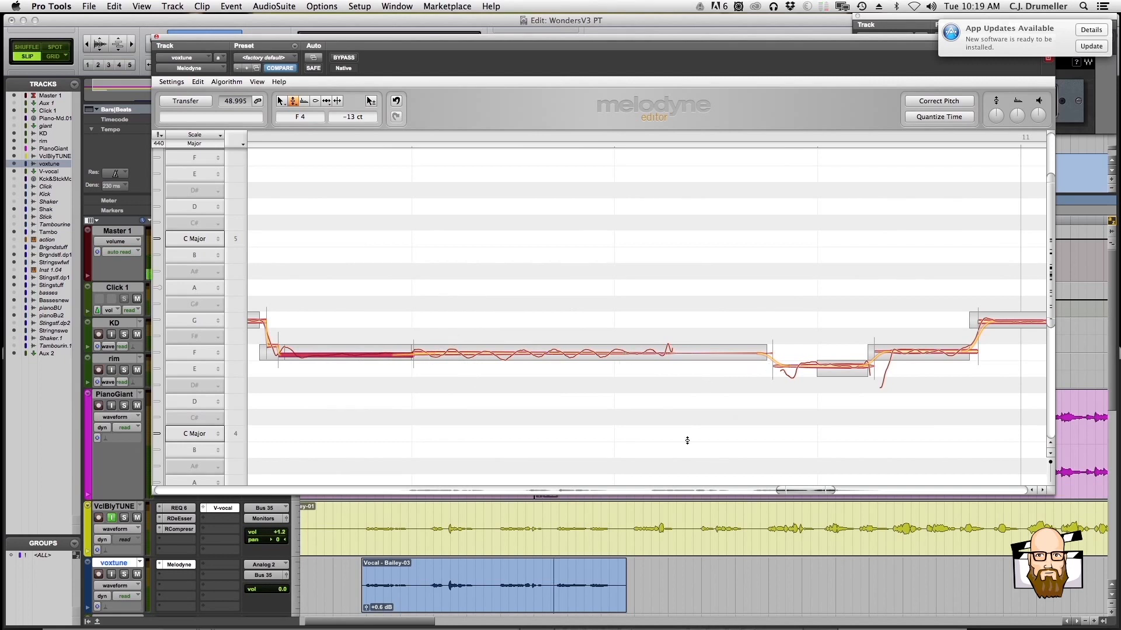
# Play from a later point in the voxtune clip and follow the remaining notes around bar 11
pyautogui.click(589, 580)
pyautogui.press('space')
pyautogui.hscroll(4, 694, 282)
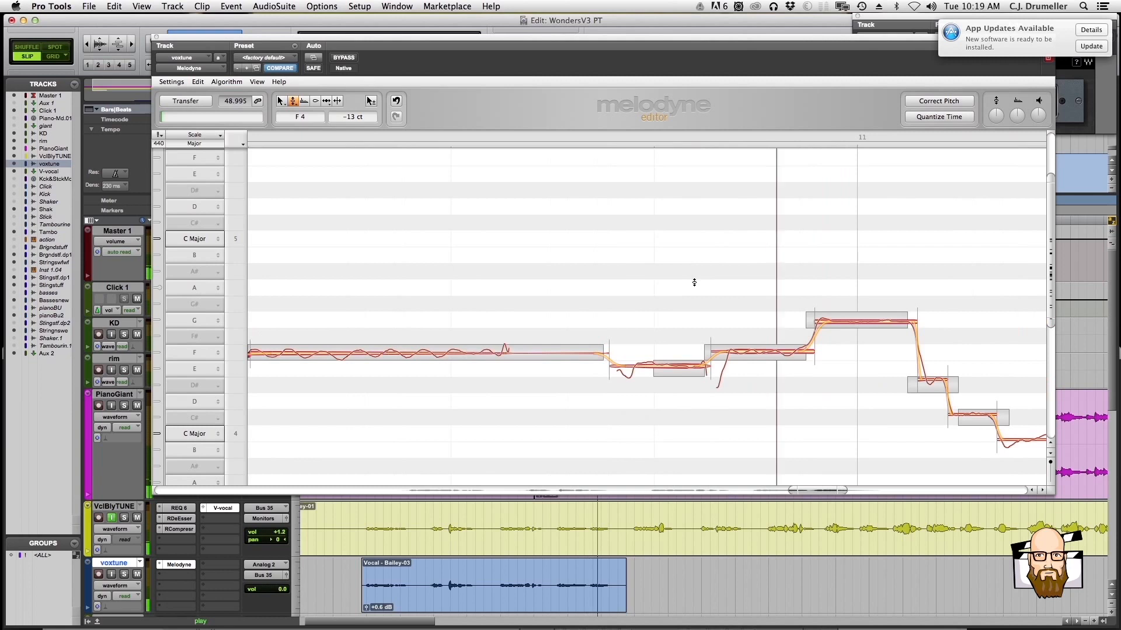
pyautogui.hscroll(5, 694, 282)
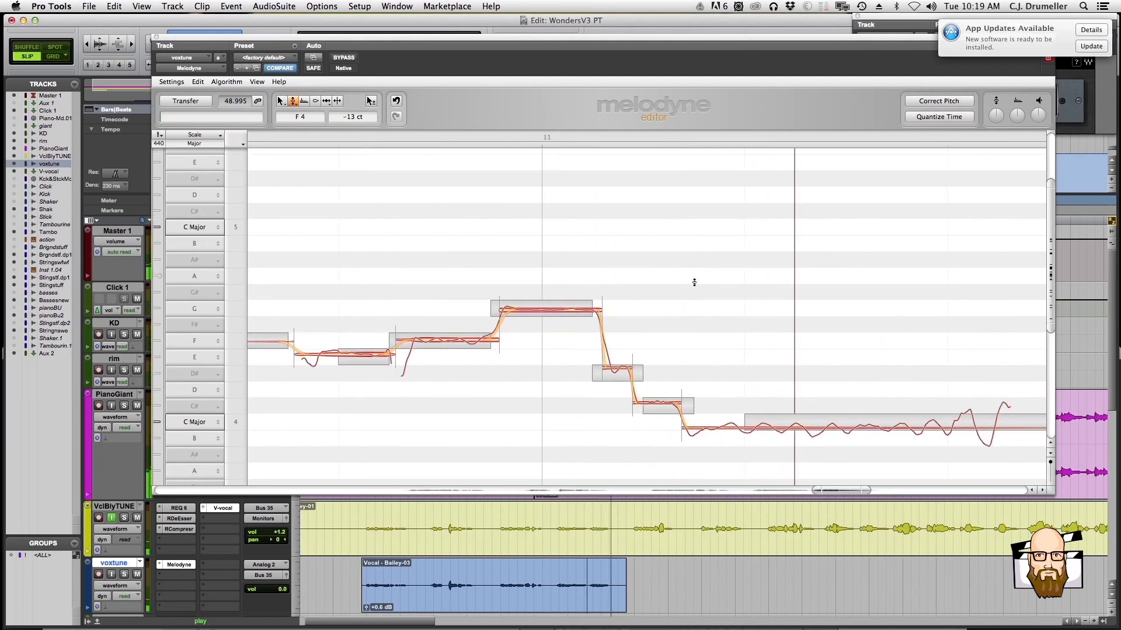
pyautogui.hscroll(4, 694, 282)
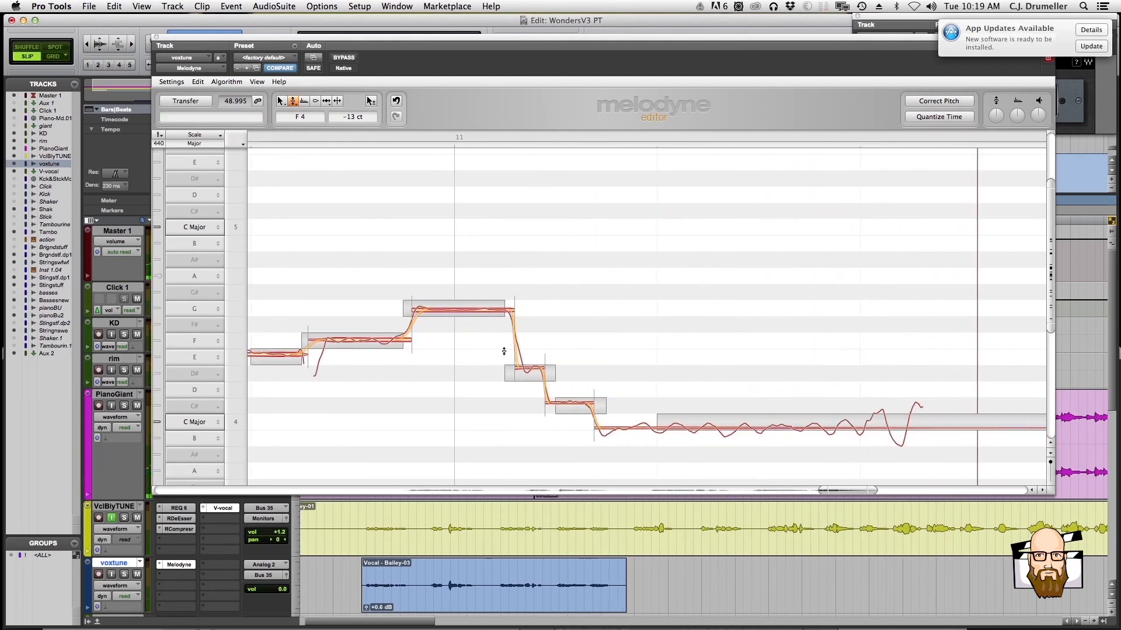
pyautogui.moveTo(869, 490); pyautogui.dragTo(903, 491)
pyautogui.press('space')
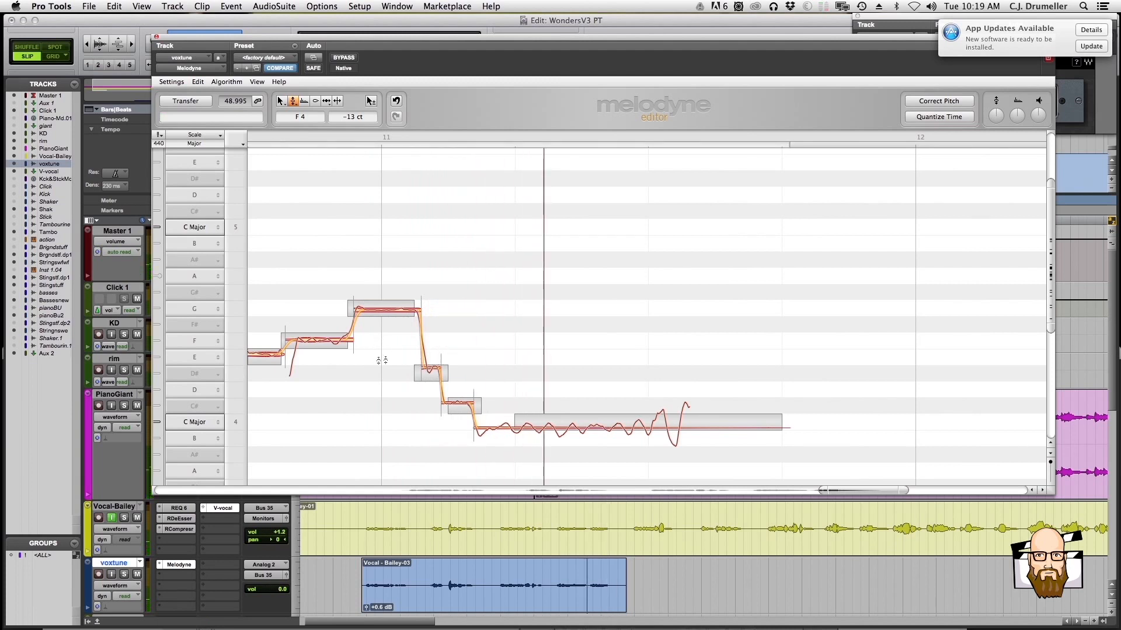
# Raise the two short notes after bar 11 to E4 at -3 cents and D4 at -6 cents, playing back to check
pyautogui.moveTo(429, 368); pyautogui.dragTo(429, 359)
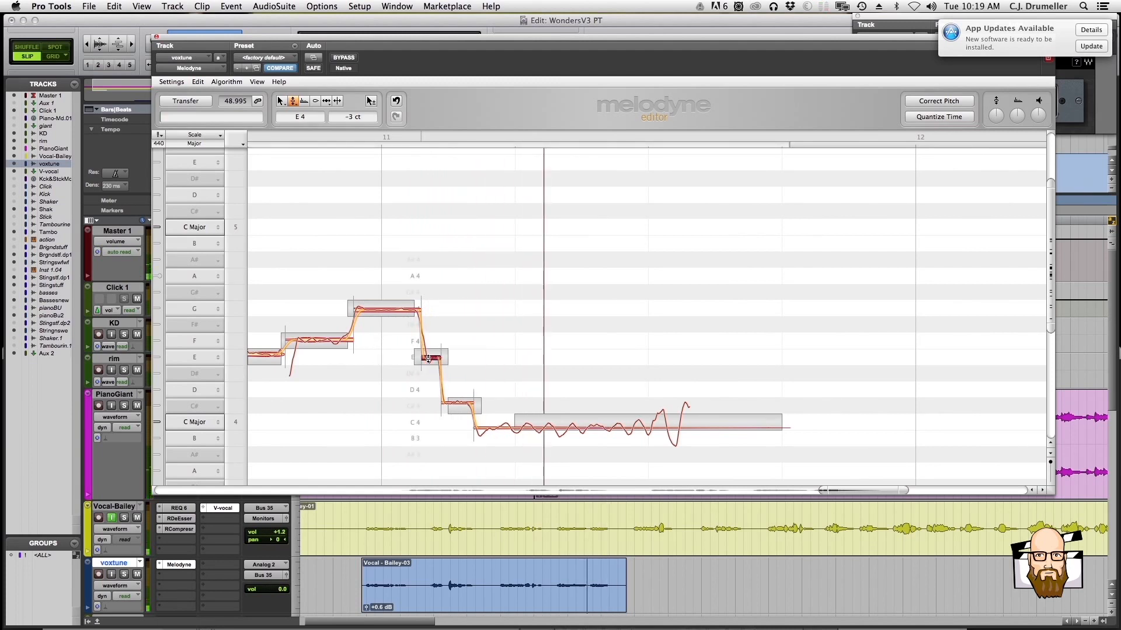
pyautogui.press('space')
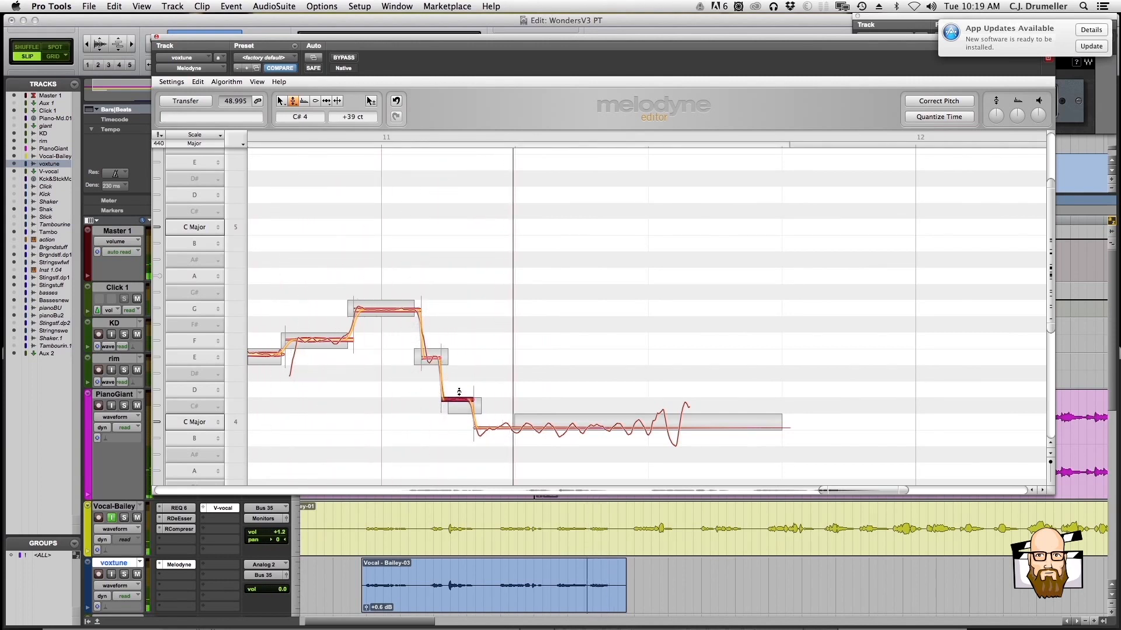
pyautogui.moveTo(460, 392); pyautogui.dragTo(459, 391)
pyautogui.press('space')
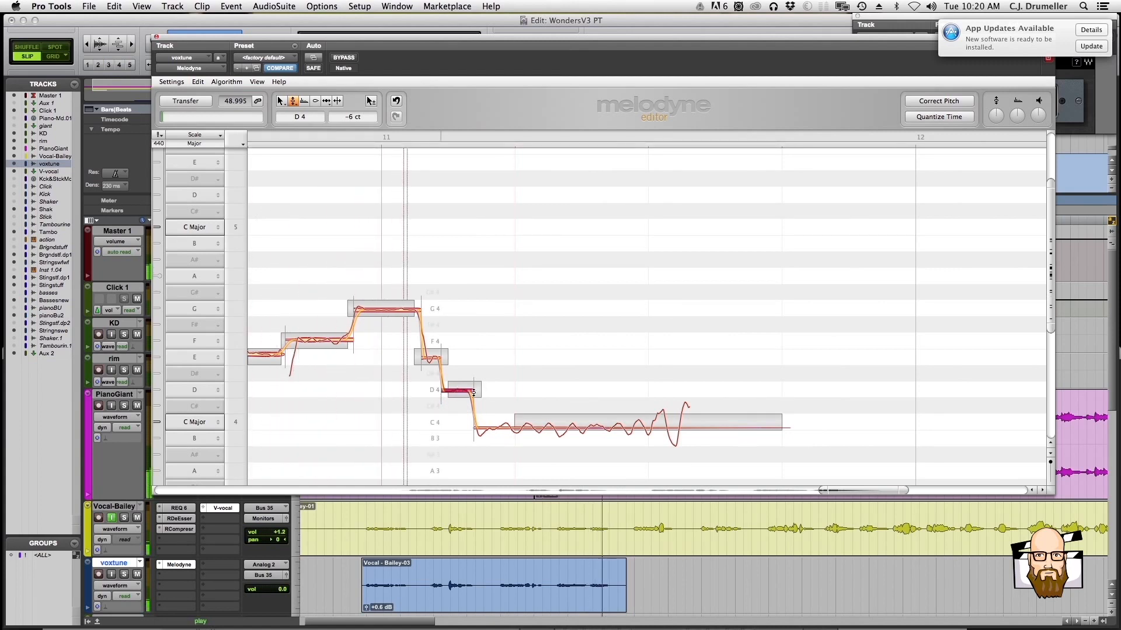
# Center the final long note in bar 11 on C4 at 0 cents and set its pitch drift to 64%
pyautogui.click(542, 425)
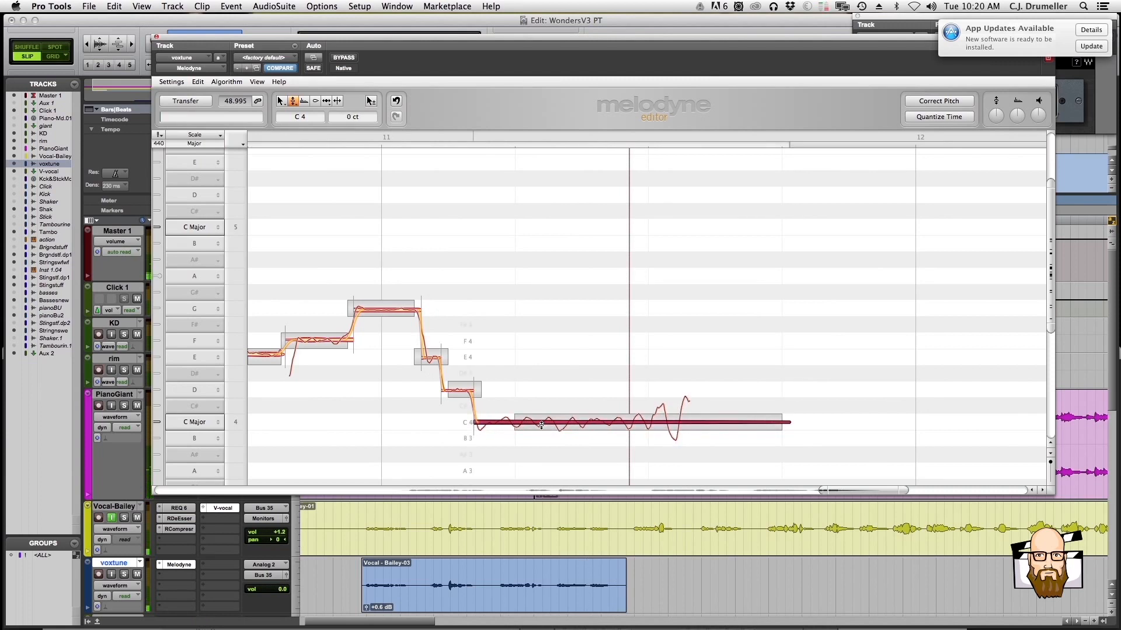
pyautogui.rightClick(542, 425)
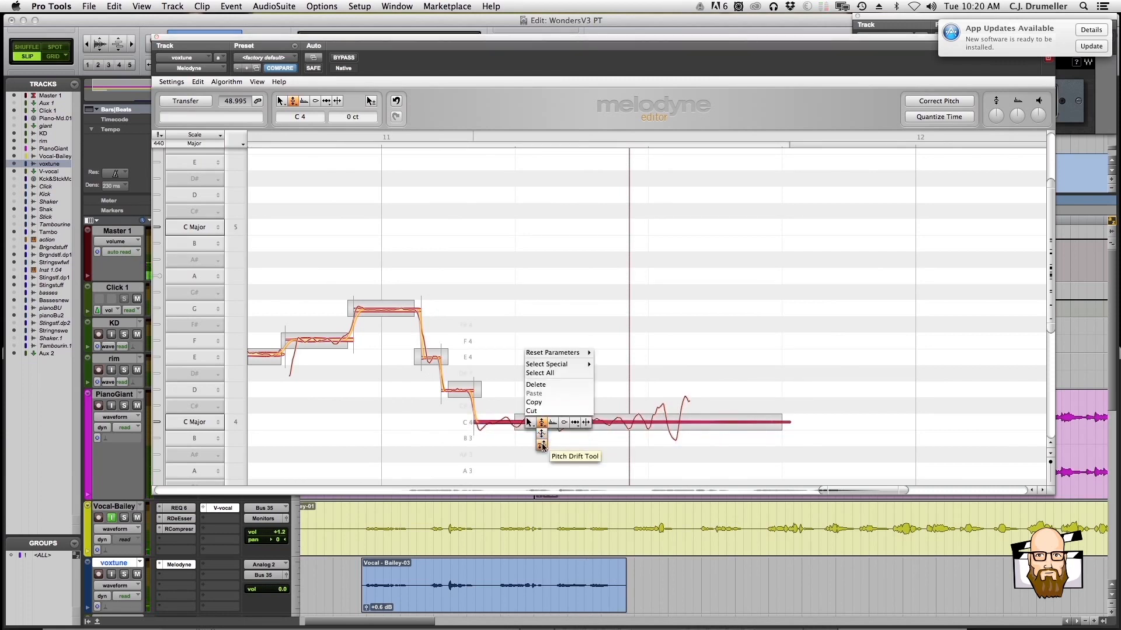
pyautogui.click(541, 438)
pyautogui.moveTo(541, 424); pyautogui.dragTo(542, 439)
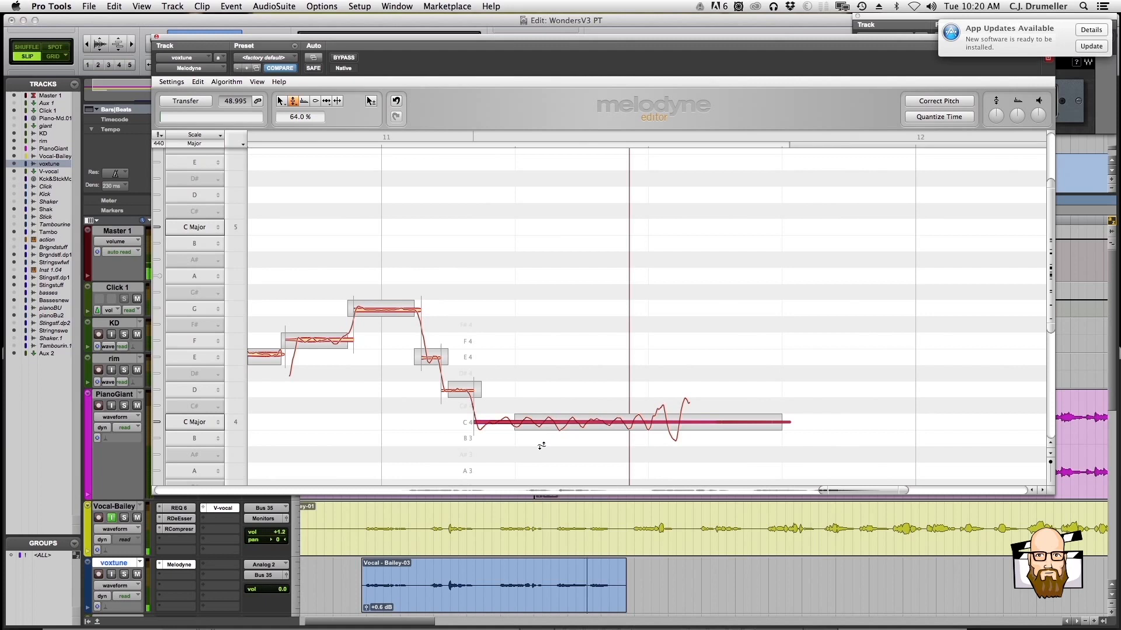
# Set the pitch modulation of the final C4 note to 87% and check the ending by ear
pyautogui.rightClick(541, 425)
pyautogui.click(541, 443)
pyautogui.press('space')
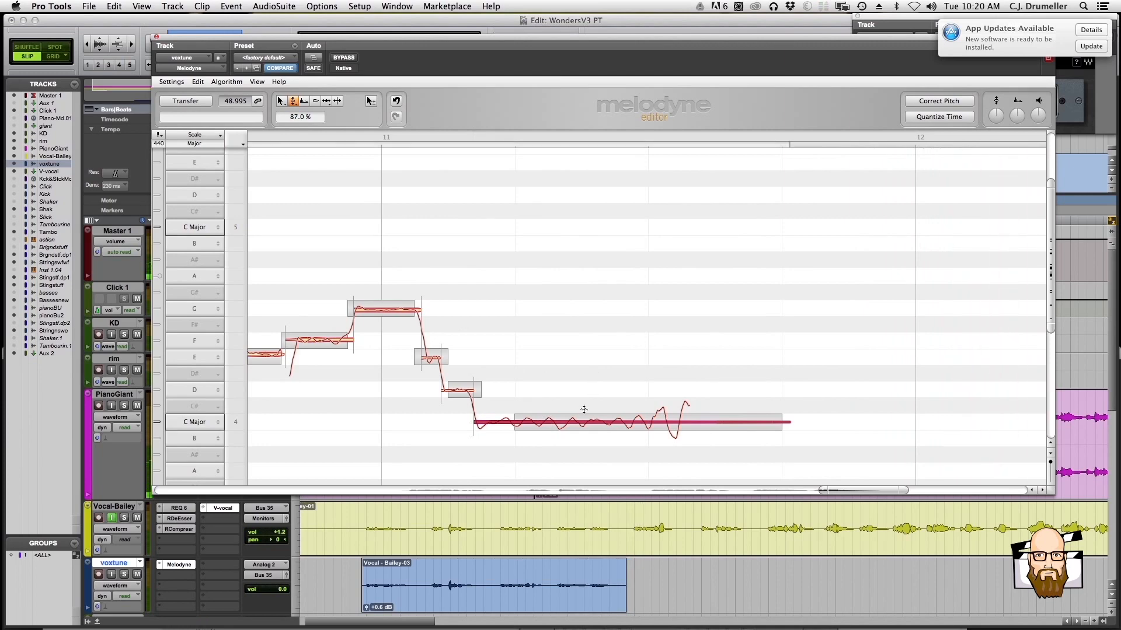
# Select the whole voxtune clip and record its tuned output over that range onto the record-armed yellow vocal track above
pyautogui.click(439, 568)
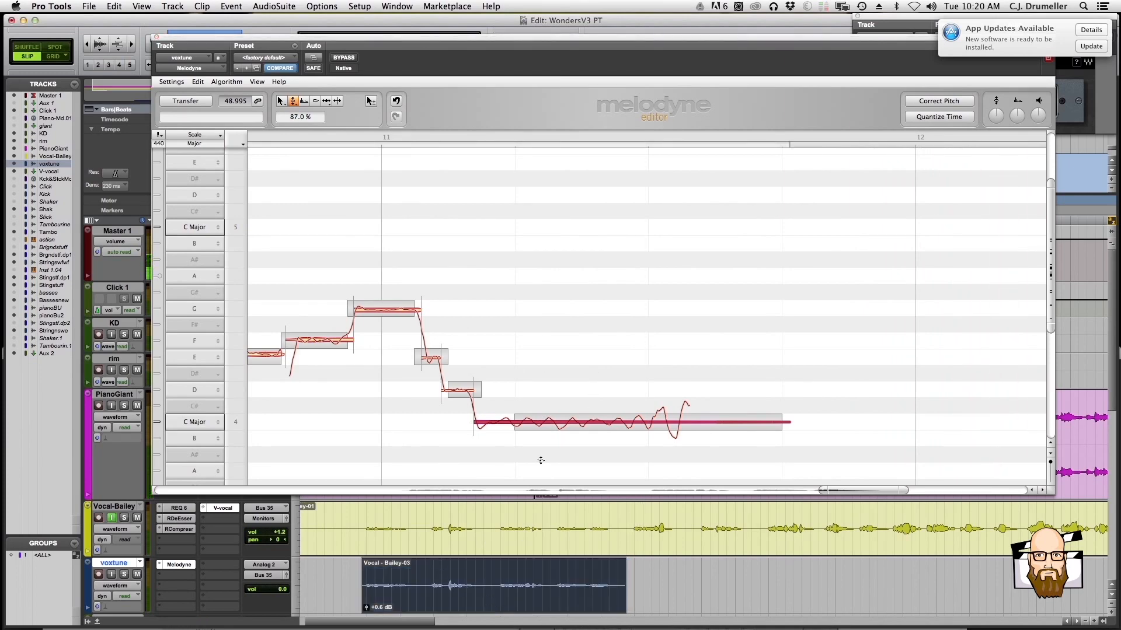
pyautogui.press('r')
pyautogui.press('r')
pyautogui.press('t')
pyautogui.press('t')
pyautogui.press('t')
pyautogui.press('r')
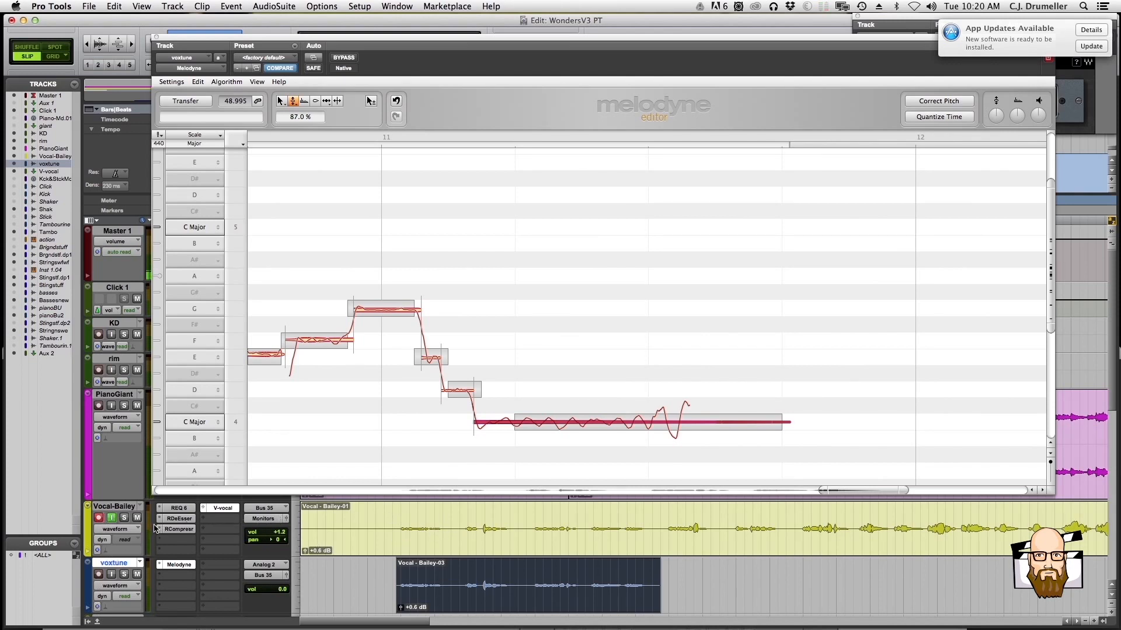
pyautogui.press('super+space')
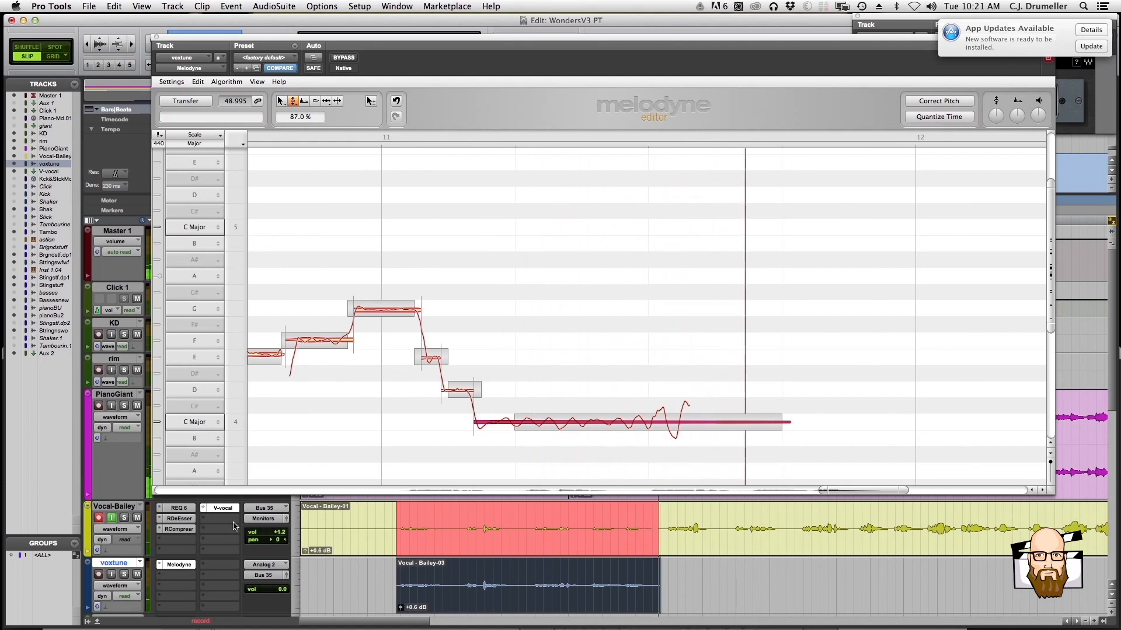
pyautogui.press('space')
# Disarm the yellow vocal track, solo it, and play the recorded tuned vocal from just before its start
pyautogui.click(529, 516)
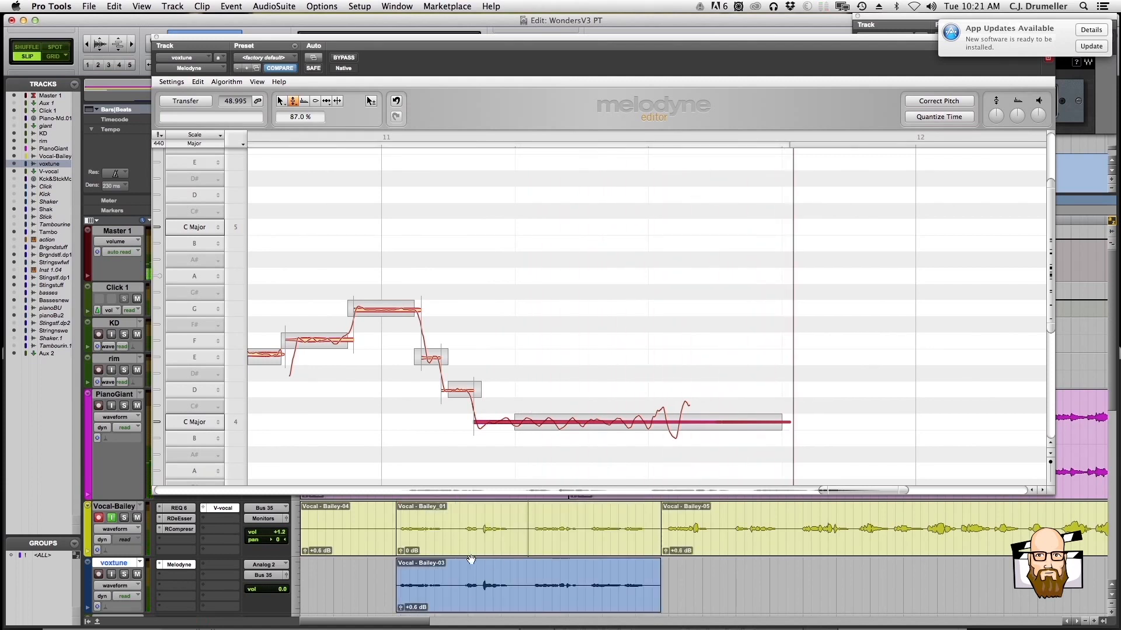
pyautogui.click(486, 591)
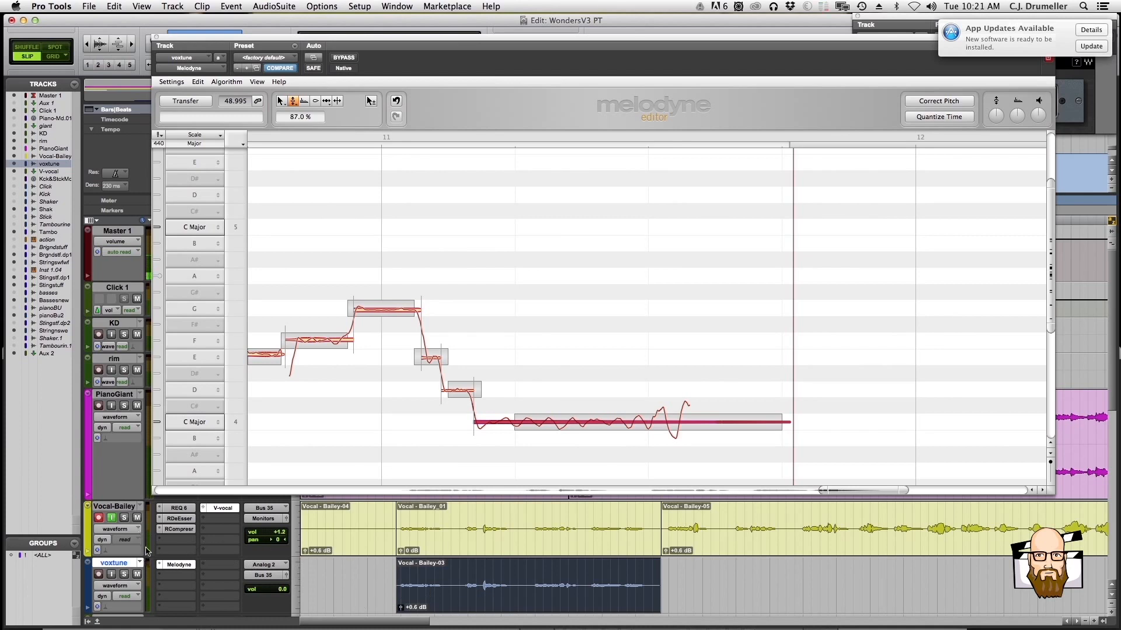
pyautogui.click(100, 518)
pyautogui.click(363, 514)
pyautogui.click(128, 518)
pyautogui.press('space')
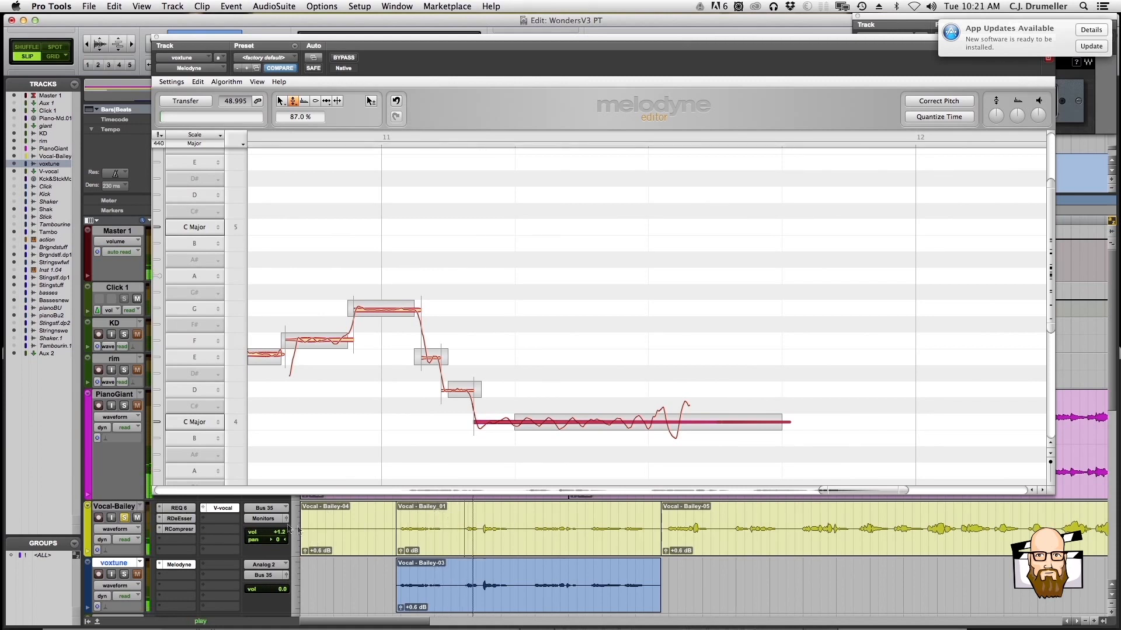
# Switch the yellow vocal track to the playlist with the continuous untuned take for comparison, and back to the tuned .01 playlist
pyautogui.click(140, 506)
pyautogui.click(161, 501)
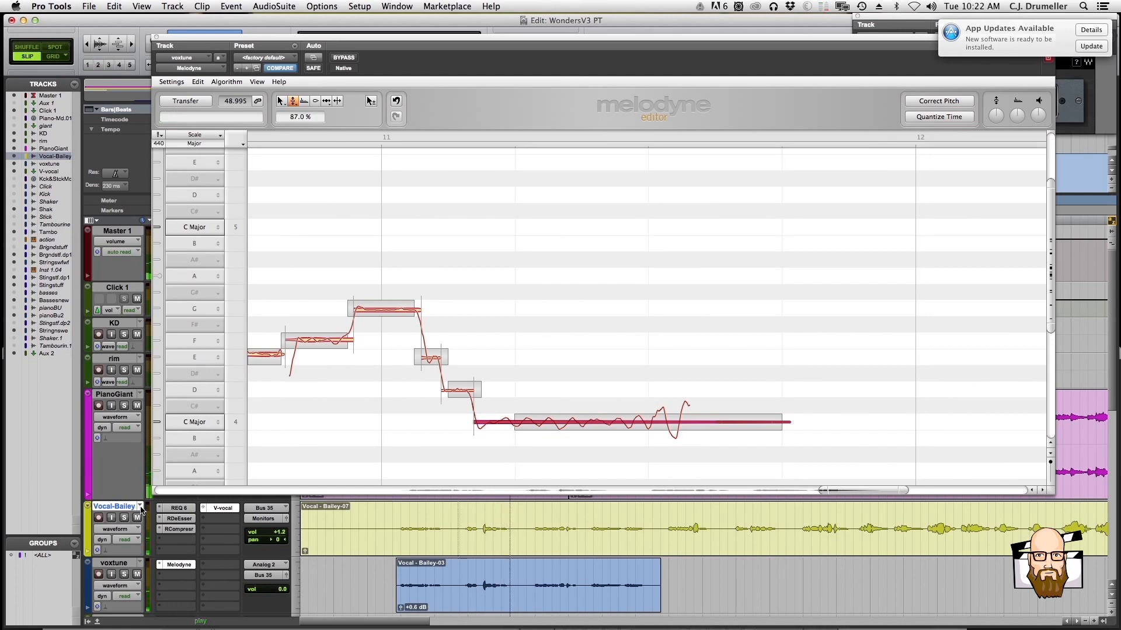
pyautogui.click(140, 510)
pyautogui.click(144, 518)
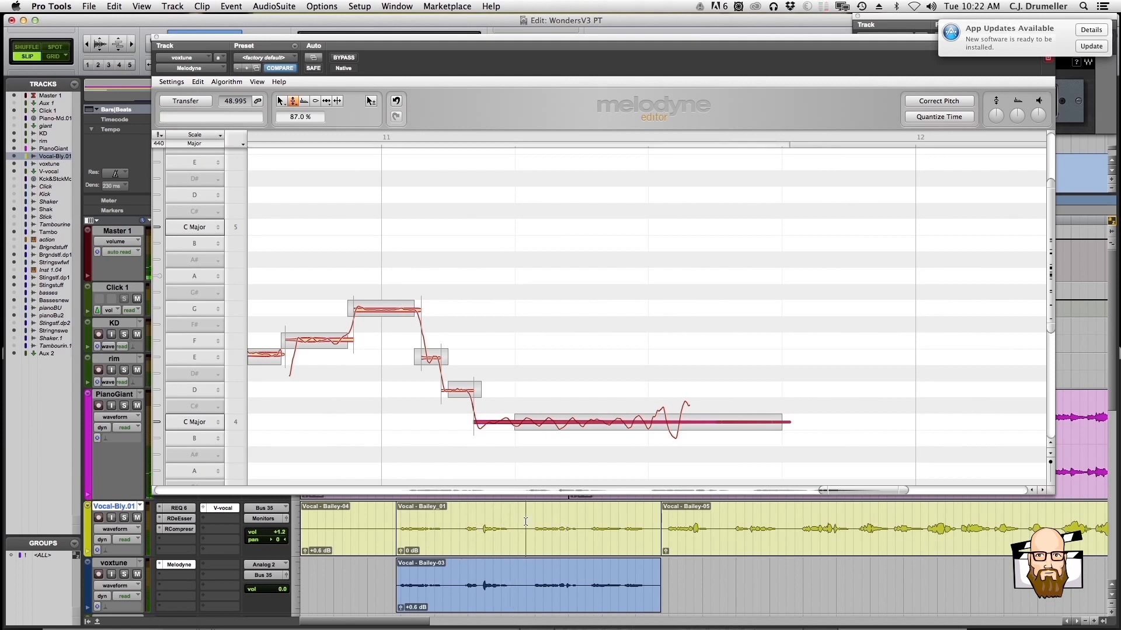
# Separate the next vocal section right after the recorded tuned part into its own clip on the yellow track and select it
pyautogui.press('r')
pyautogui.hscroll(2, 550, 523)
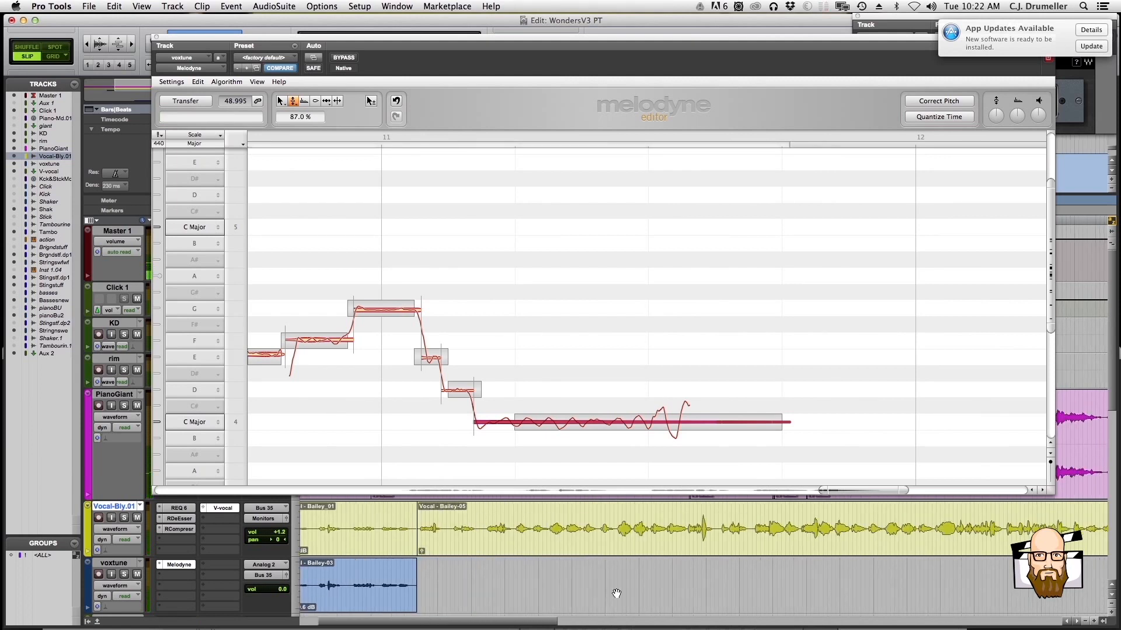
pyautogui.click(508, 519)
pyautogui.press('t')
pyautogui.press('t')
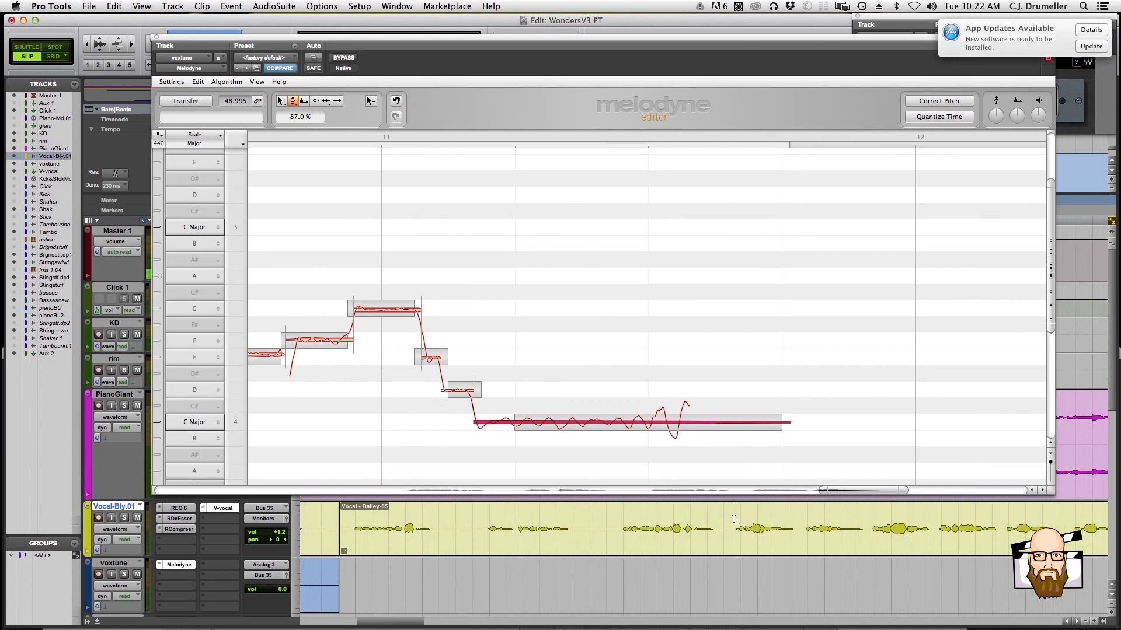
pyautogui.press('b')
pyautogui.click(619, 547)
pyautogui.press('r')
pyautogui.press('r')
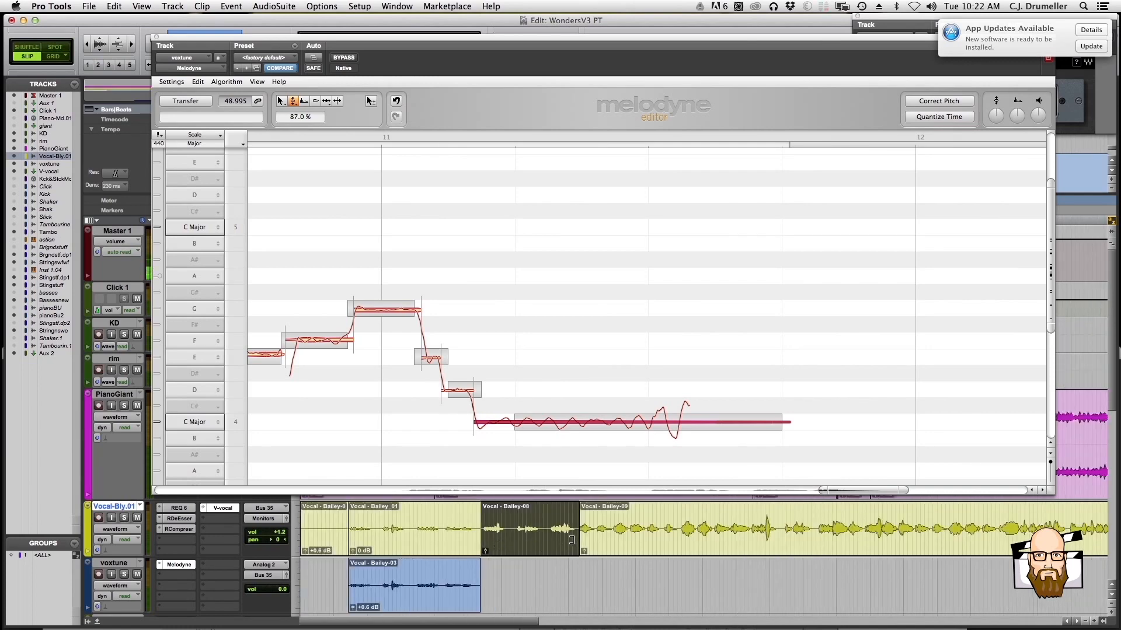
pyautogui.press('t')
pyautogui.press('t')
pyautogui.hscroll(10, 603, 538)
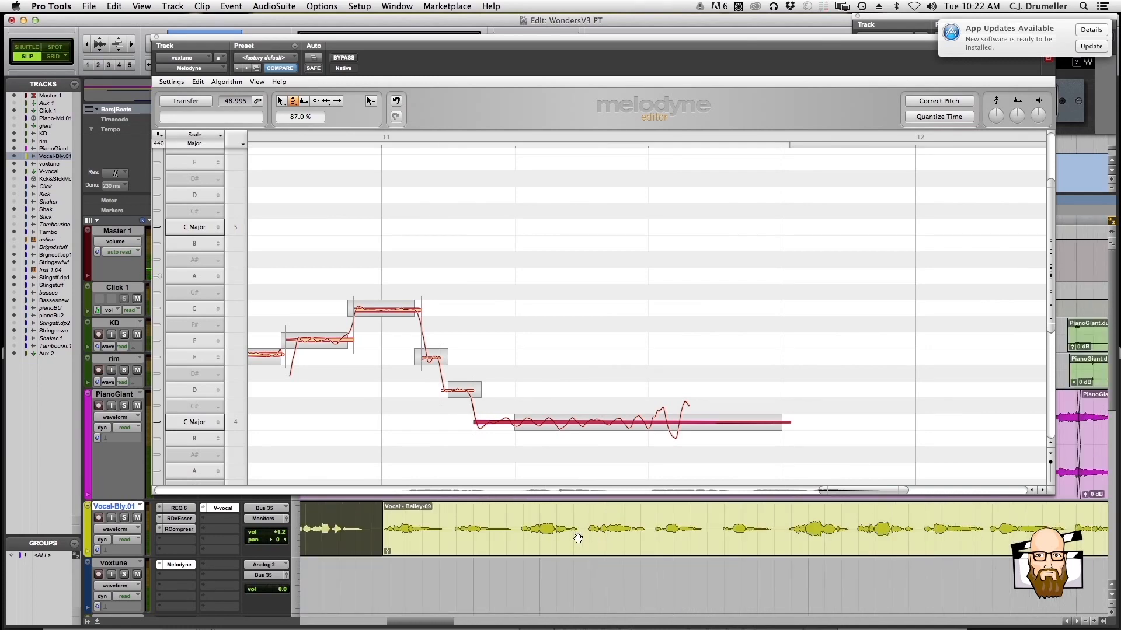
# Separate the next vocal section at the gap after its third phrase and copy it at the same time position onto the voxtune track
pyautogui.hscroll(-5, 376, 518)
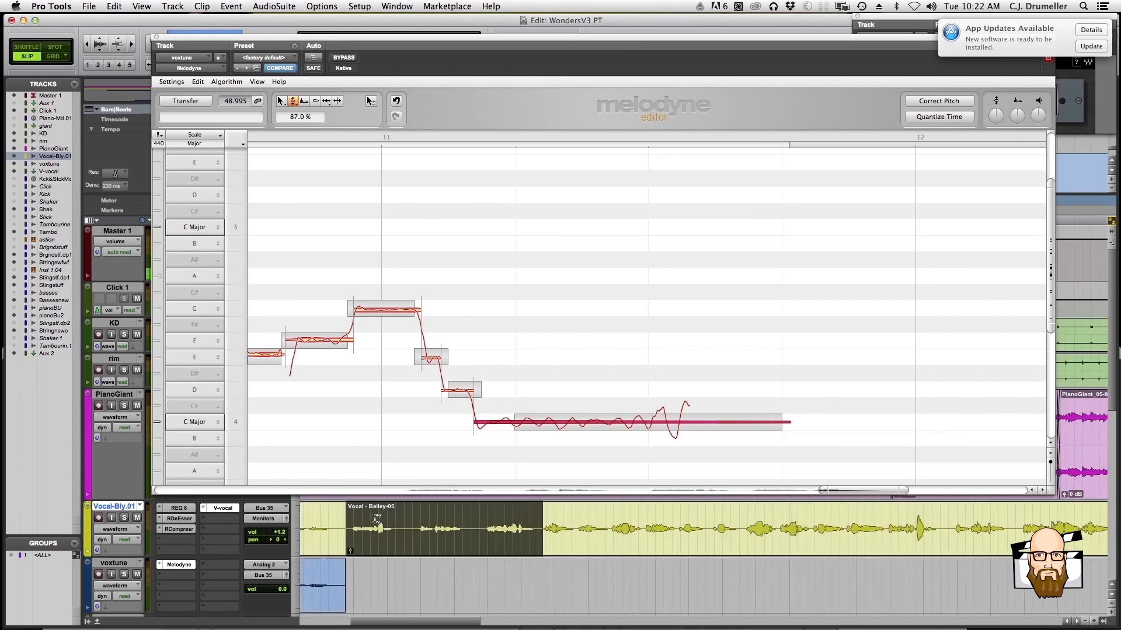
pyautogui.click(539, 513)
pyautogui.press('super+e')
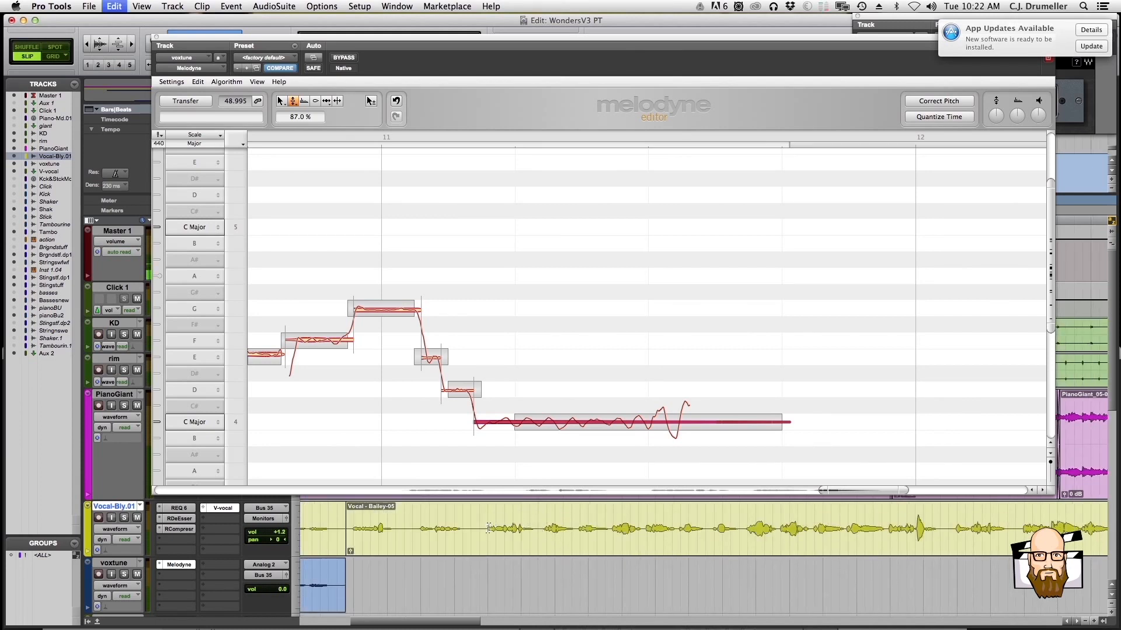
pyautogui.click(486, 554)
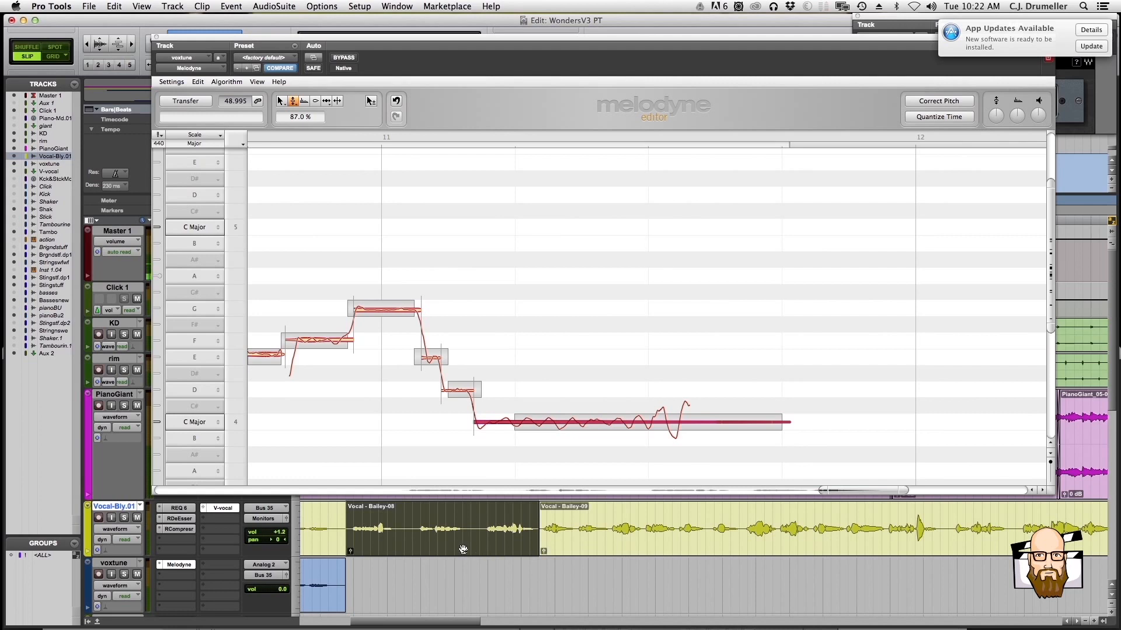
pyautogui.click(462, 550)
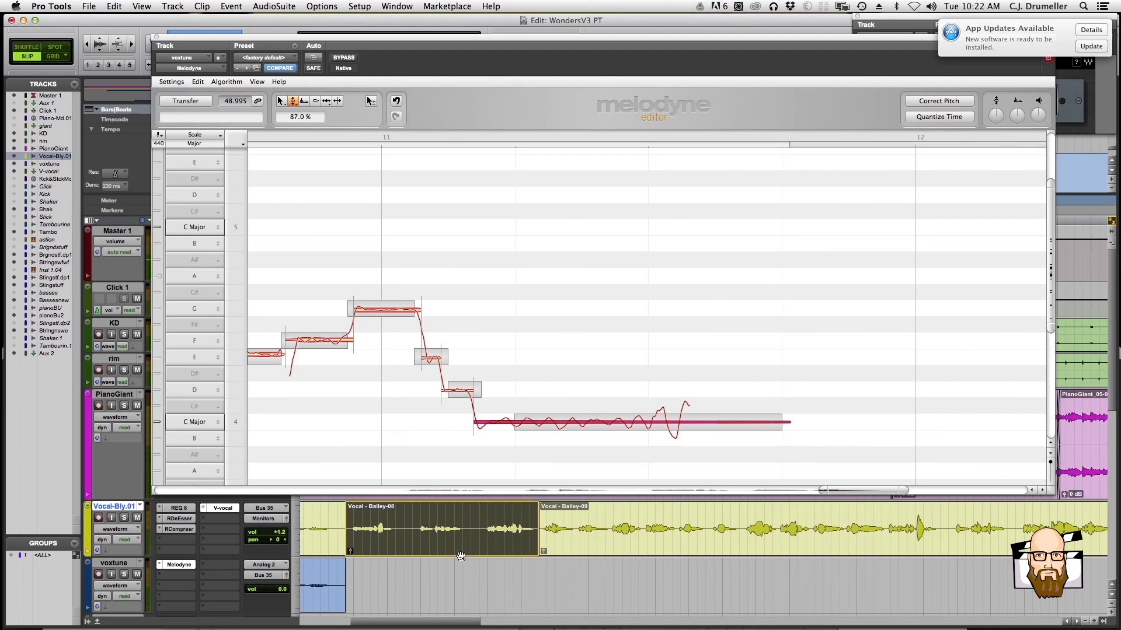
pyautogui.moveTo(461, 556); pyautogui.dragTo(469, 598)
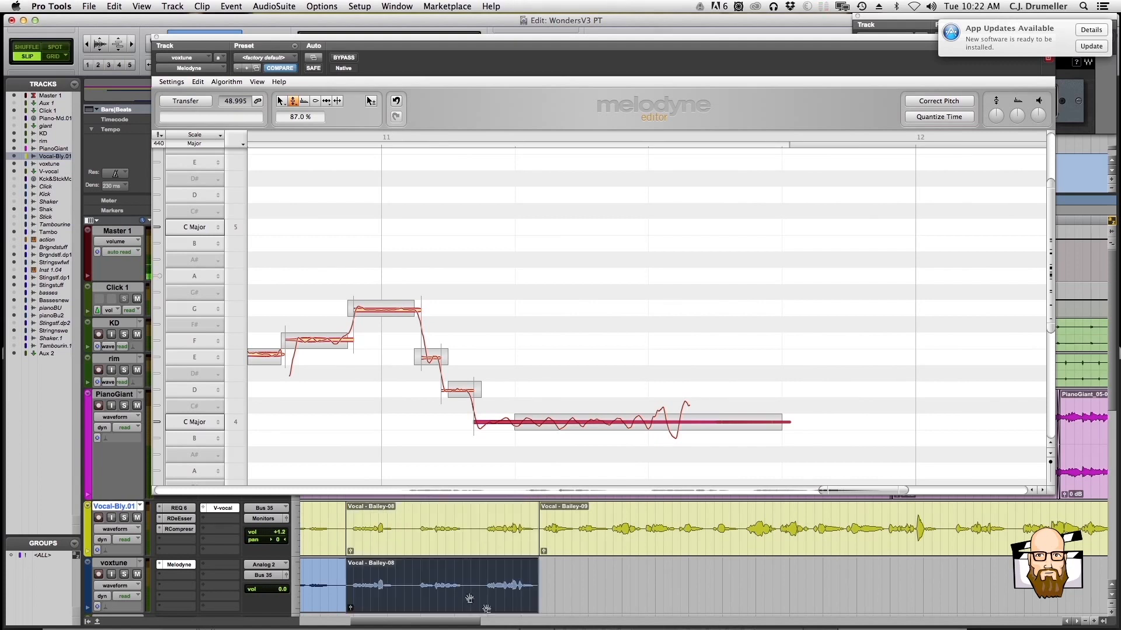
# Turn on input monitoring for the yellow vocal track and transfer the new voxtune section into Melodyne during playback
pyautogui.click(112, 518)
pyautogui.press('space')
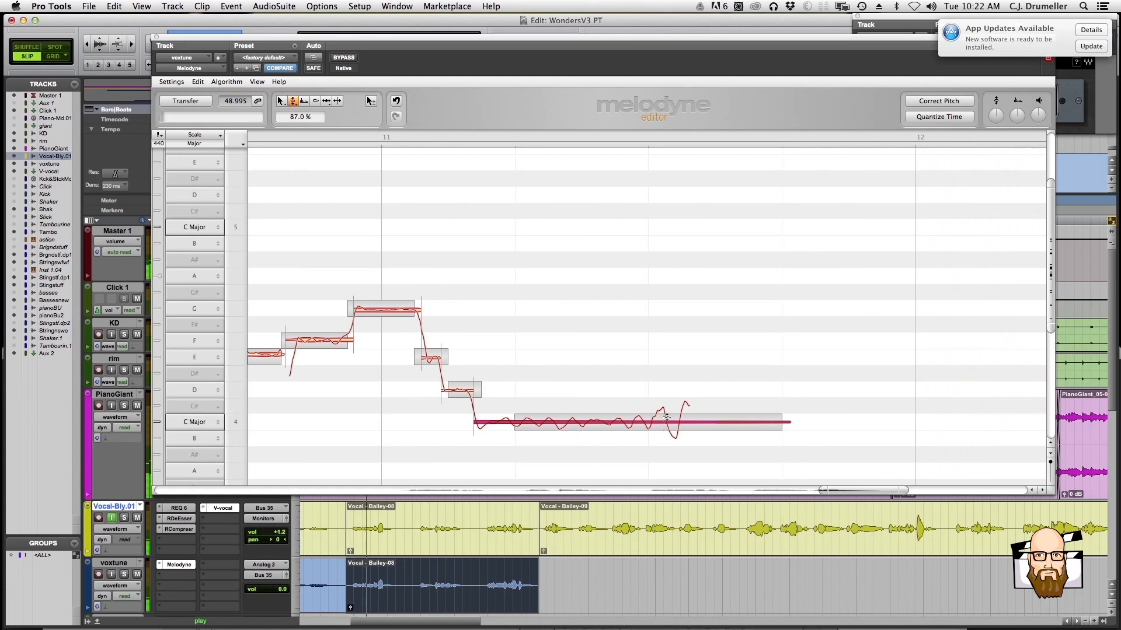
pyautogui.moveTo(901, 487); pyautogui.dragTo(1015, 490)
pyautogui.press('space')
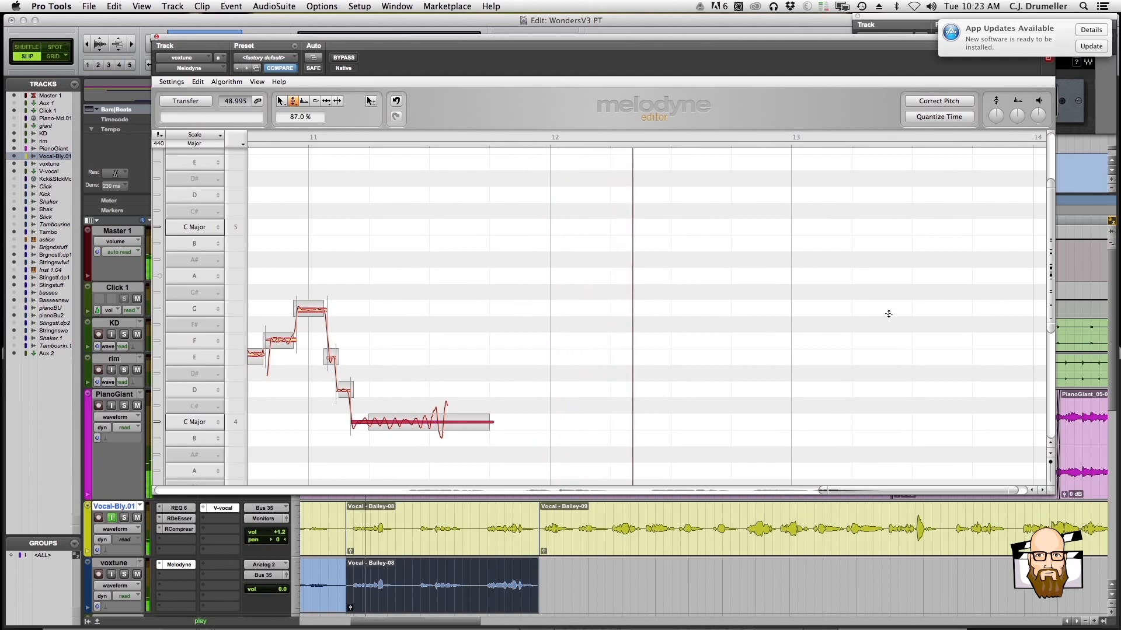
pyautogui.press('space')
pyautogui.click(178, 102)
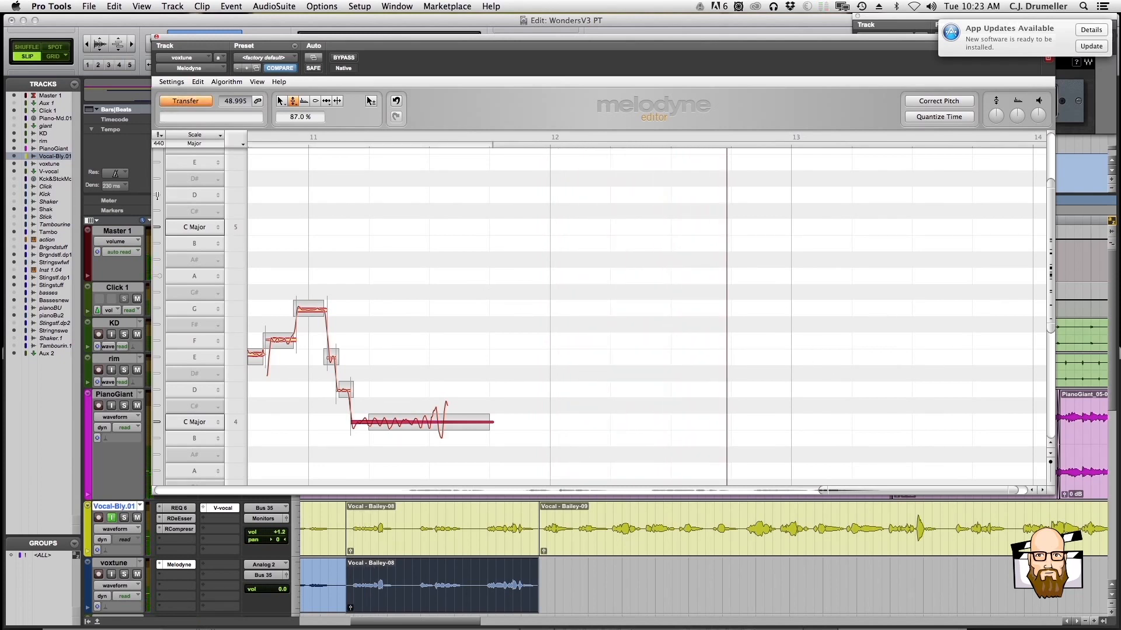
pyautogui.press('space')
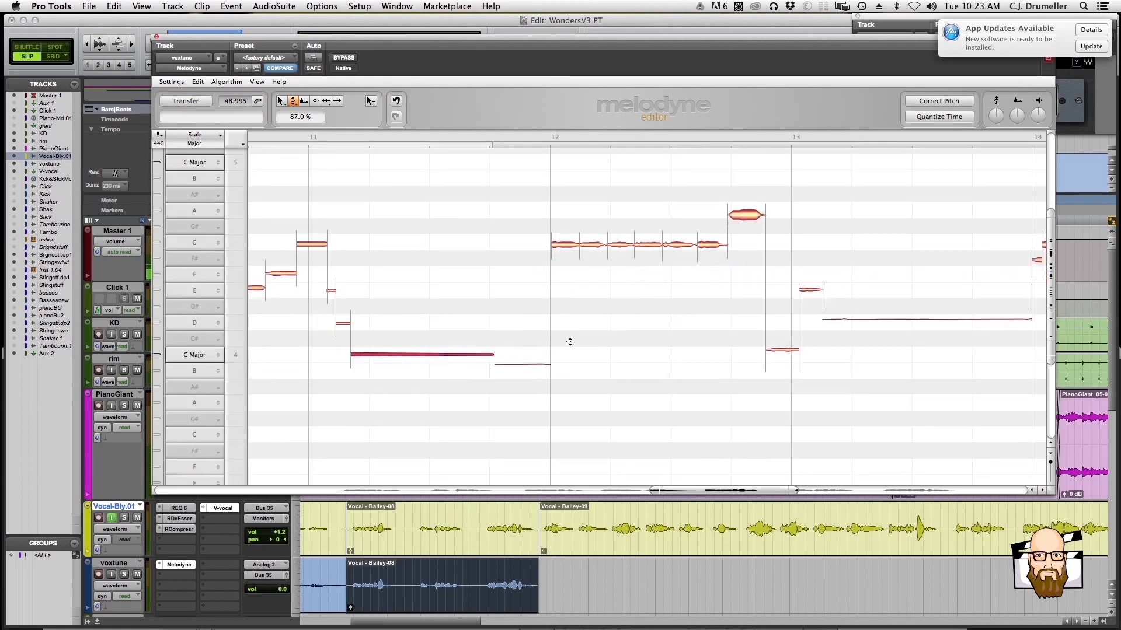
# Raise the pitch of the short E4 note just after bar 13 to -6 cents in Melodyne
pyautogui.hscroll(10, 617, 327)
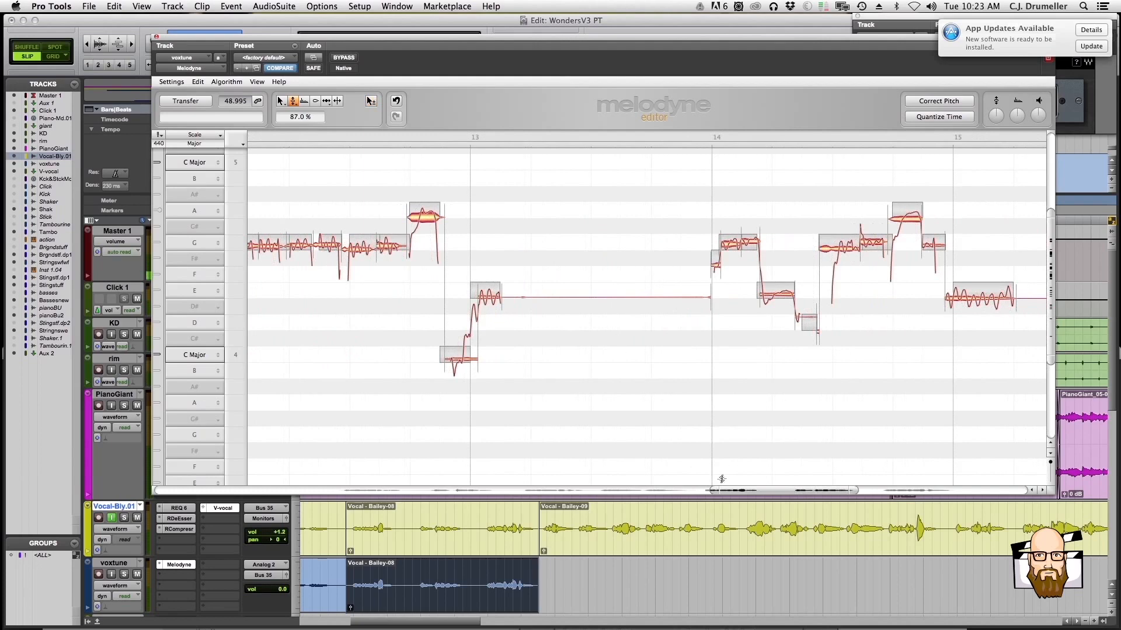
pyautogui.moveTo(715, 489); pyautogui.dragTo(692, 491)
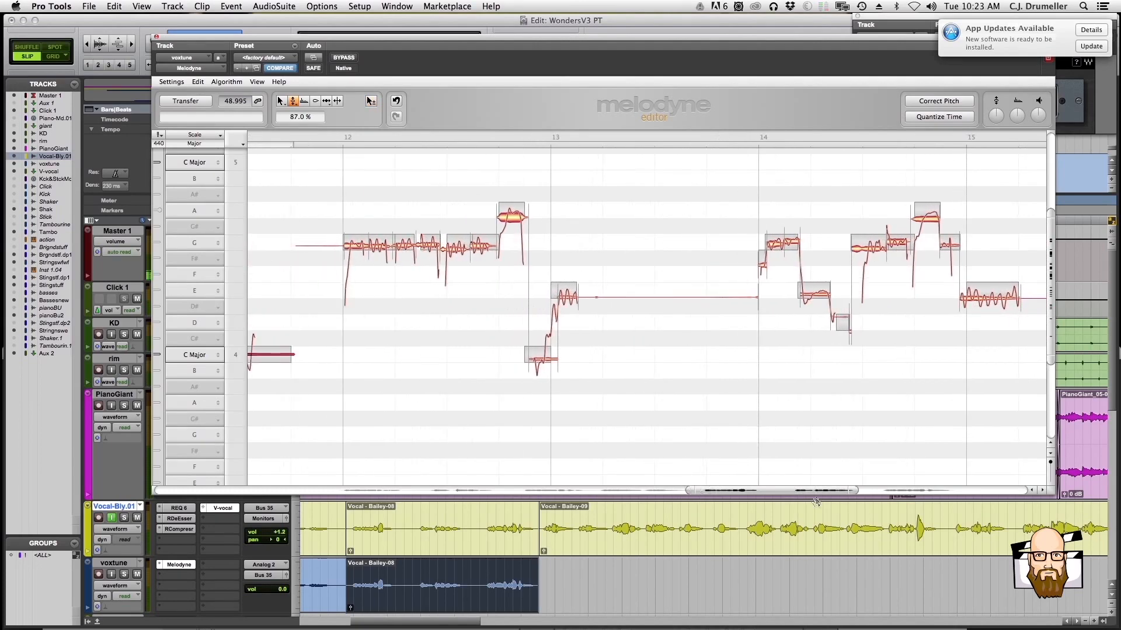
pyautogui.moveTo(856, 490); pyautogui.dragTo(878, 490)
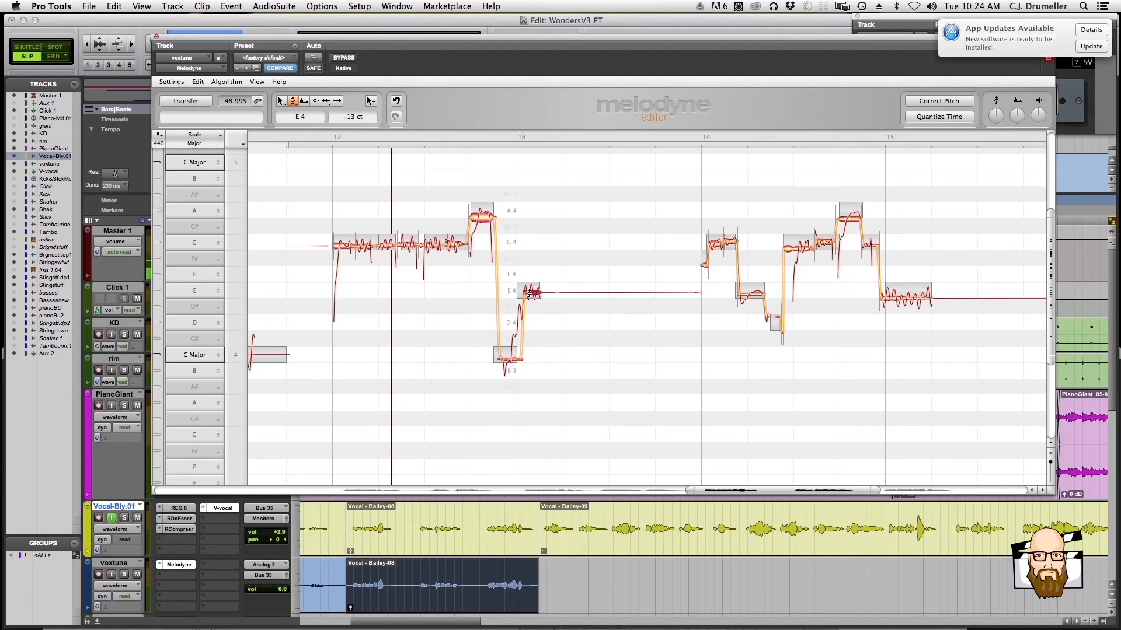
pyautogui.moveTo(529, 293); pyautogui.dragTo(528, 291)
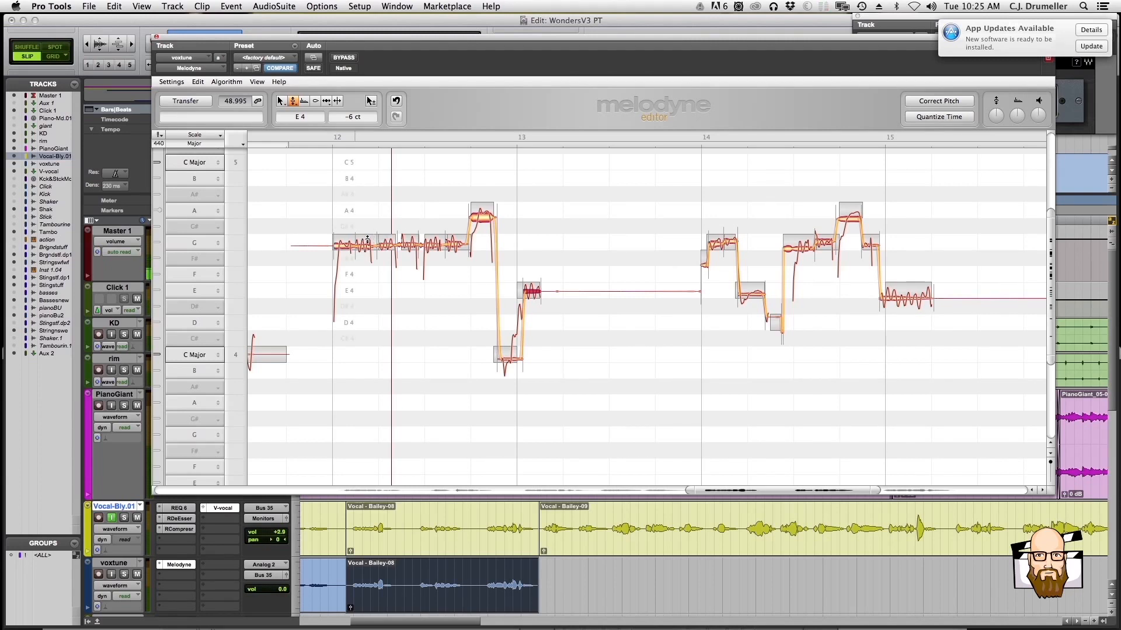
# Try to correct the G4 notes in bar 12 to 0 cents in Melodyne
pyautogui.click(345, 250)
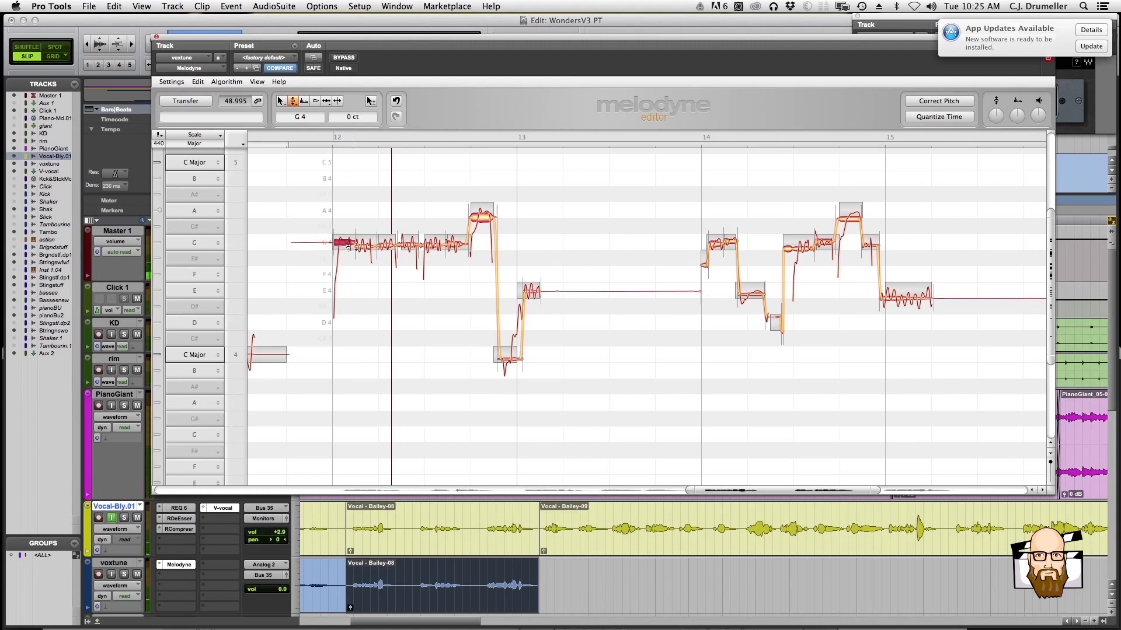
pyautogui.click(411, 245)
pyautogui.click(432, 244)
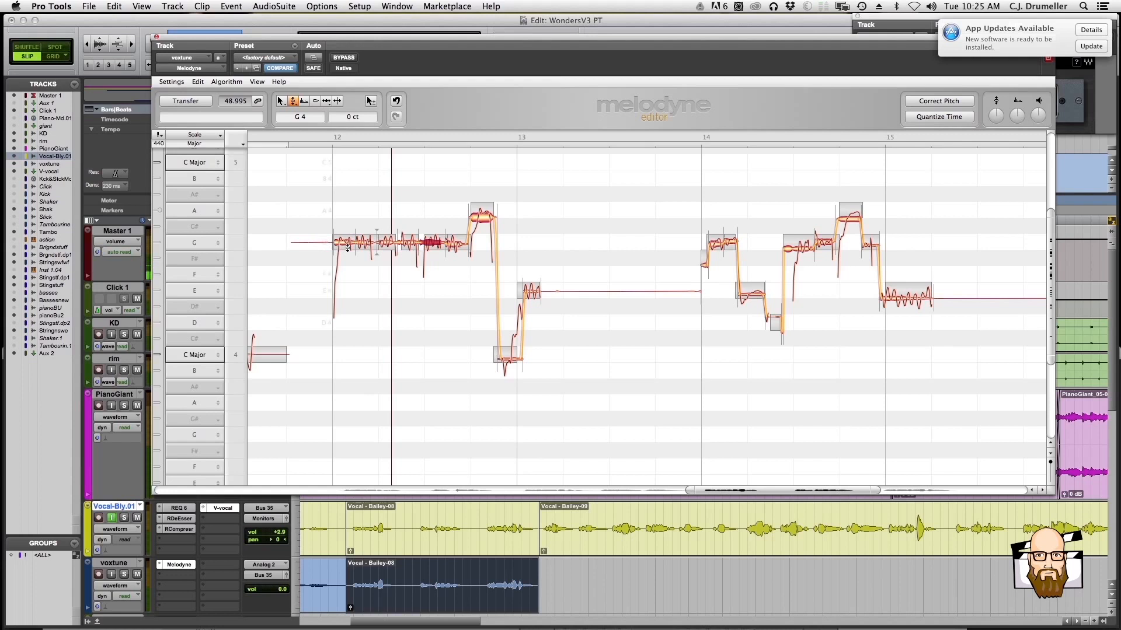
# Undo the pitch corrections made to the G4 notes in bar 12
pyautogui.click(205, 83)
pyautogui.click(201, 91)
pyautogui.click(198, 82)
pyautogui.click(202, 92)
pyautogui.click(198, 83)
pyautogui.click(202, 92)
pyautogui.click(199, 83)
pyautogui.click(202, 92)
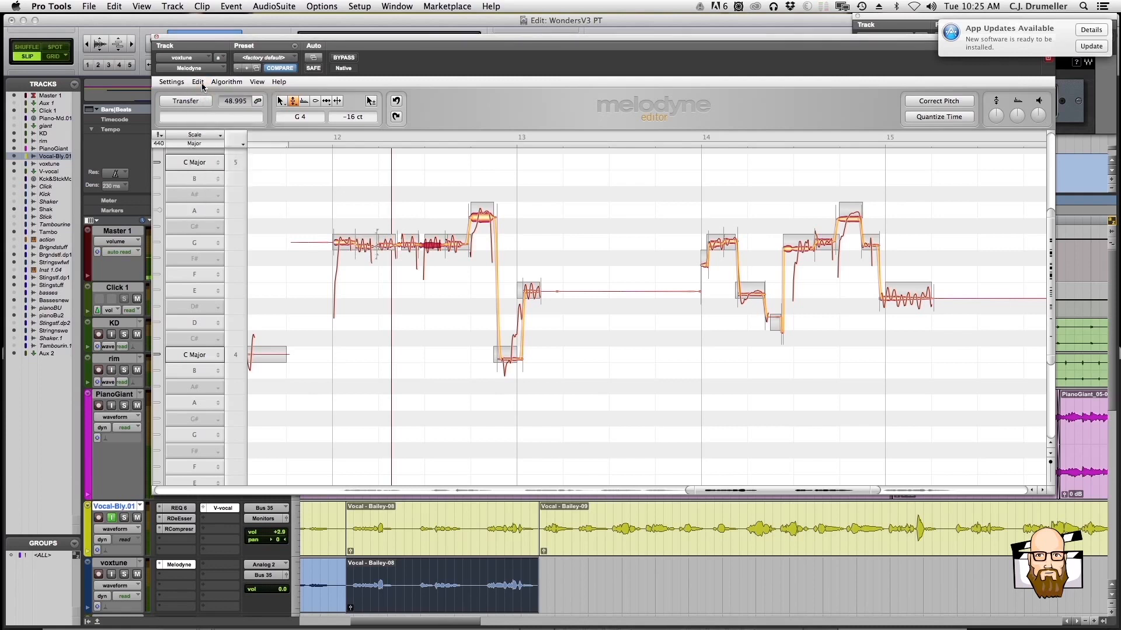
pyautogui.click(198, 83)
pyautogui.click(202, 92)
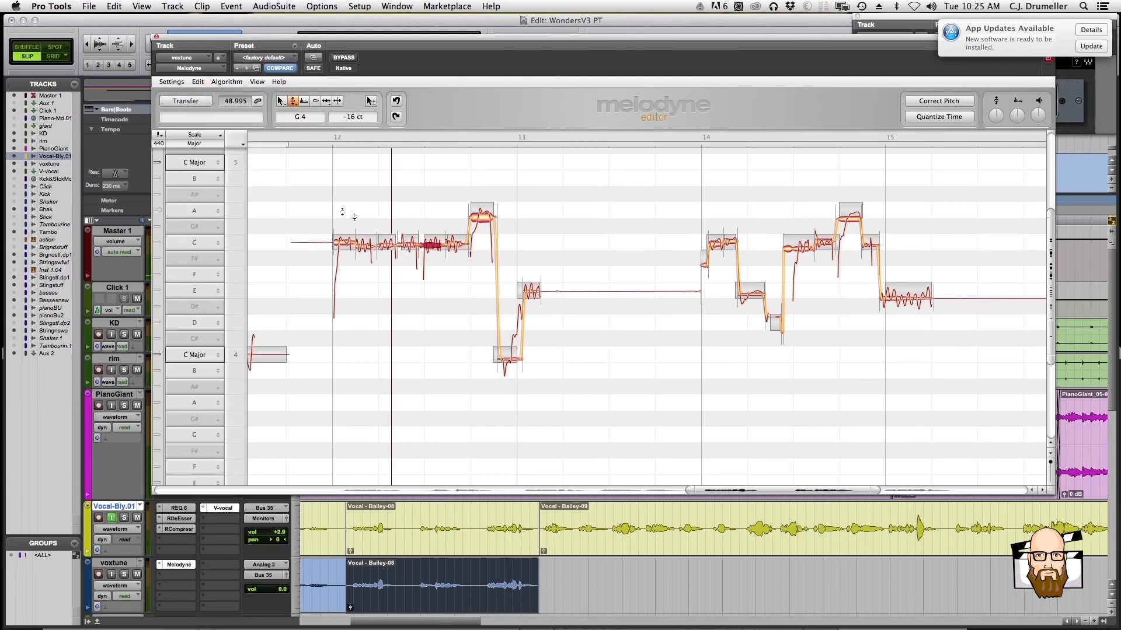
# Play the voxtune section and raise the long low note at bar 15 to E4 -4 cents, checking it in playback
pyautogui.press('space')
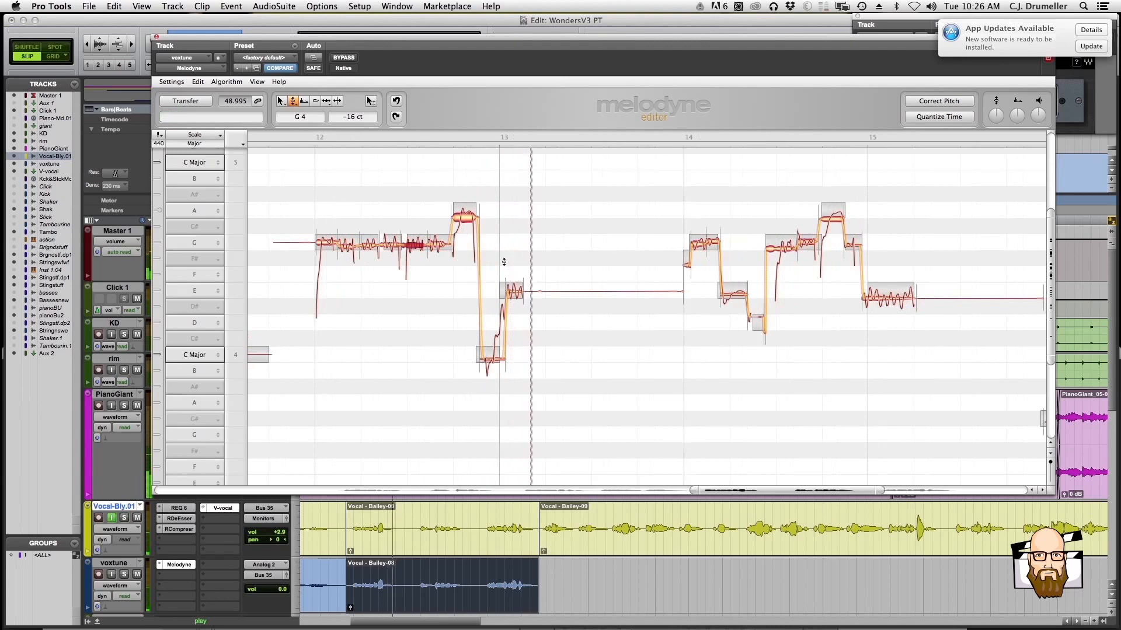
pyautogui.click(413, 569)
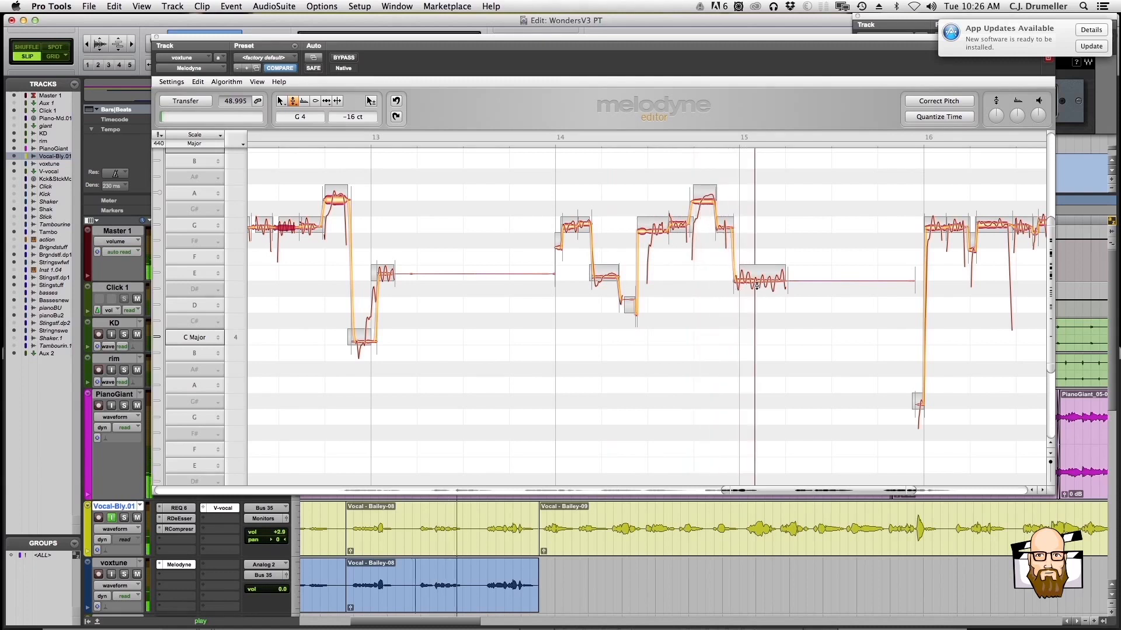
pyautogui.press('space')
pyautogui.moveTo(751, 281); pyautogui.dragTo(753, 276)
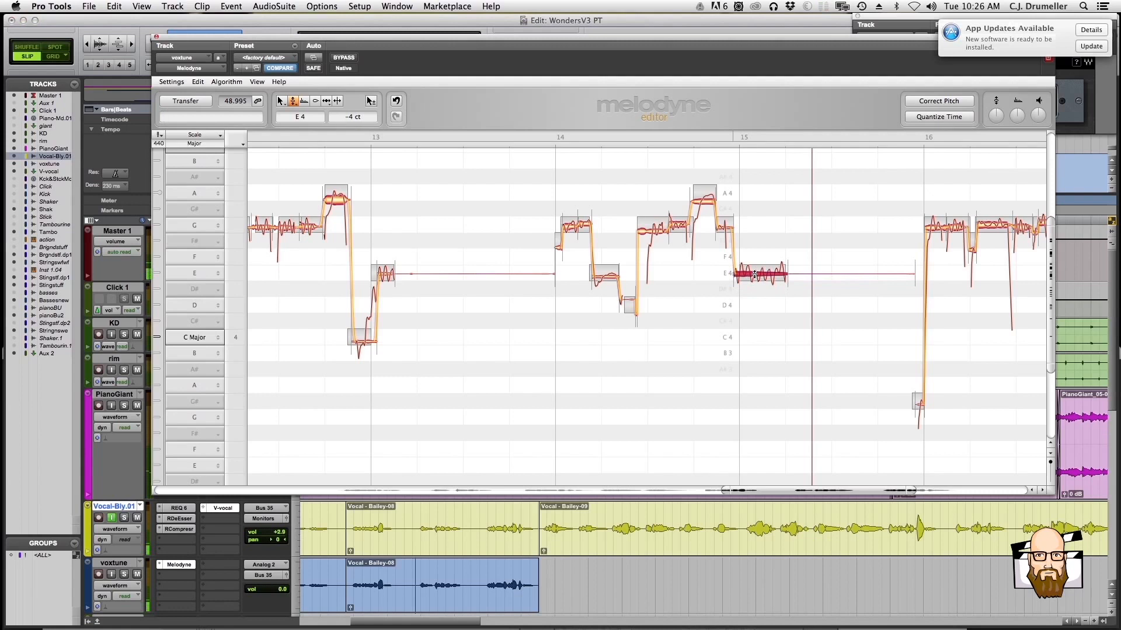
pyautogui.moveTo(743, 275); pyautogui.dragTo(775, 275)
pyautogui.press('space')
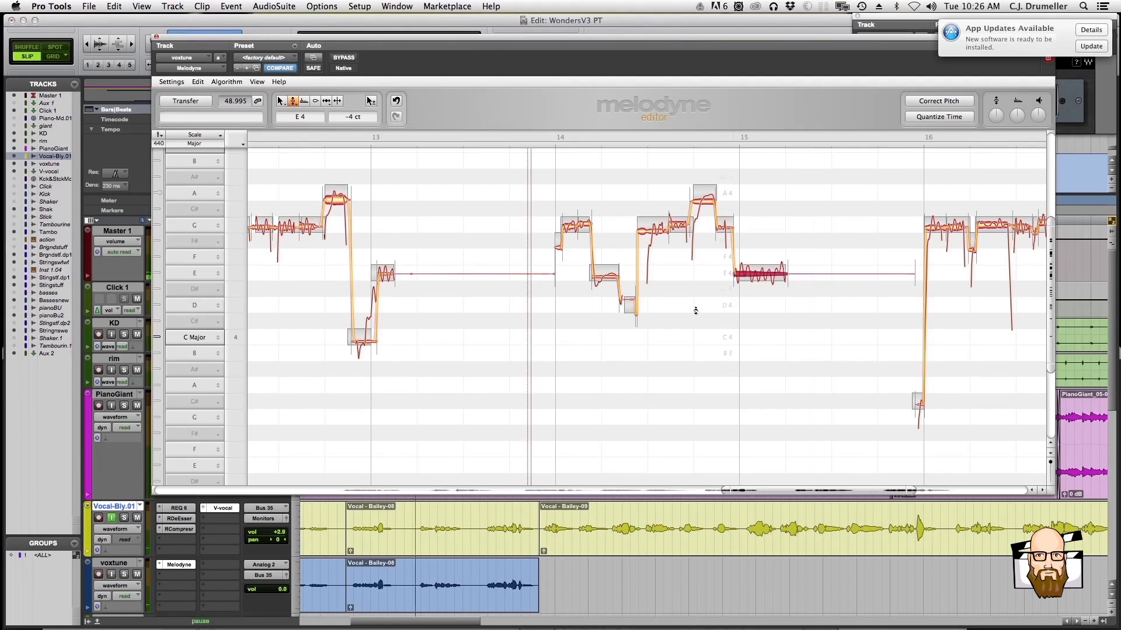
# Lower the long E4 note at bar 15 to -7 cents after auditioning the phrase from bar 14
pyautogui.press('space')
pyautogui.click(586, 224)
pyautogui.press('space')
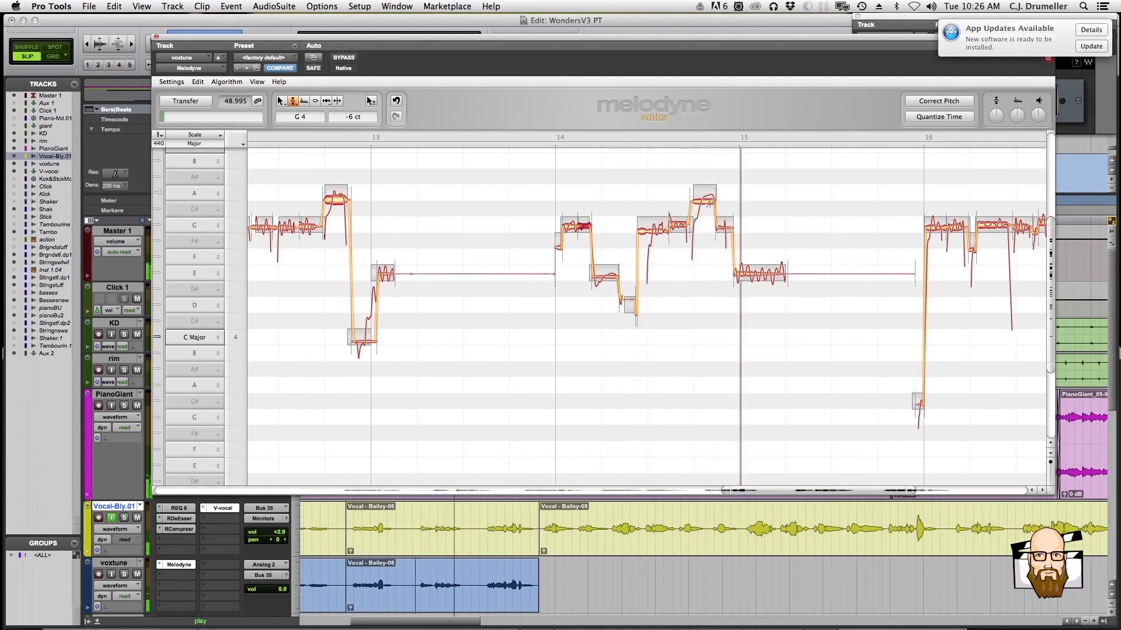
pyautogui.click(742, 274)
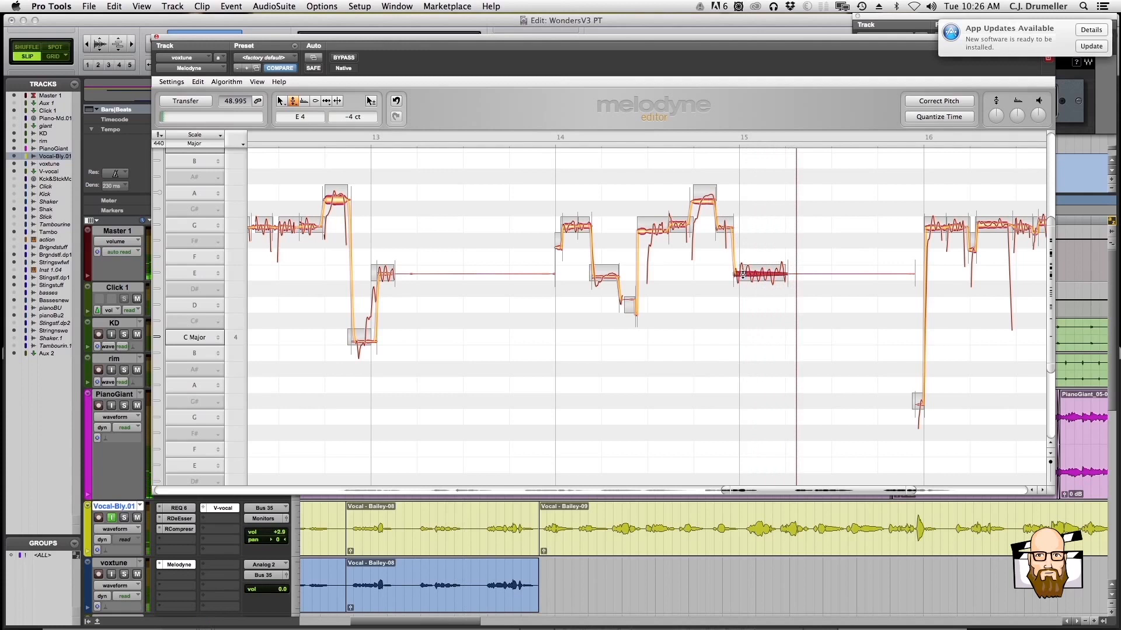
pyautogui.moveTo(742, 275); pyautogui.dragTo(744, 274)
# Set the pitch modulation of the long E4 note at bar 15 to -19% and play the phrase back
pyautogui.click(446, 576)
pyautogui.press('space')
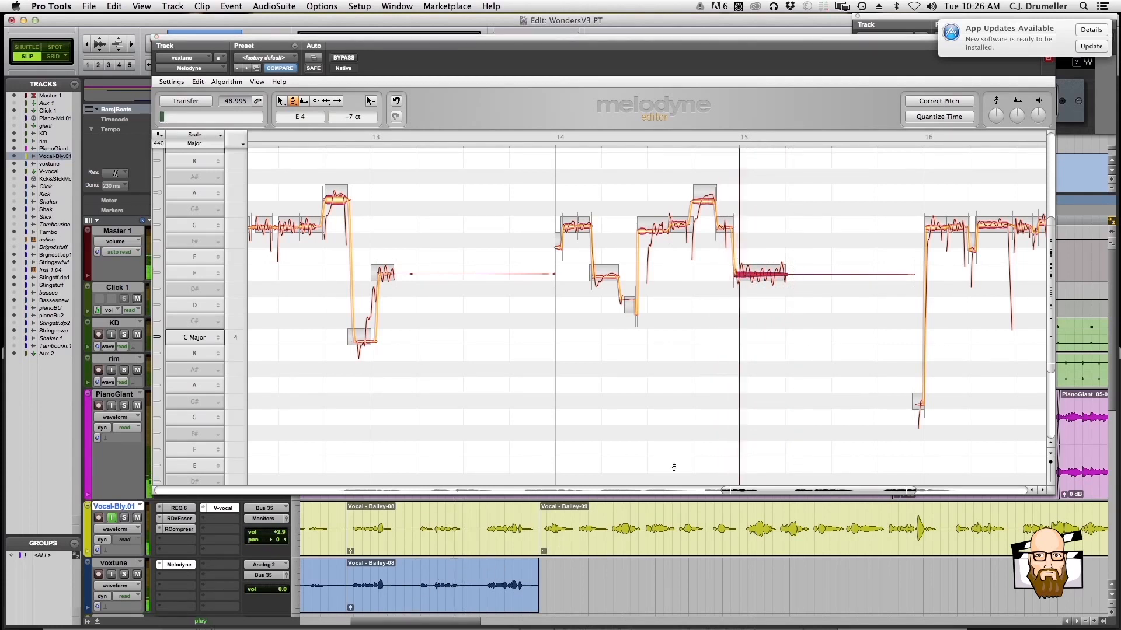
pyautogui.rightClick(753, 304)
pyautogui.click(755, 320)
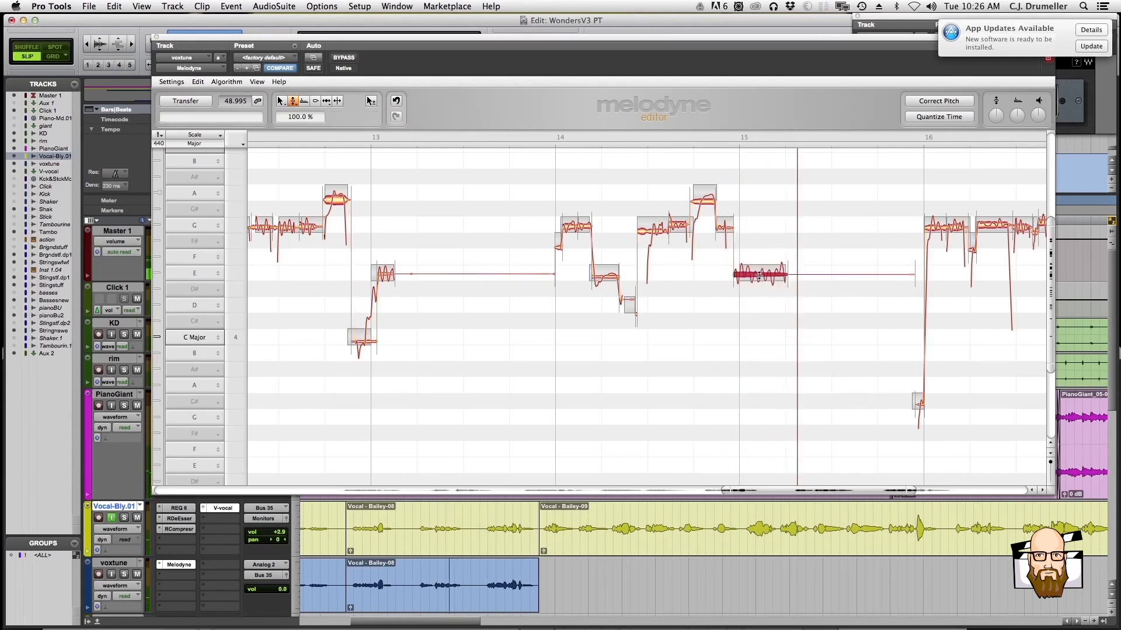
pyautogui.moveTo(757, 274); pyautogui.dragTo(744, 315)
pyautogui.rightClick(747, 291)
pyautogui.click(747, 309)
pyautogui.moveTo(753, 278); pyautogui.dragTo(753, 347)
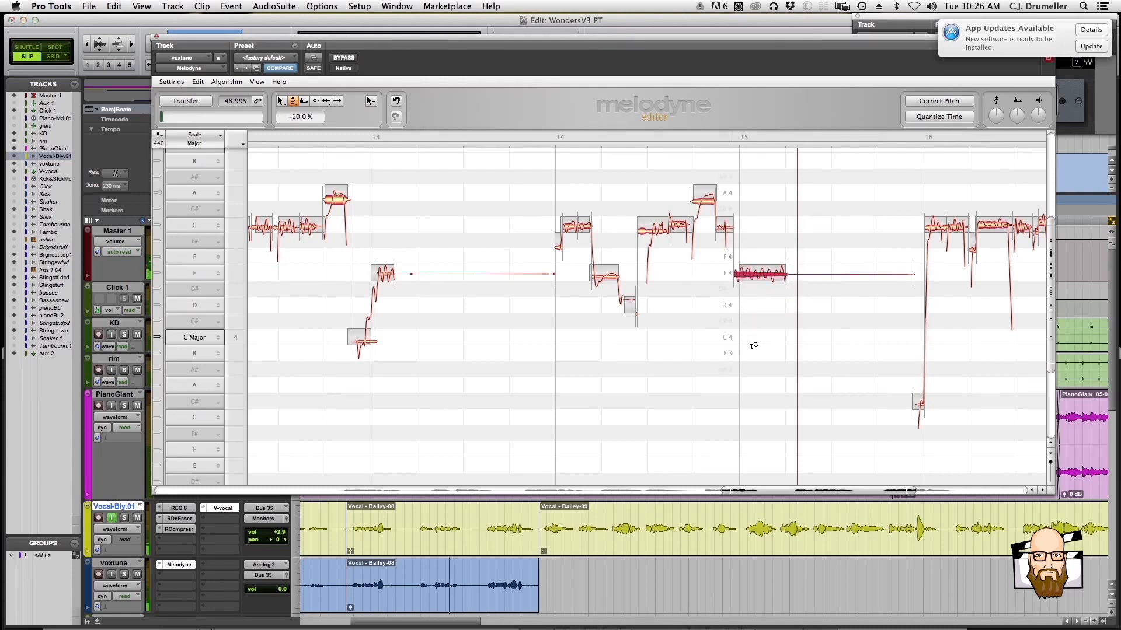
pyautogui.press('space')
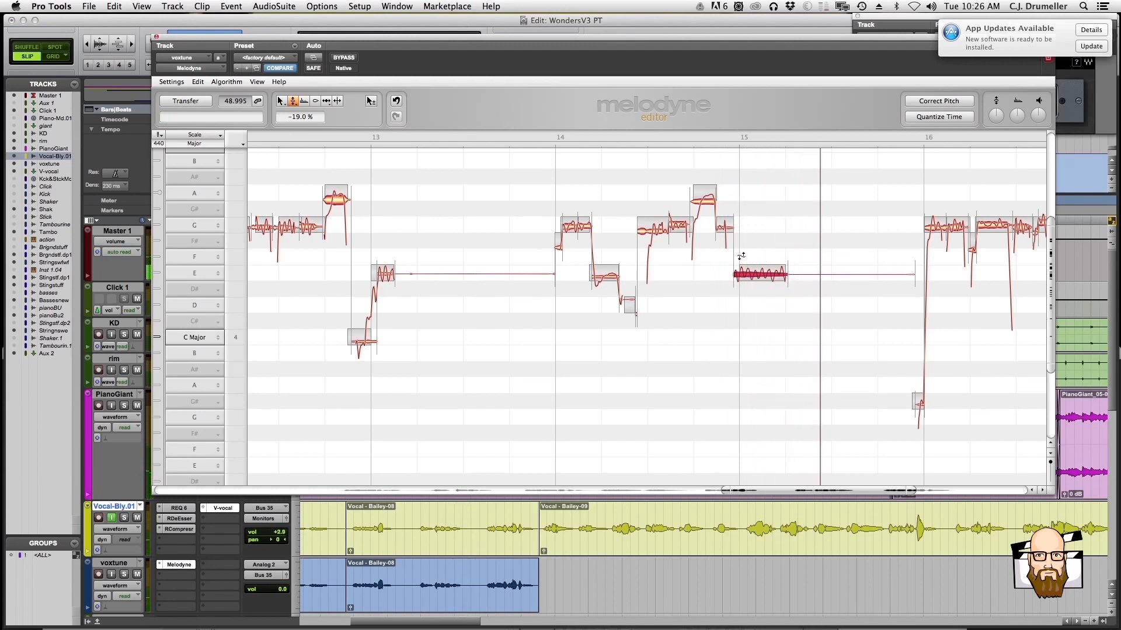
# Return to main pitch editing, set the long E4 note at bar 15 to -4 cents and play it
pyautogui.rightClick(749, 287)
pyautogui.click(754, 297)
pyautogui.click(760, 312)
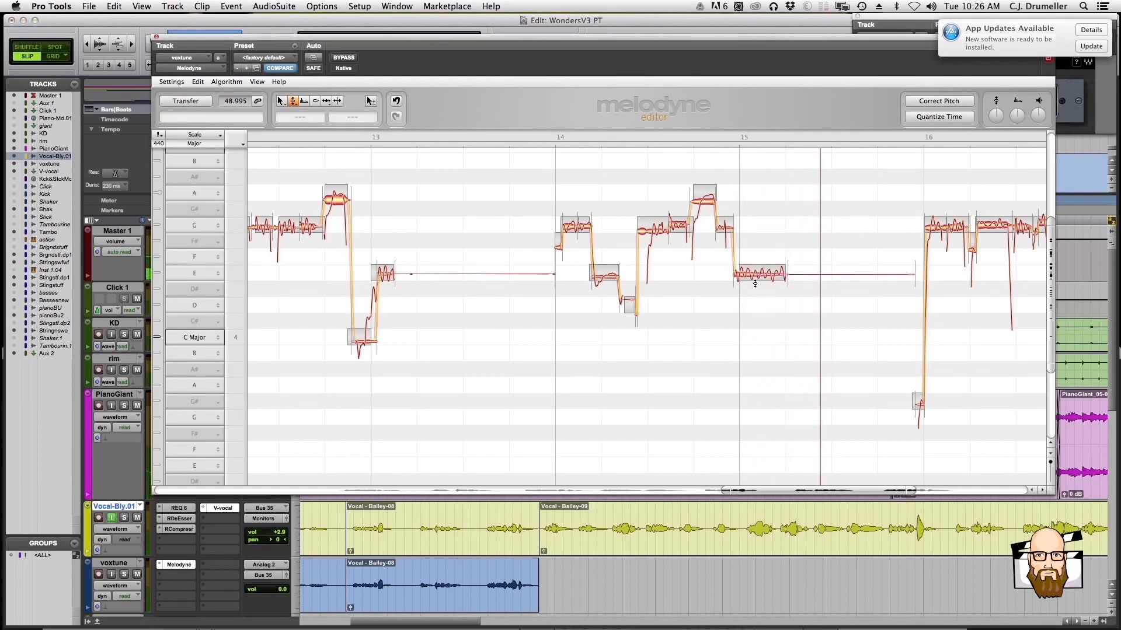
pyautogui.moveTo(755, 276); pyautogui.dragTo(755, 276)
pyautogui.press('space')
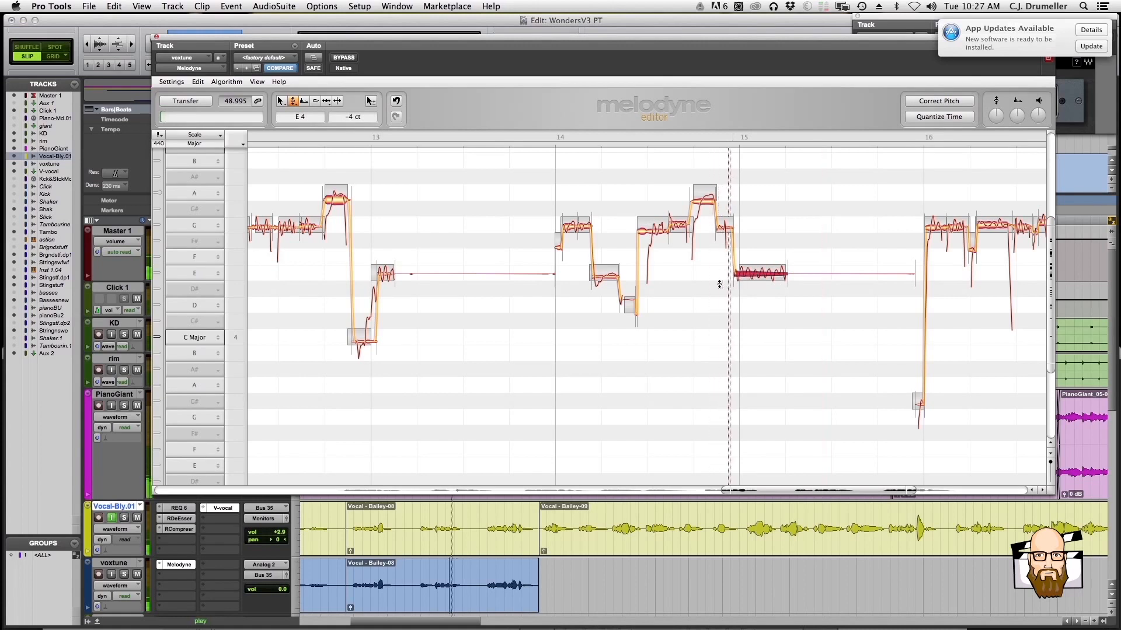
# Play the section through bar 17 and set the long E4 note just after bar 17 to +2 cents
pyautogui.press('space')
pyautogui.click(417, 571)
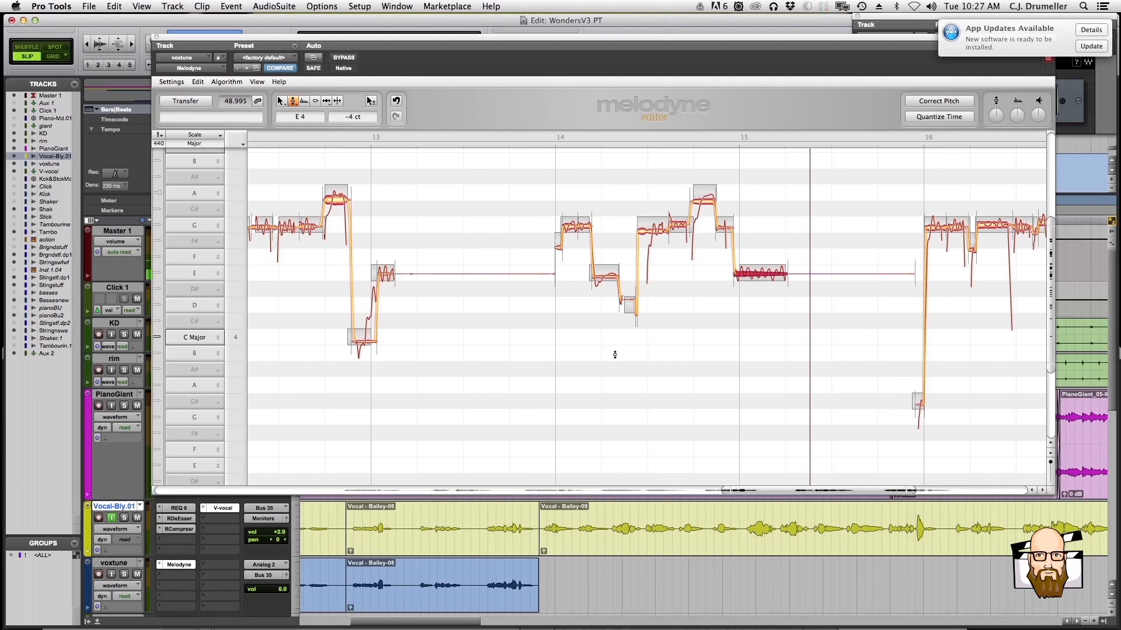
pyautogui.press('space')
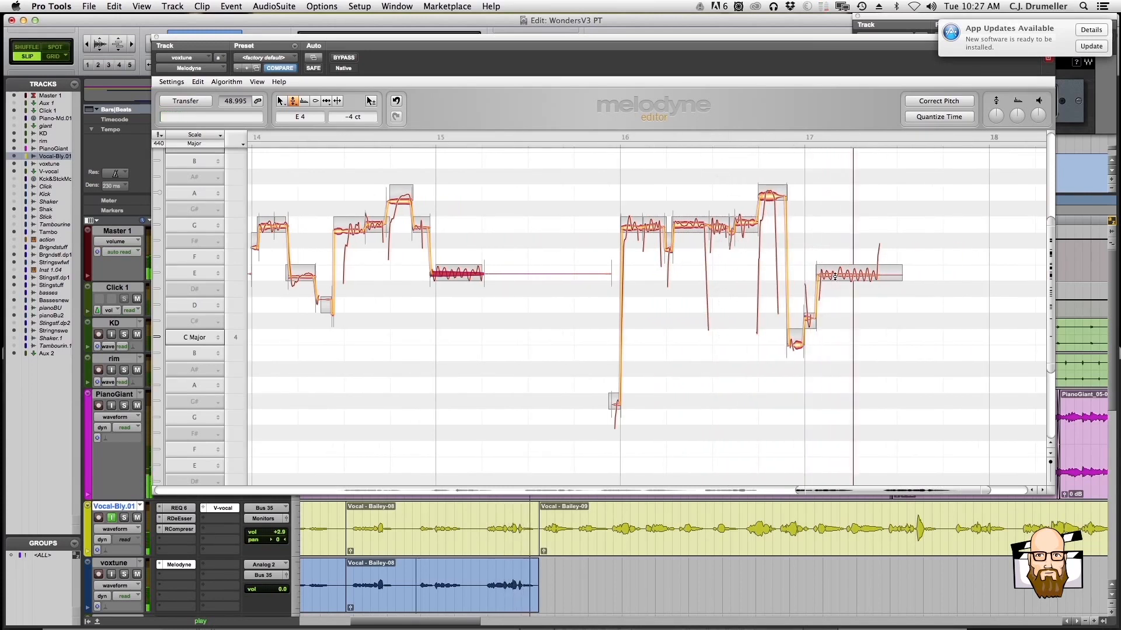
pyautogui.click(835, 277)
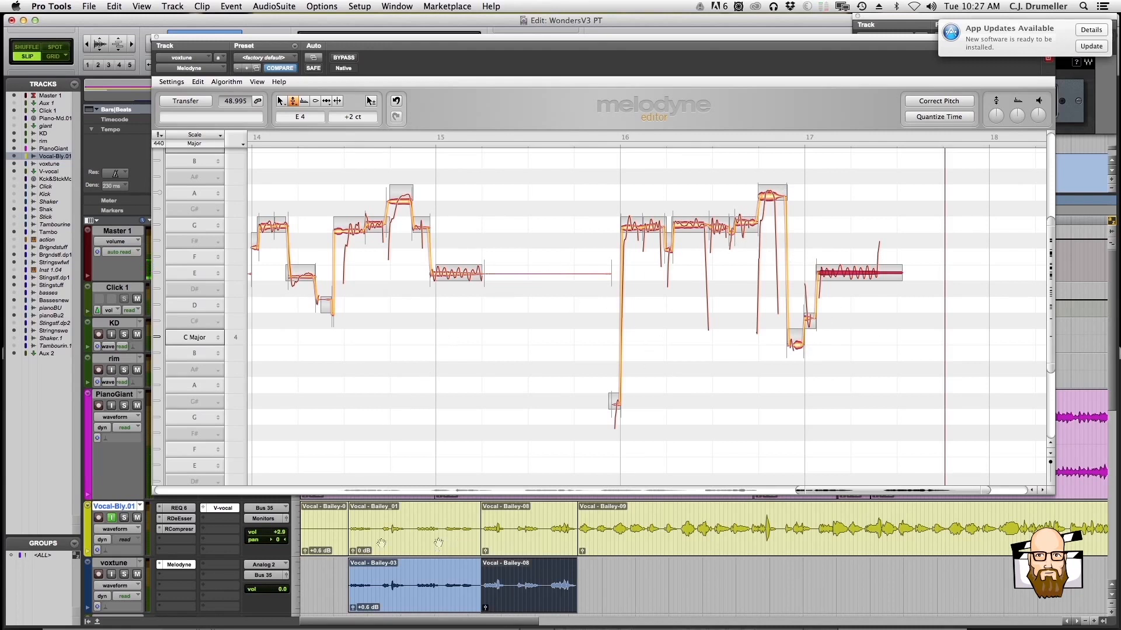
# Arm the yellow vocal track and record the tuned second section from voxtune onto it
pyautogui.click(98, 519)
pyautogui.press('super+space')
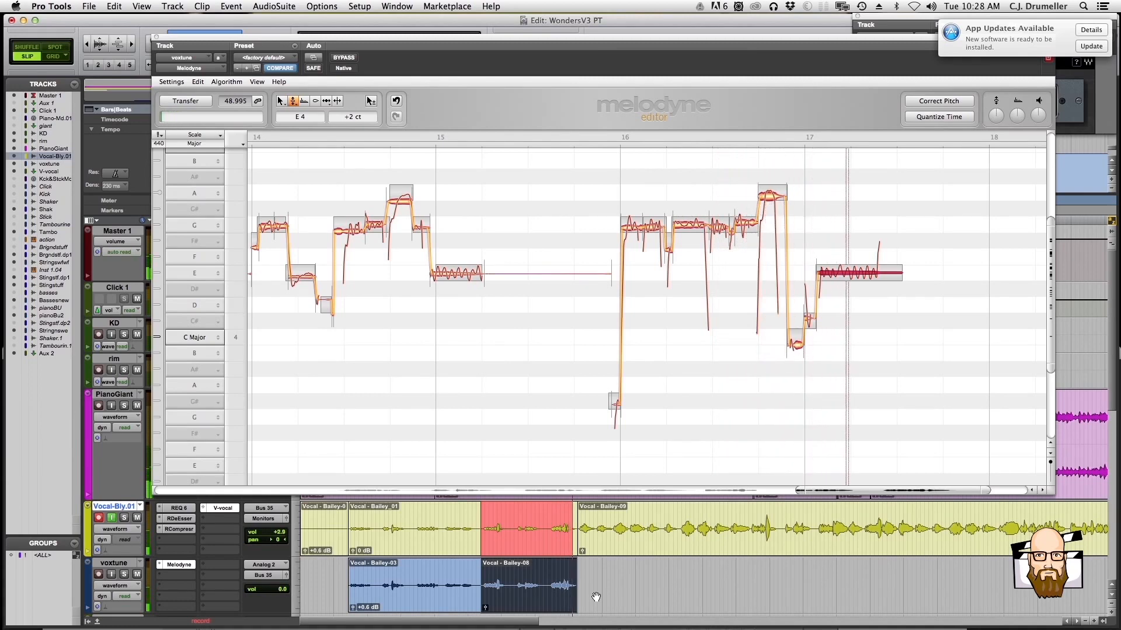
pyautogui.click(531, 540)
pyautogui.press('r')
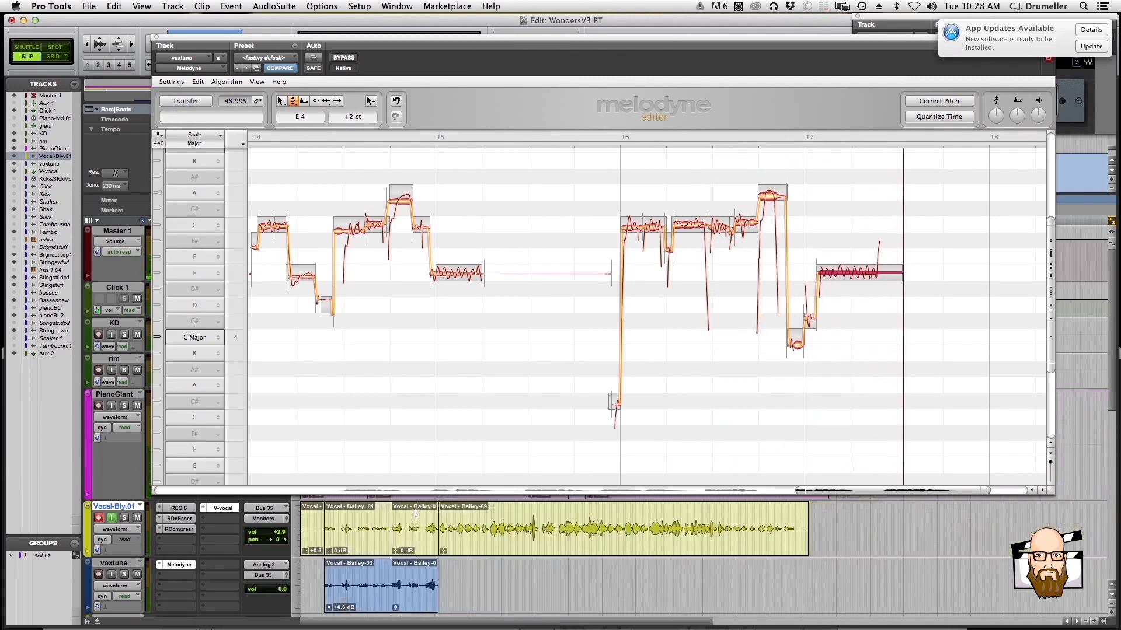
# Turn off input monitoring and record arming on the yellow vocal track
pyautogui.press('t')
pyautogui.press('t')
pyautogui.click(111, 518)
pyautogui.click(99, 518)
pyautogui.click(456, 613)
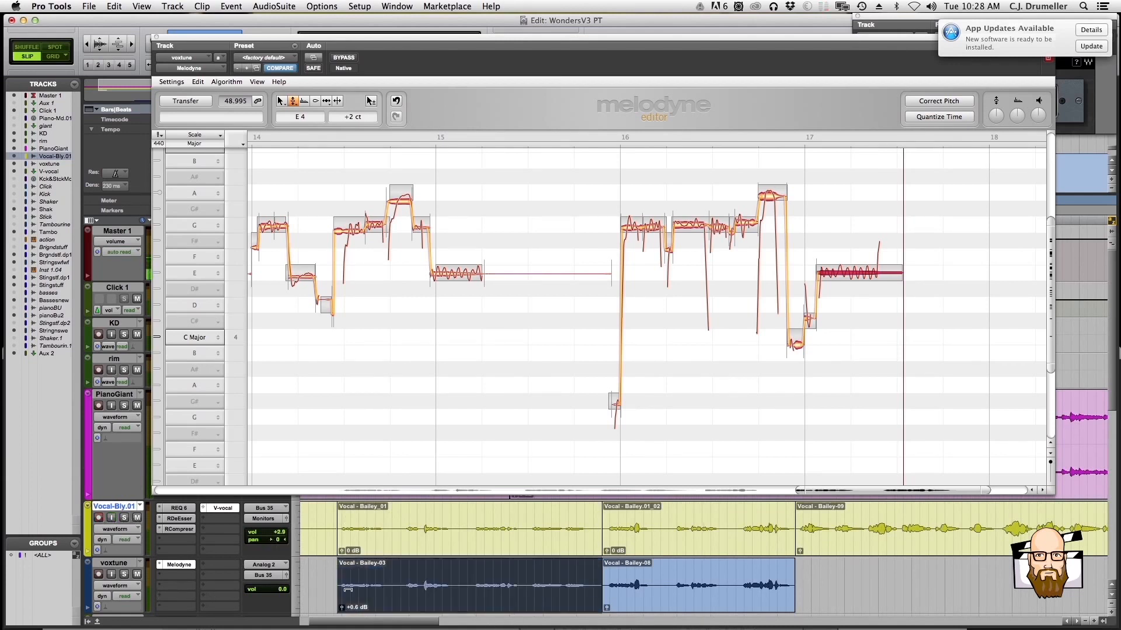
# Solo the yellow vocal track and play back its recorded tuned clips
pyautogui.click(124, 518)
pyautogui.press('space')
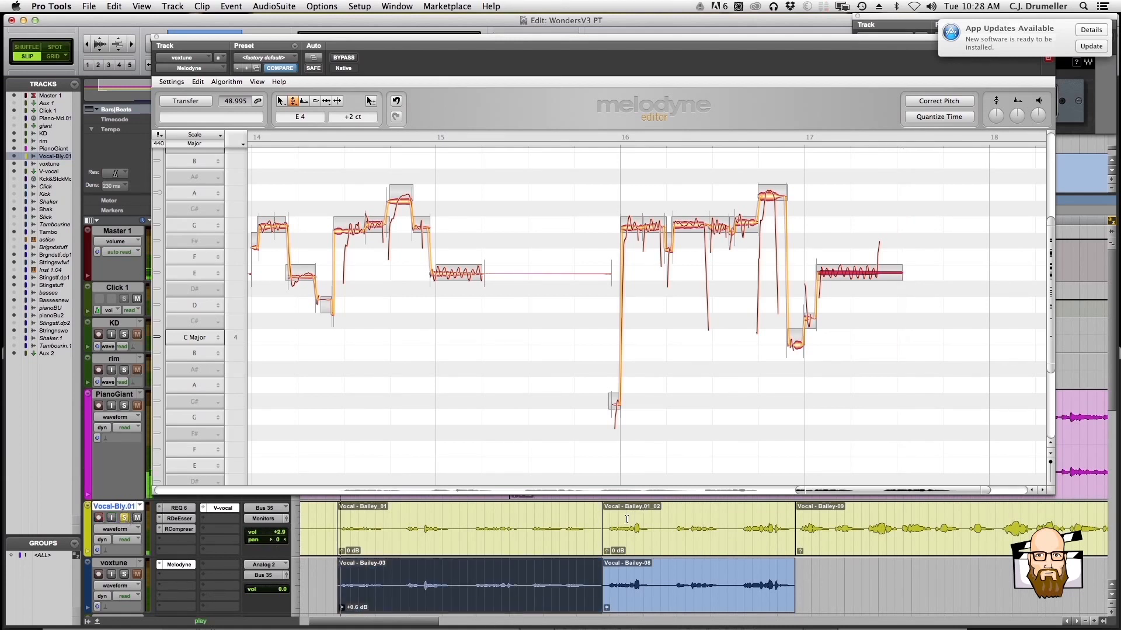
pyautogui.click(425, 519)
pyautogui.press('space')
pyautogui.press('space')
pyautogui.click(630, 525)
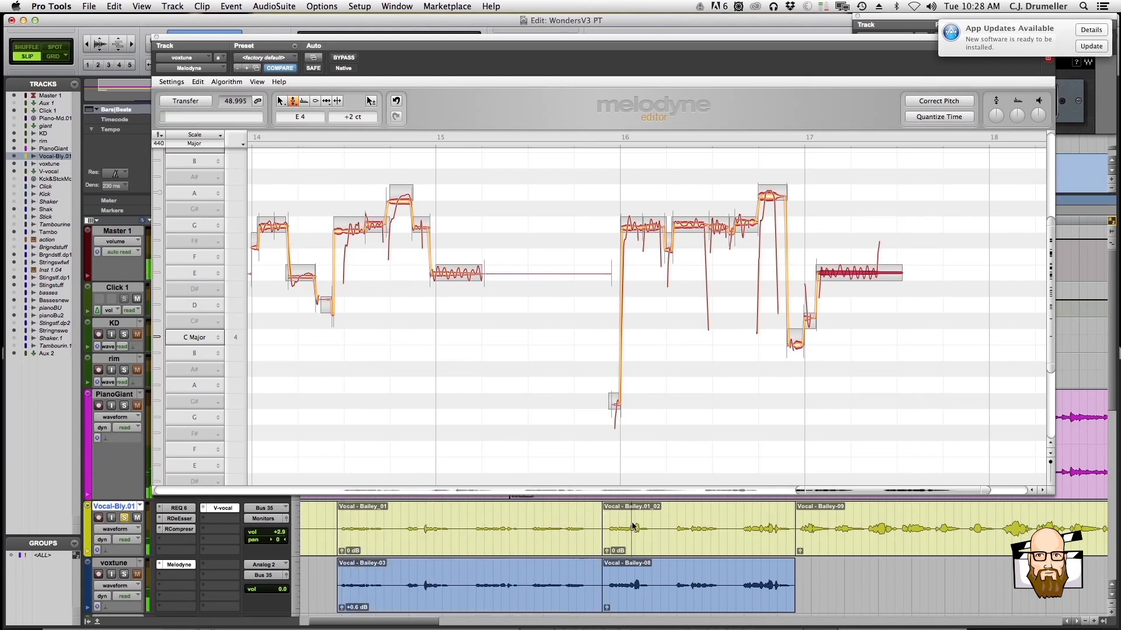
pyautogui.click(677, 521)
pyautogui.press('space')
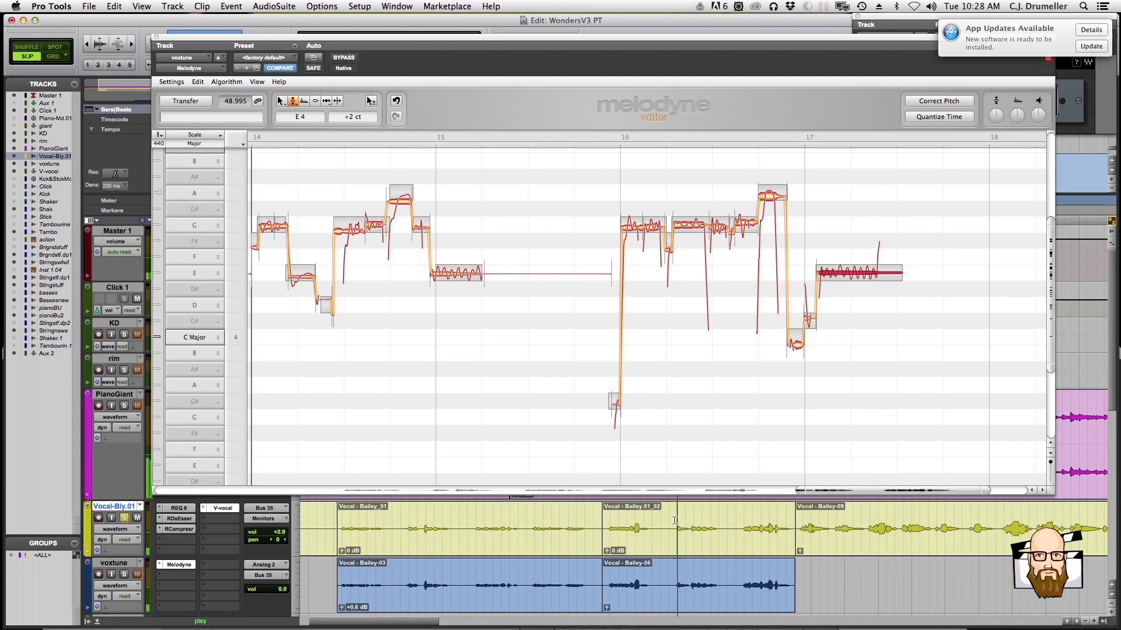
# Show the yellow vocal track's original playlist for comparison, return to its .01 playlist and play it
pyautogui.click(141, 506)
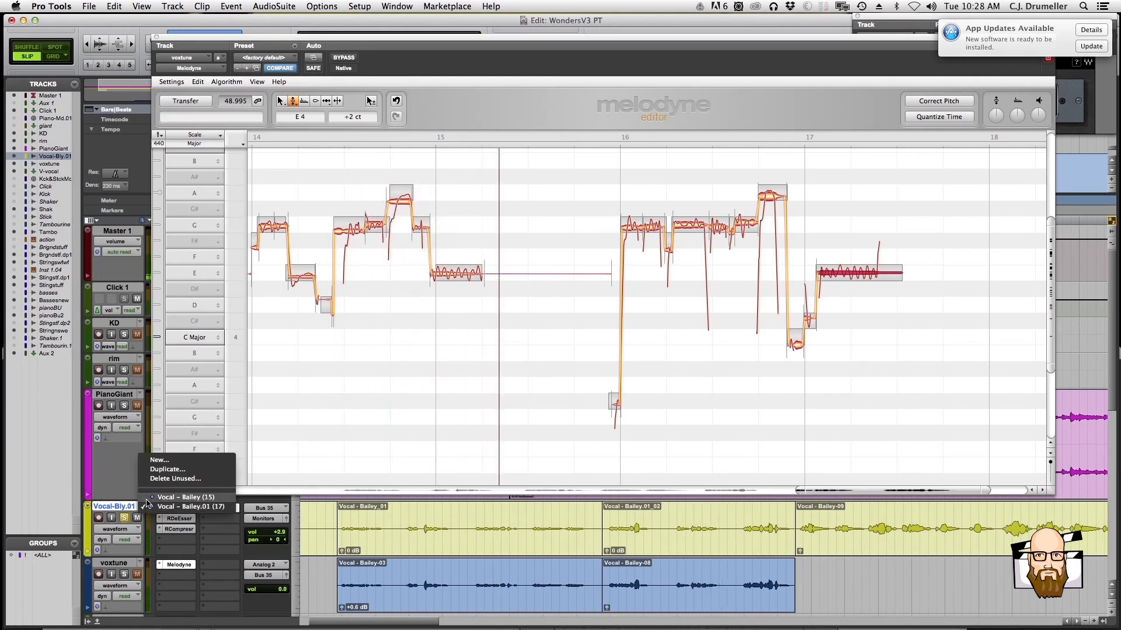
pyautogui.click(153, 497)
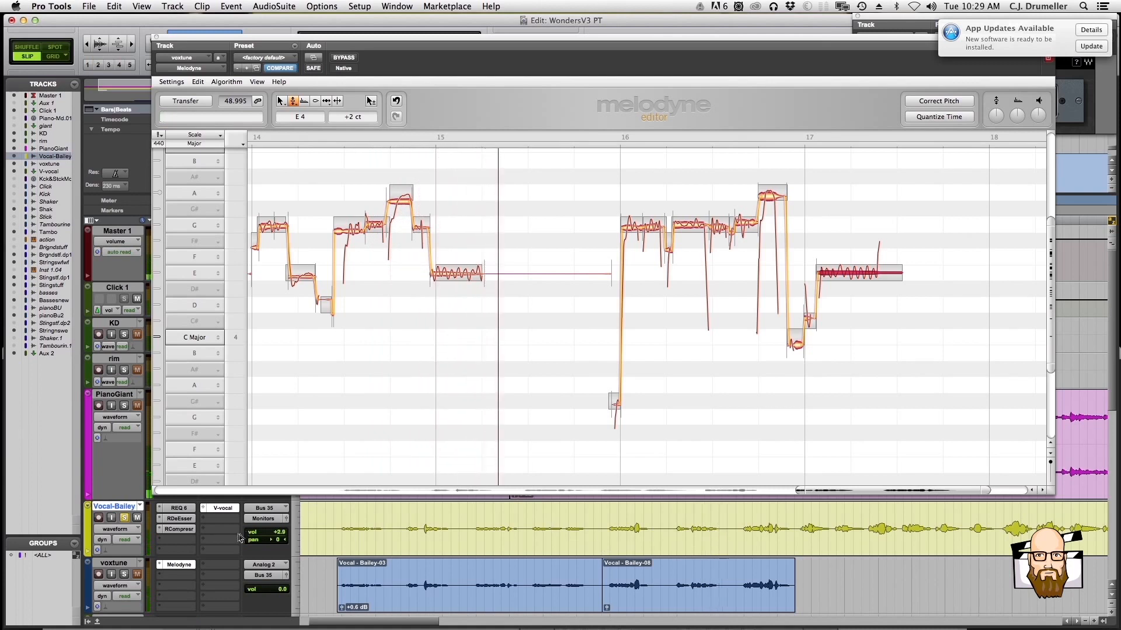
pyautogui.click(140, 507)
pyautogui.click(153, 508)
pyautogui.press('space')
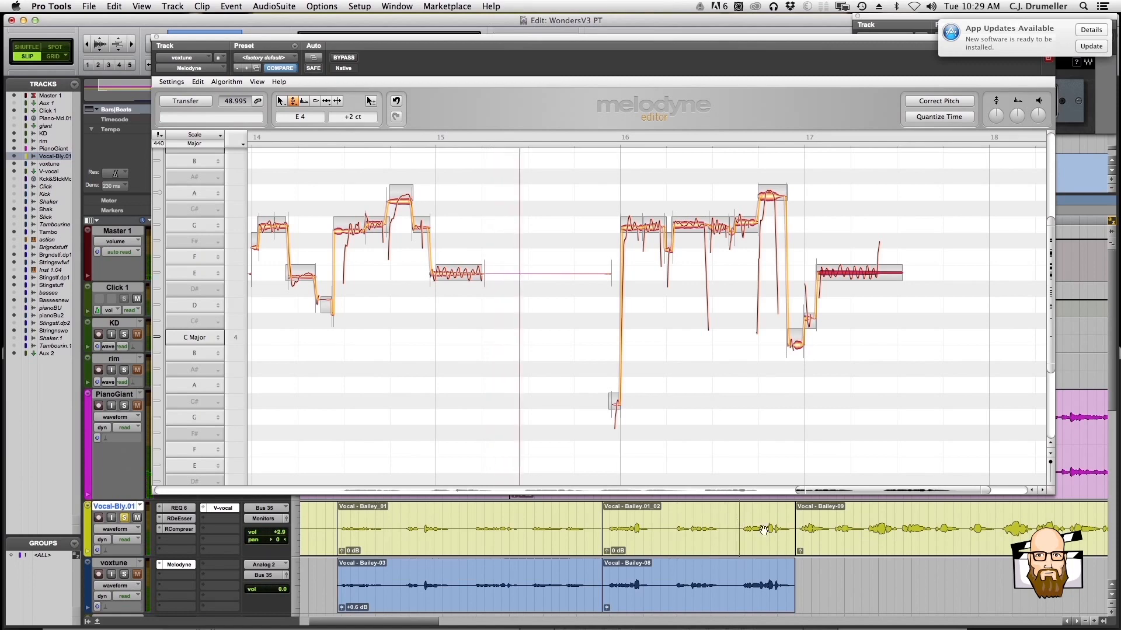
# Examine the recorded tuned clips and the remaining untuned vocal along the whole yellow track
pyautogui.press('r')
pyautogui.press('t')
pyautogui.click(644, 553)
pyautogui.press('r')
pyautogui.press('r')
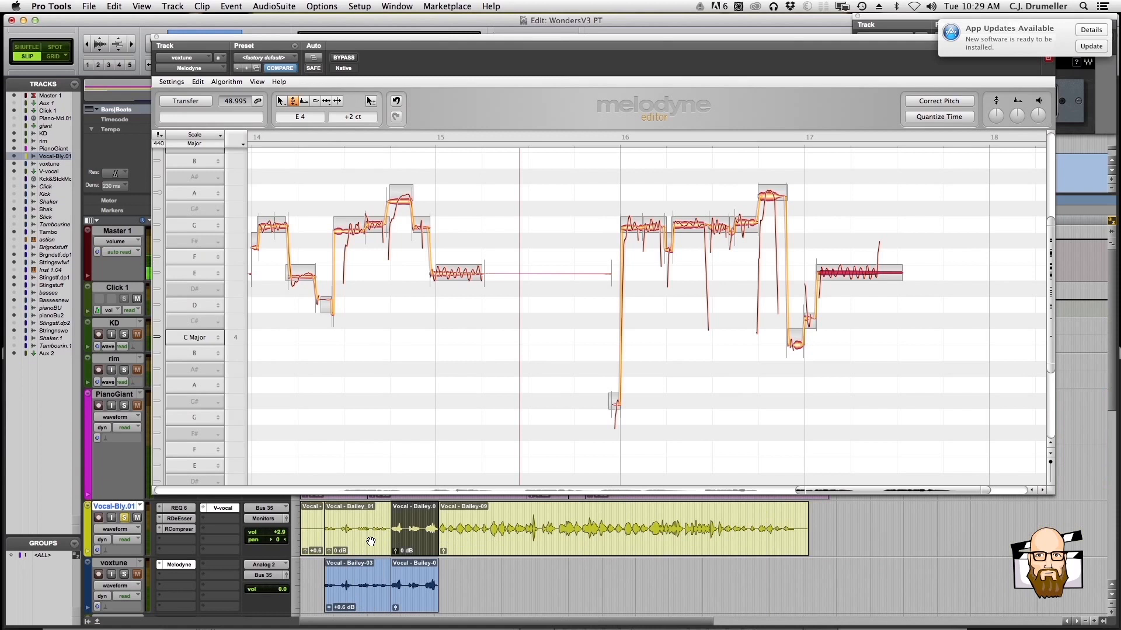
pyautogui.moveTo(897, 491); pyautogui.dragTo(841, 490)
pyautogui.moveTo(473, 521); pyautogui.dragTo(730, 529)
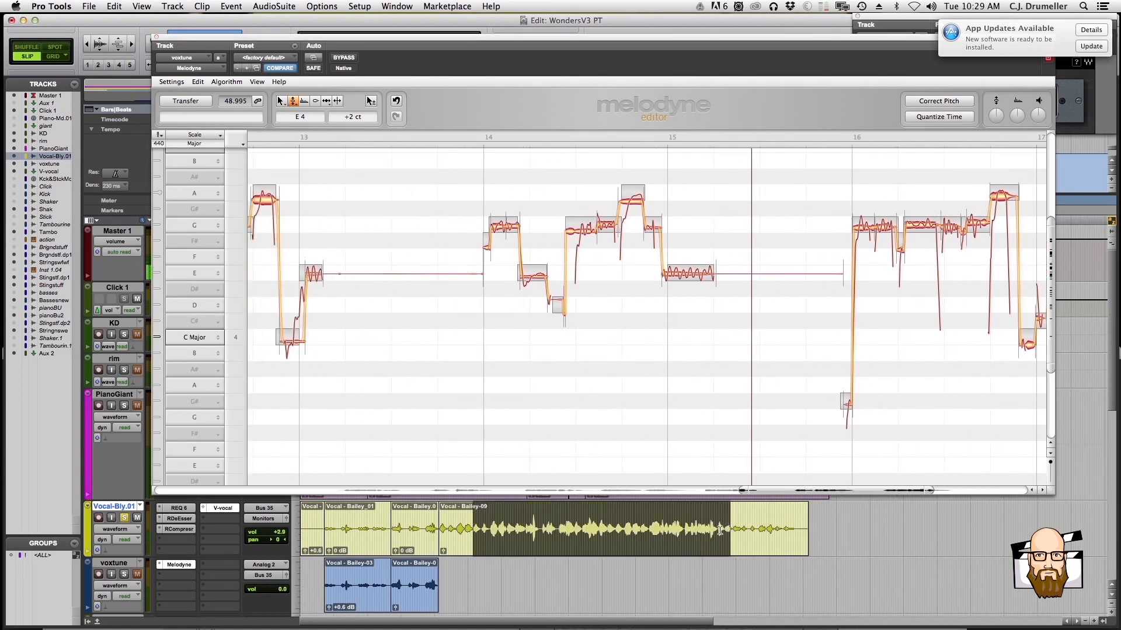
pyautogui.click(635, 519)
pyautogui.click(582, 516)
pyautogui.click(548, 519)
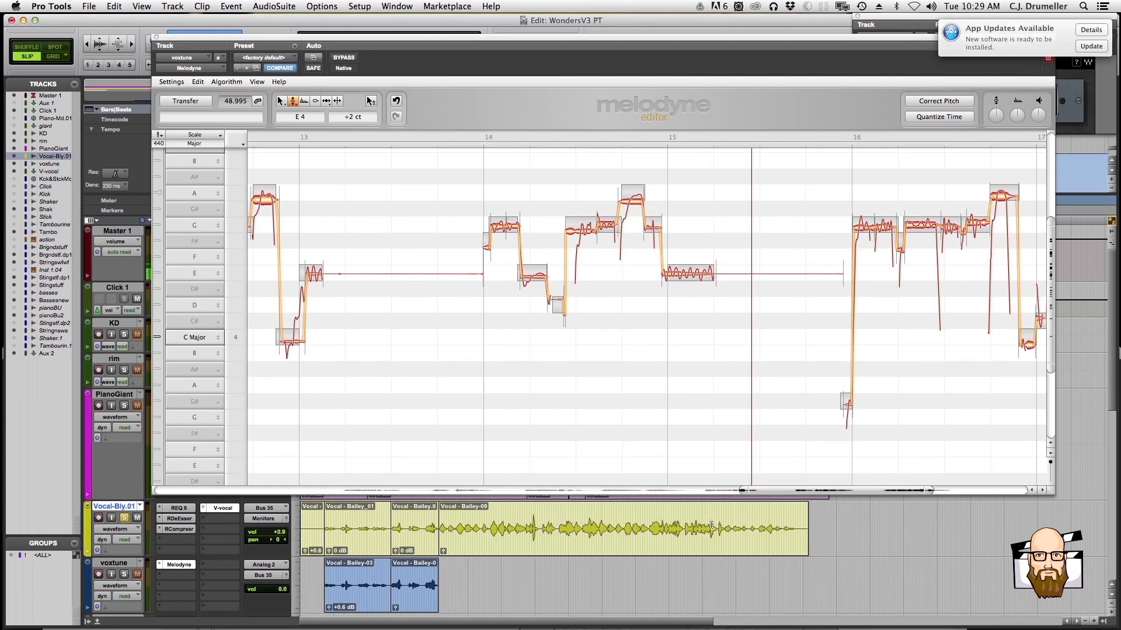
pyautogui.click(703, 526)
pyautogui.click(481, 521)
# Inspect where the recorded tuned clips end and the next untuned vocal section begins on the yellow track
pyautogui.press('t')
pyautogui.press('t')
pyautogui.press('r')
pyautogui.scroll(-1, 561, 532)
pyautogui.scroll(1, 562, 533)
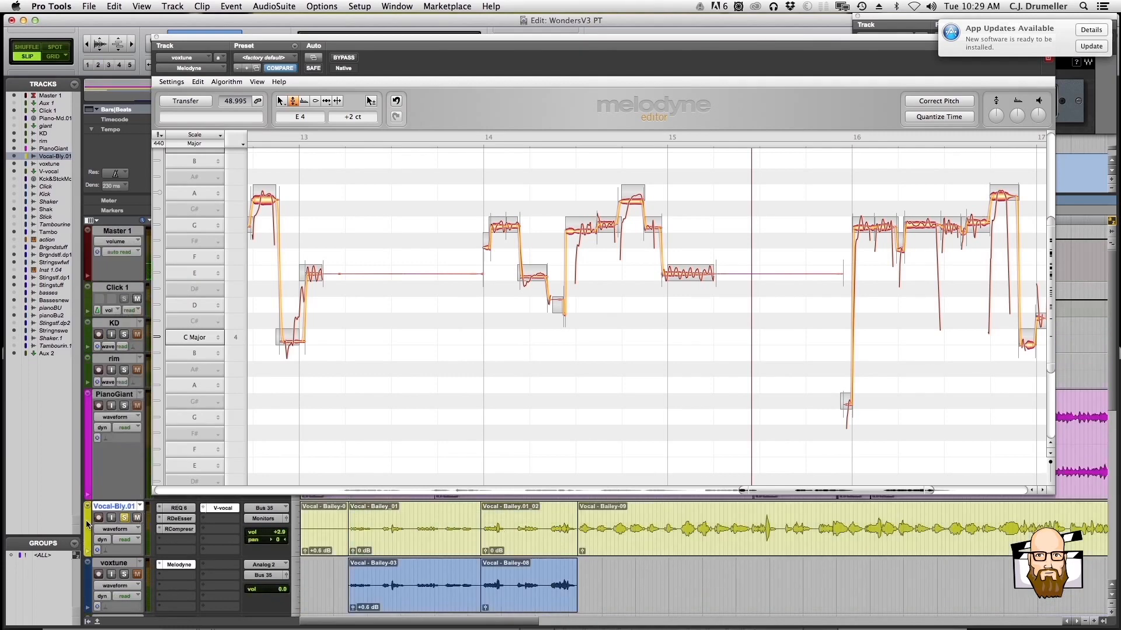
pyautogui.click(546, 525)
pyautogui.press('t')
pyautogui.press('t')
pyautogui.press('r')
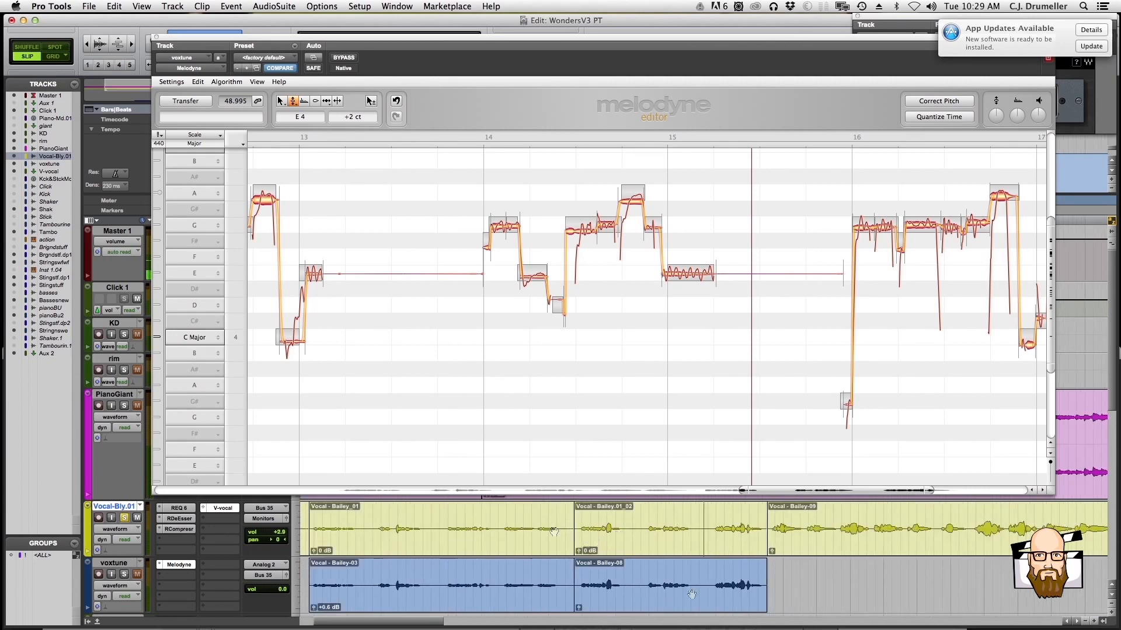
pyautogui.press('r')
pyautogui.press('r')
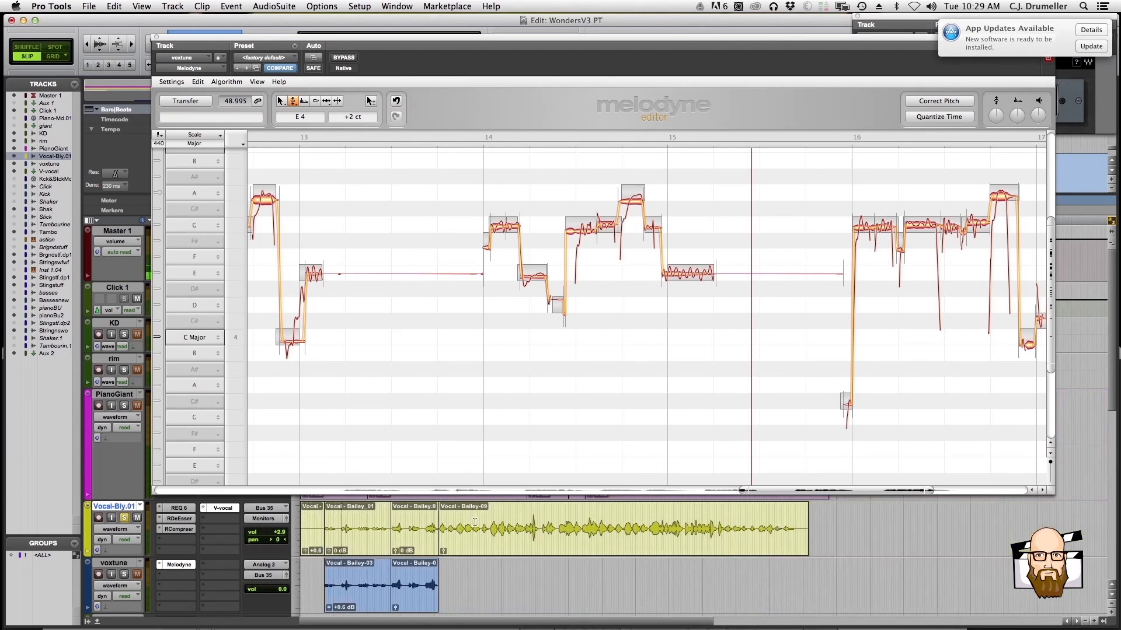
pyautogui.press('t')
pyautogui.press('t')
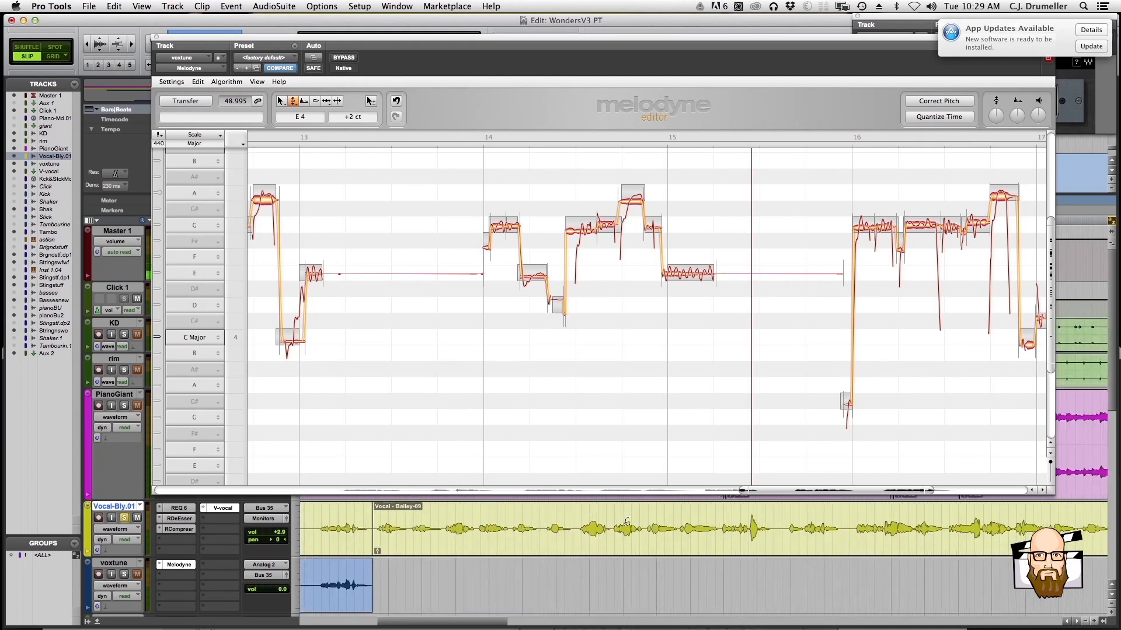
# Examine the untuned vocal after the recorded tuned clips on the yellow track, highlighting two of its short phrases in turn
pyautogui.press('r')
pyautogui.press('r')
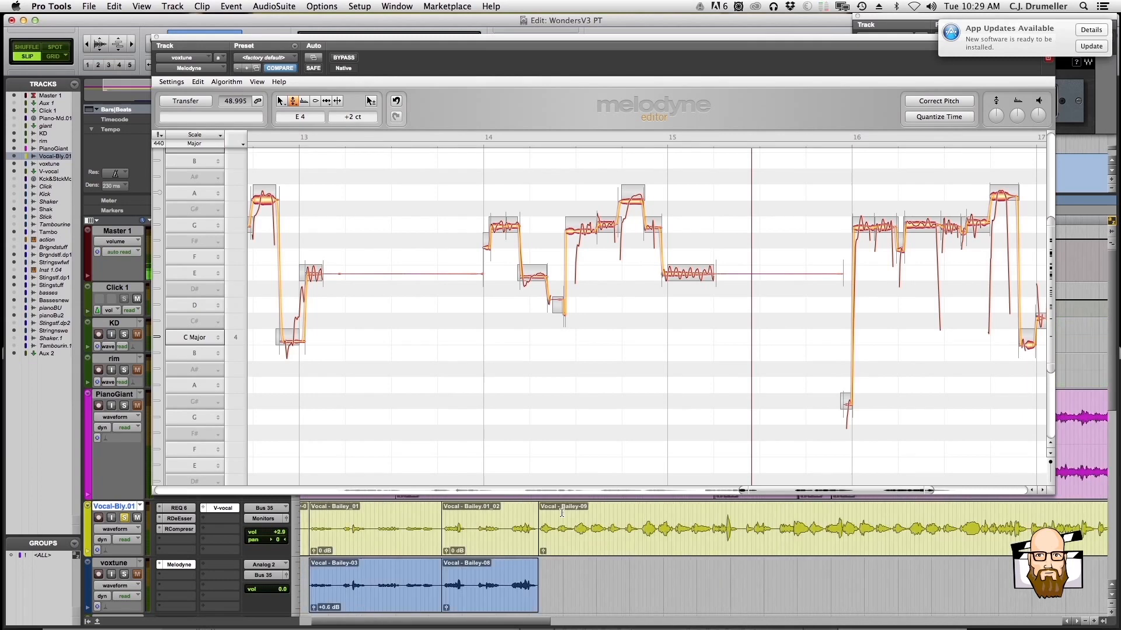
pyautogui.press('t')
pyautogui.press('t')
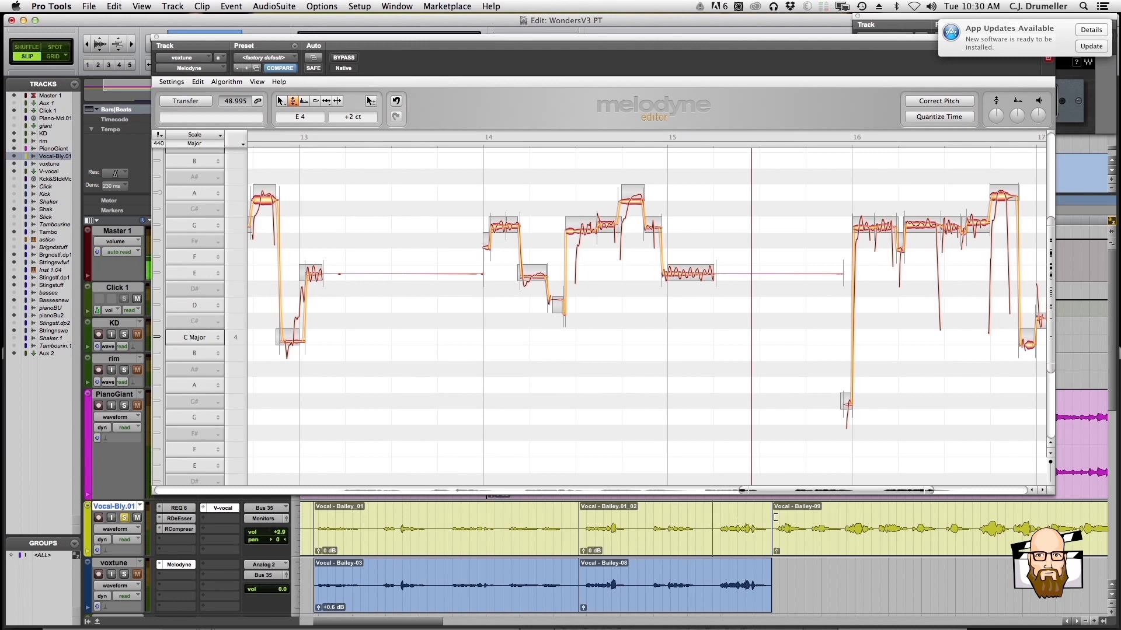
pyautogui.click(808, 518)
pyautogui.click(875, 519)
pyautogui.moveTo(874, 517); pyautogui.dragTo(913, 517)
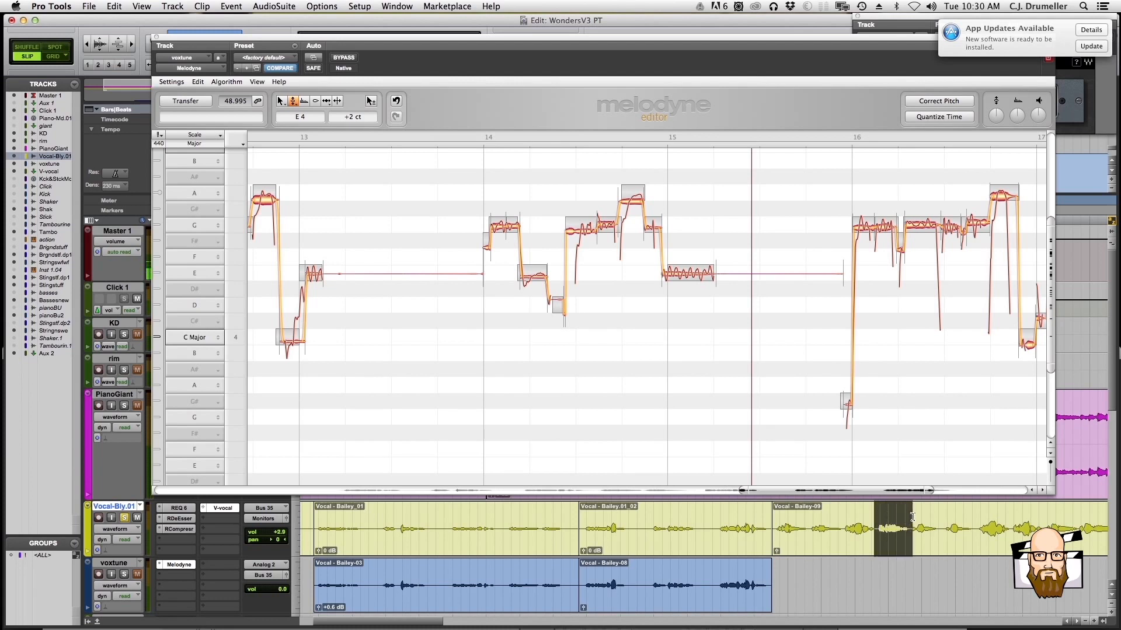
pyautogui.click(933, 517)
pyautogui.click(940, 519)
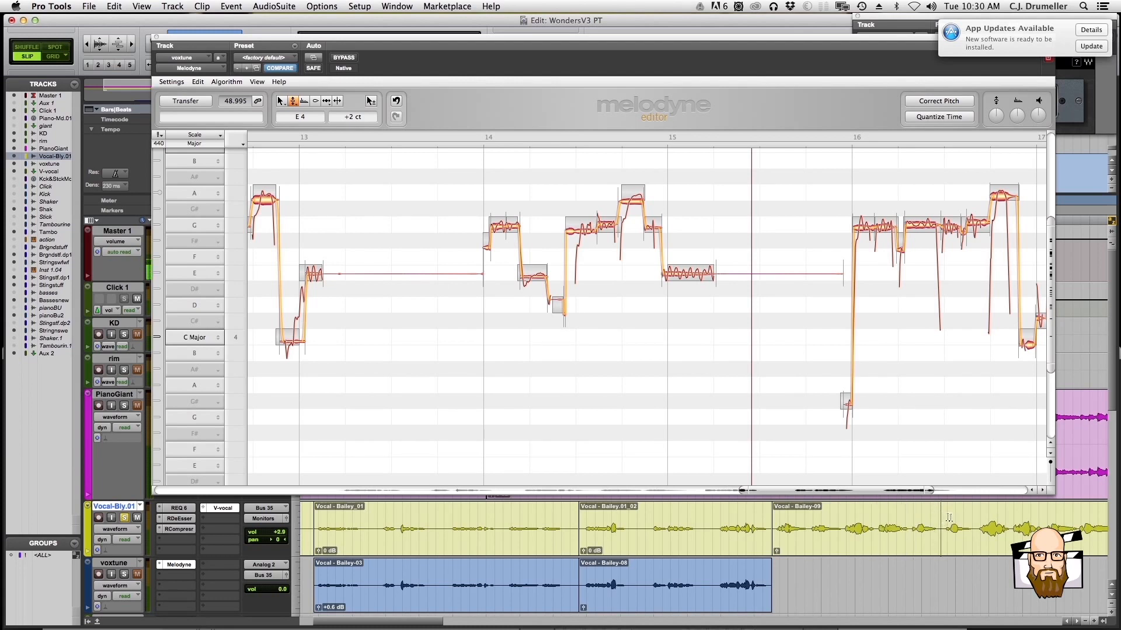
pyautogui.moveTo(944, 517); pyautogui.dragTo(971, 517)
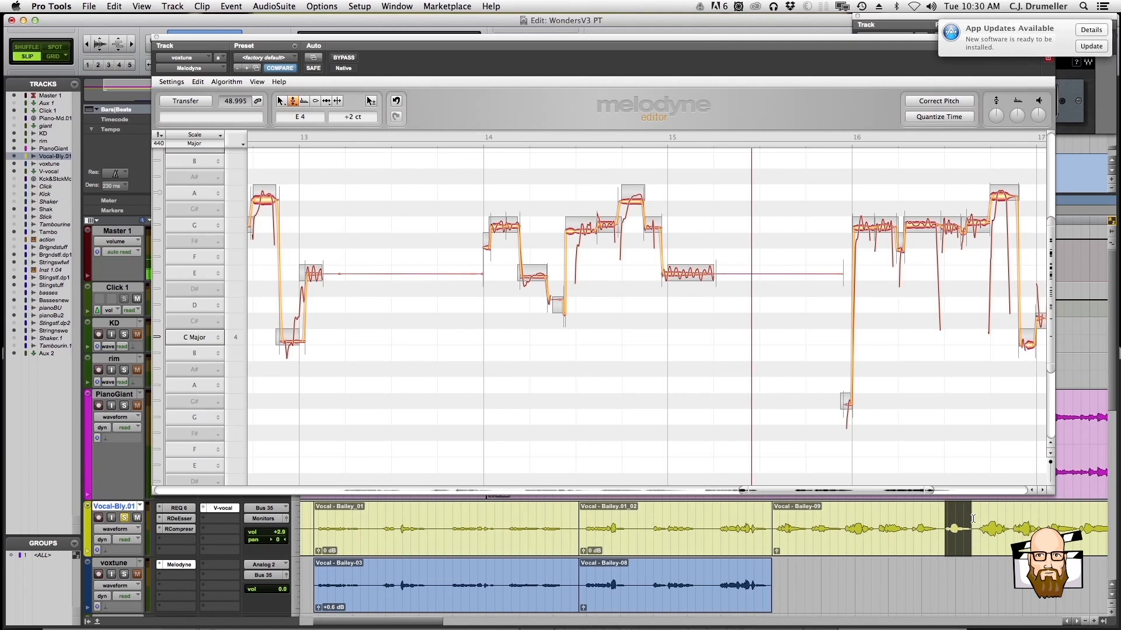
pyautogui.click(973, 518)
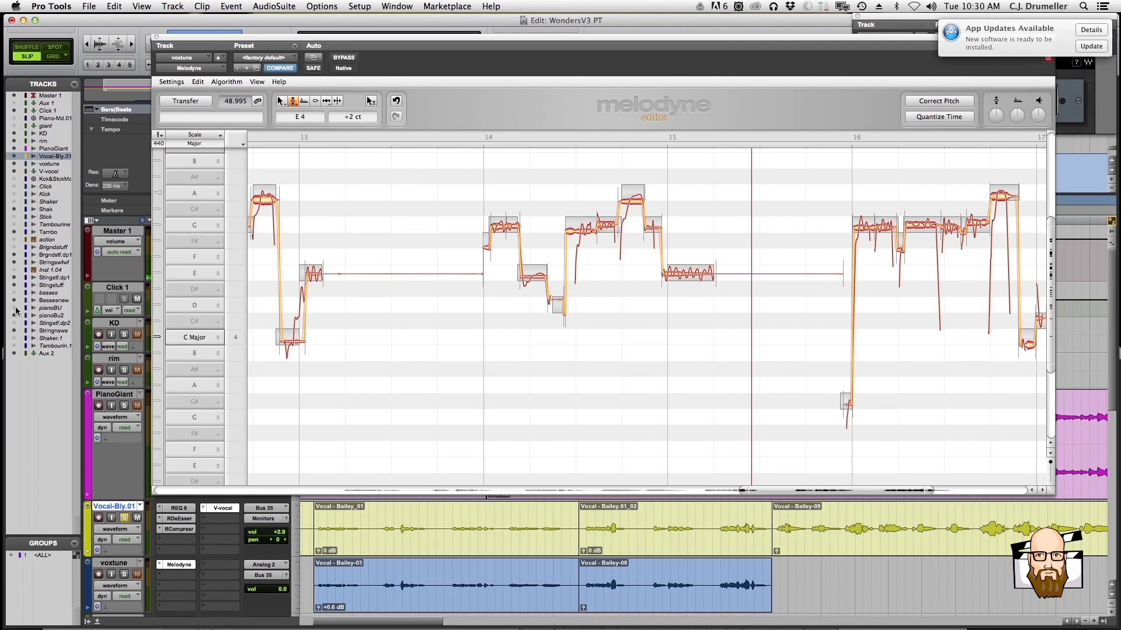